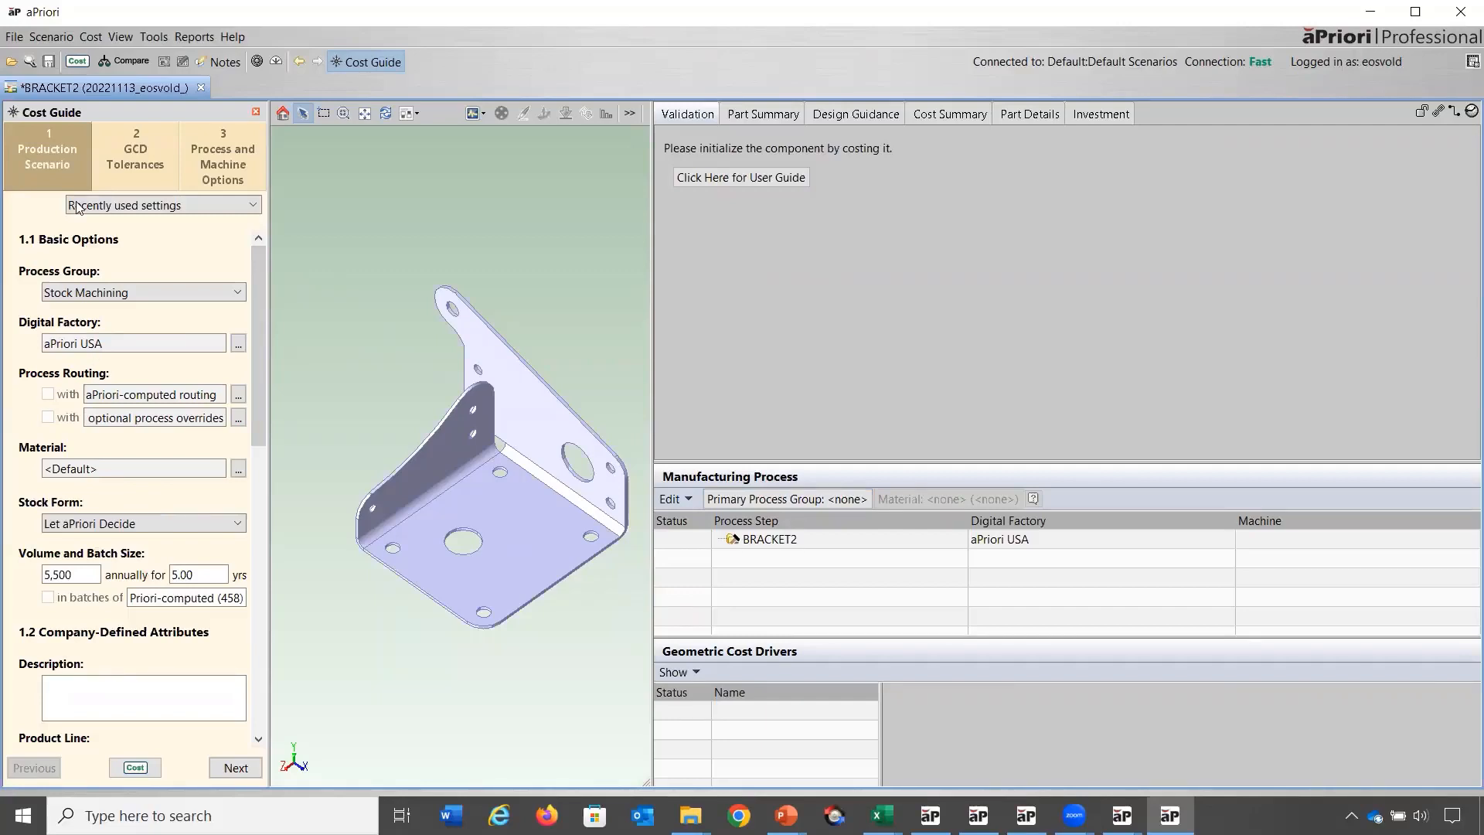
Search the existing components for names matching "bra" as a source for BRACKET2's production scenario settings.
left_click(155, 205)
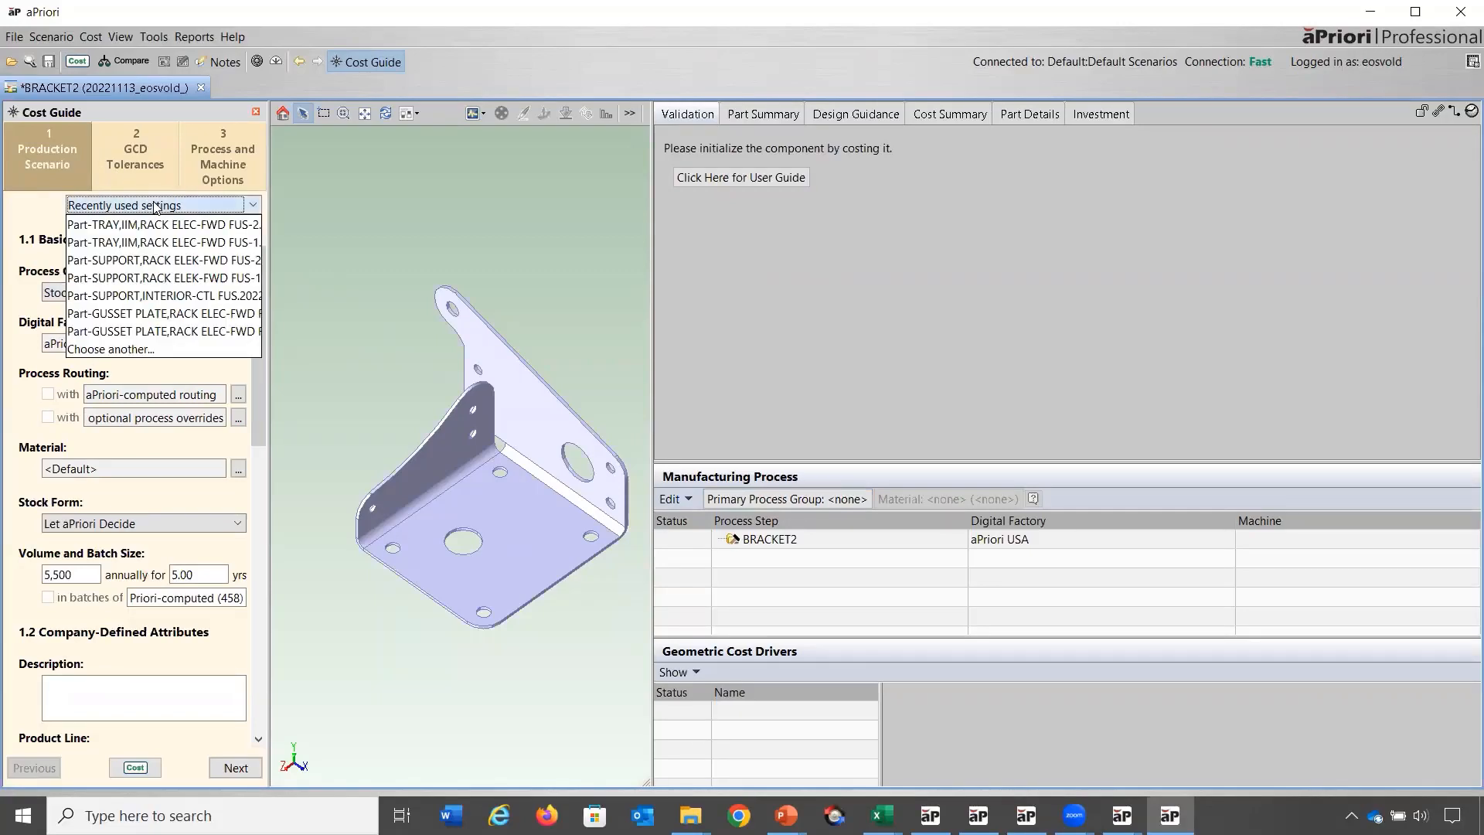
left_click(166, 350)
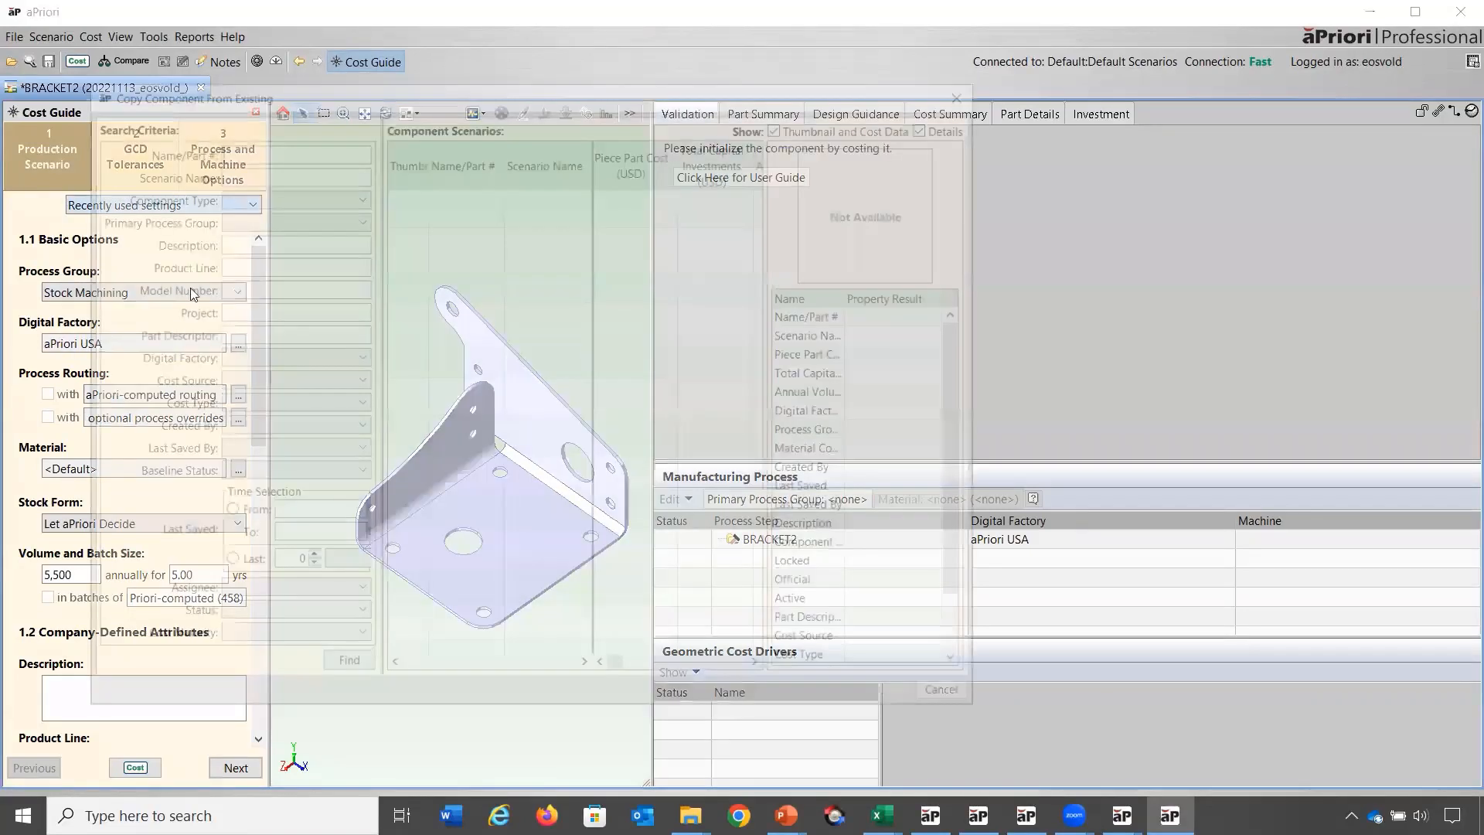
type("bra")
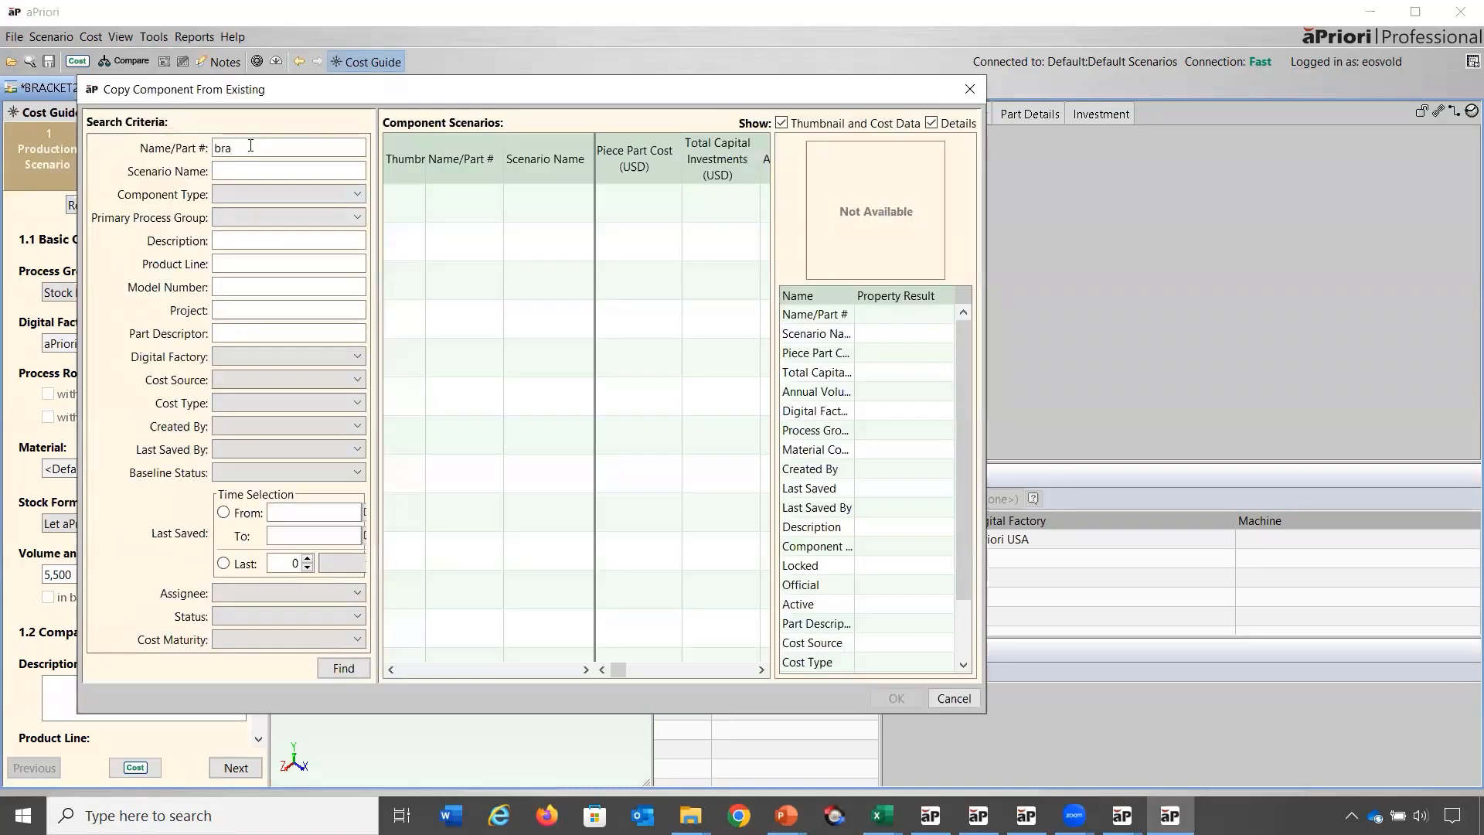
left_click_drag(294, 89, 268, 228)
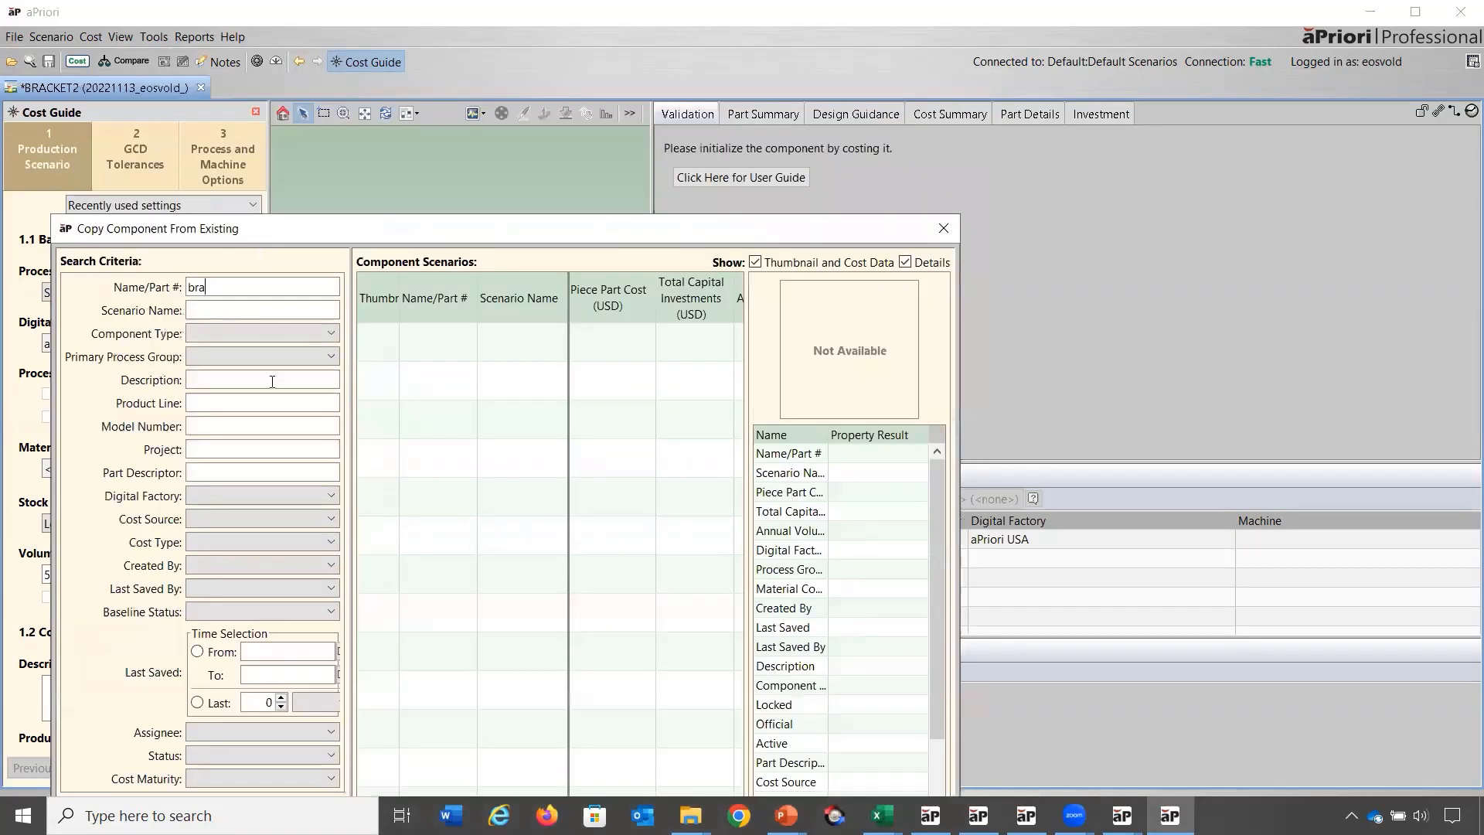
left_click_drag(428, 216, 424, 111)
left_click(317, 677)
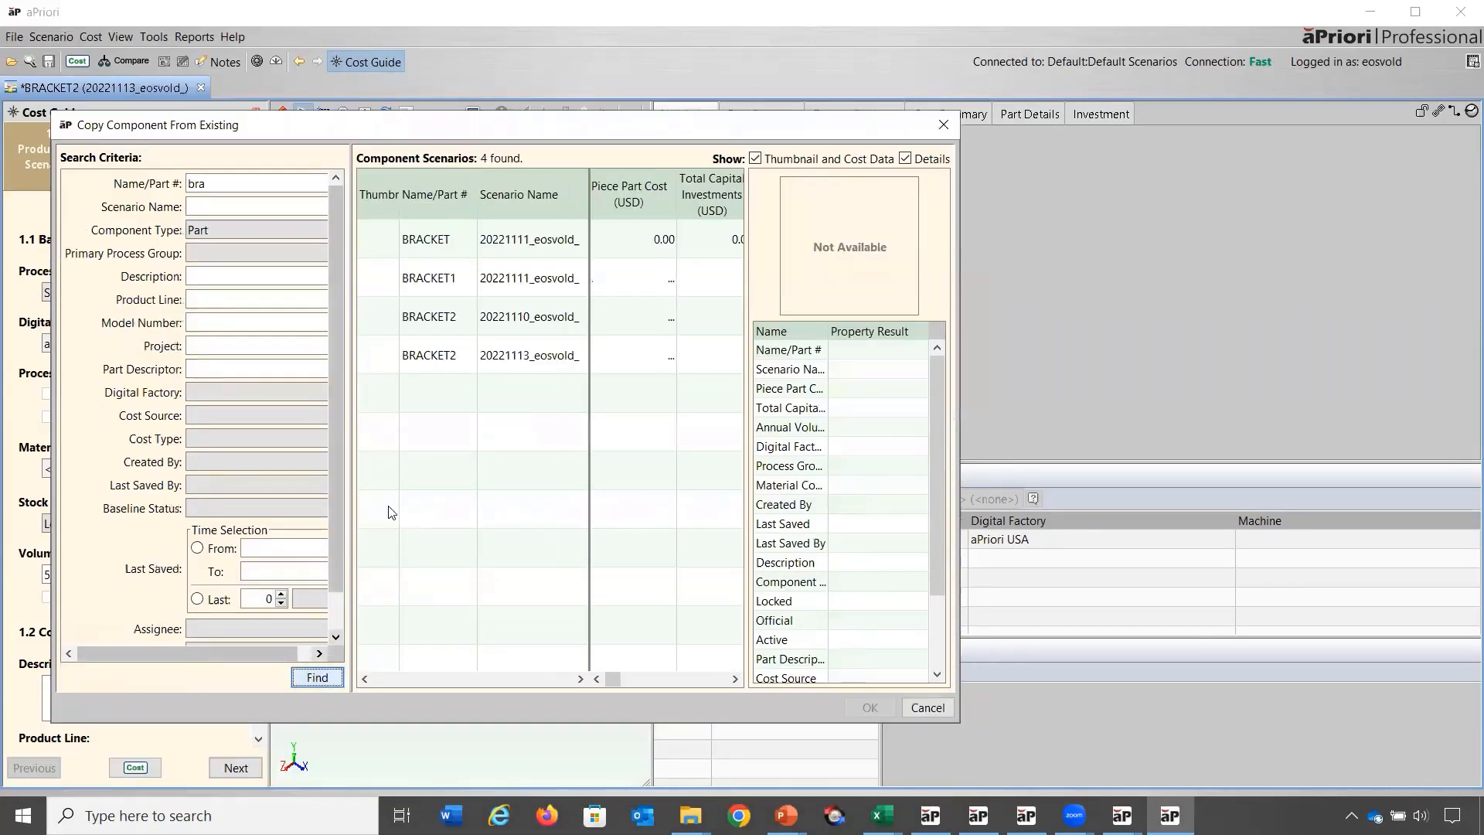
Copy the costing settings from the existing BRACKET1 component to BRACKET2 and confirm the copy.
left_click(429, 280)
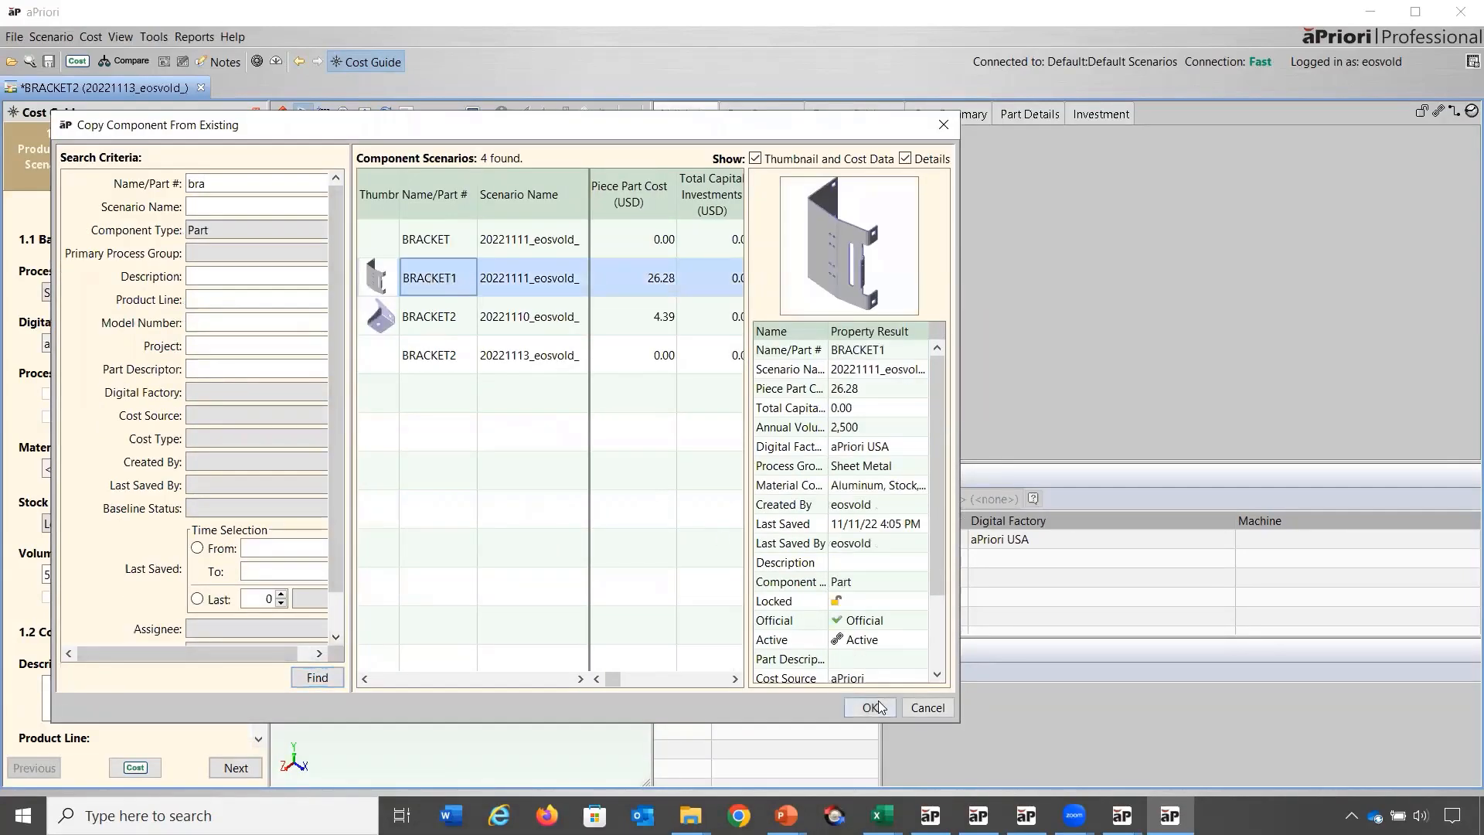
left_click(879, 707)
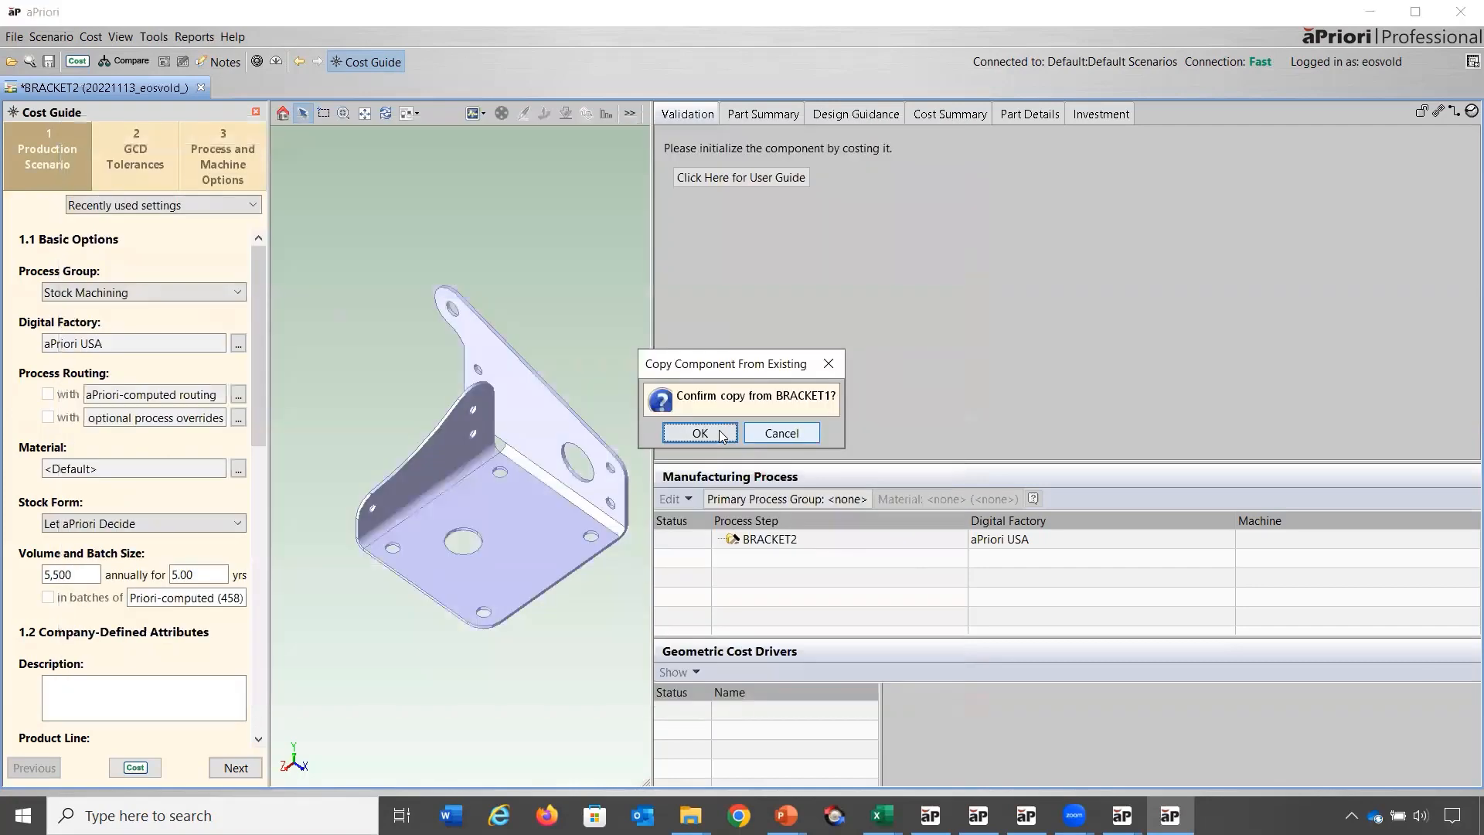
left_click(722, 431)
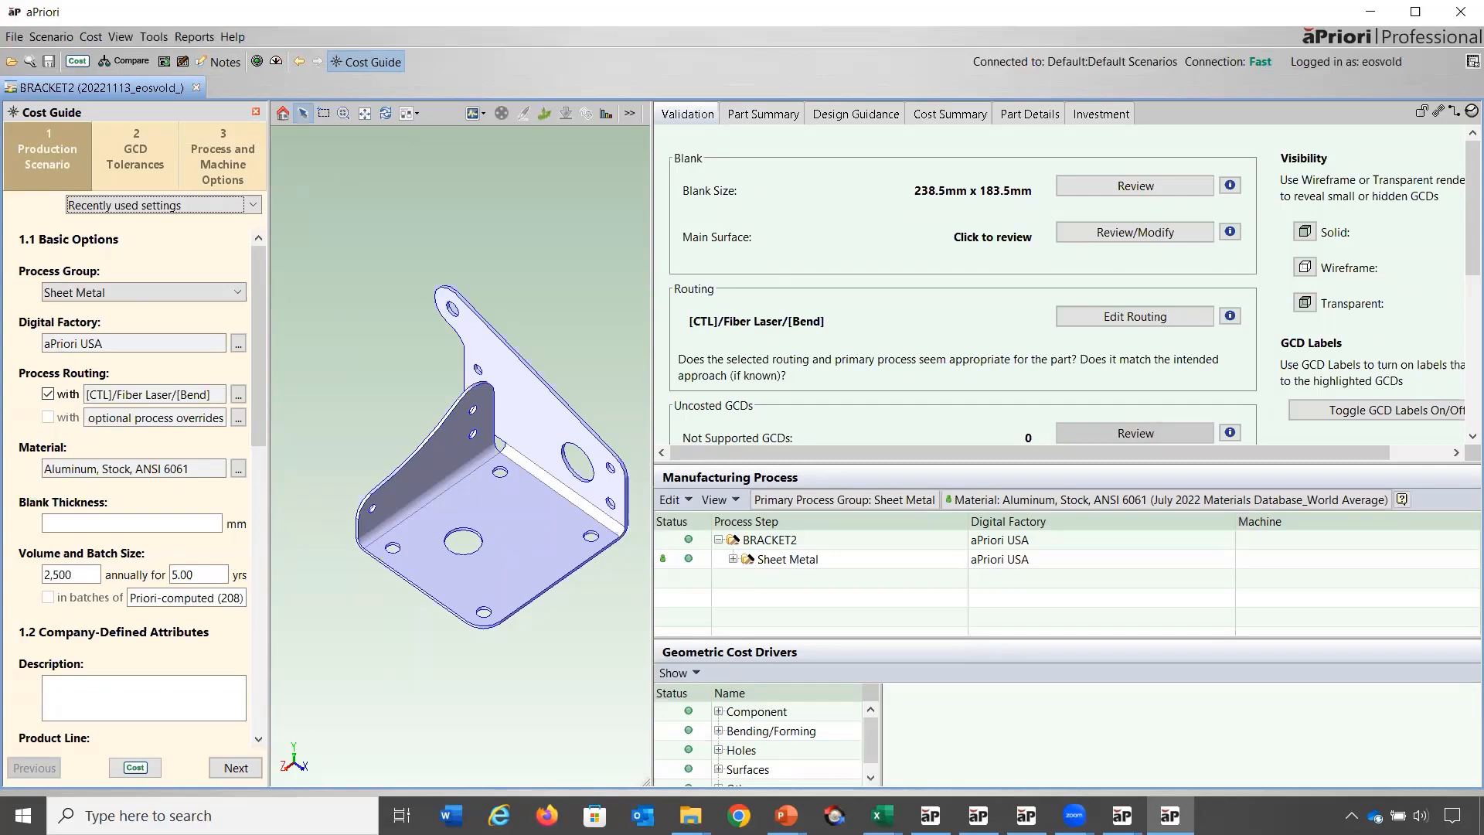
Switch to the FRAME 5 BULKHEAD assembly and show its assembly details as a list sorted by descending quantity.
key("alt+Tab")
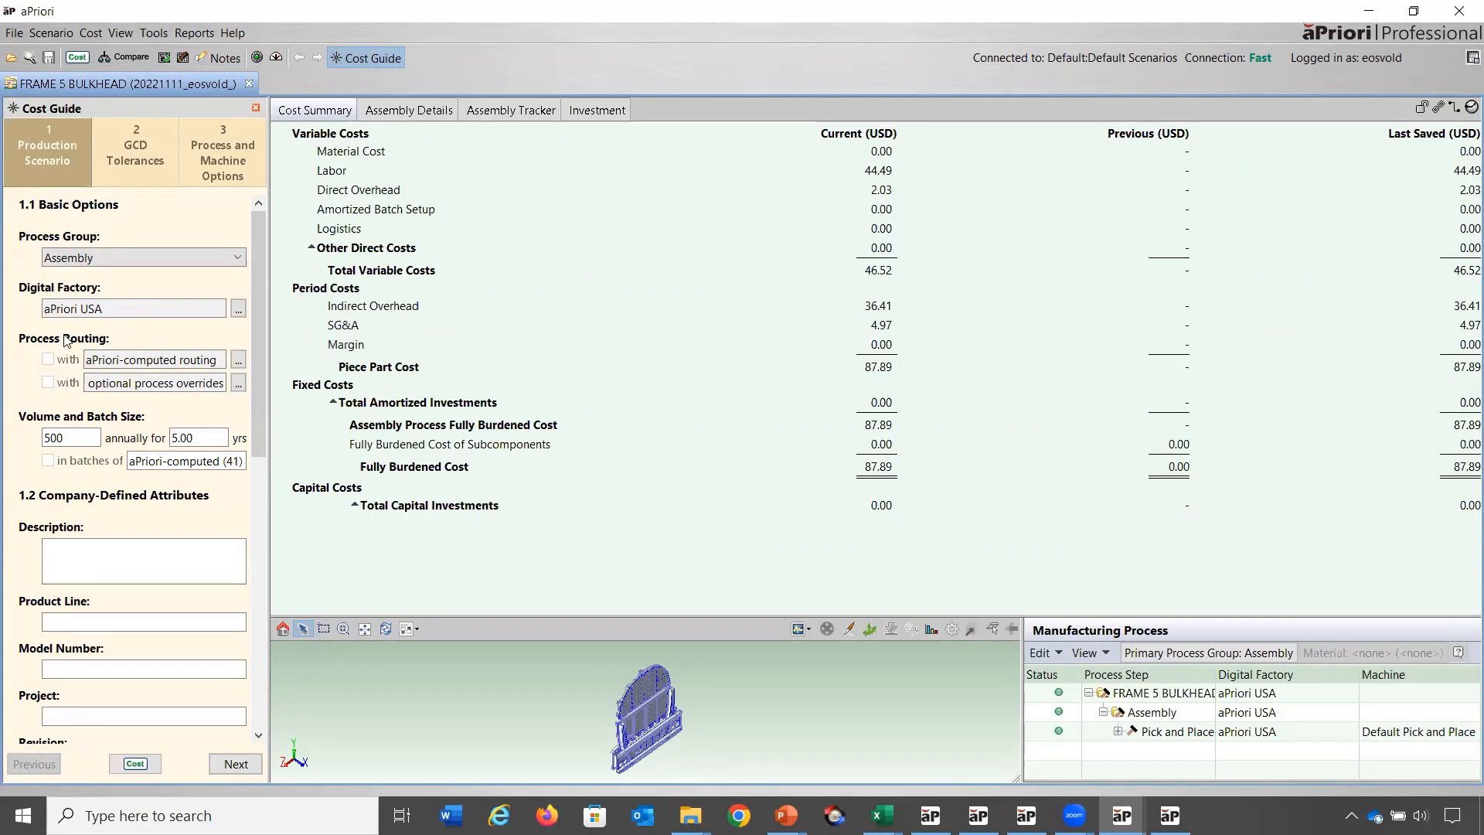
left_click(415, 114)
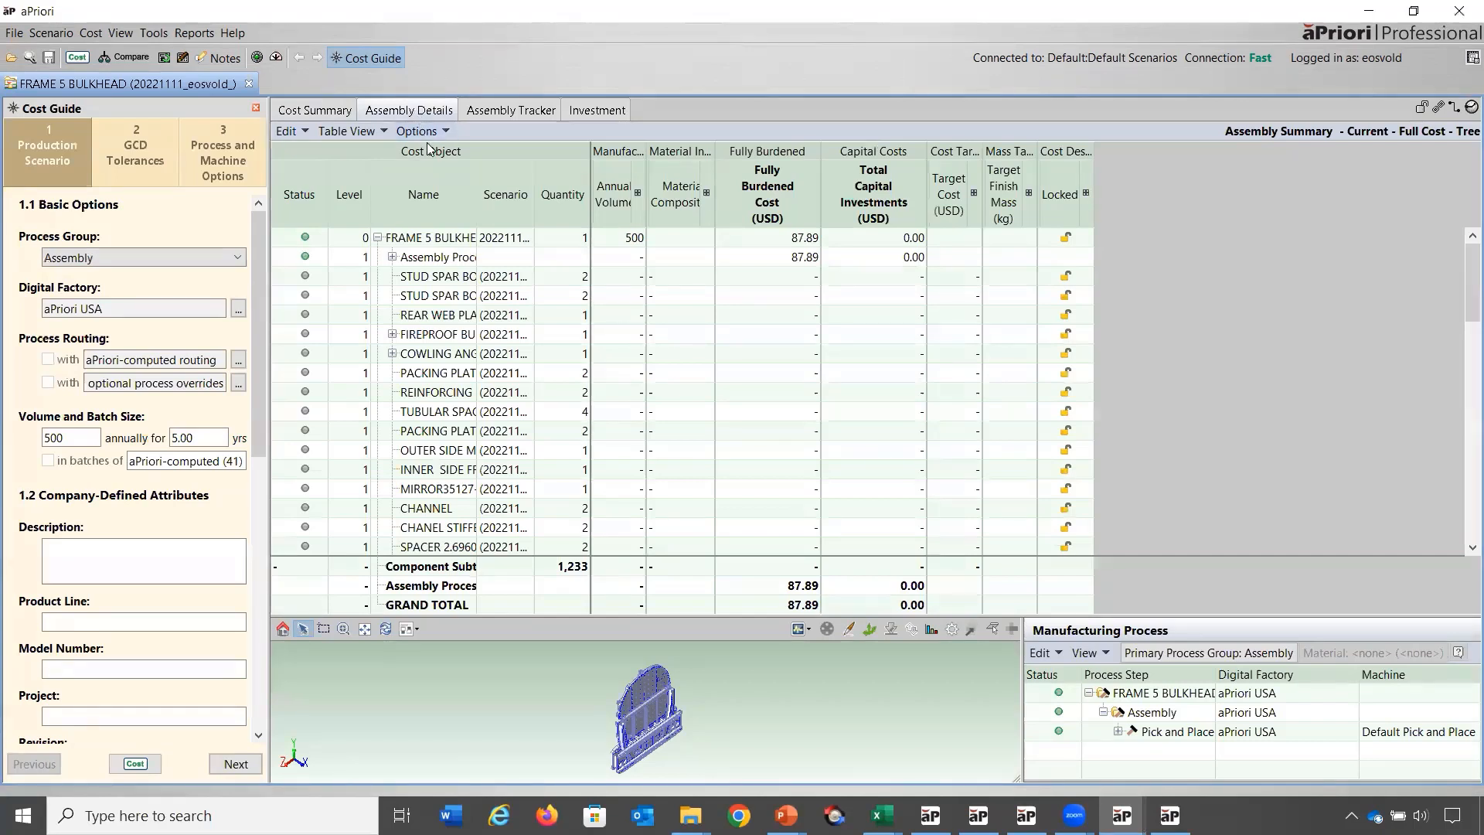
left_click(430, 133)
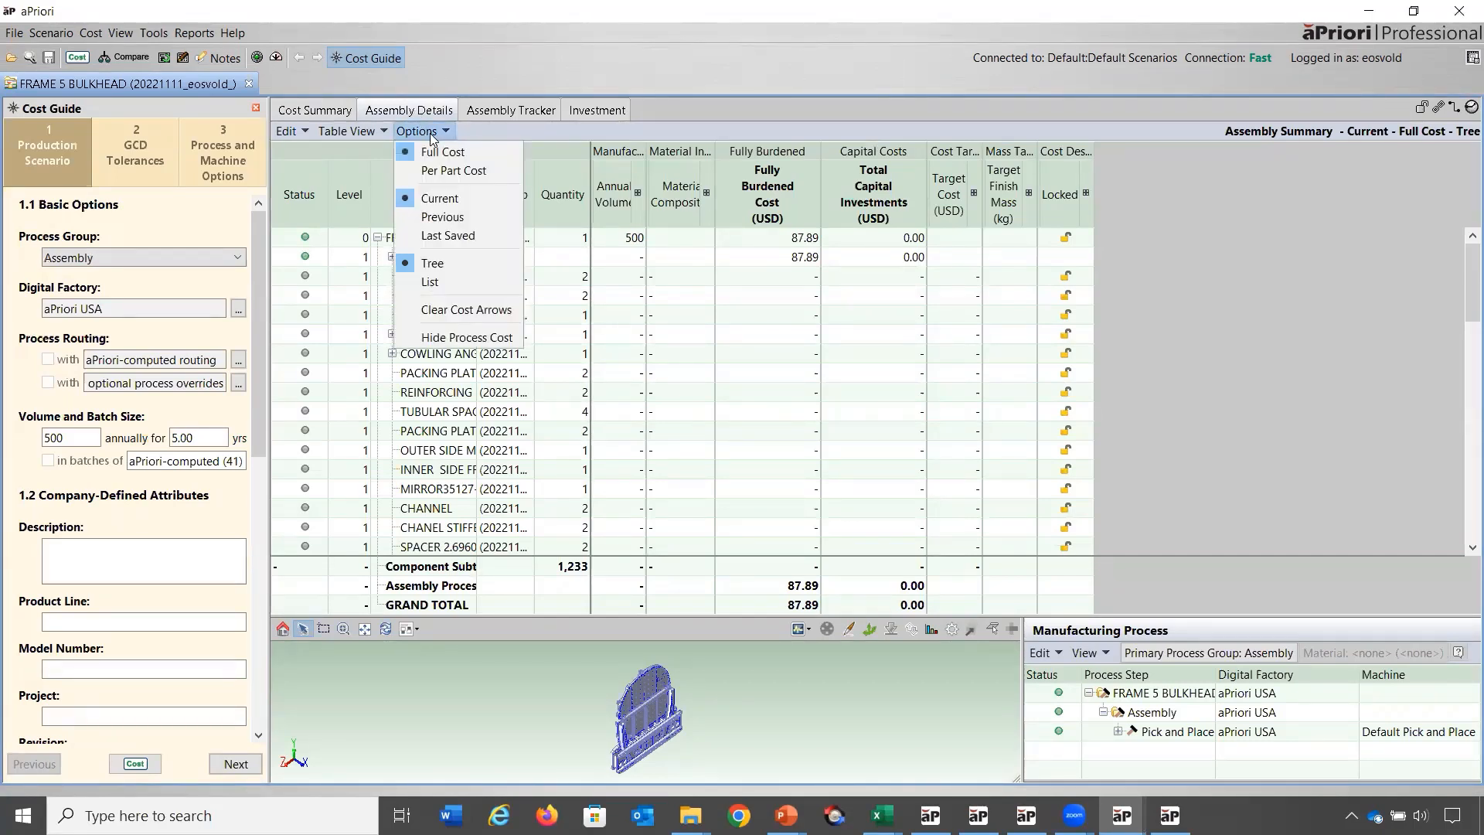
left_click(445, 282)
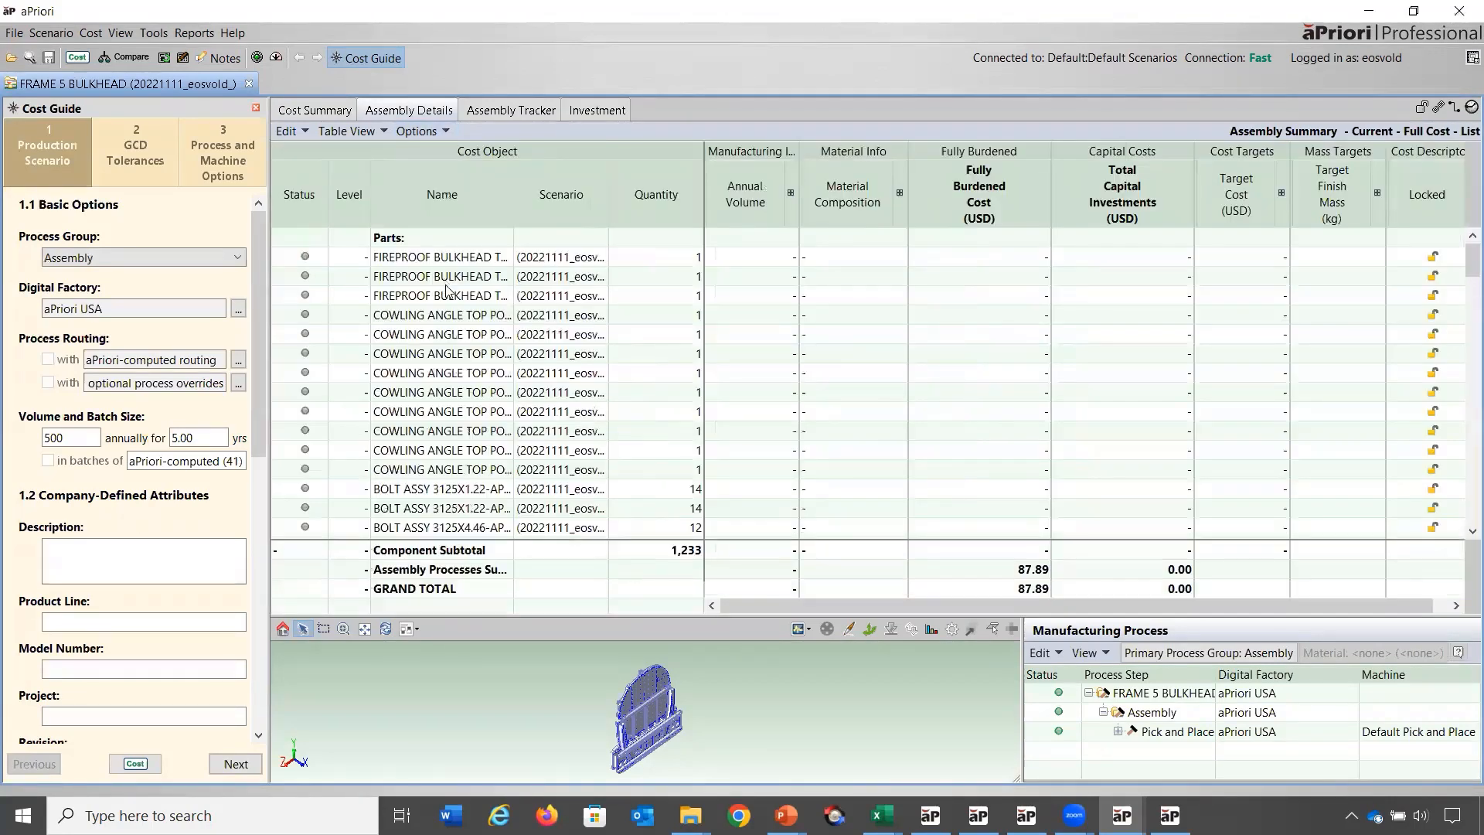
left_click(657, 186)
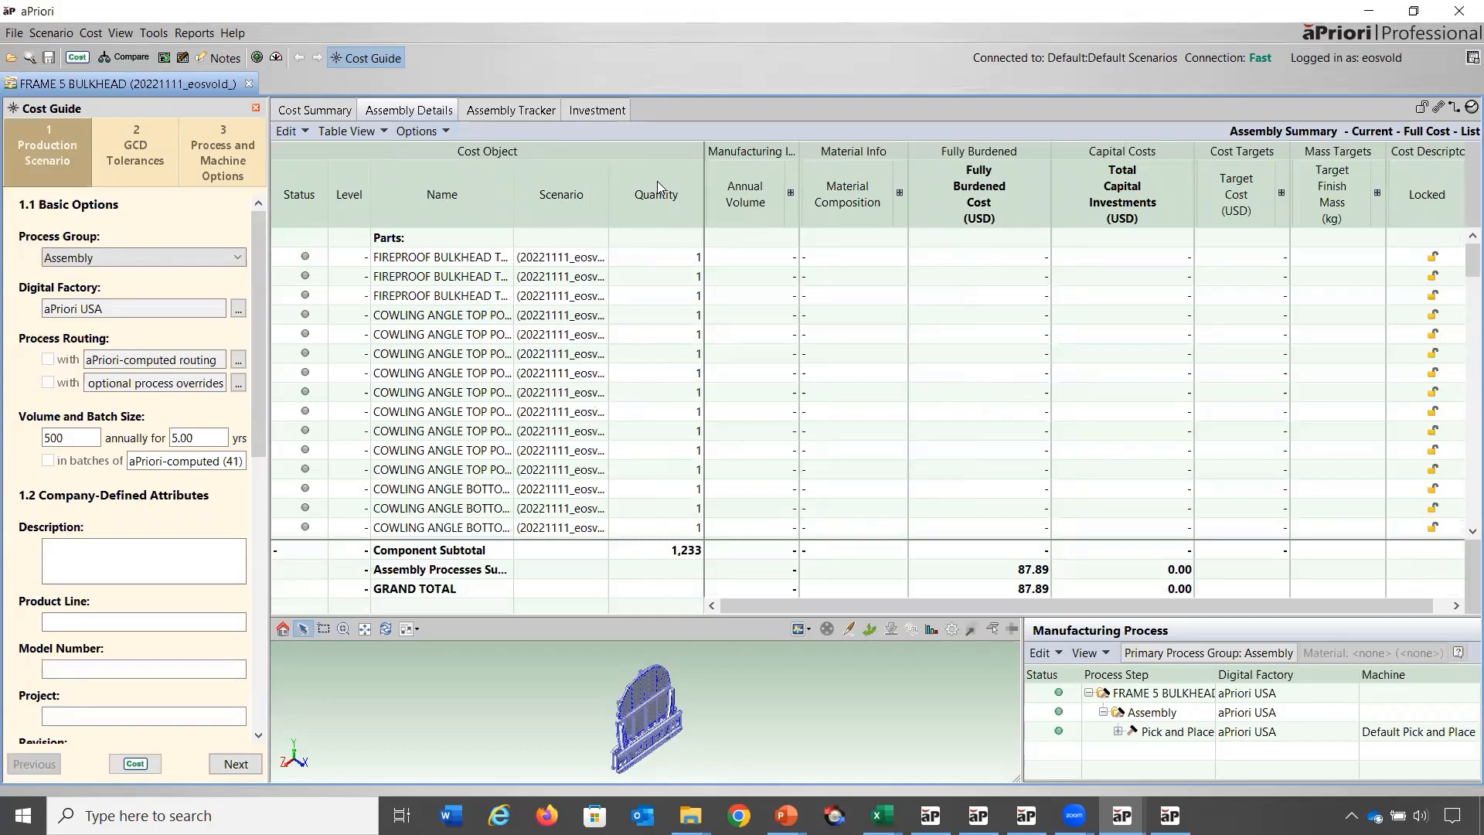
left_click(657, 186)
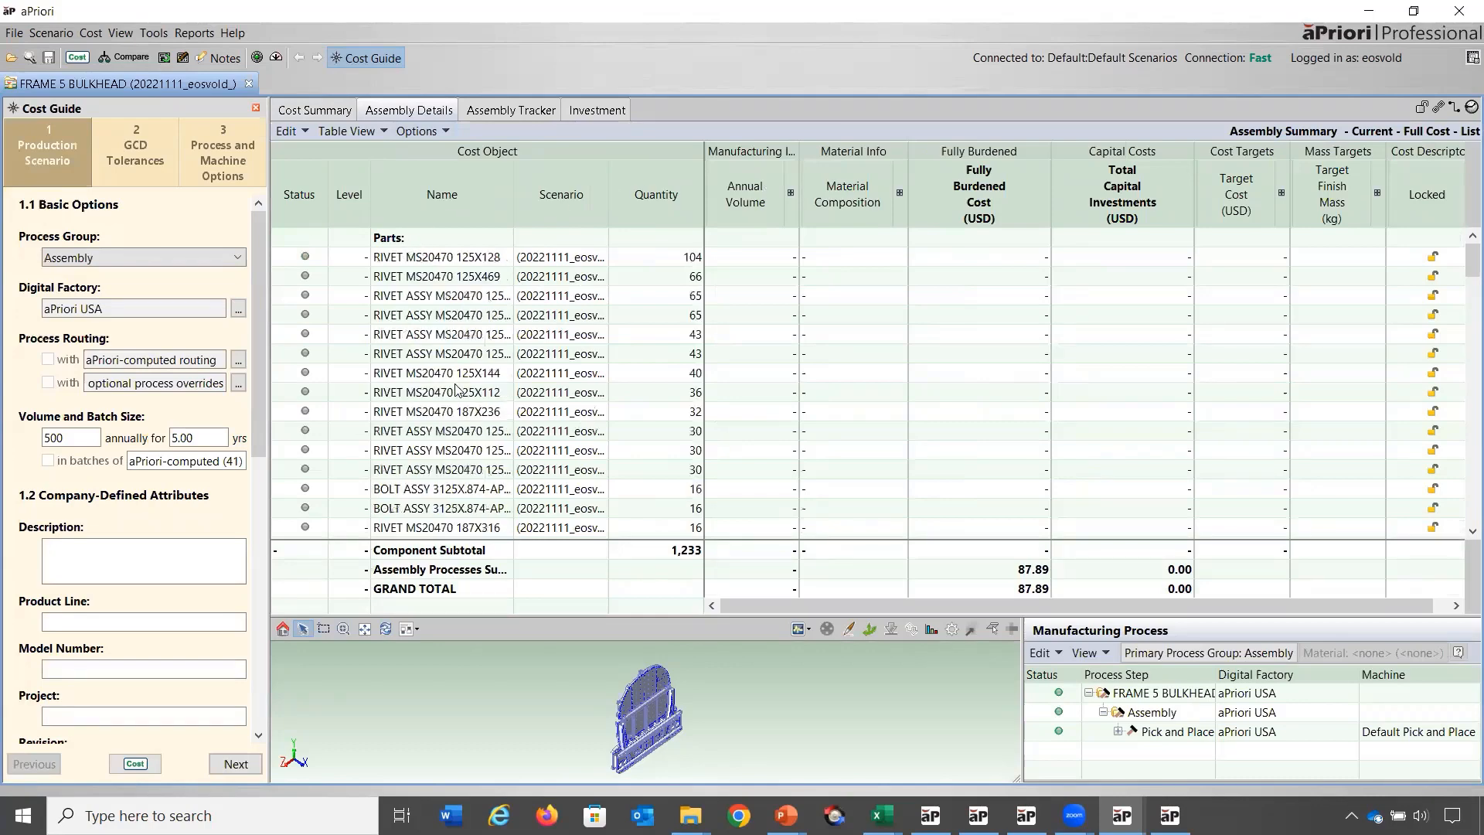
Initialize all listed subassemblies except FRAME 5 BULKHEAD, accepting the default Assembly production info.
scroll(456, 390, "down", 15)
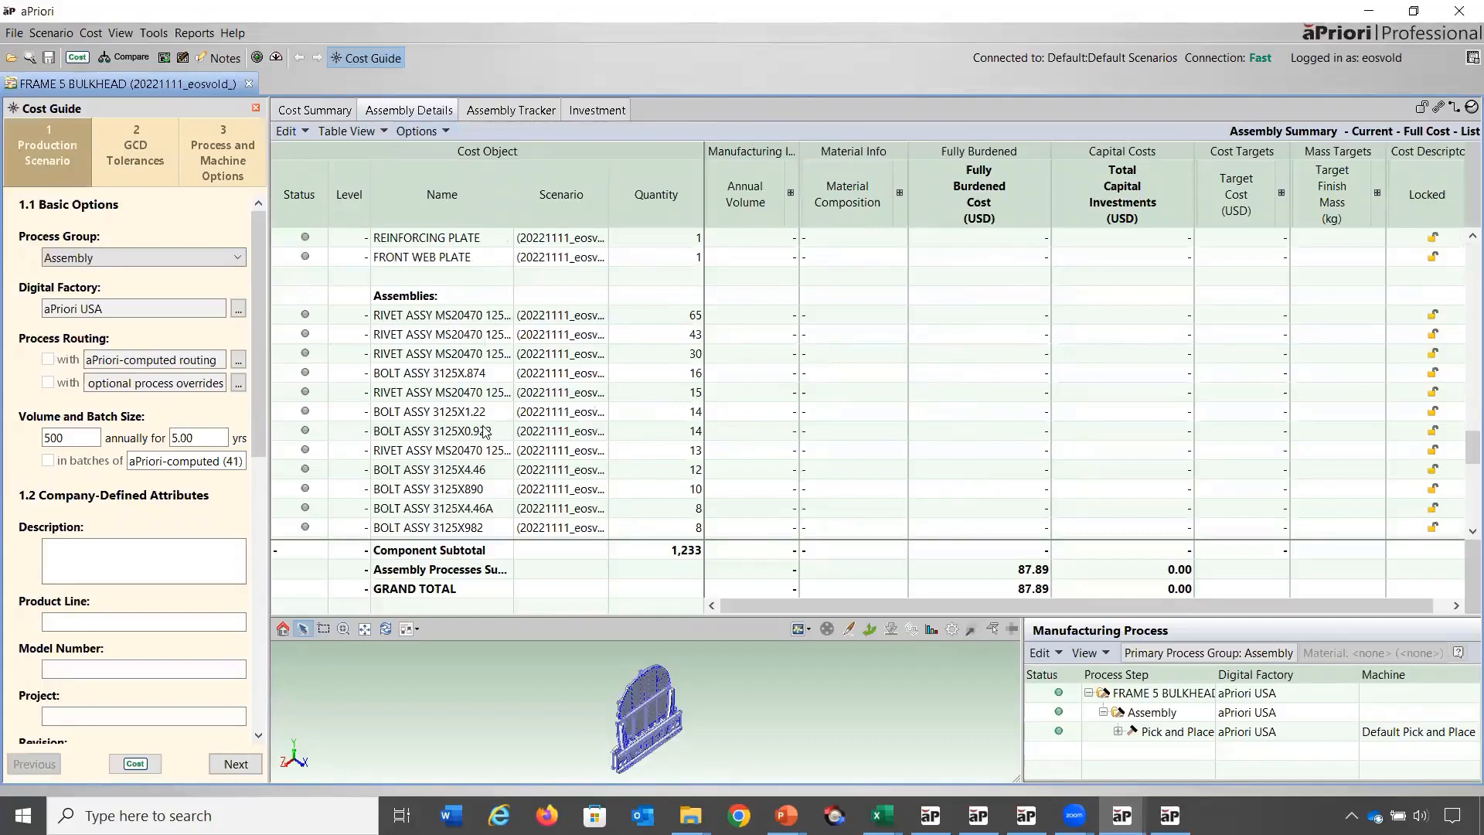
left_click(467, 317)
scroll(455, 406, "down", 3)
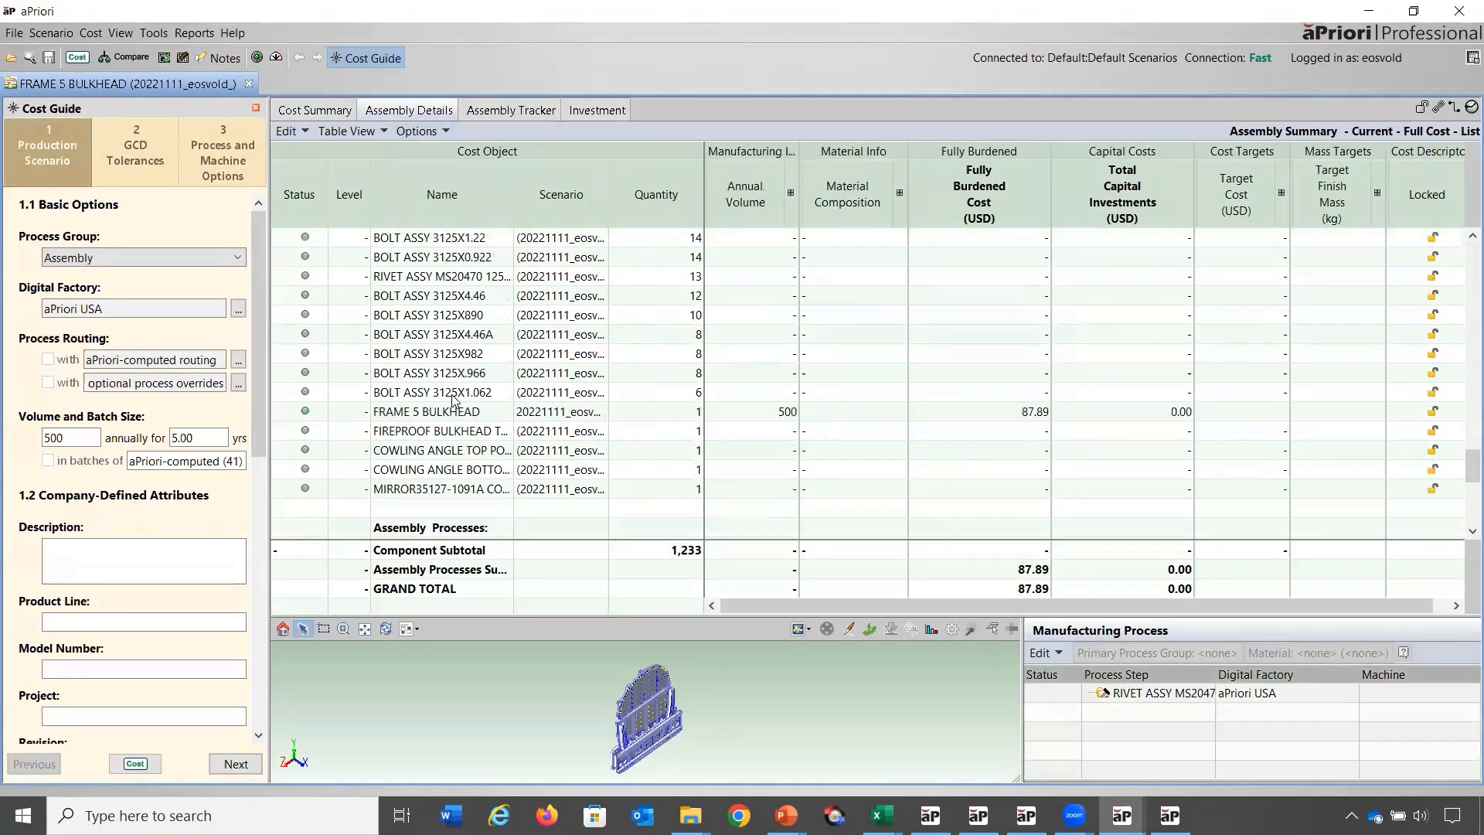
left_click(462, 392, "shift")
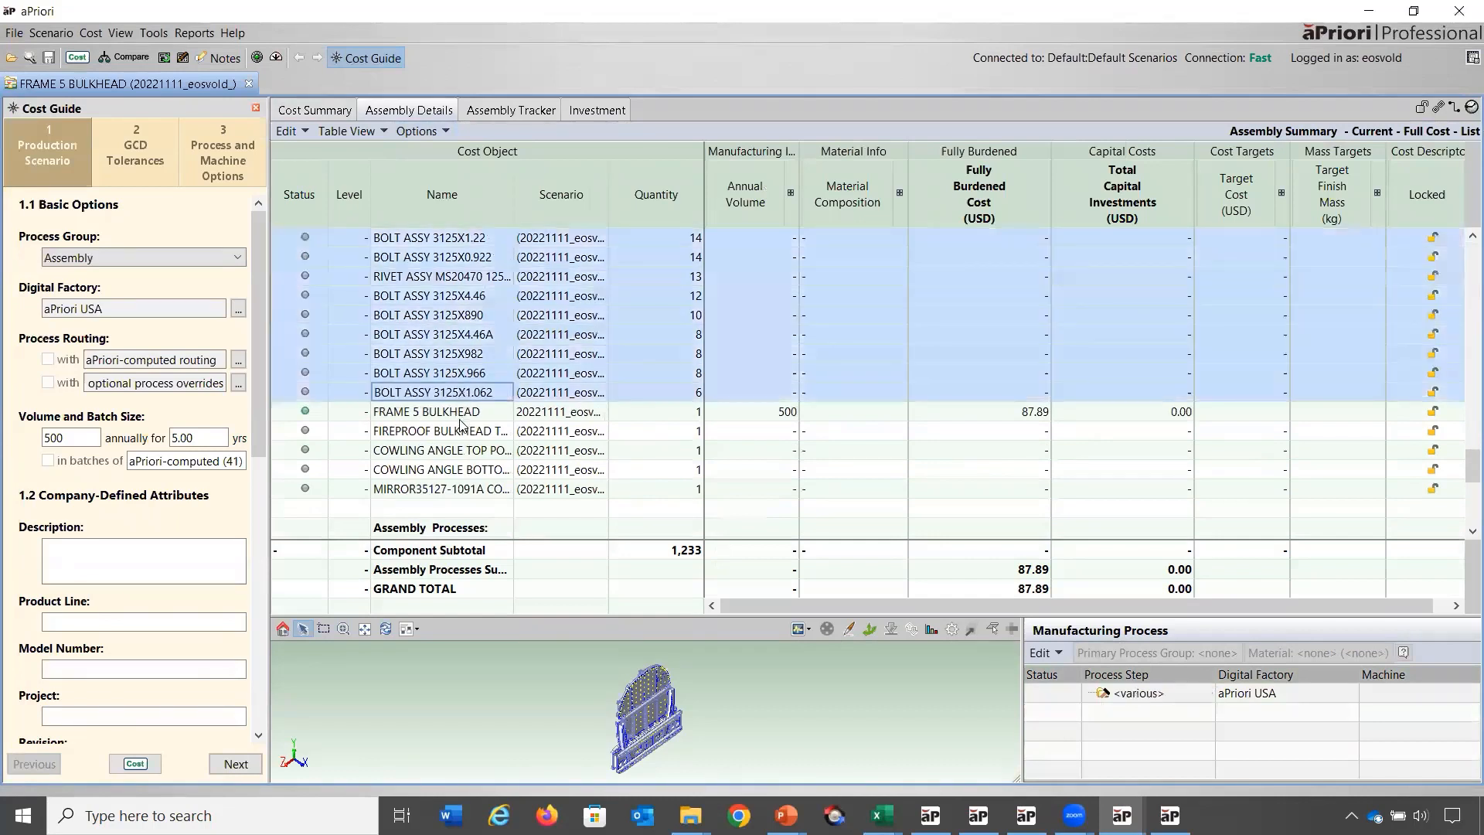
left_click(460, 431, "ctrl")
left_click(462, 450, "ctrl")
left_click(462, 470, "ctrl")
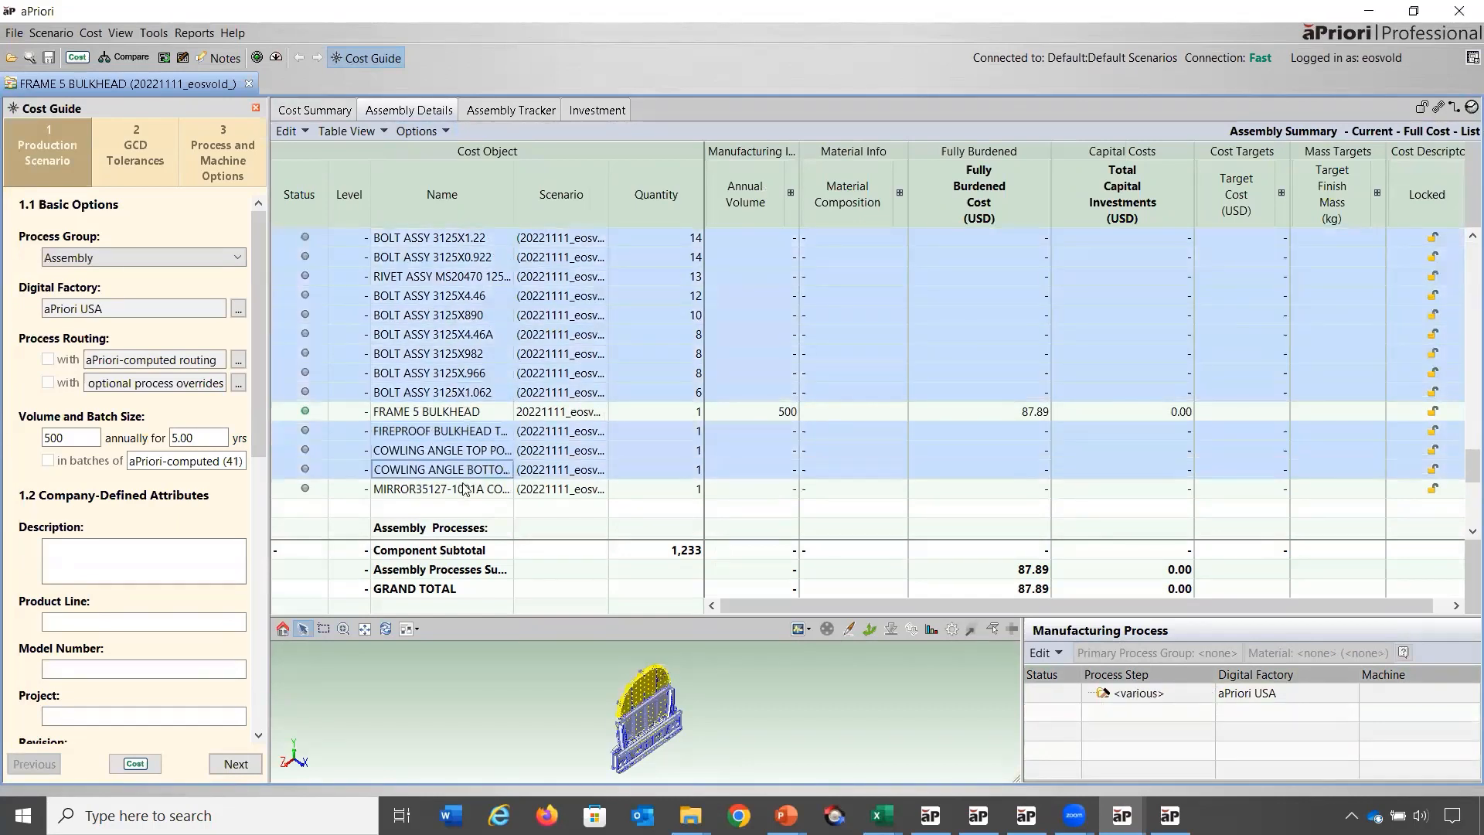
left_click(465, 490, "ctrl")
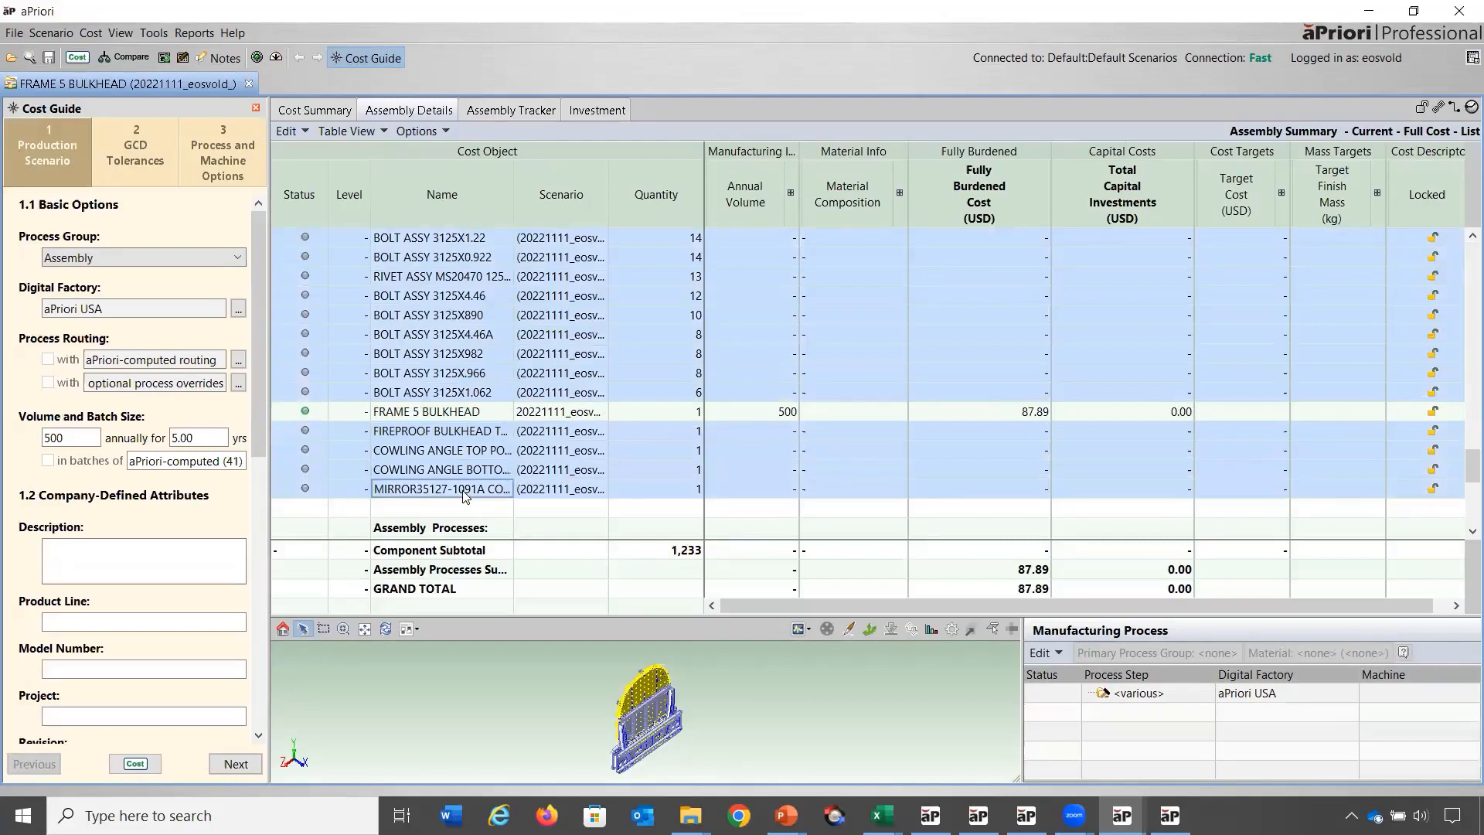
right_click(463, 492)
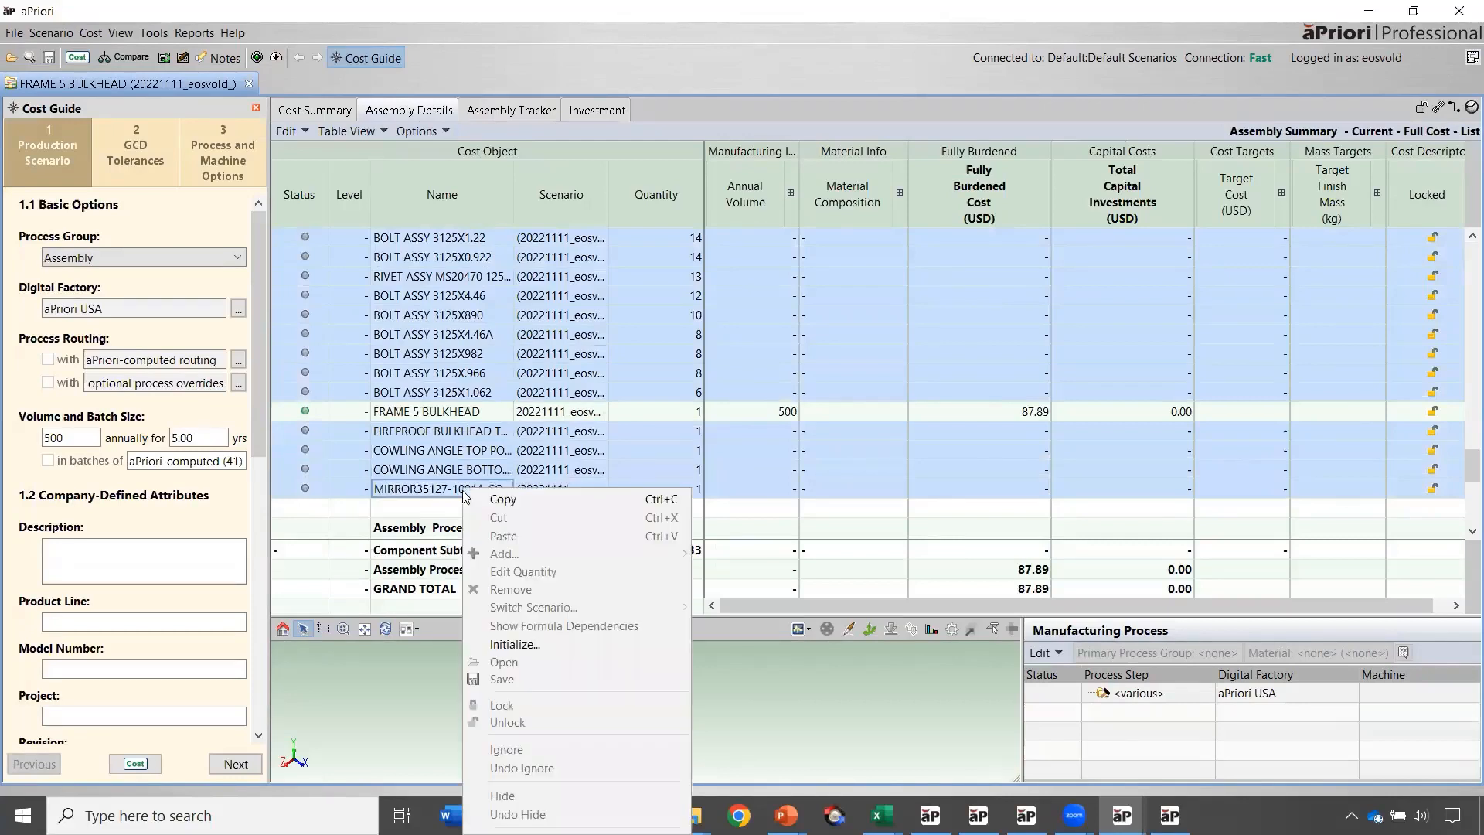
left_click(483, 645)
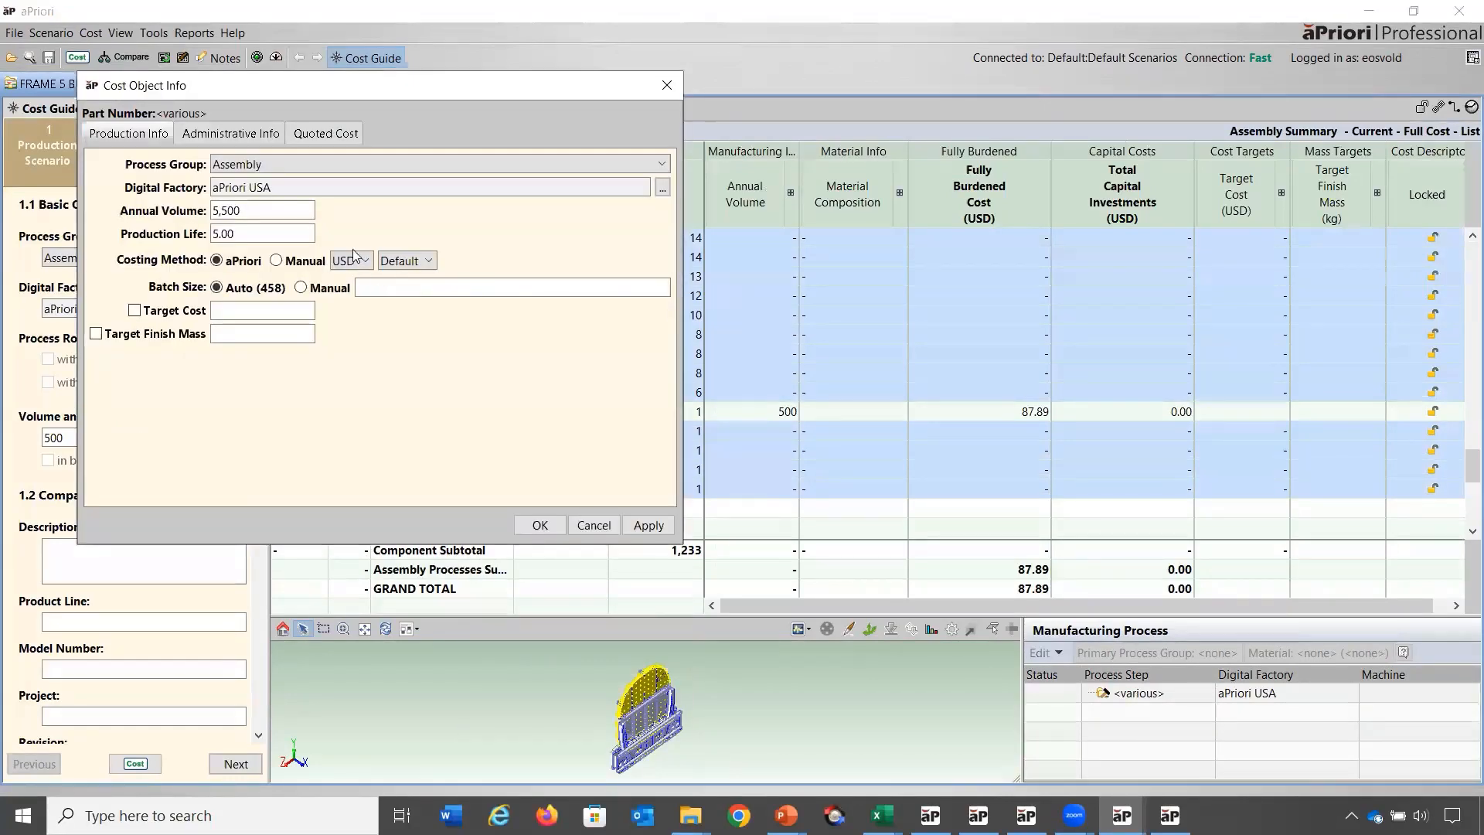
left_click(541, 525)
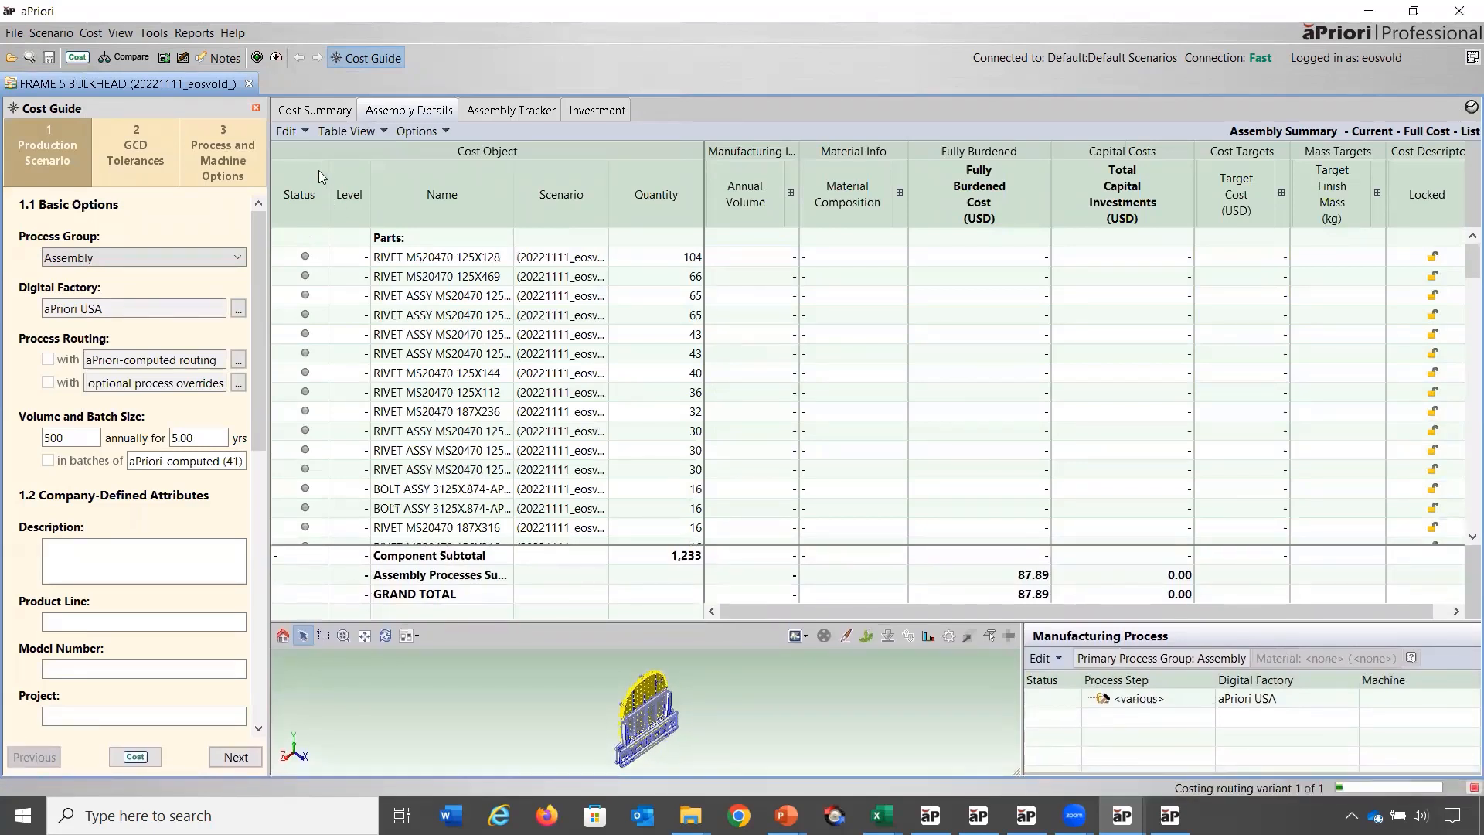
Copy the assembly details table and paste it into a spreadsheet in Excel.
left_click(290, 131)
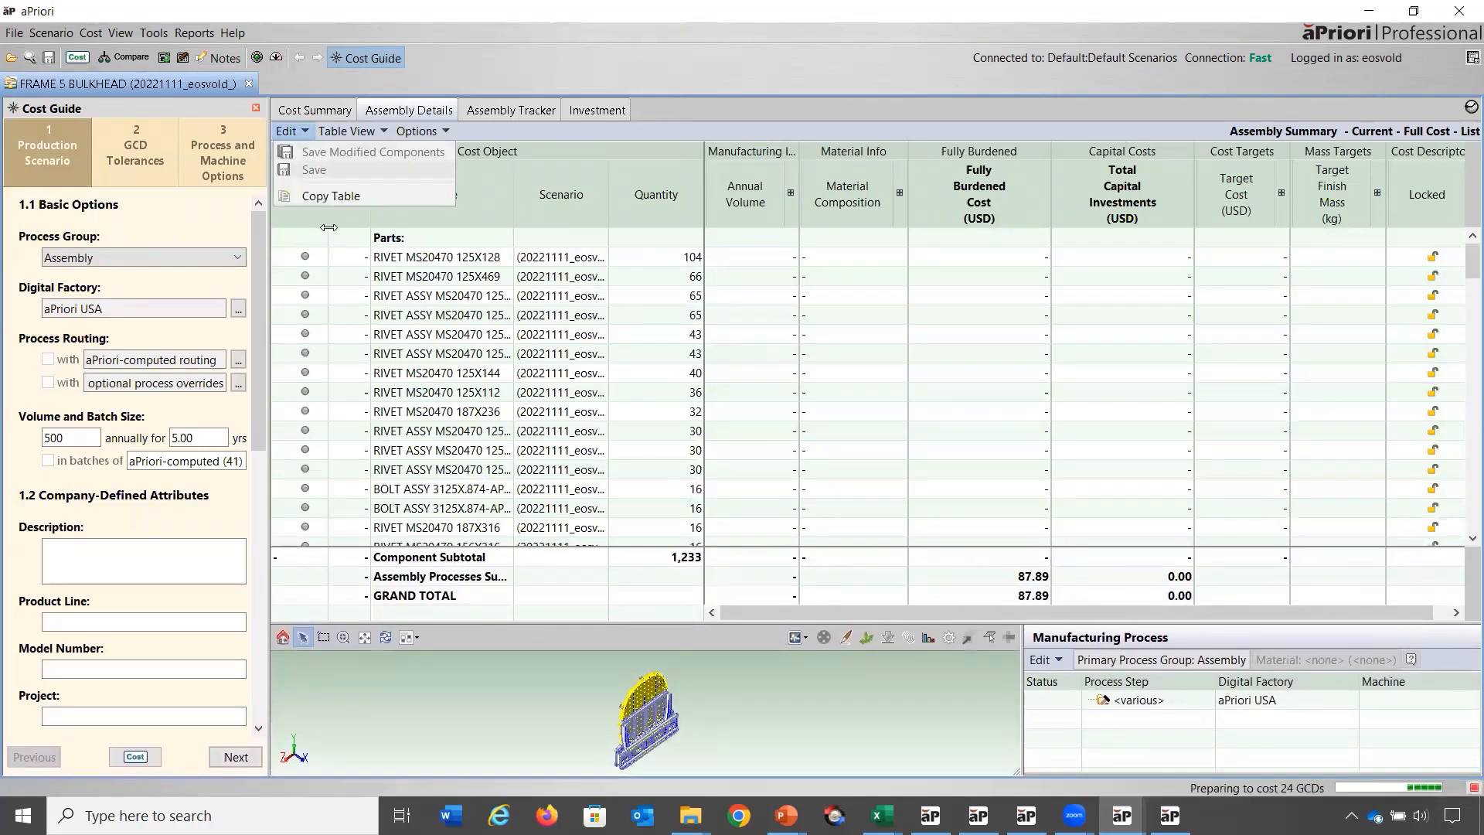
left_click(313, 196)
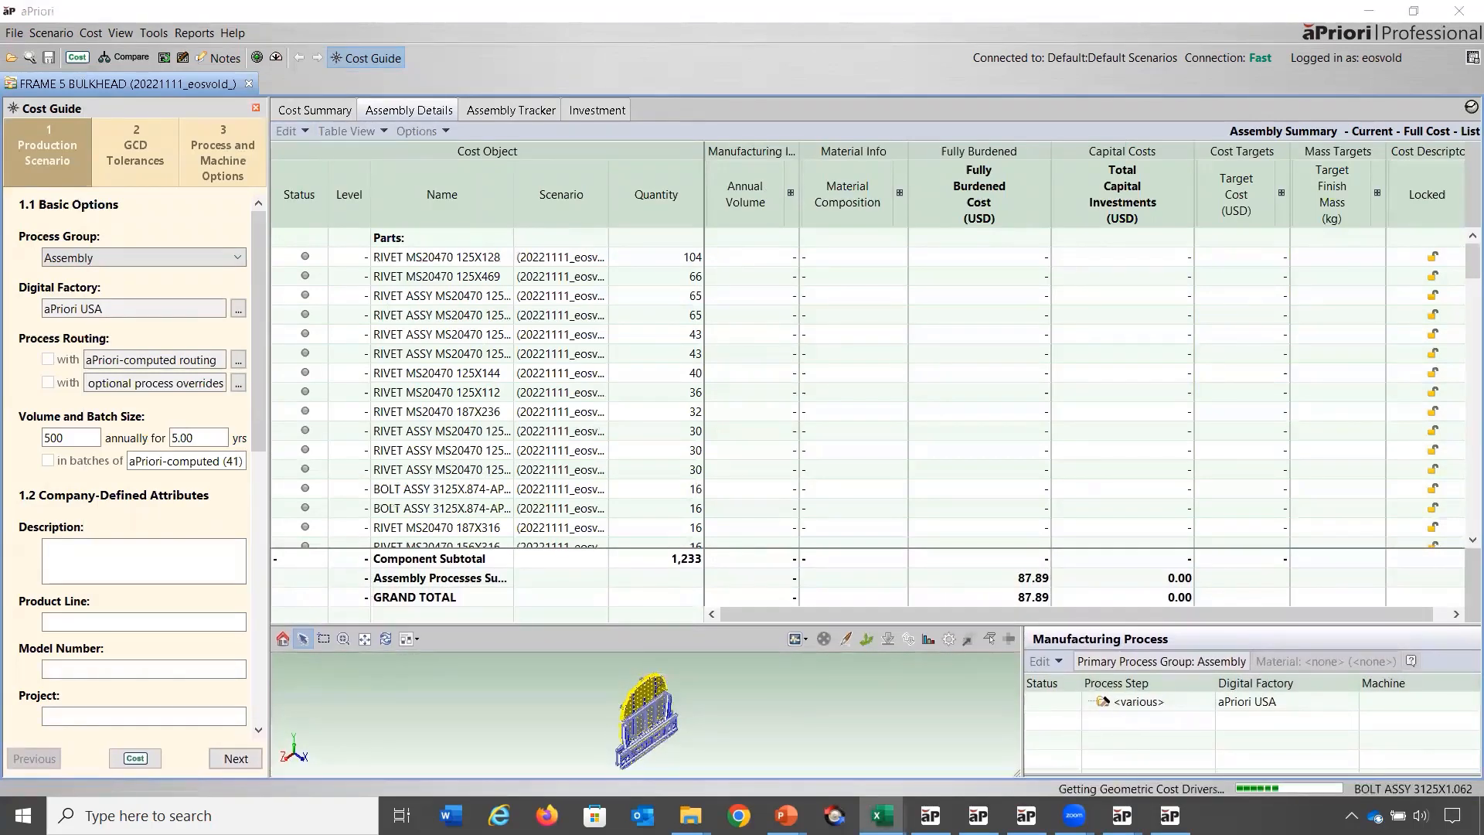
left_click_drag(237, 26, 236, 2)
left_click(56, 384)
key("ctrl+v")
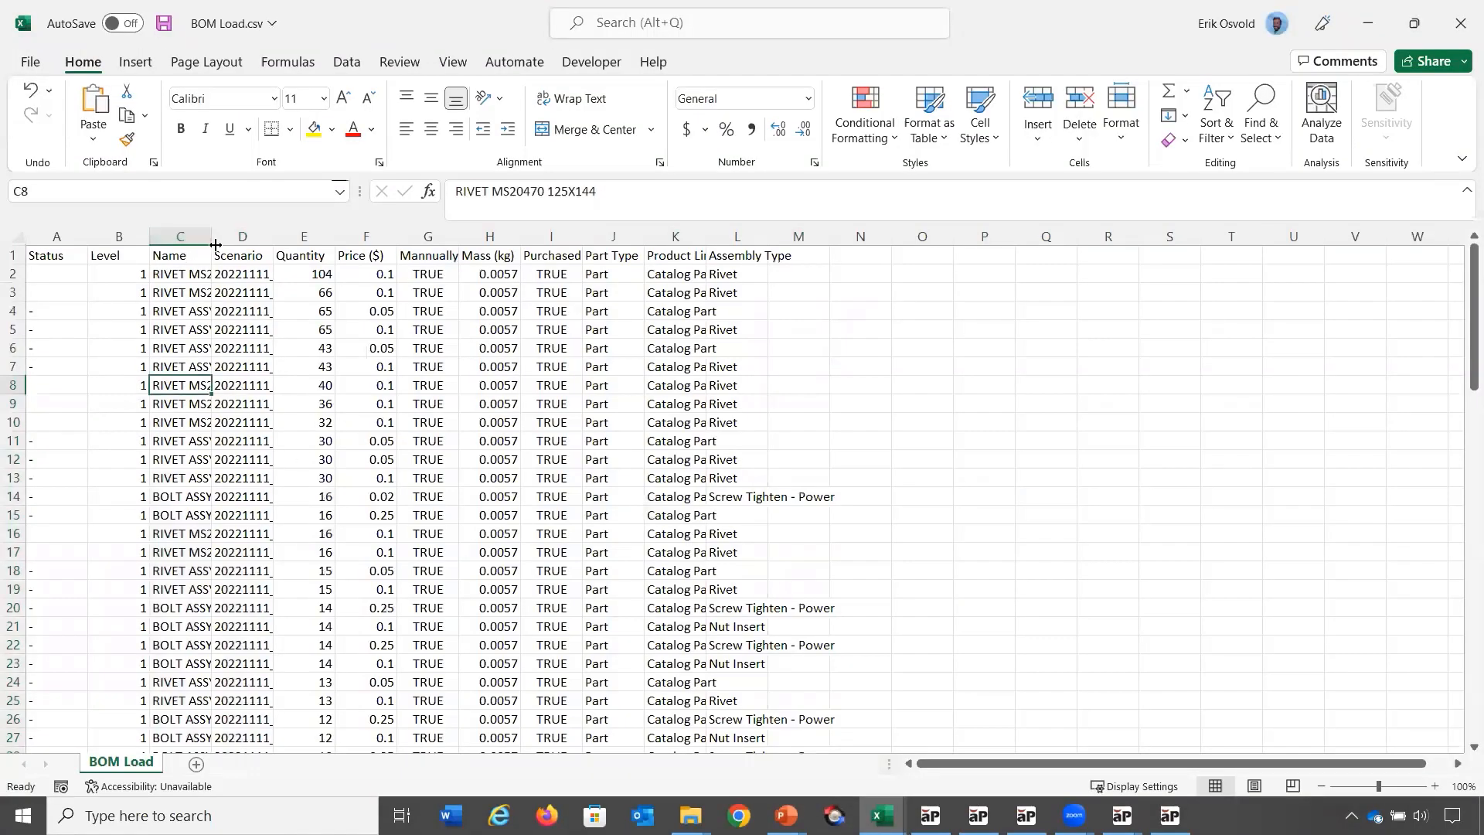
Examine the Level, Name, Scenario, Price, Mannually Costed, Mass and Assembly Type columns in BOM Load.csv down through the lower rows.
left_click(119, 236)
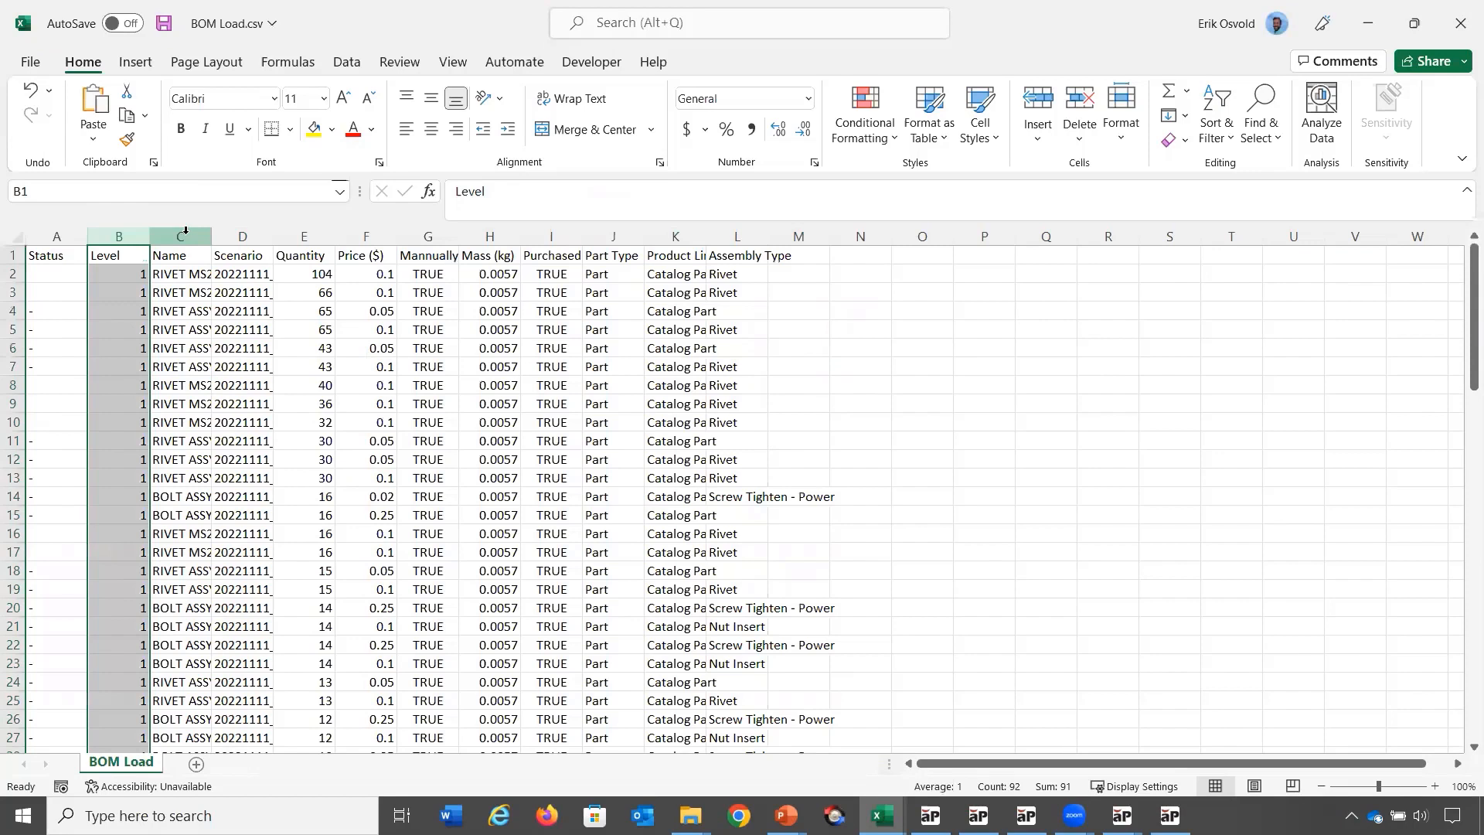
left_click(183, 235)
left_click(242, 236)
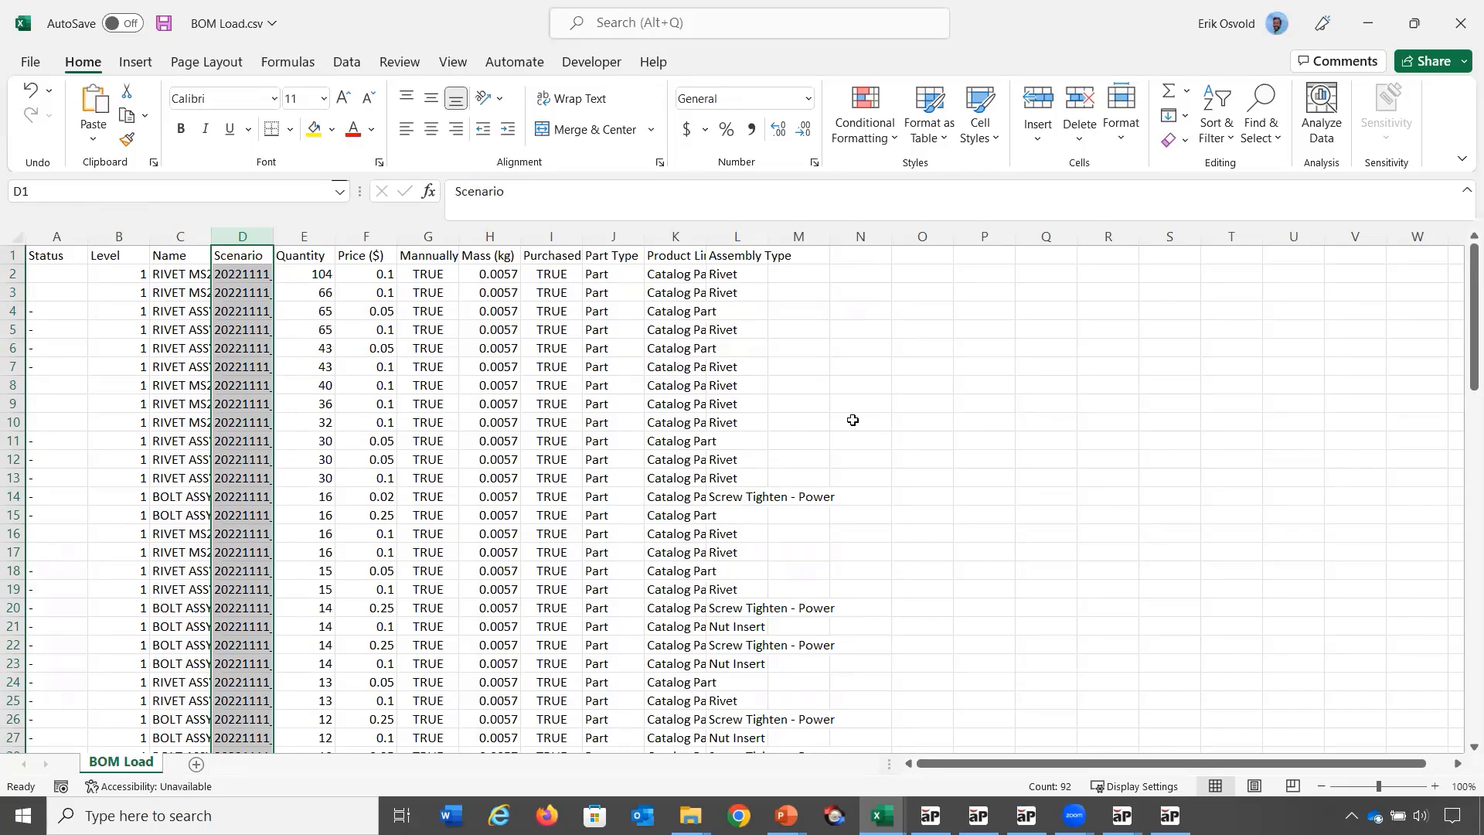
left_click(379, 234)
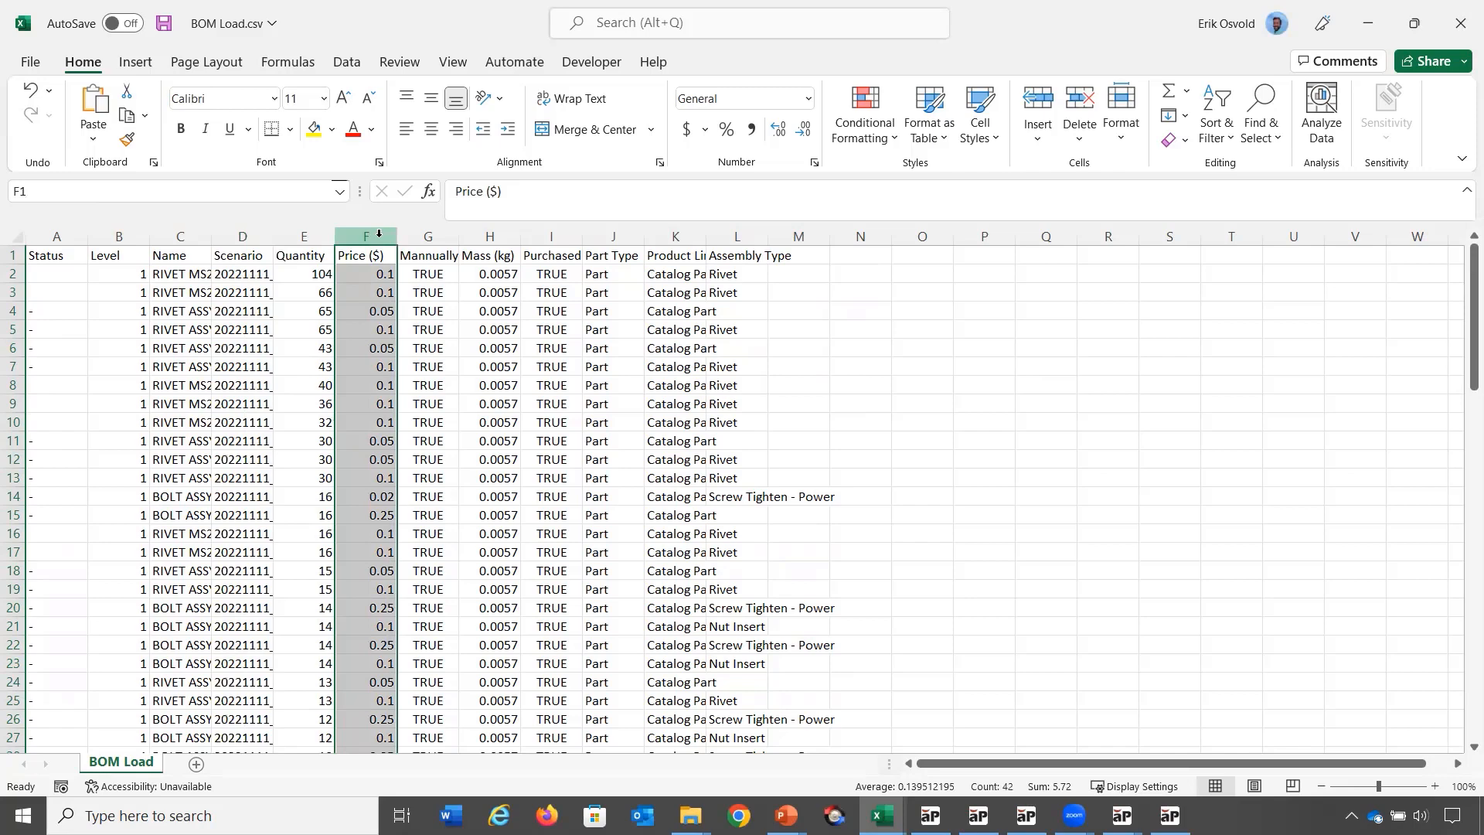
left_click(438, 235)
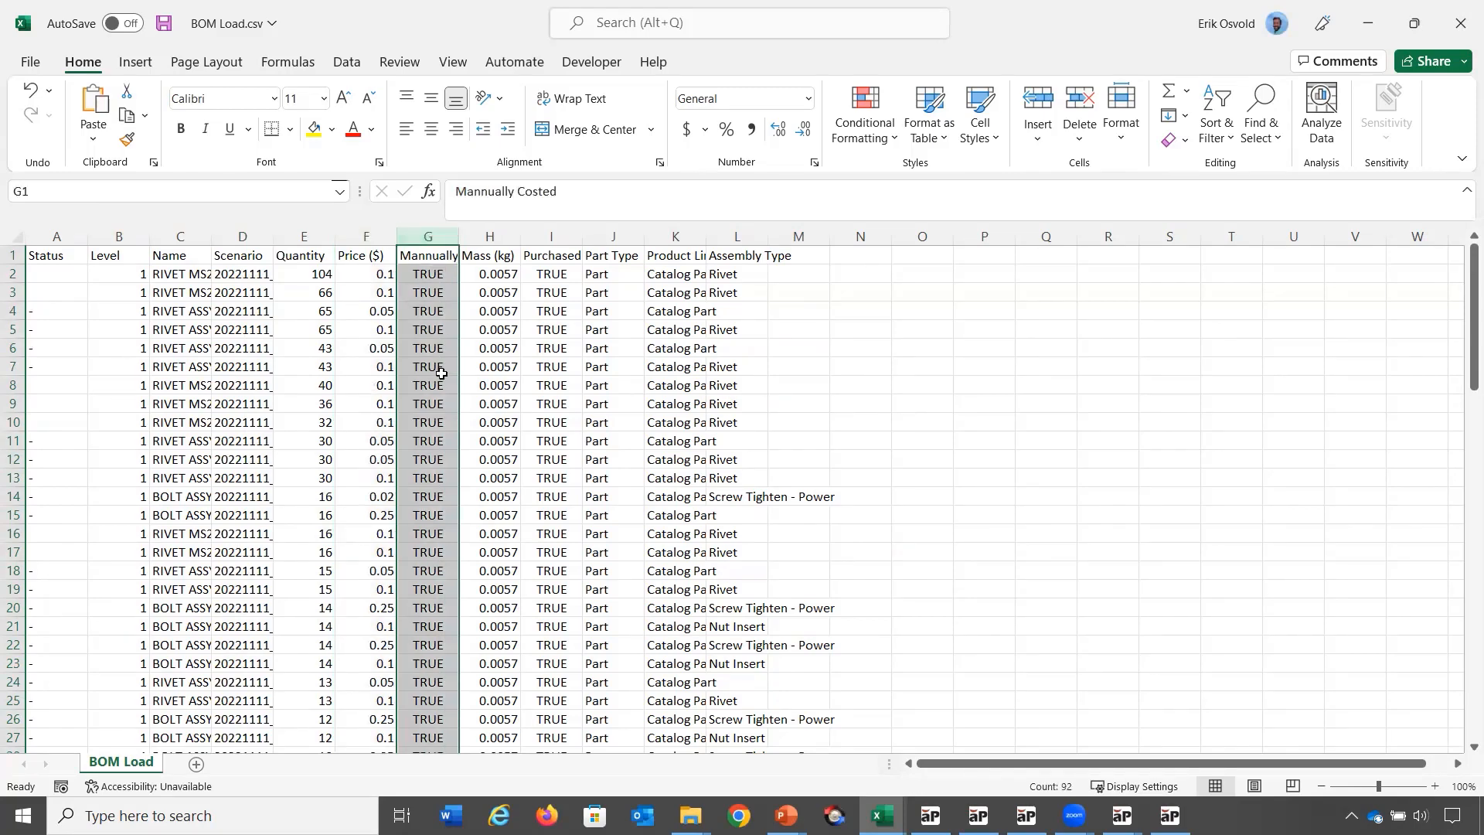
left_click(492, 235)
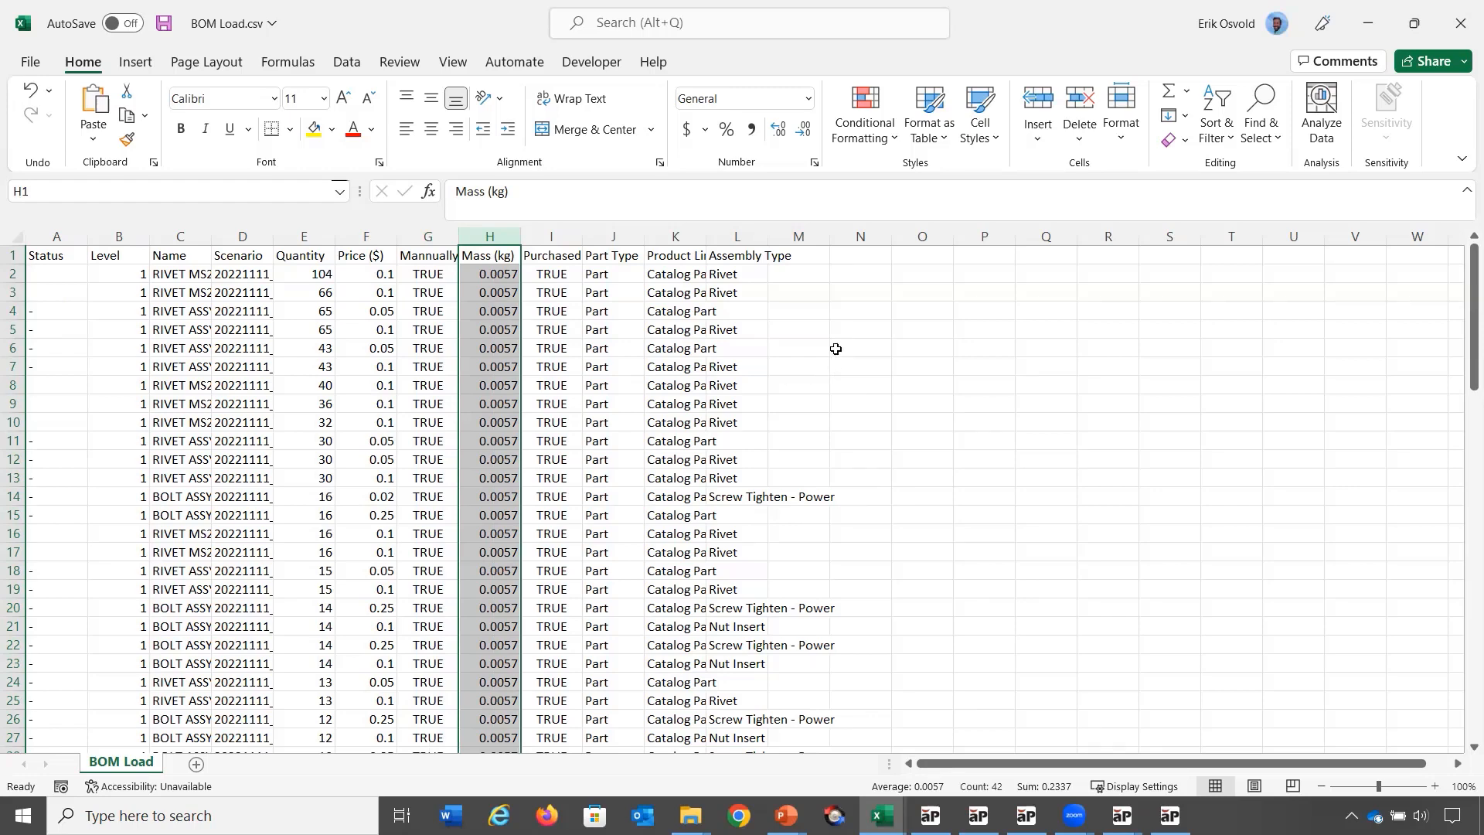
left_click(731, 237)
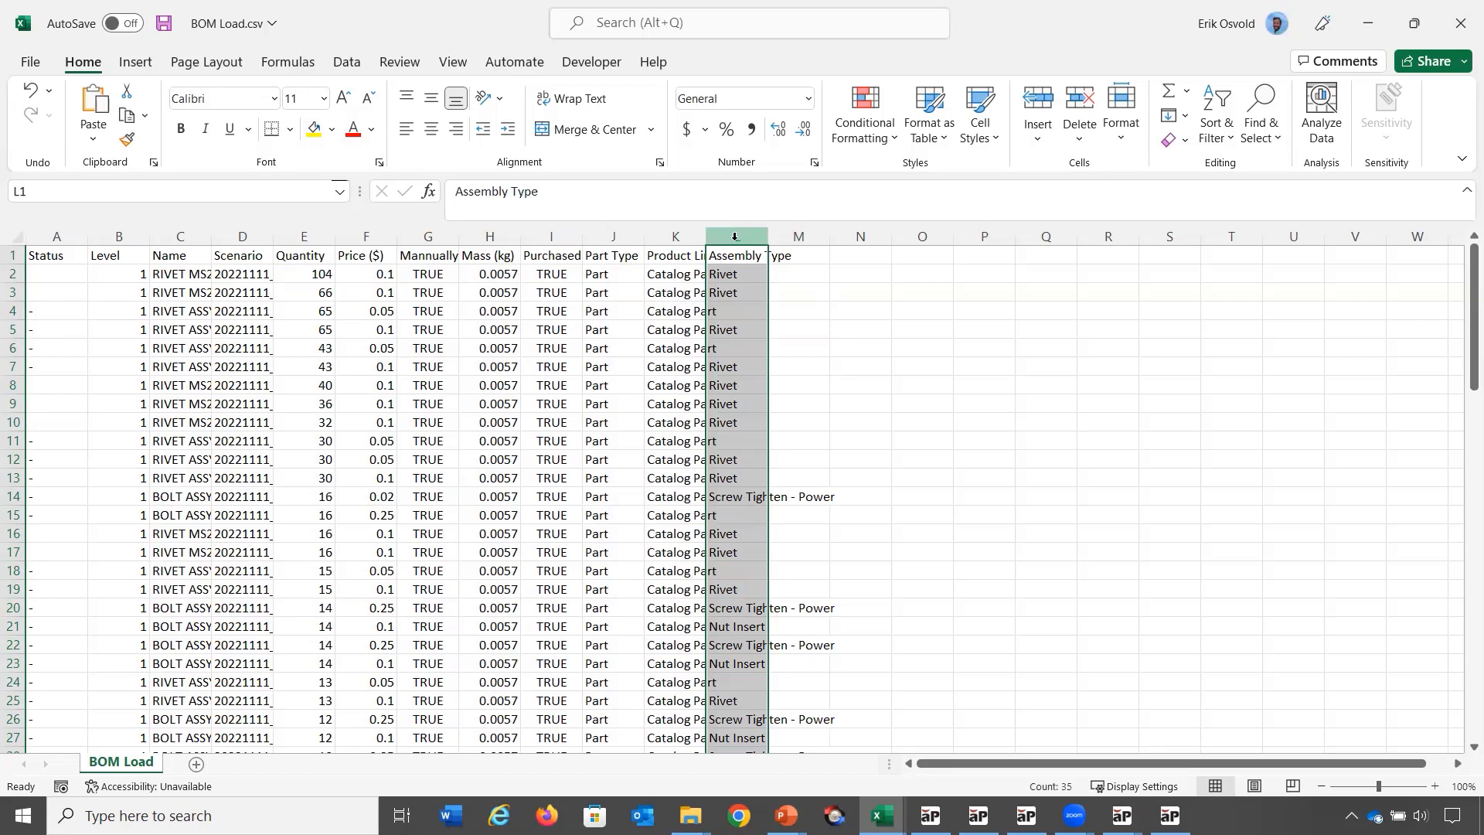
scroll(383, 410, "down", 15)
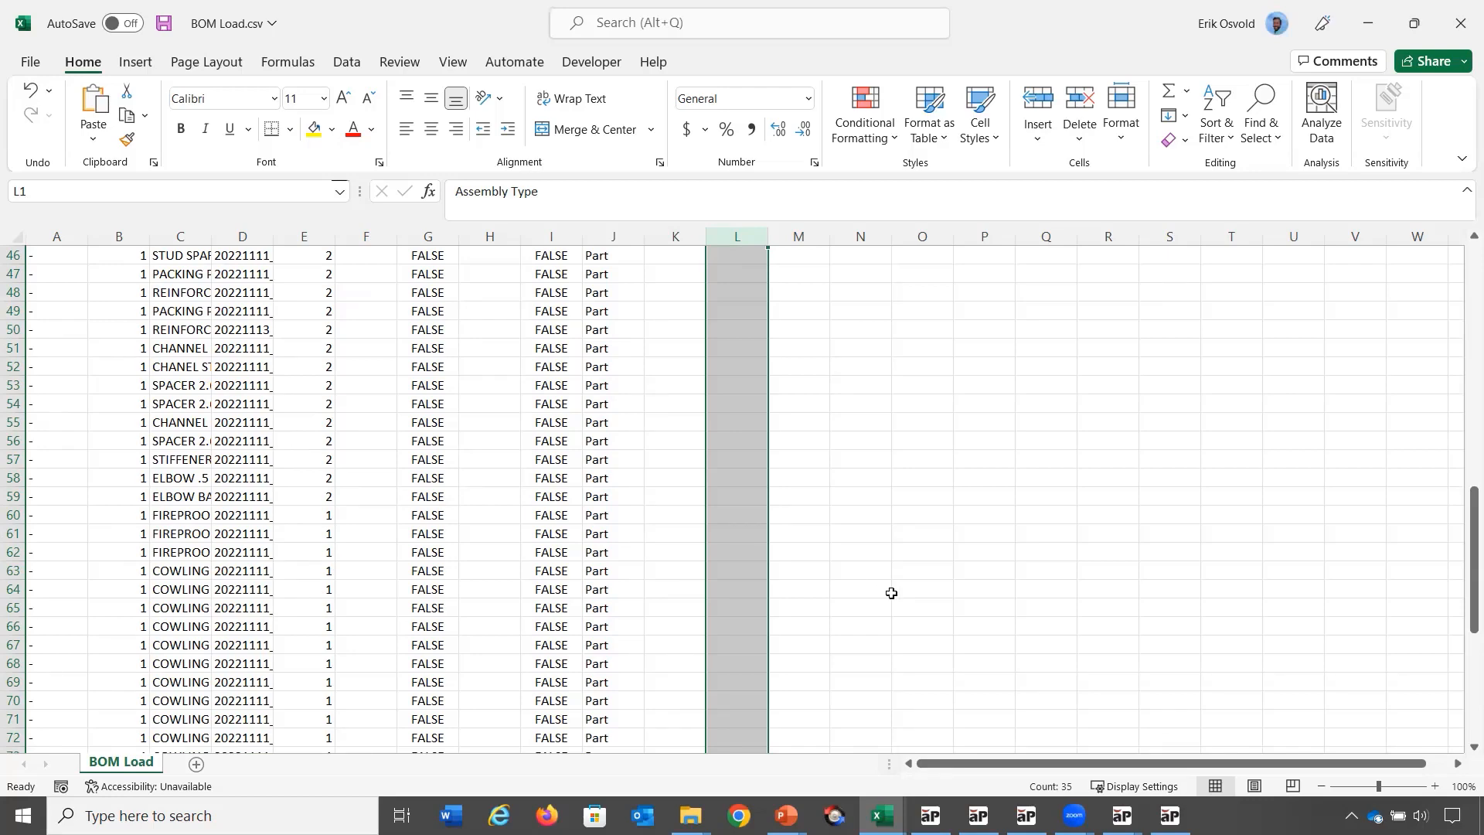
Switch back to the FRAME 5 BULKHEAD assembly details in aPriori.
left_click(1120, 812)
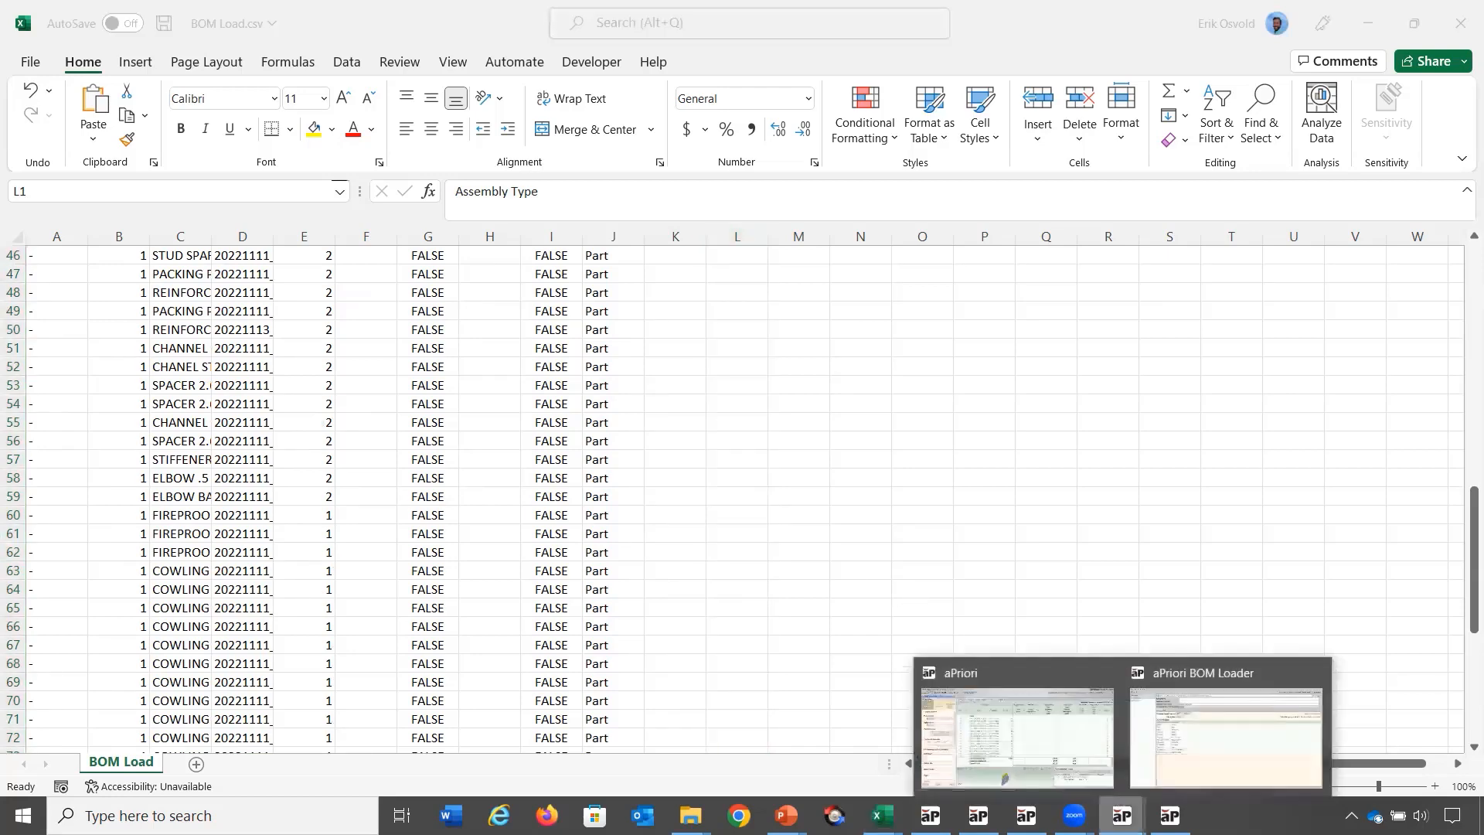
left_click(1048, 708)
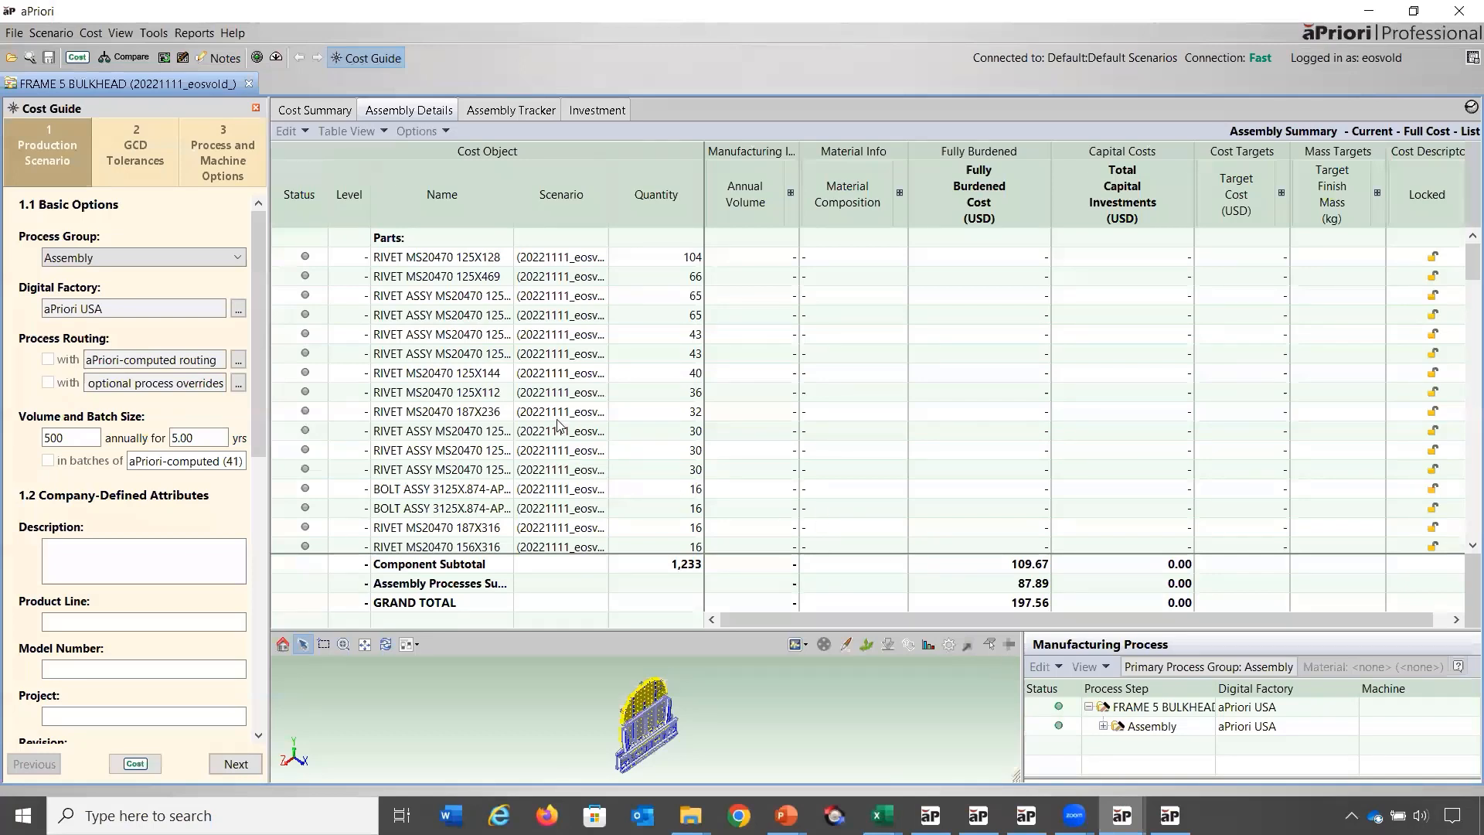
left_click(321, 315)
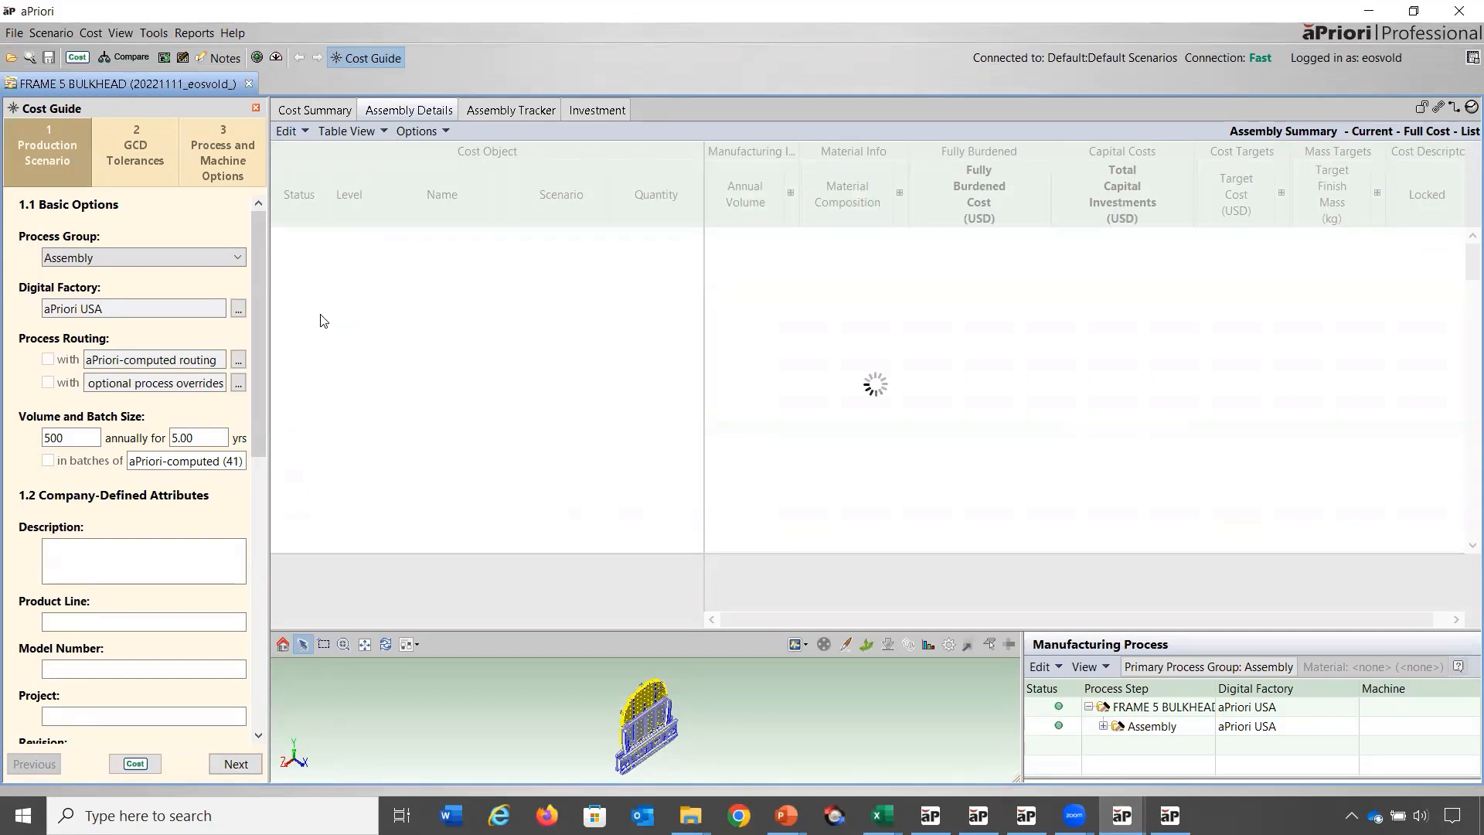
Choose BOM Load.csv as the input file in the aPriori BOM Loader and use the Catalog Parts mapping.
left_click(154, 33)
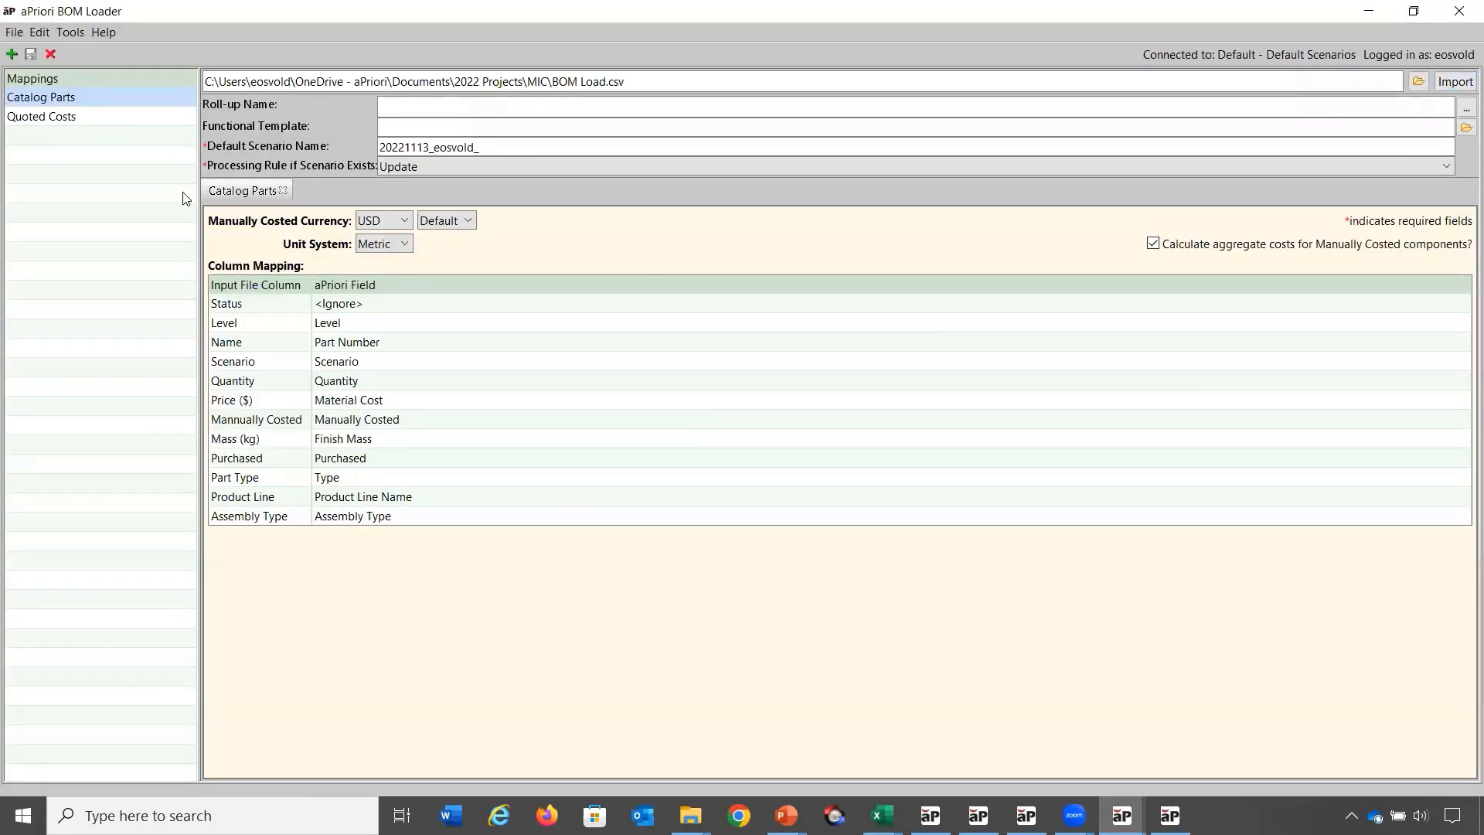
left_click(1417, 82)
left_click(731, 415)
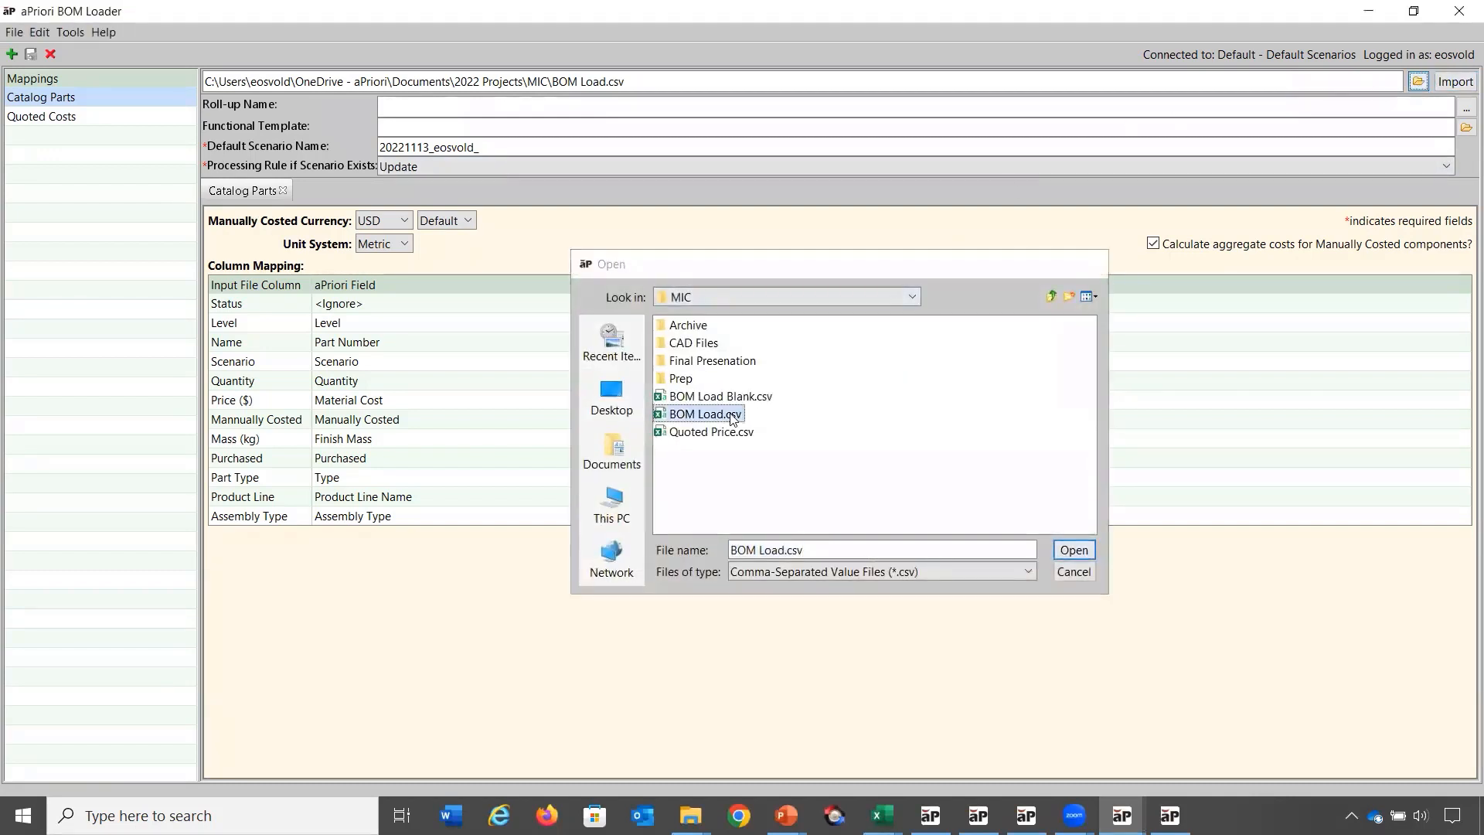
double_click(731, 415)
left_click(95, 97)
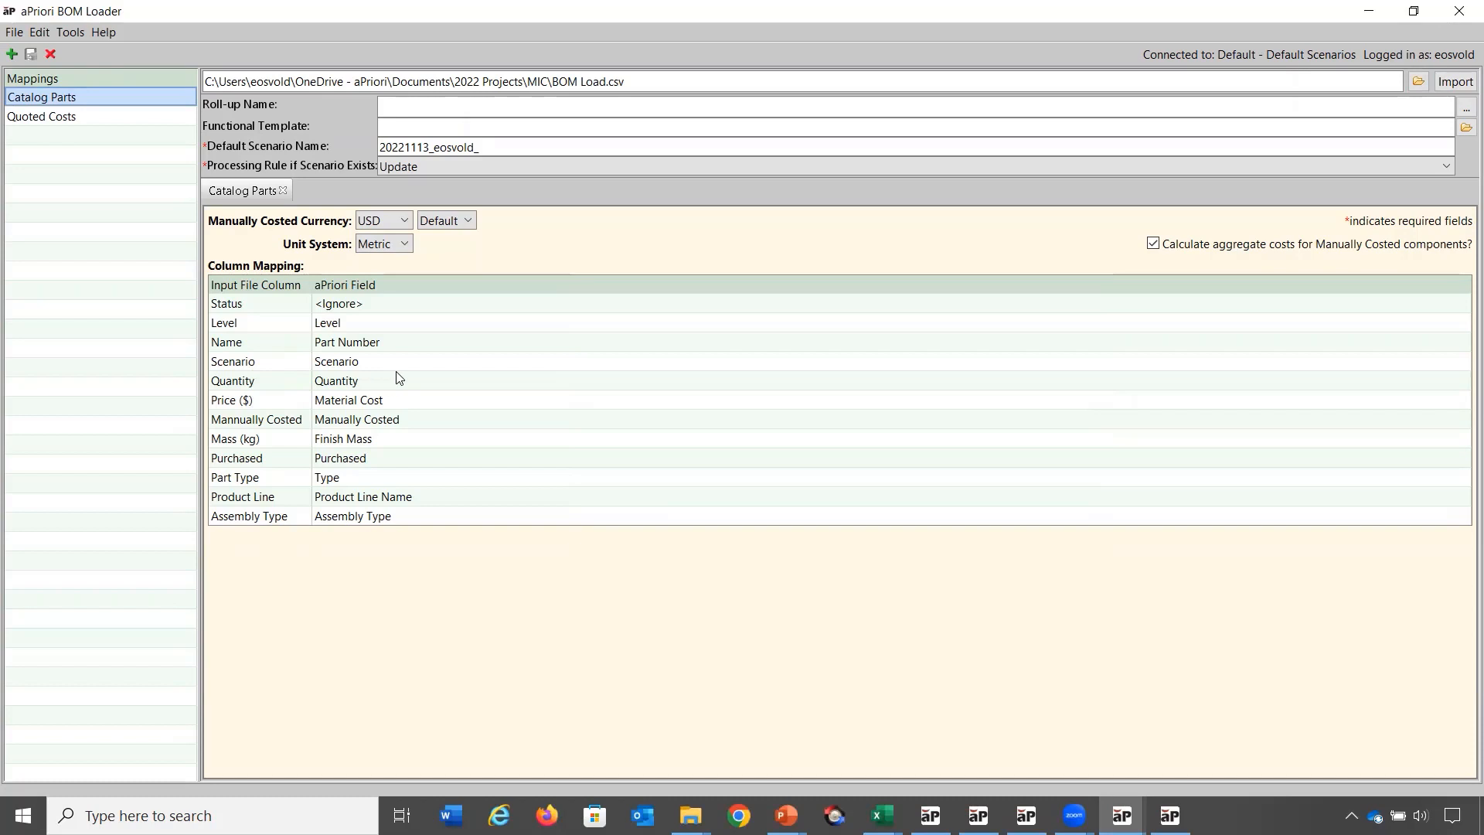
Import the BOM file with Update as the processing rule for existing scenarios, and return to the FRAME 5 BULKHEAD assembly details.
left_click(427, 165)
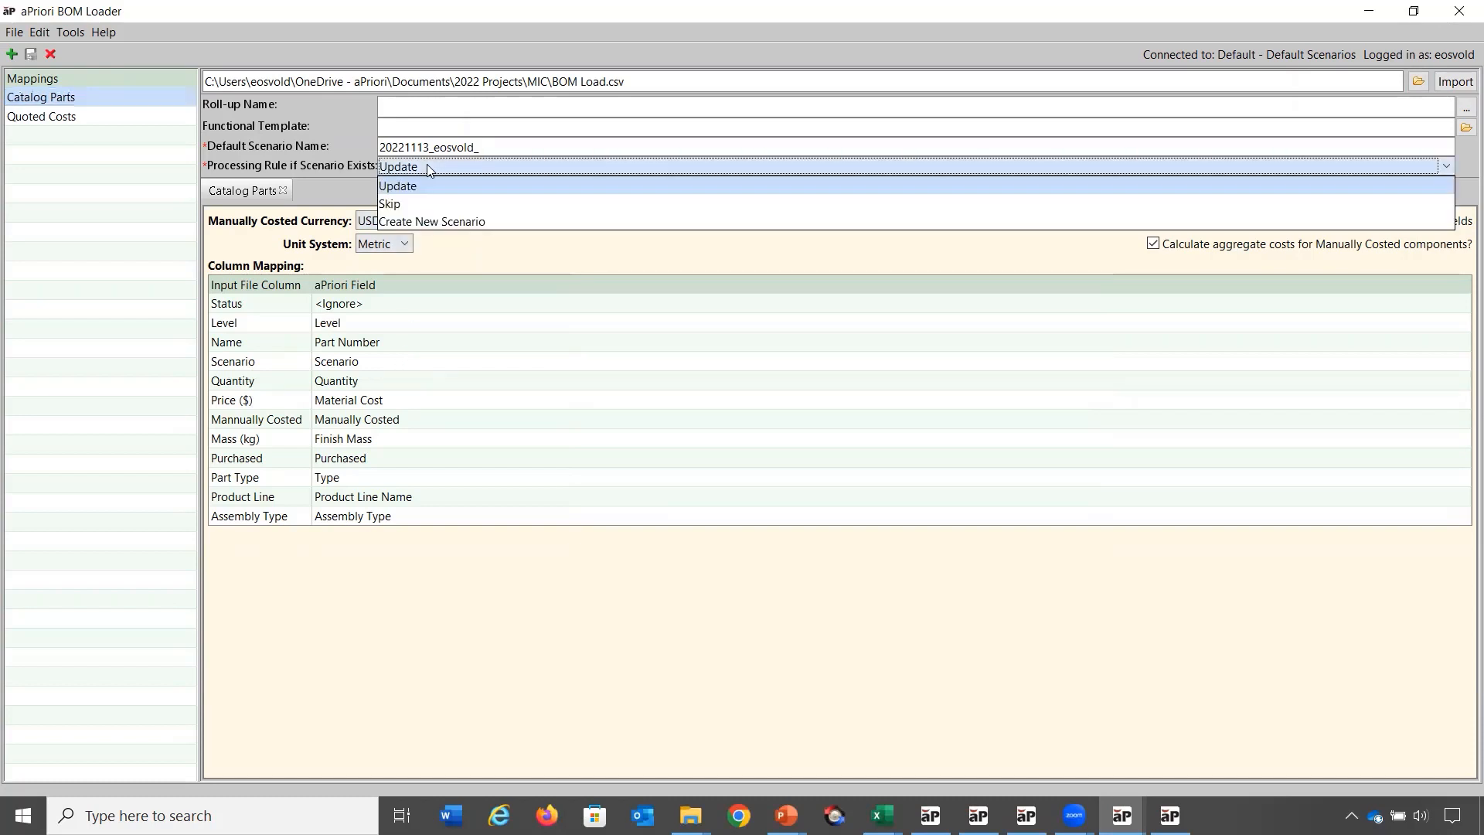
left_click(408, 189)
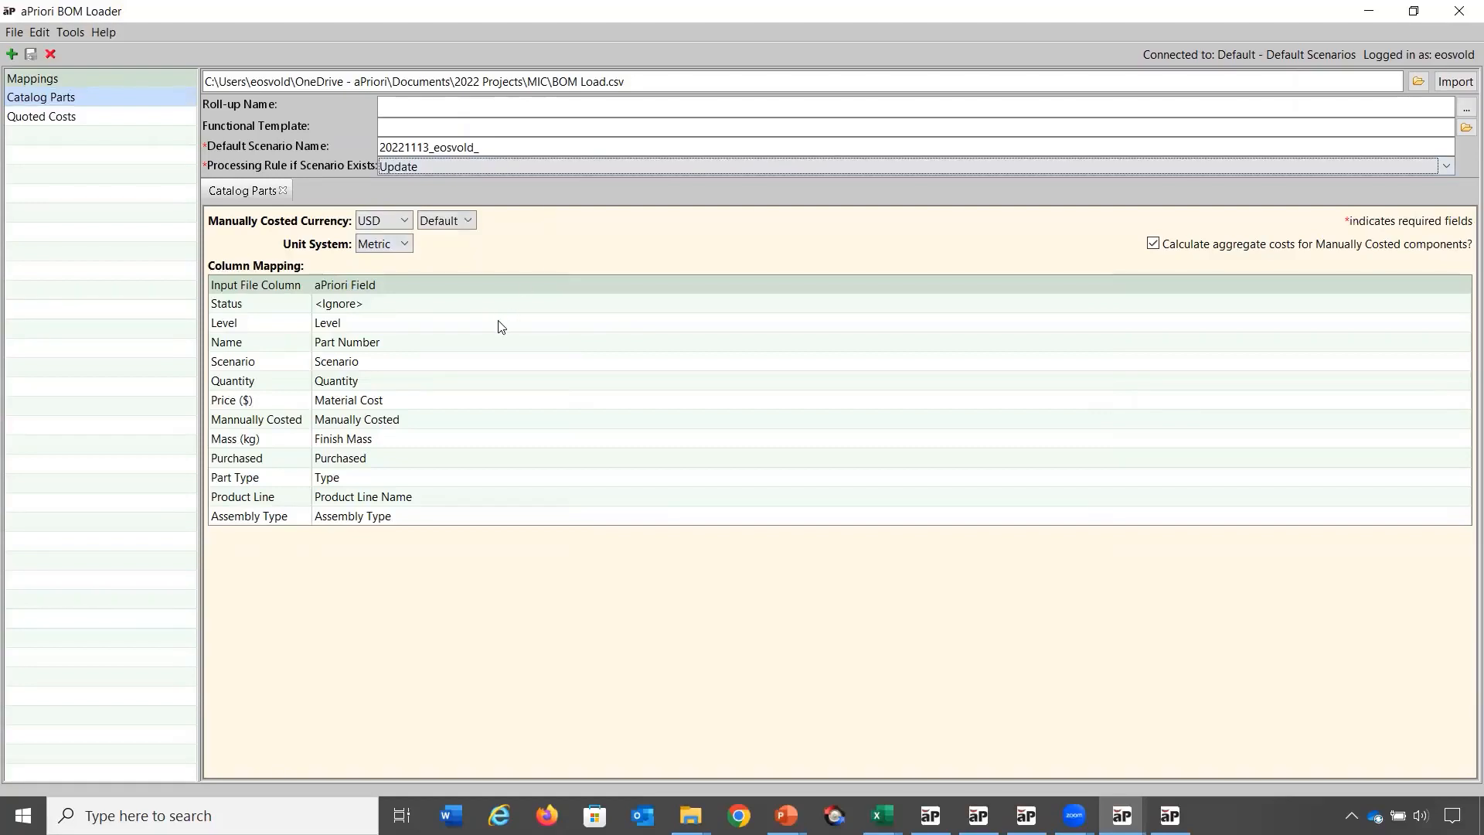
left_click(1457, 82)
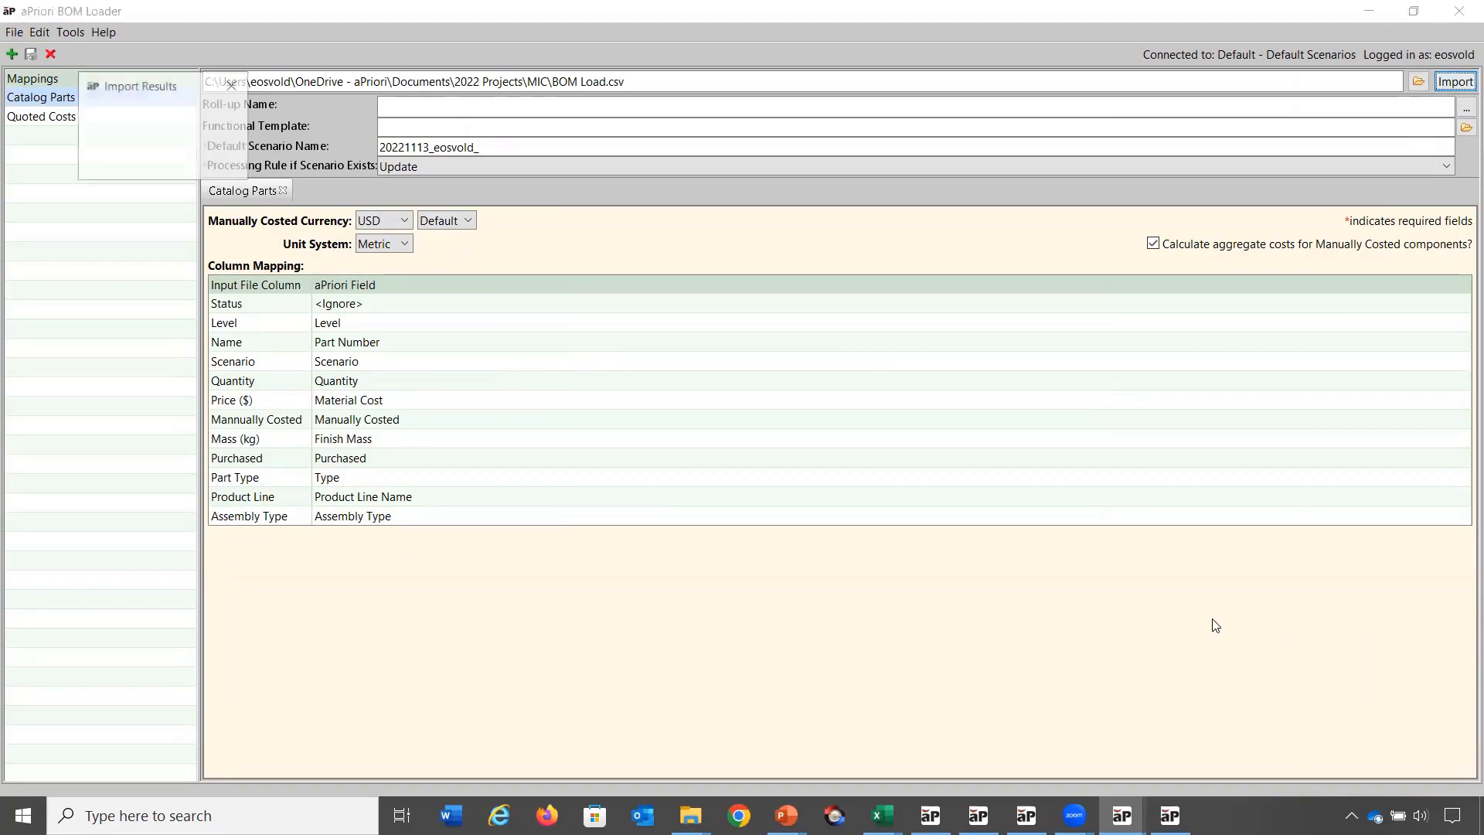
left_click(227, 166)
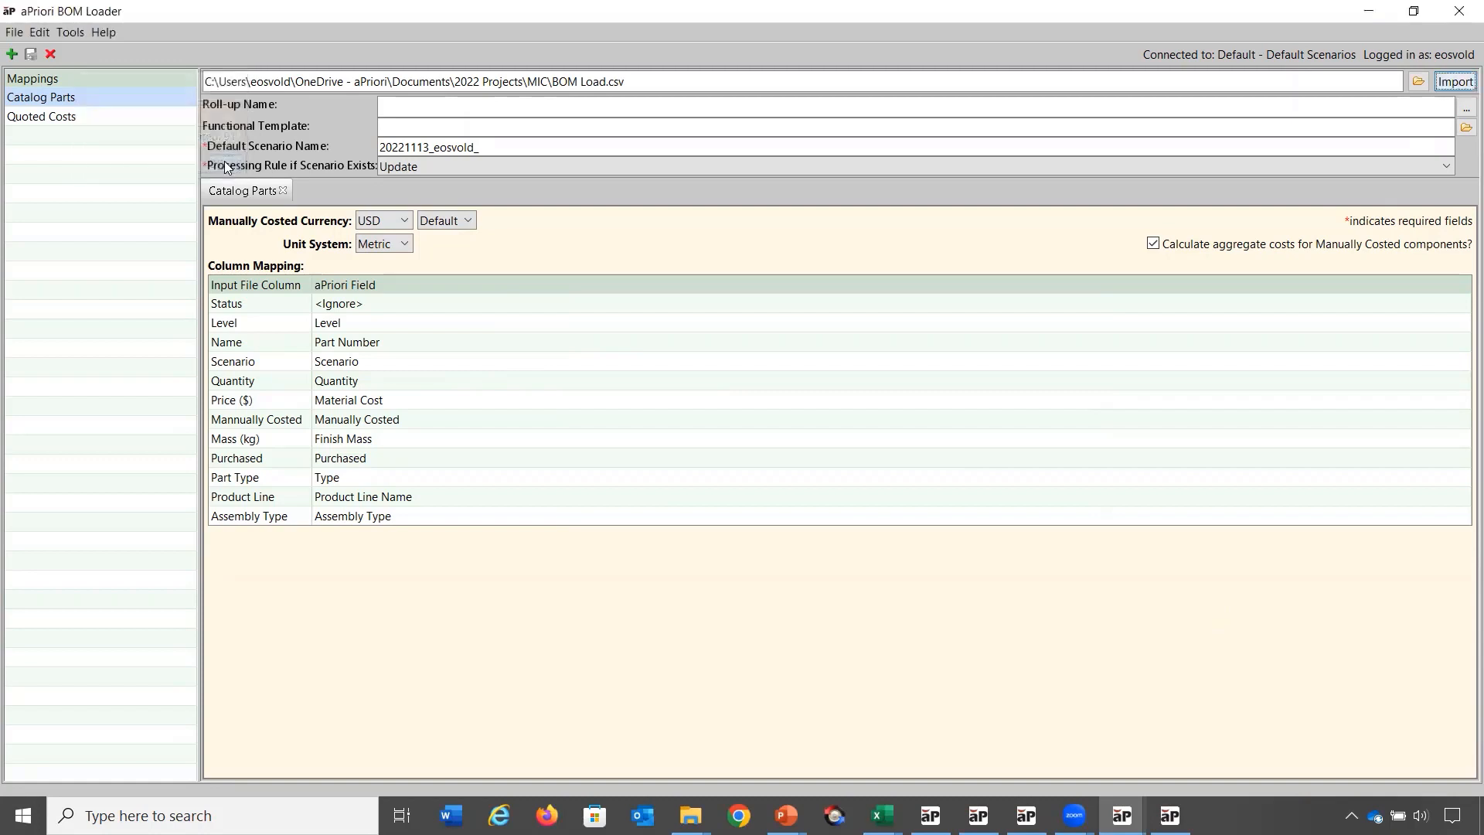
left_click(1369, 12)
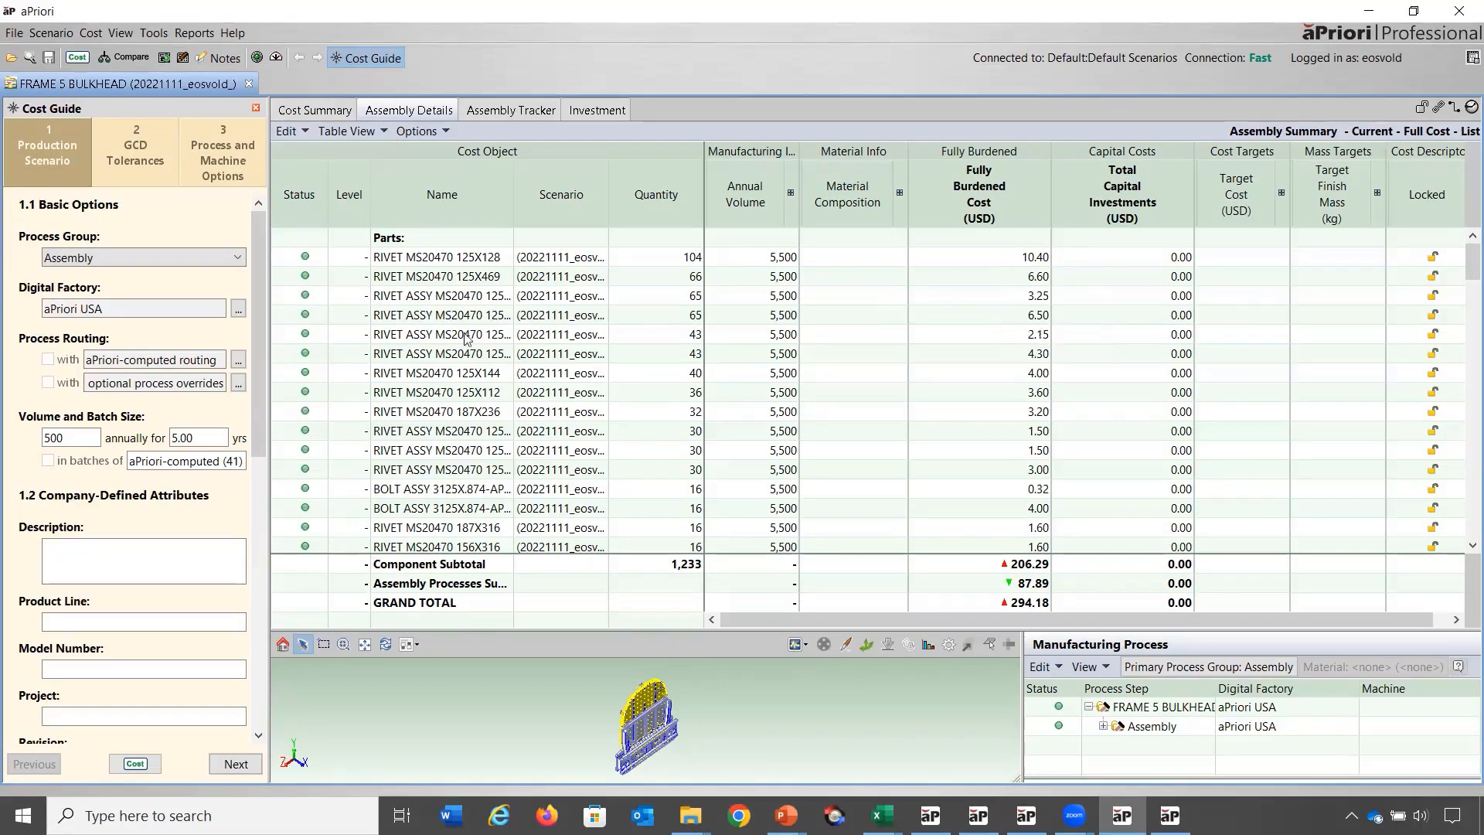
Copy only the assembly's annual volume, production life and batch size inputs to all child components of FRAME 5 BULKHEAD.
scroll(418, 344, "down", 3)
scroll(419, 344, "down", 10)
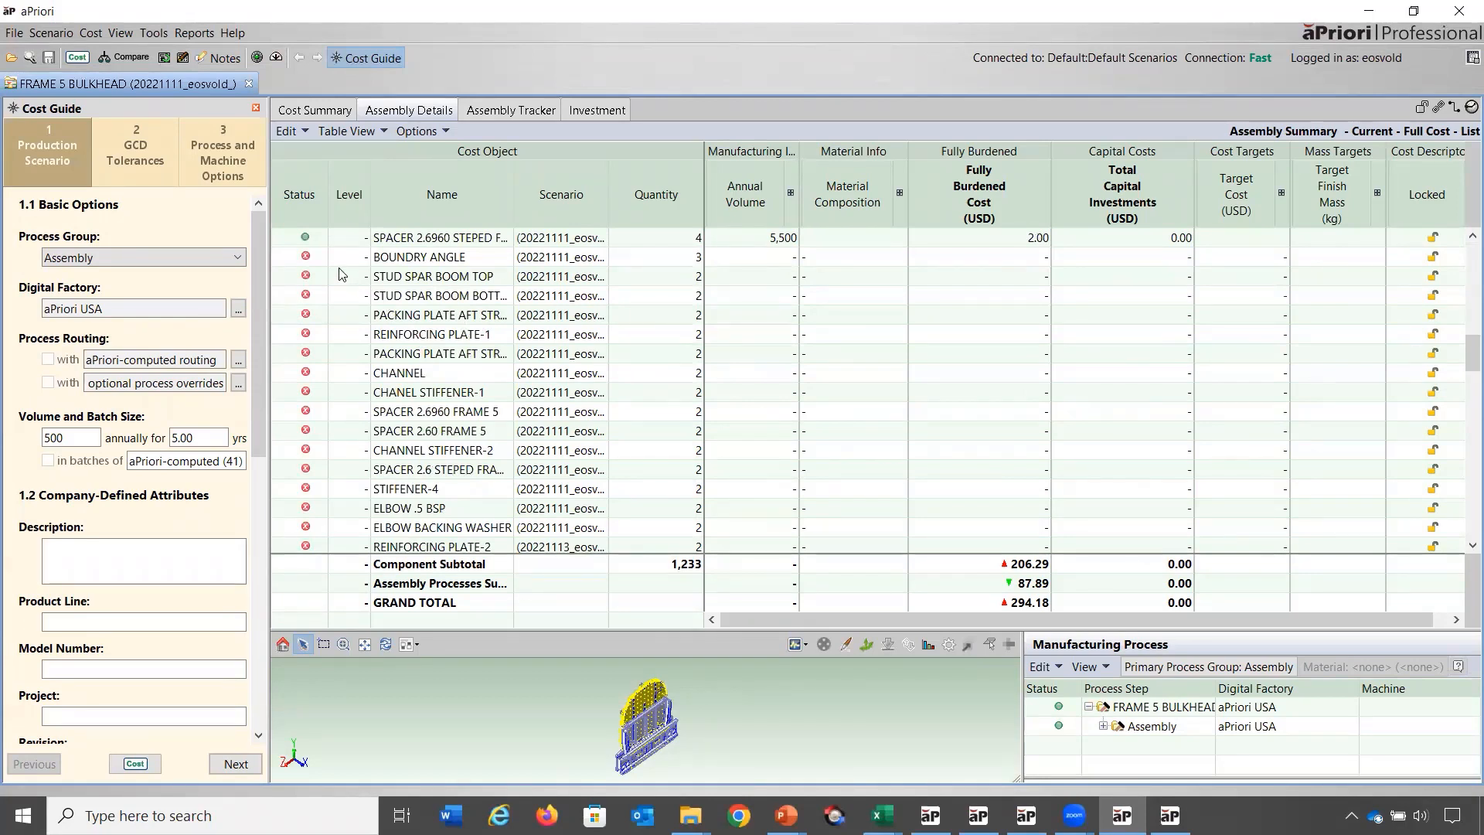
mouse_move(312, 259)
left_click(51, 32)
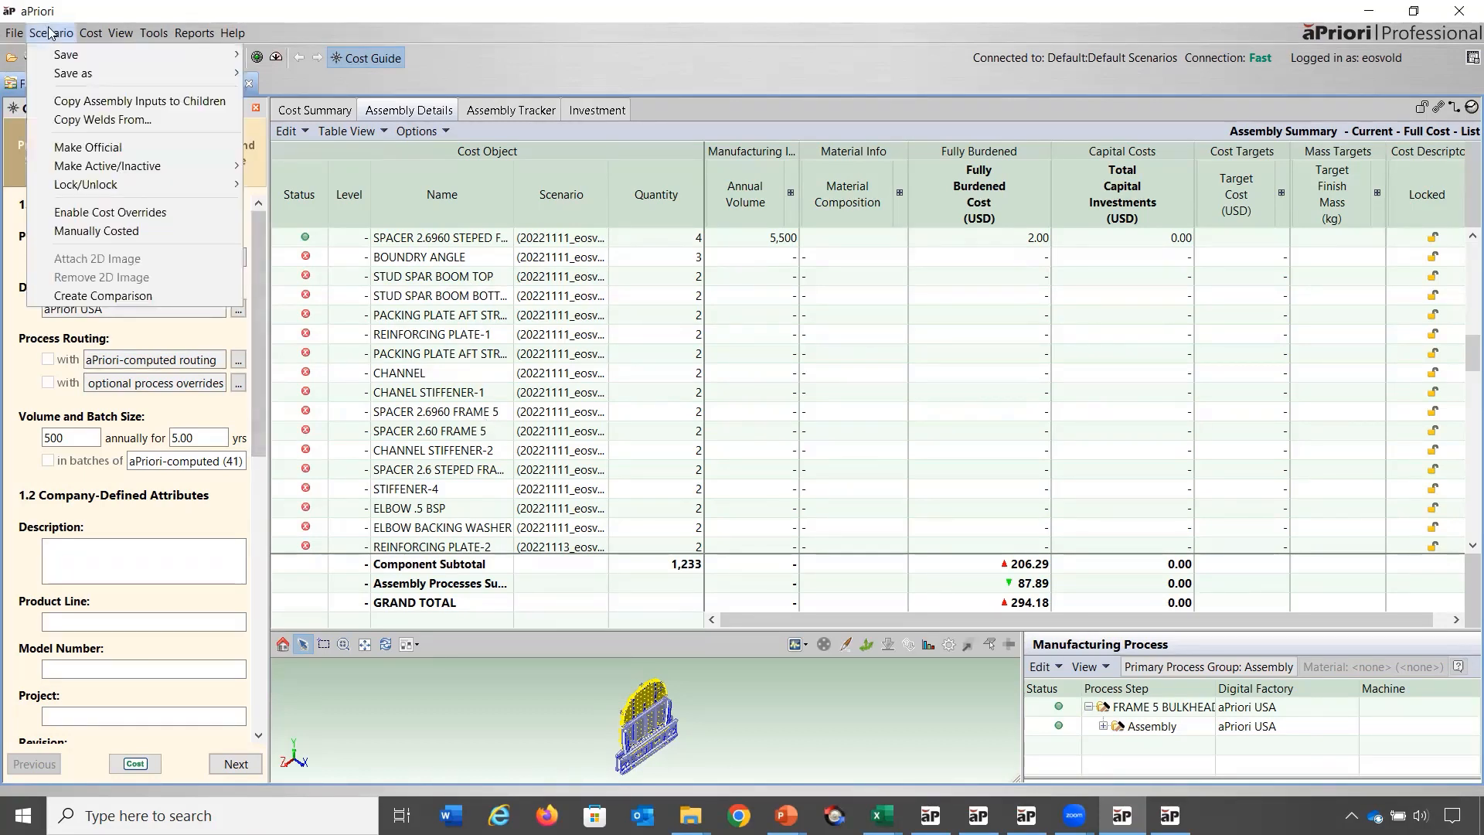
left_click(41, 101)
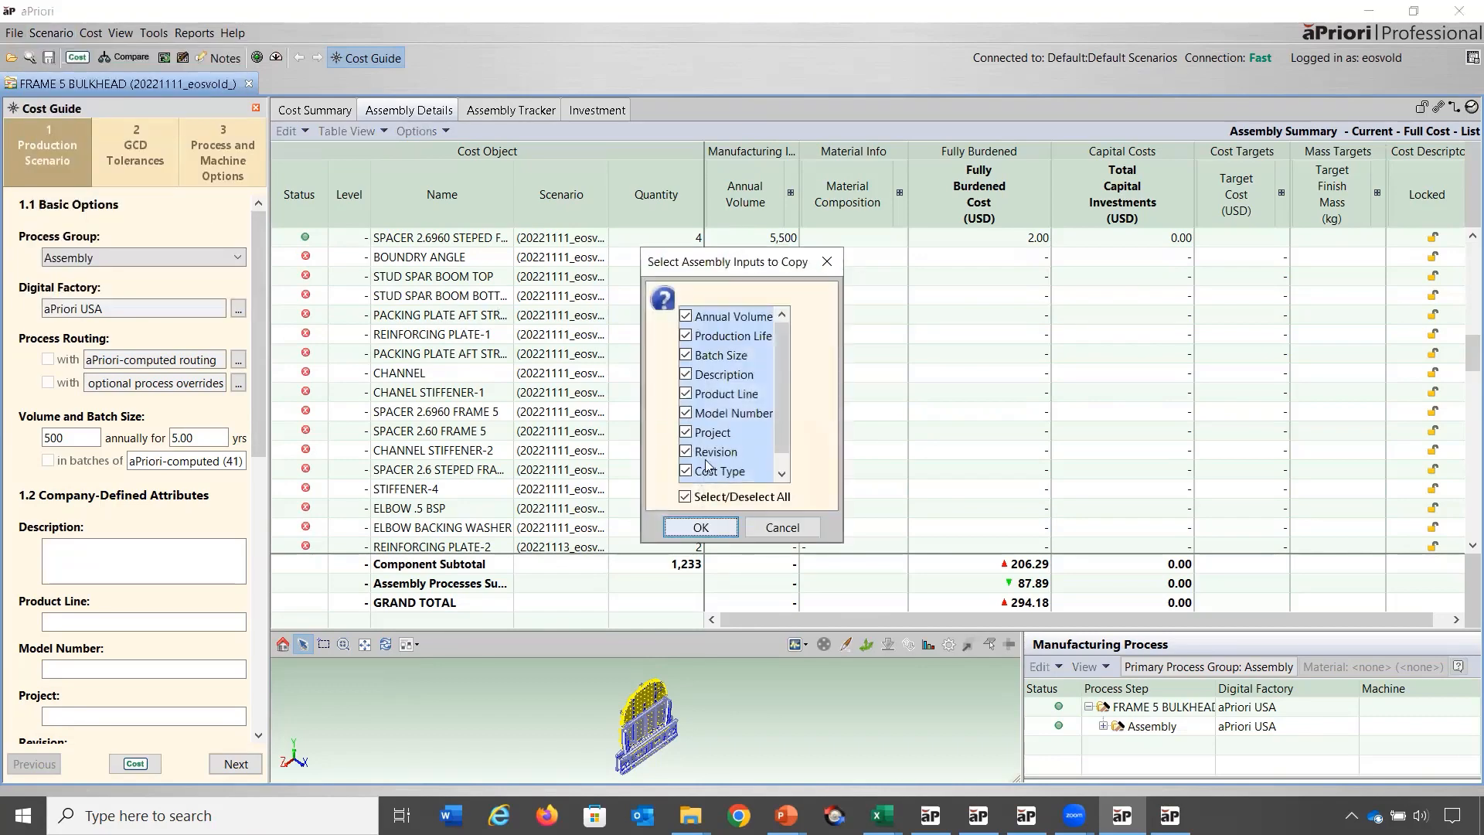
left_click(685, 498)
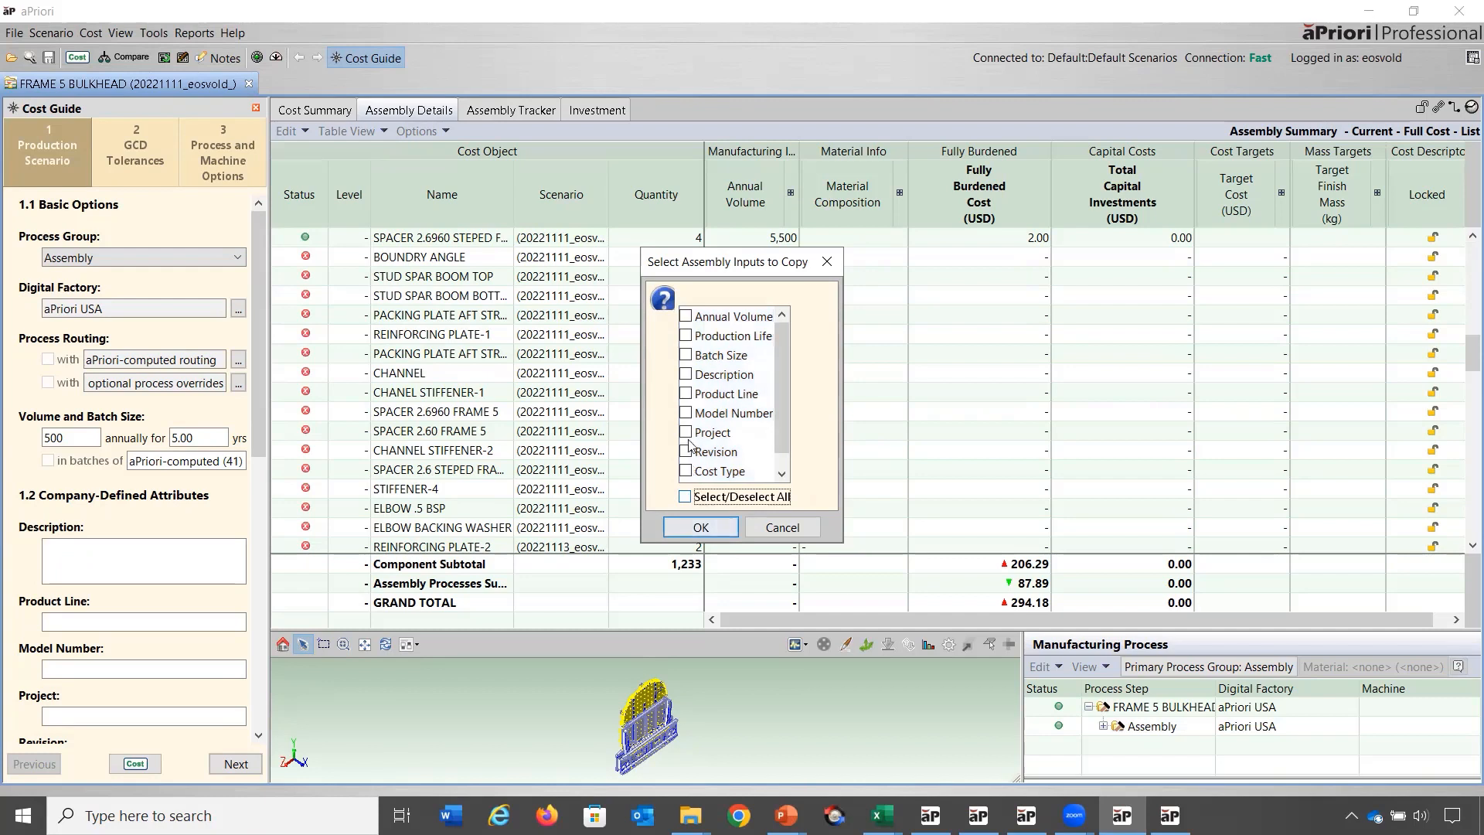
left_click(685, 317)
left_click(686, 335)
left_click(686, 355)
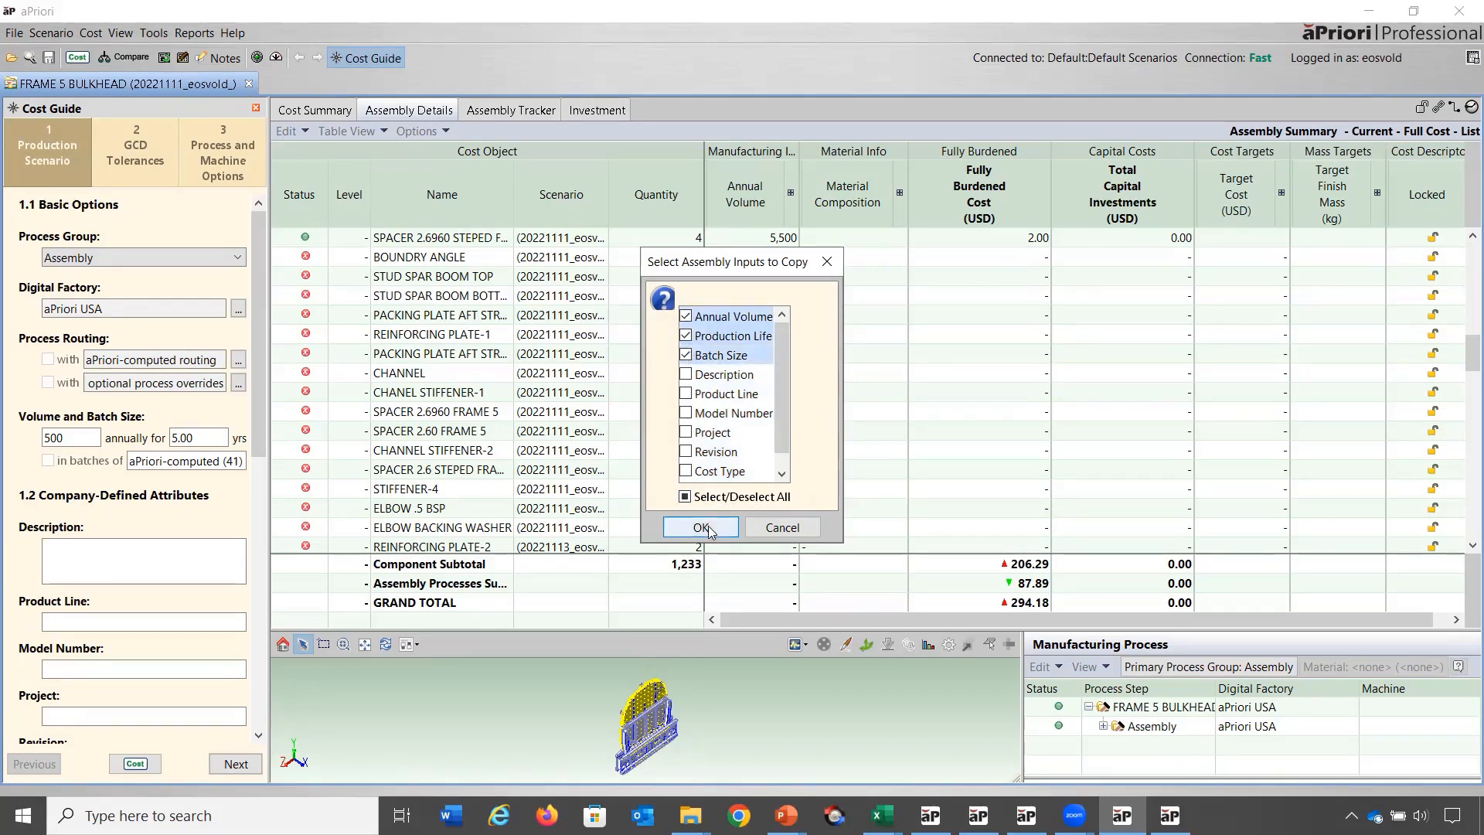
left_click(700, 528)
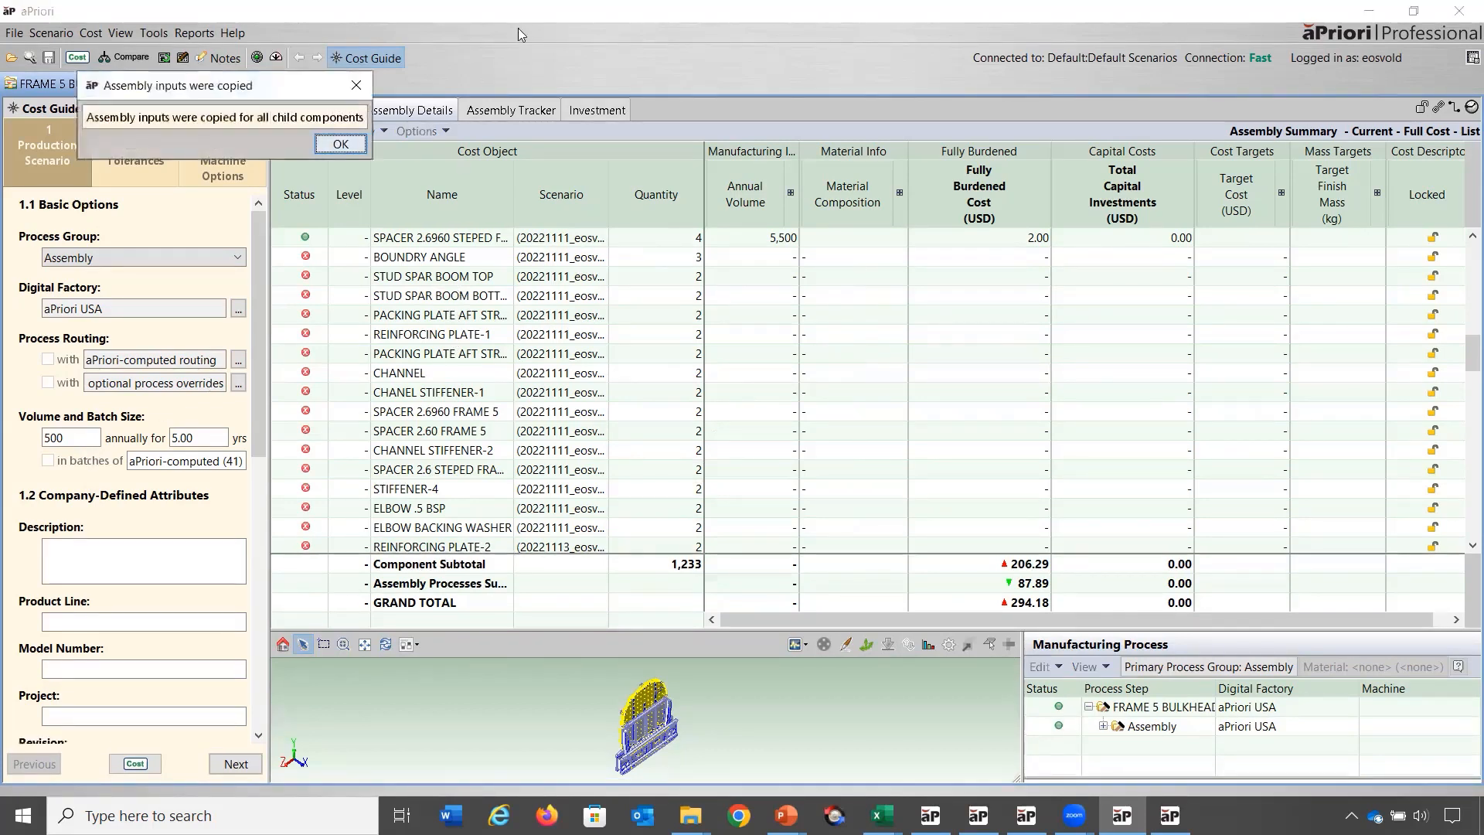
left_click(346, 146)
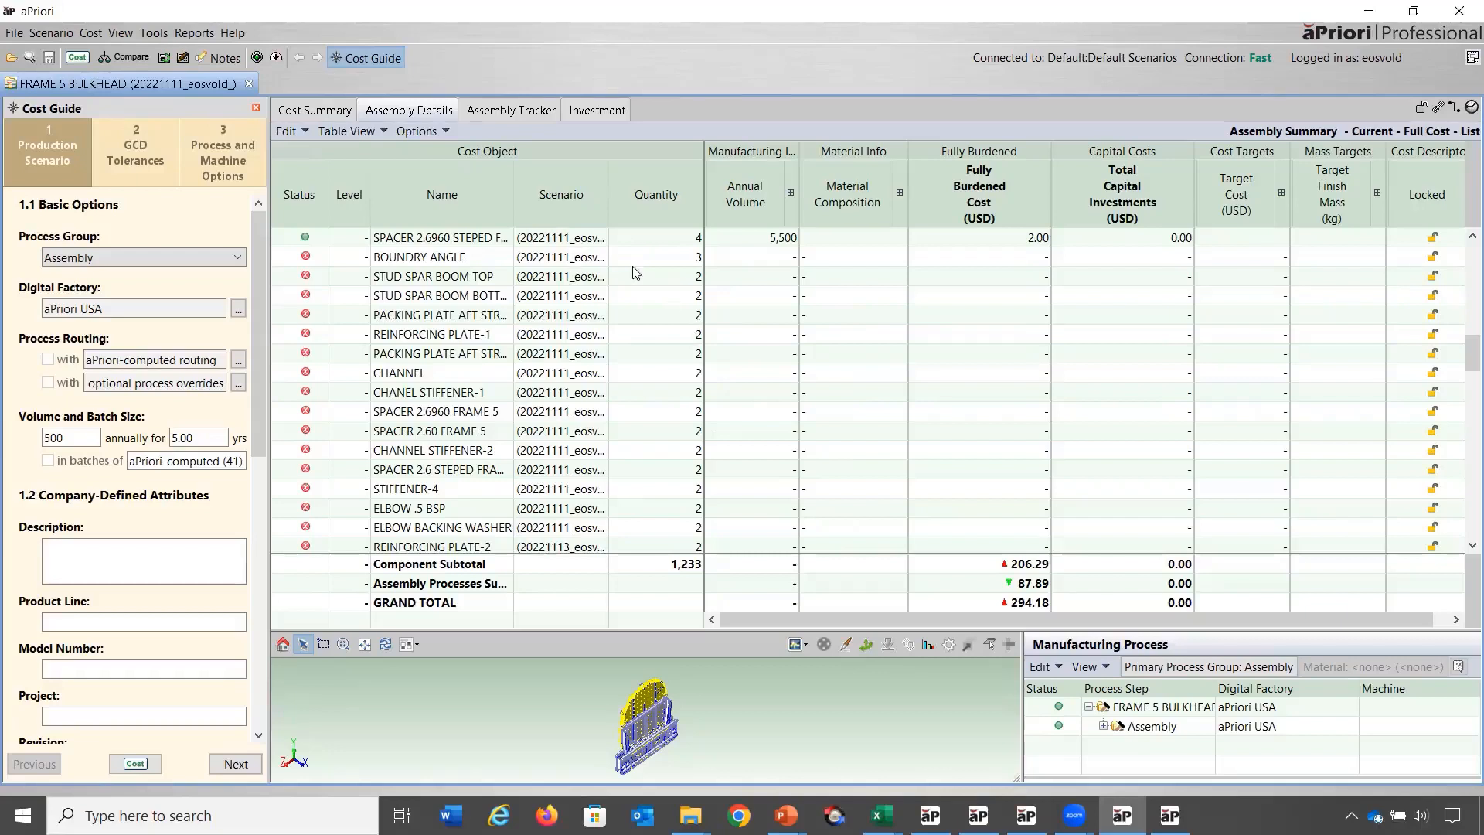
Switch to aPriori Bulk Costing & Analysis for FRAME 5 BULKHEAD and sort the components so Catalog Part product lines come first.
left_click(91, 33)
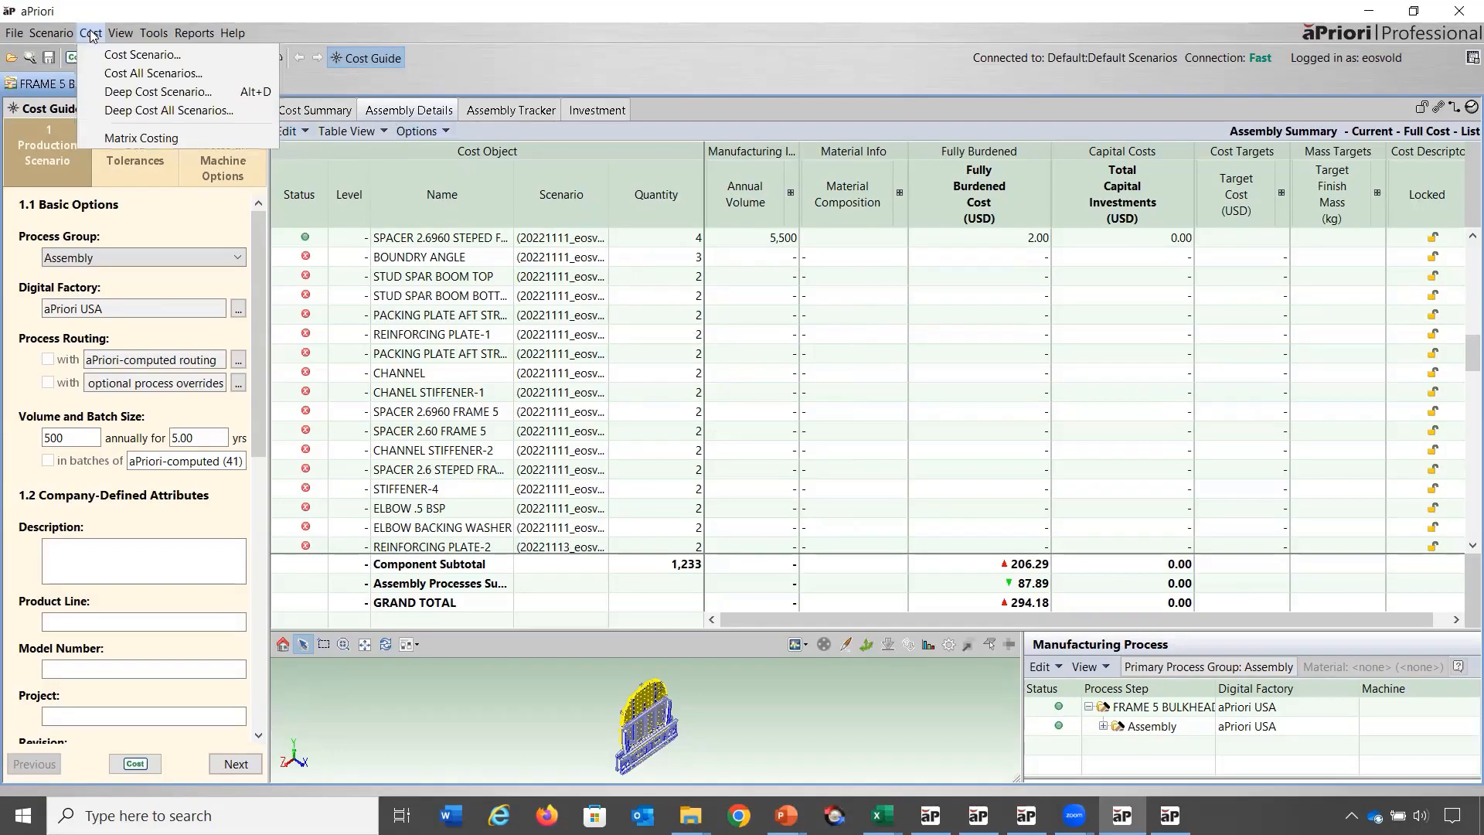
left_click(91, 87)
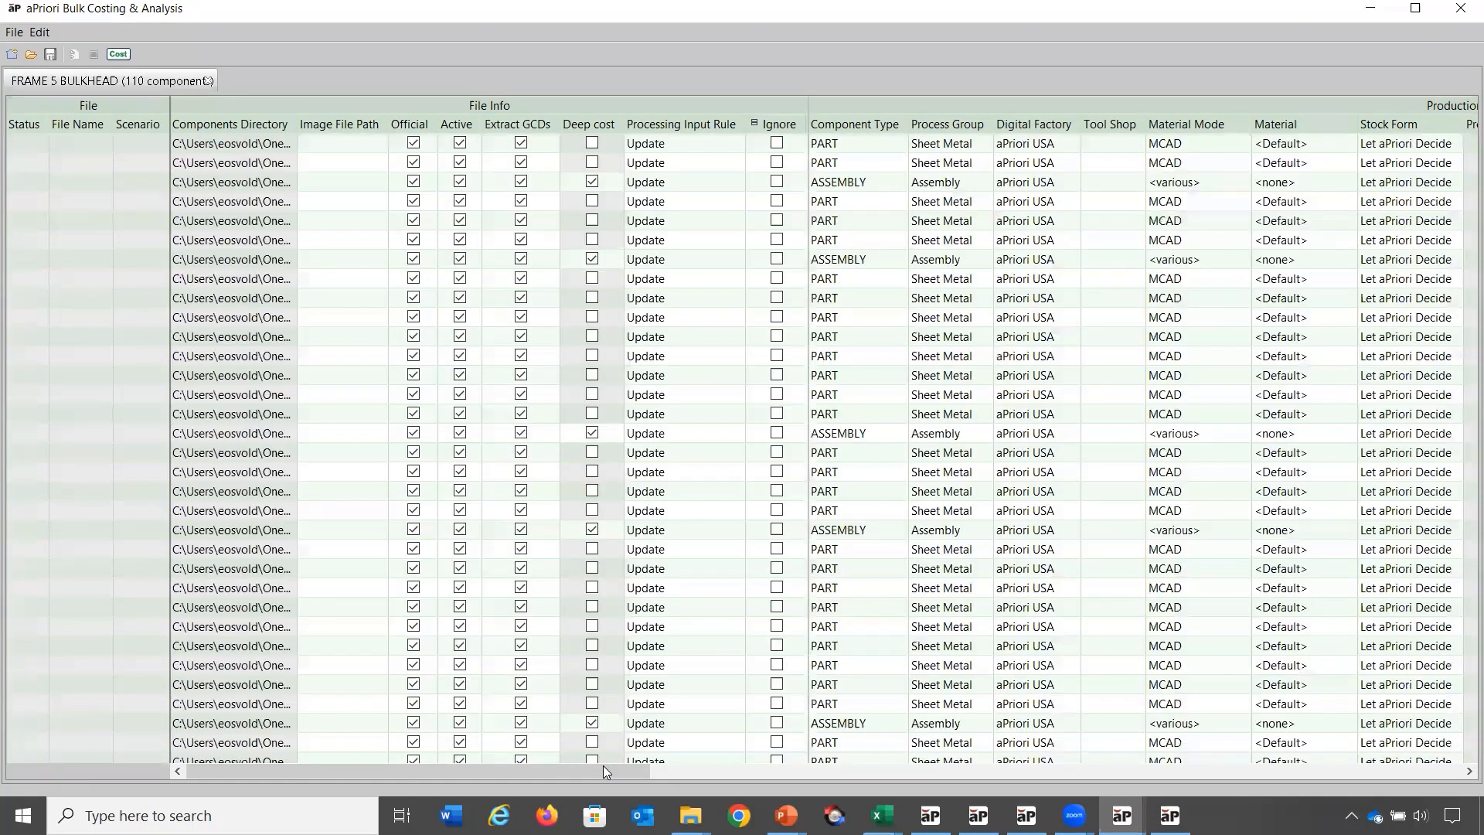
left_click_drag(603, 771, 1445, 601)
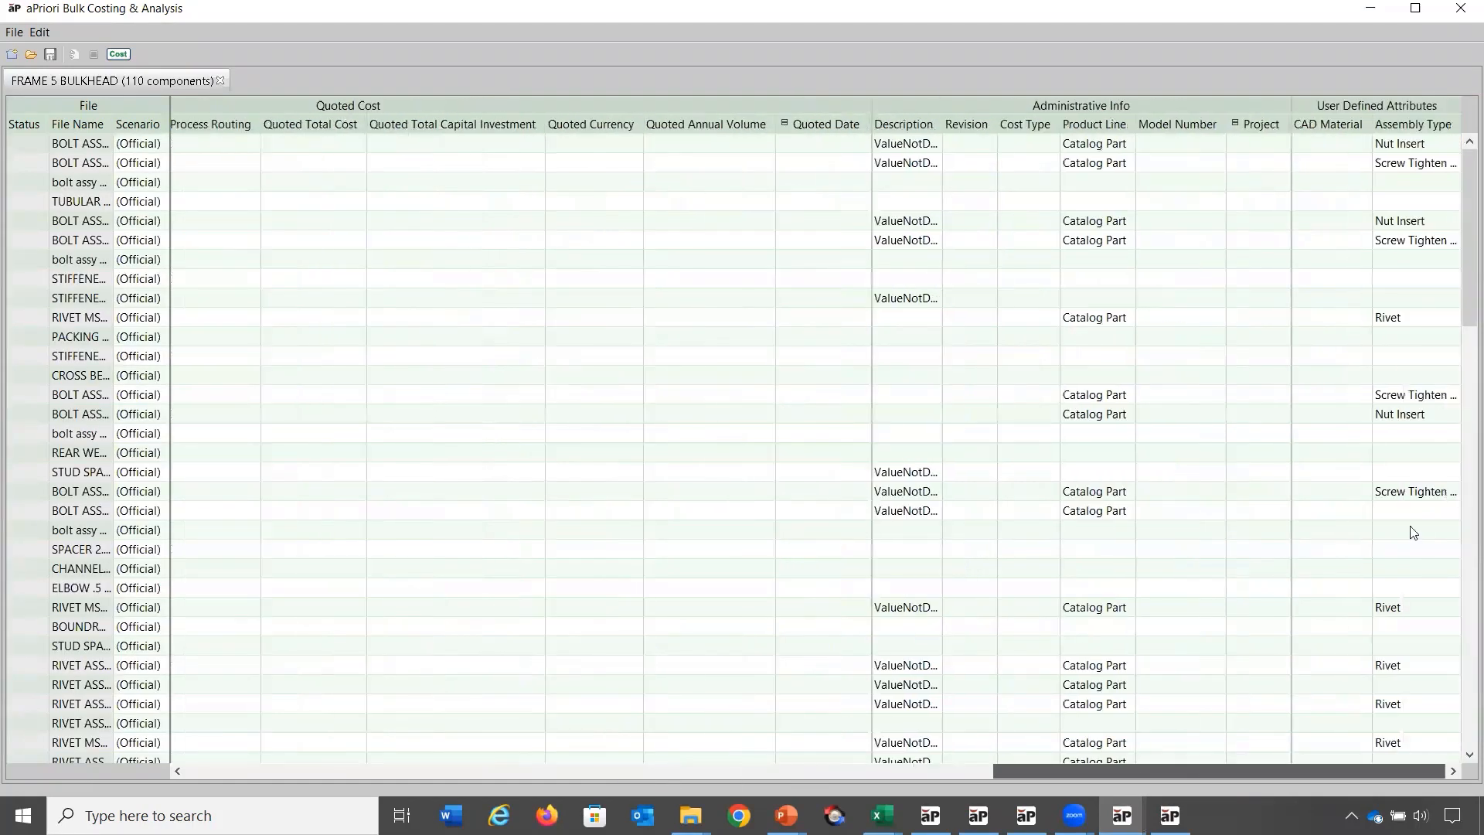
left_click(1103, 126)
left_click(1103, 126)
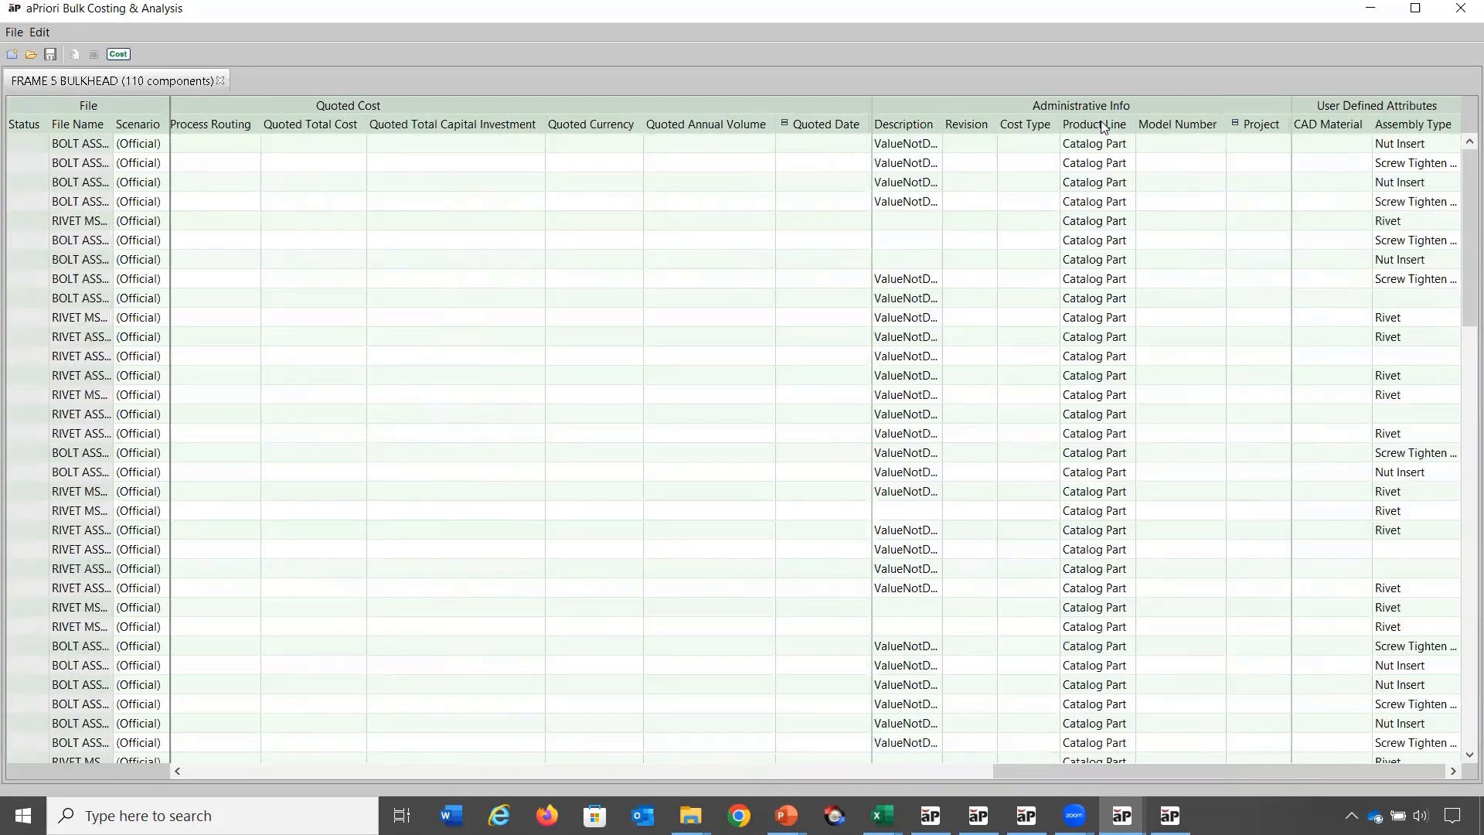
Mark every component row with the Catalog Part product line as ignored for bulk costing.
left_click(1102, 148)
scroll(1099, 340, "down", 3)
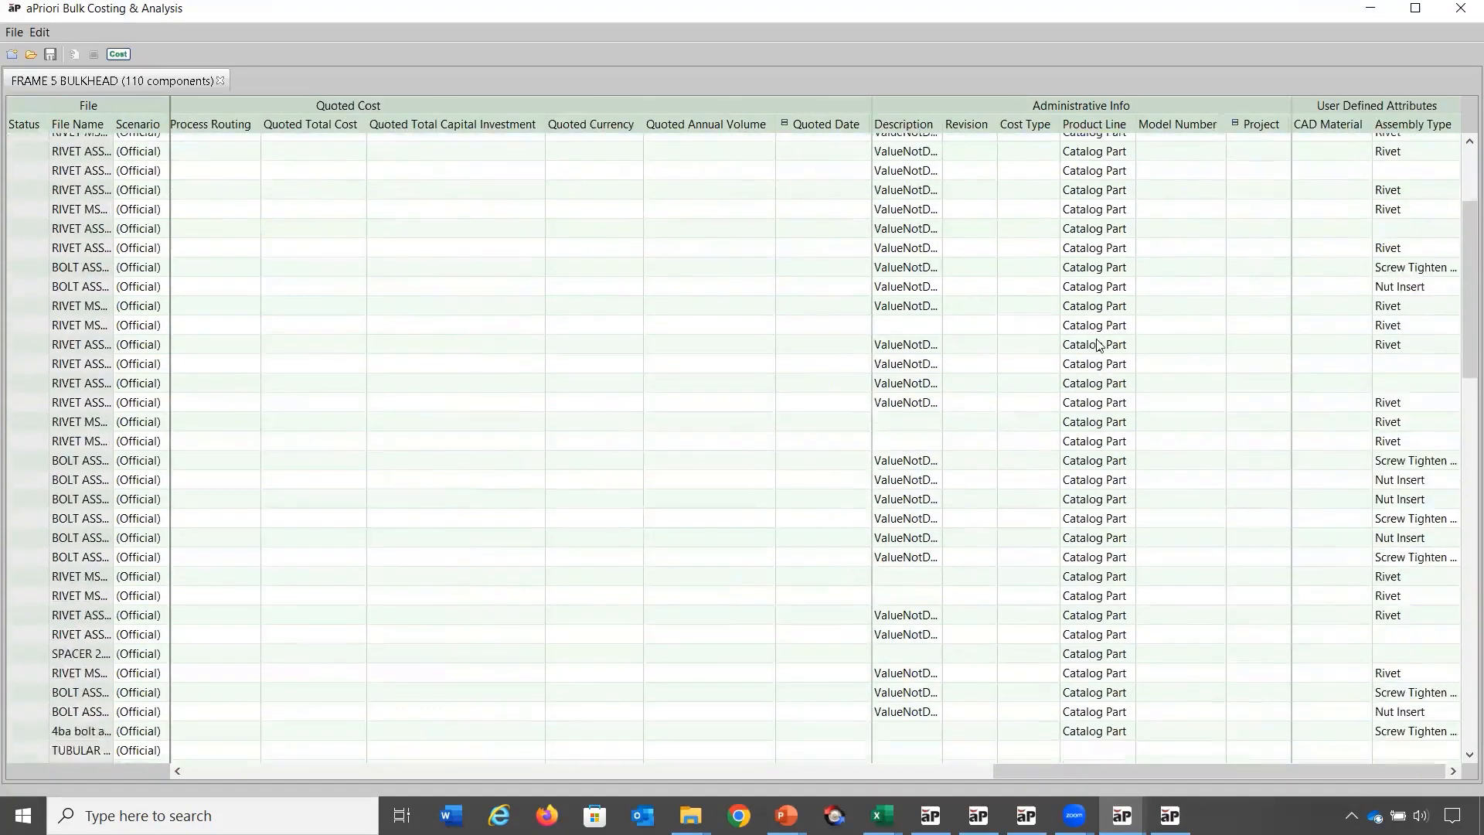
scroll(1099, 340, "down", 6)
left_click(1101, 430, "shift")
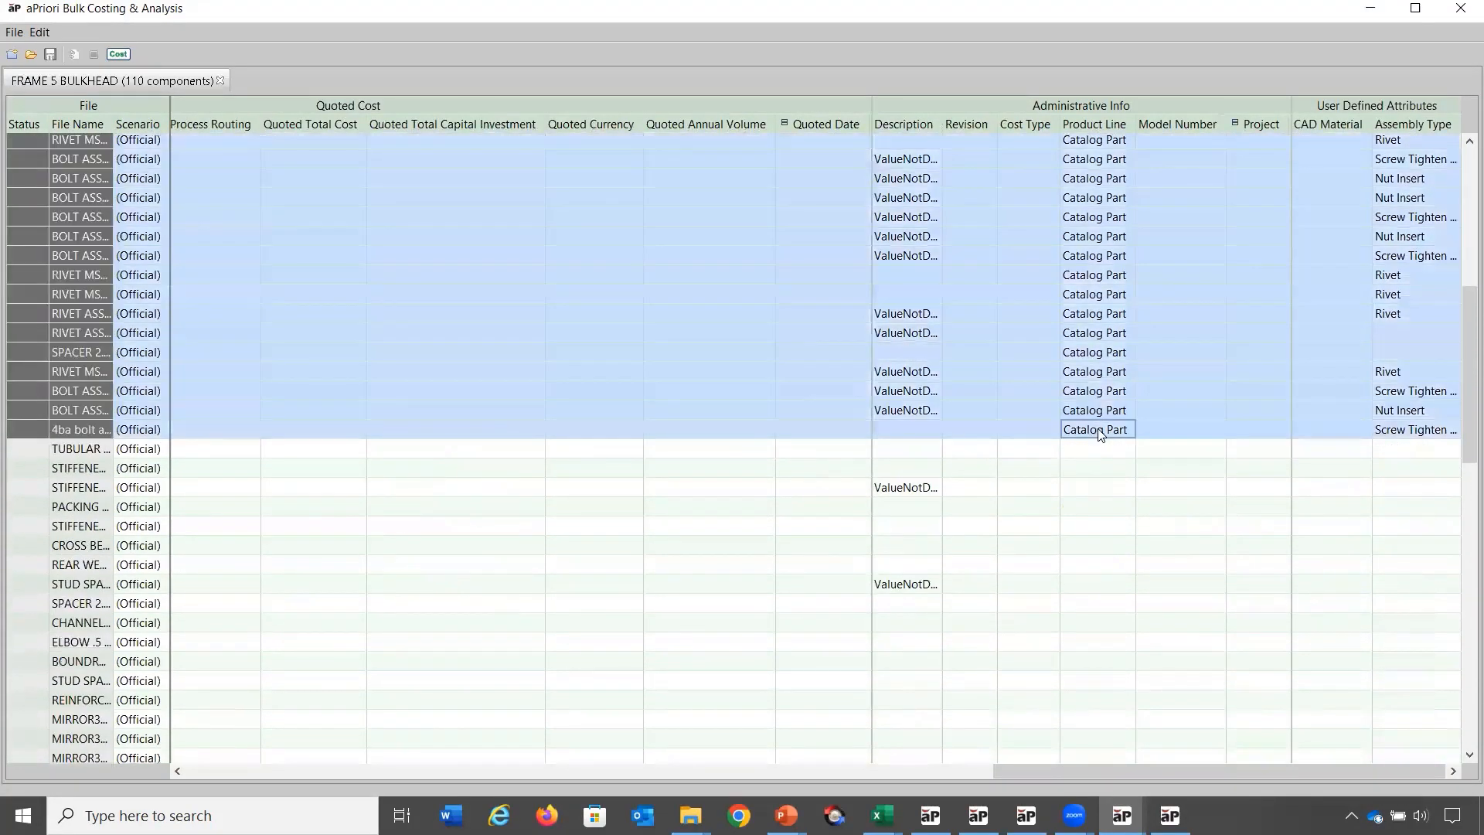
right_click(1097, 429)
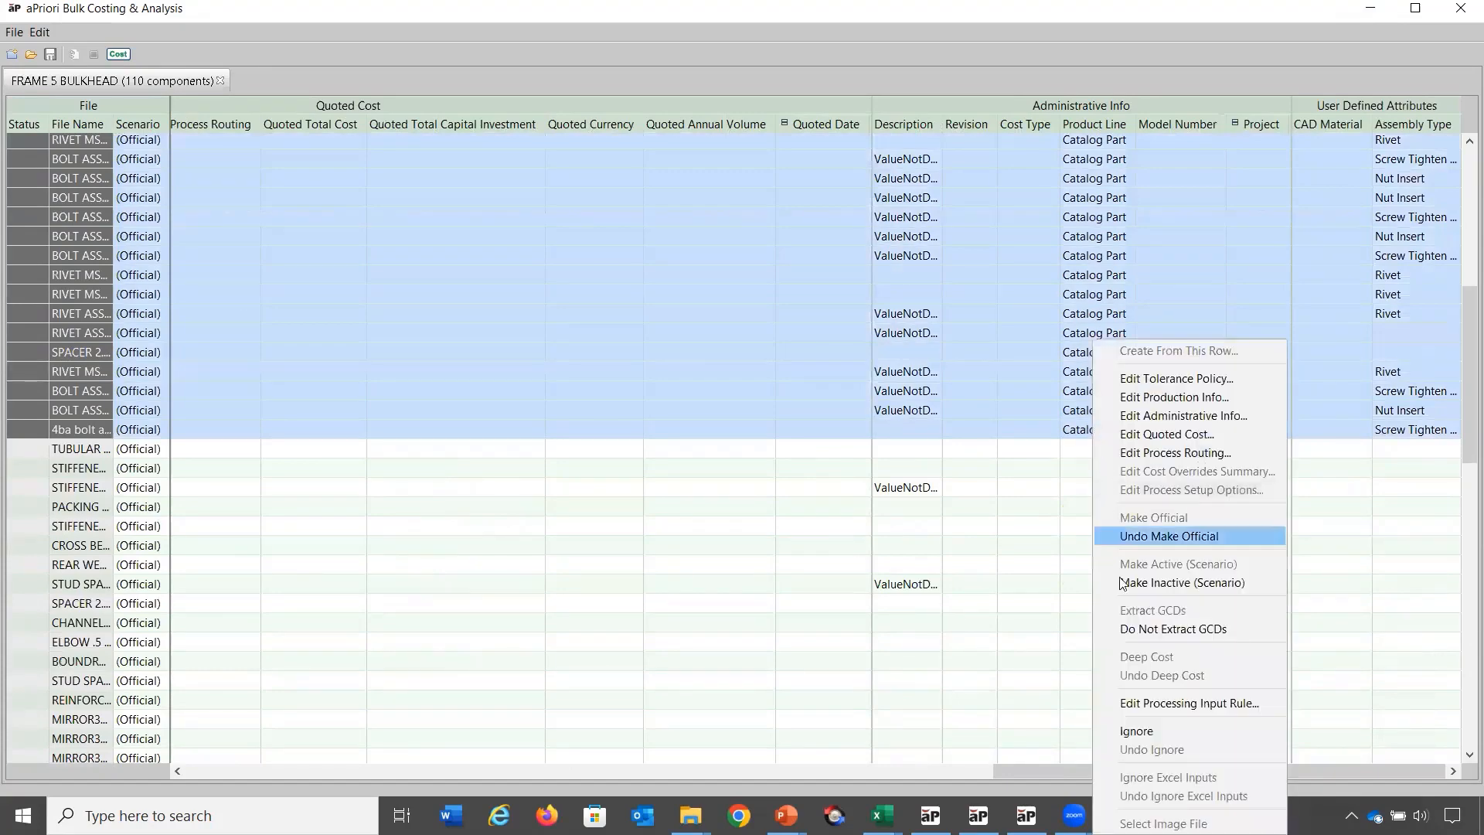
left_click(1136, 731)
left_click_drag(1135, 767, 407, 769)
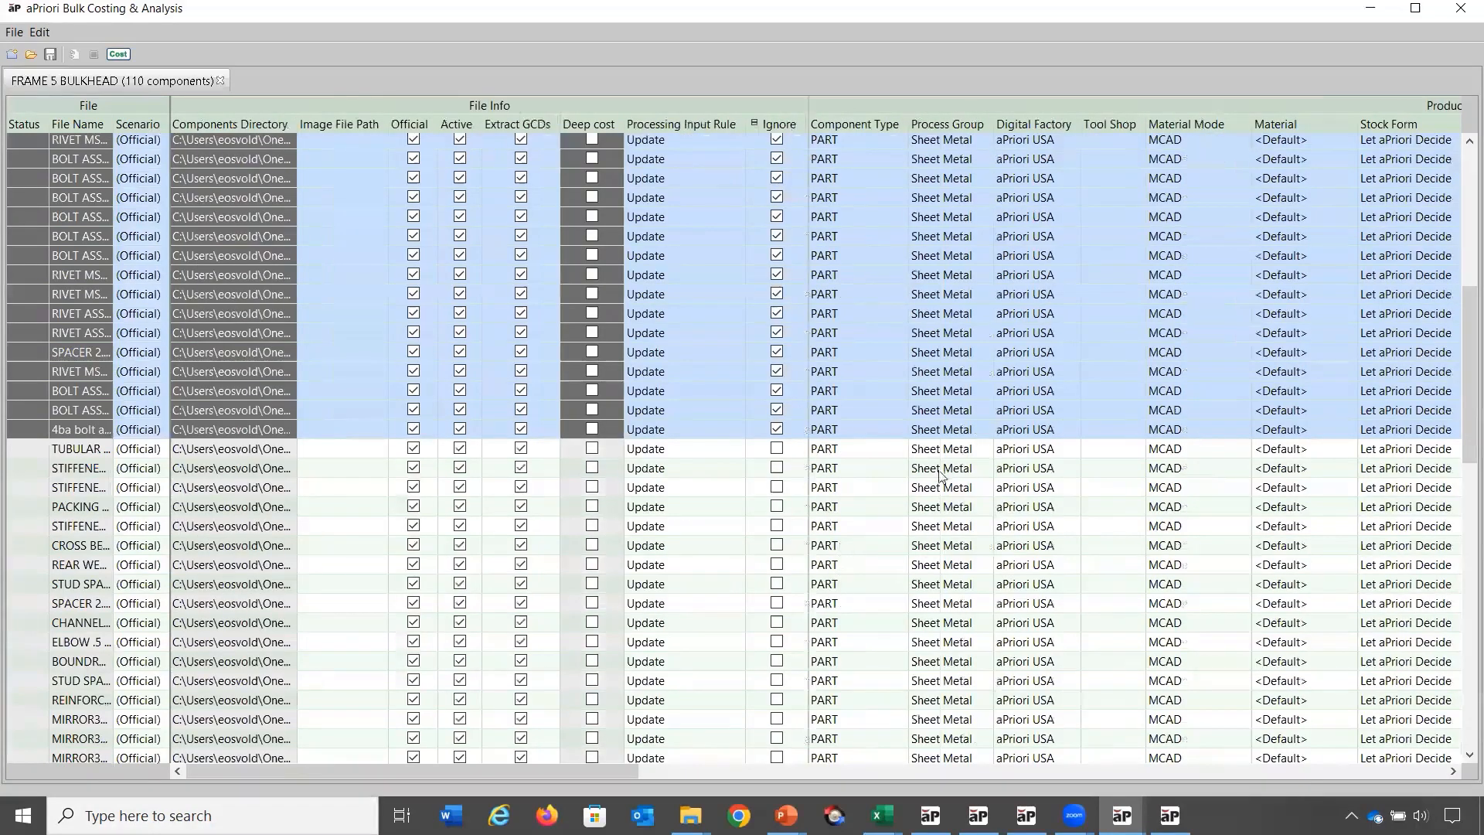
Examine the production info columns of the remaining parts, and close the bulk costing window and the BOM Load.csv workbook.
left_click(952, 450)
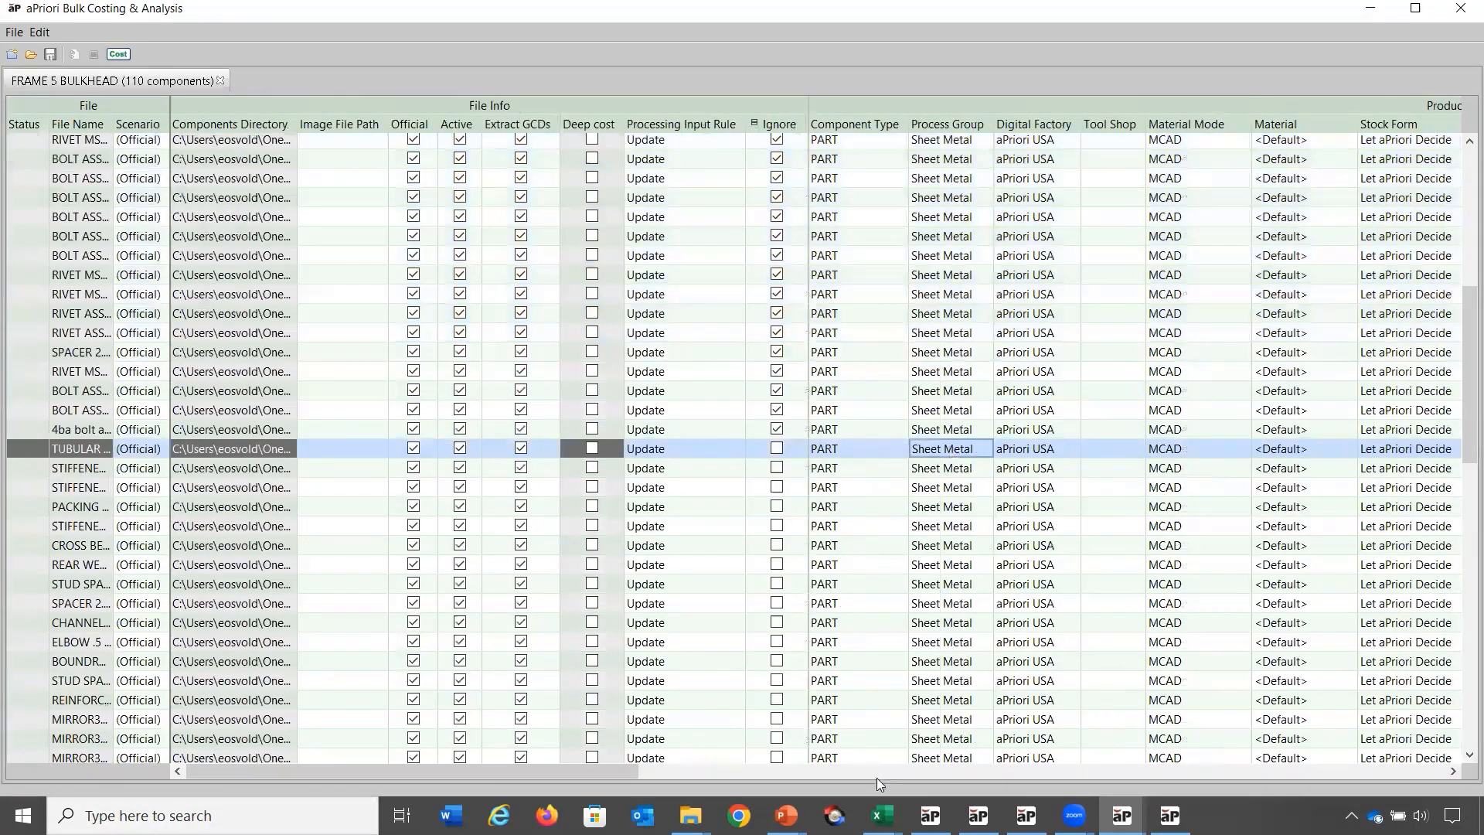
left_click_drag(595, 772, 831, 767)
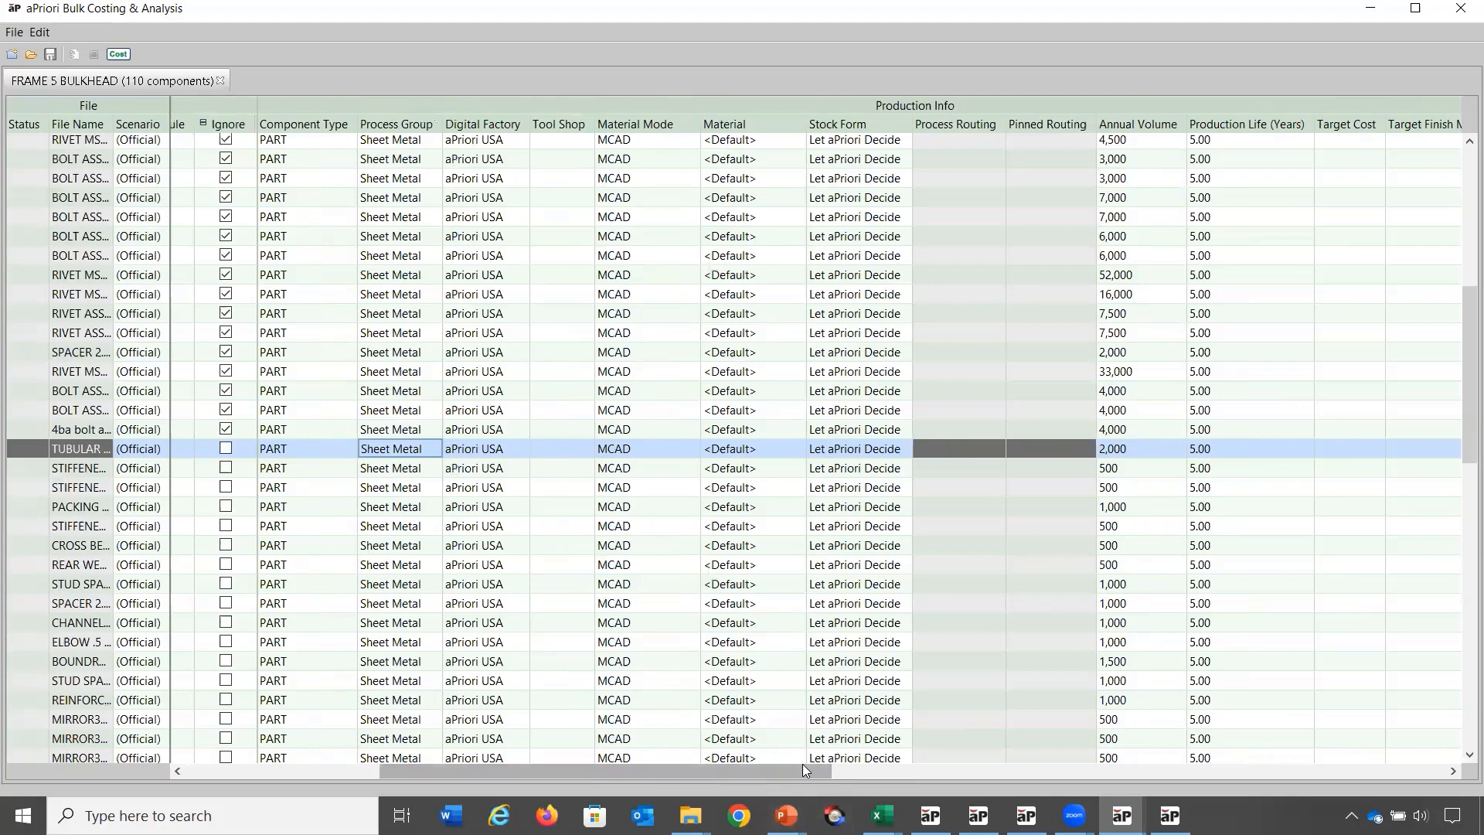
left_click_drag(802, 768, 721, 768)
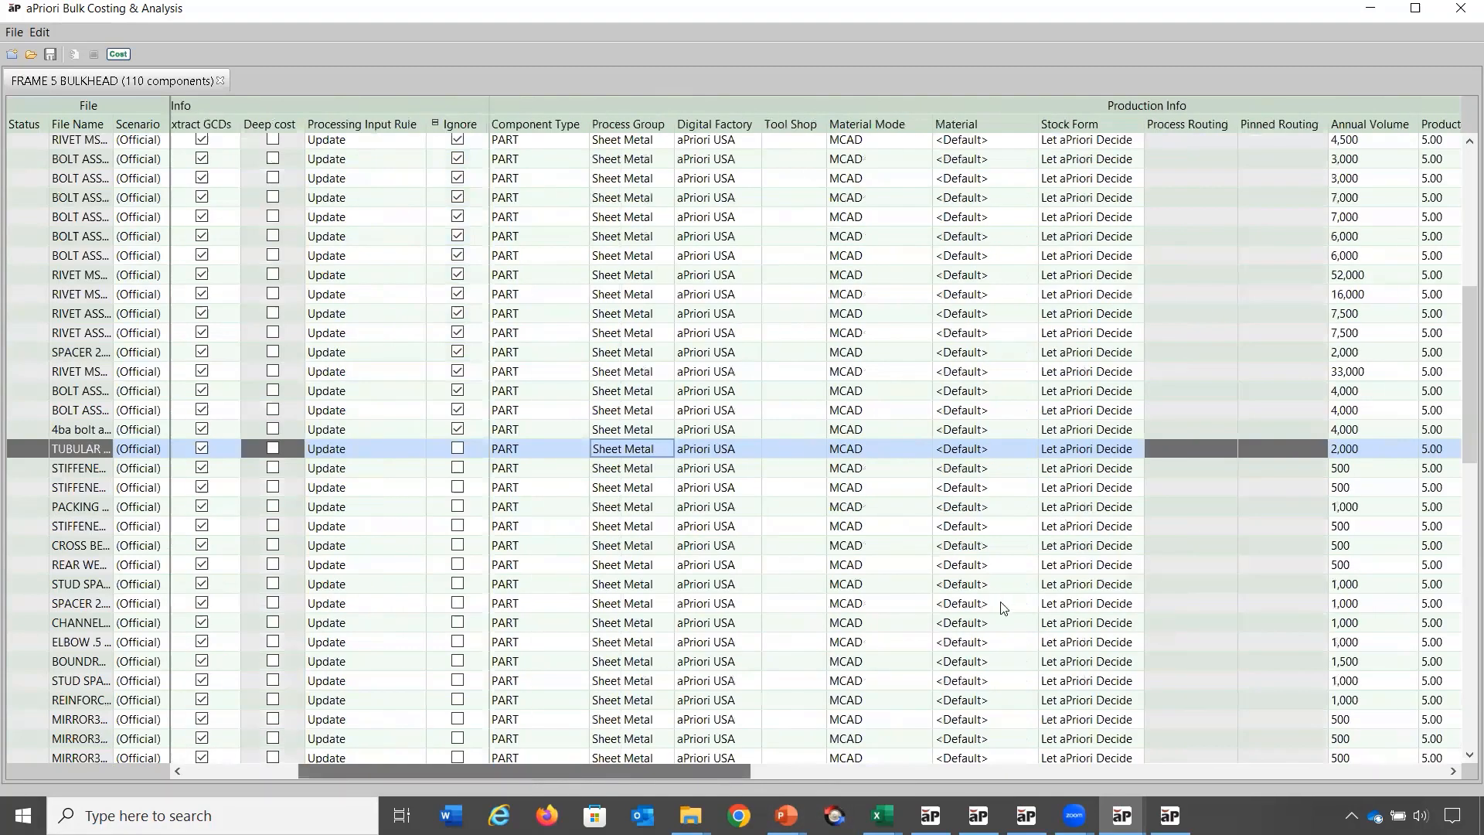
scroll(1002, 607, "left", 3)
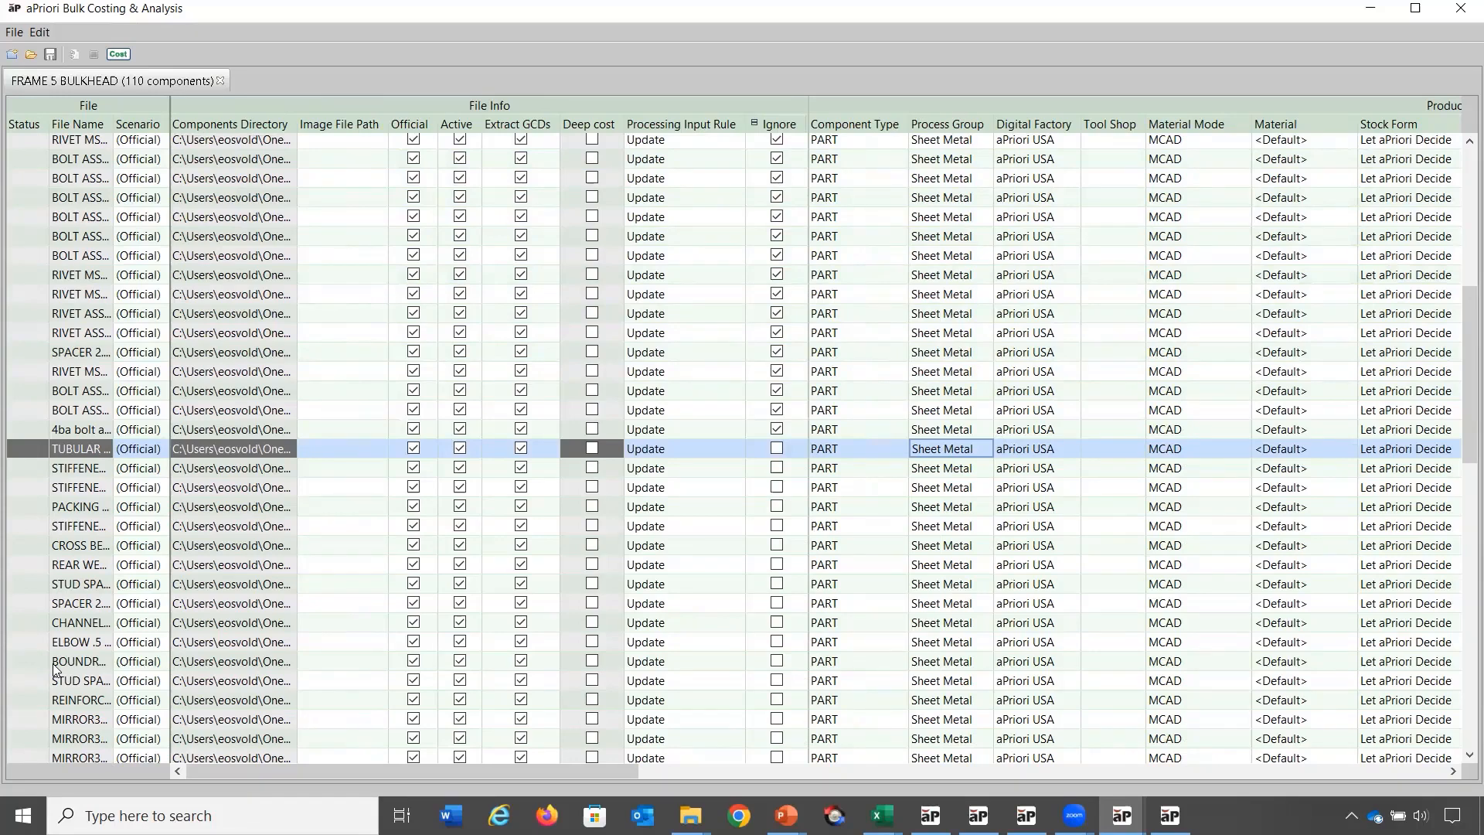
left_click(1459, 9)
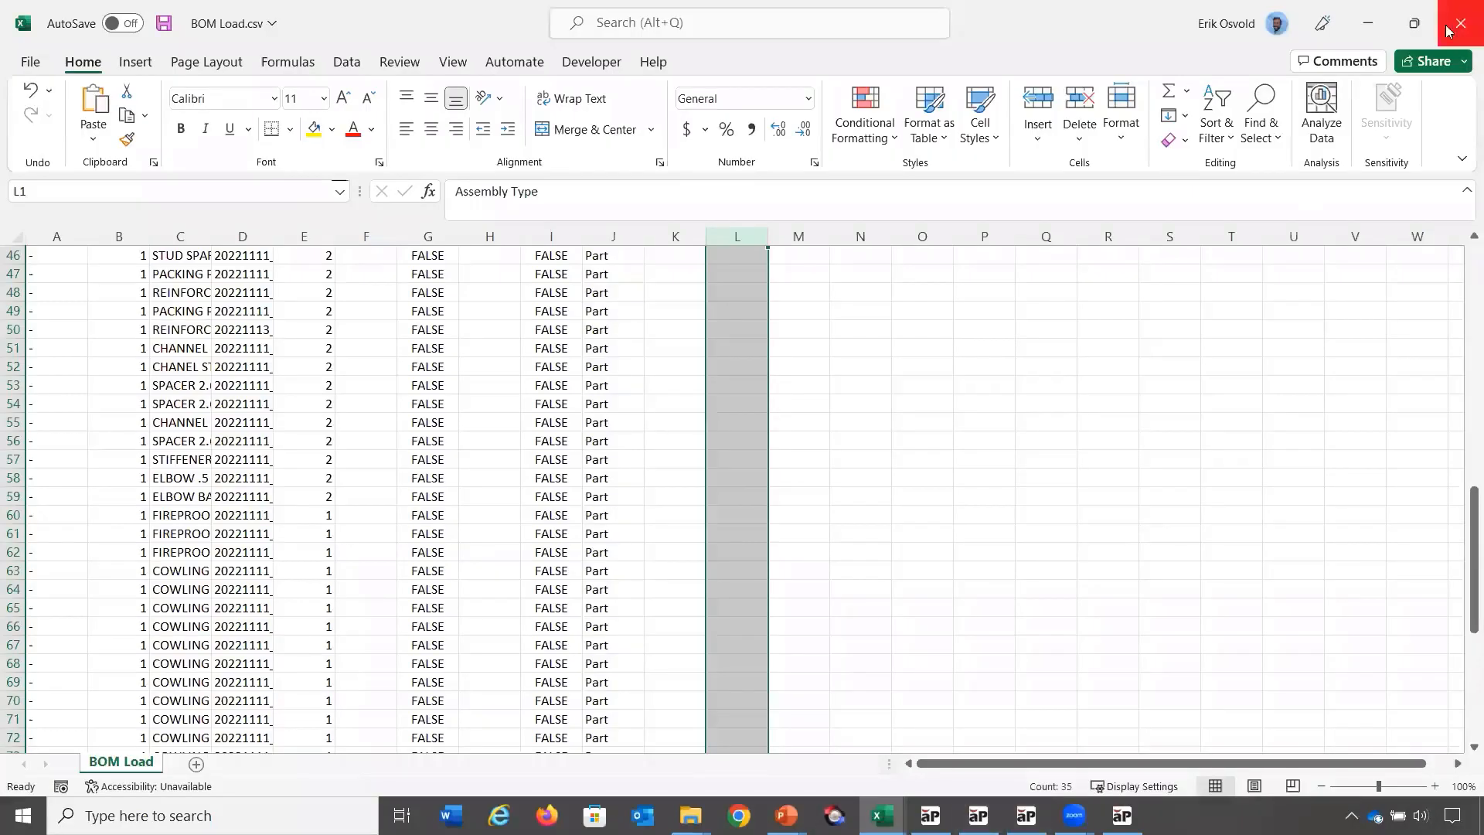
left_click(1458, 23)
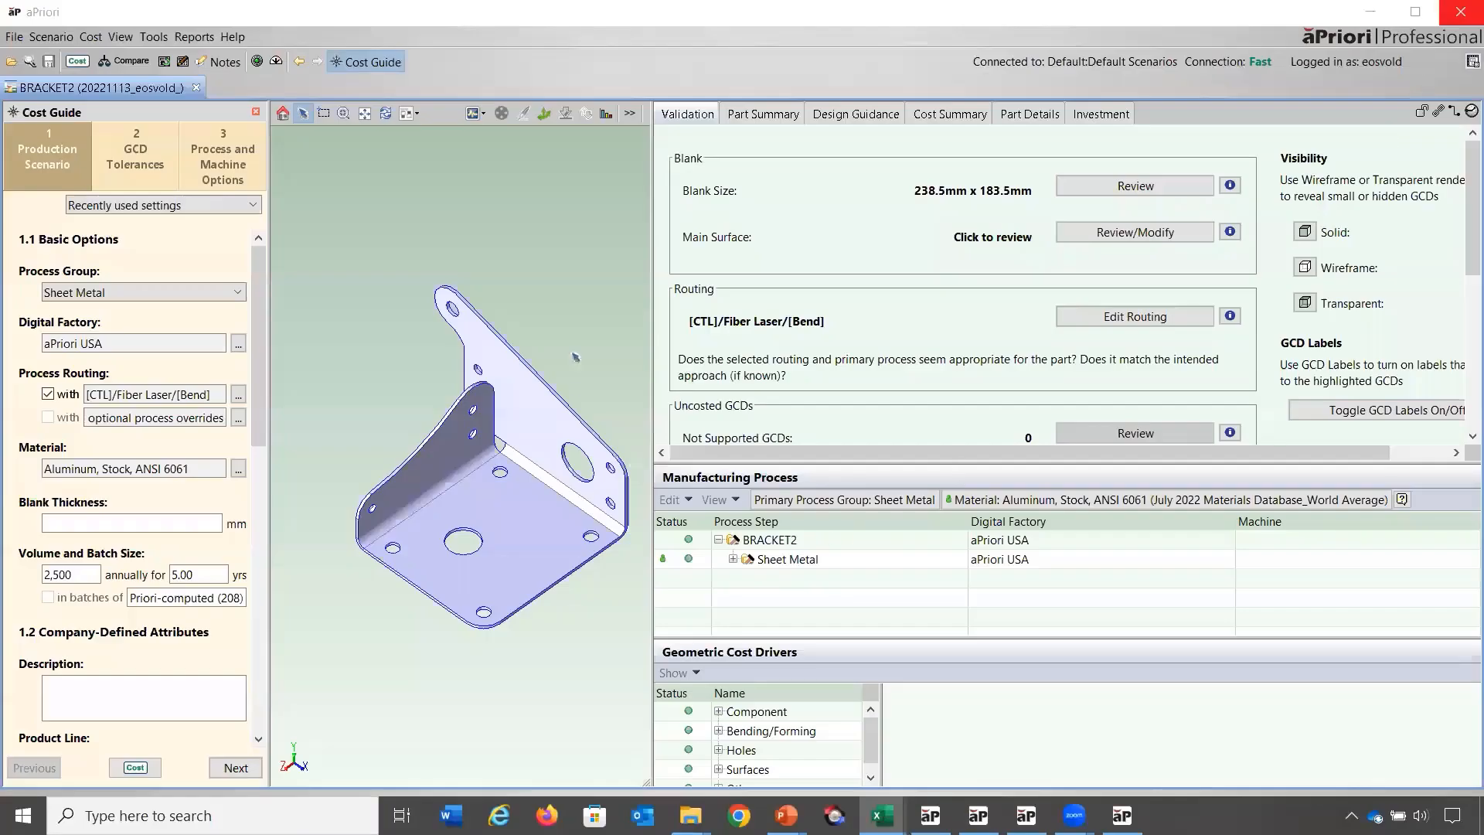
Open all the CATPart files in the PMI folder together under the default scenario name.
left_click(12, 61)
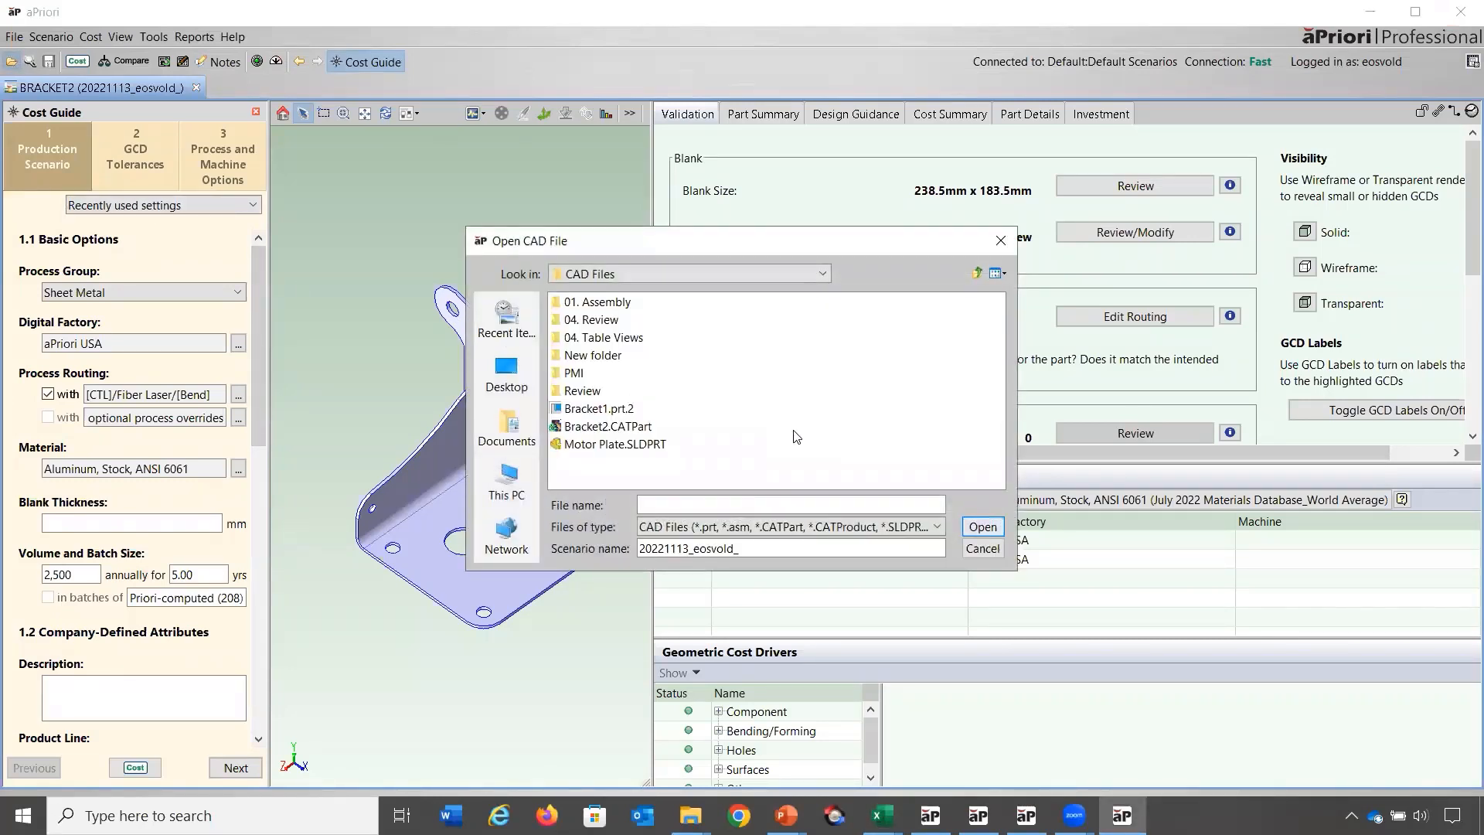
left_click(563, 375)
double_click(563, 375)
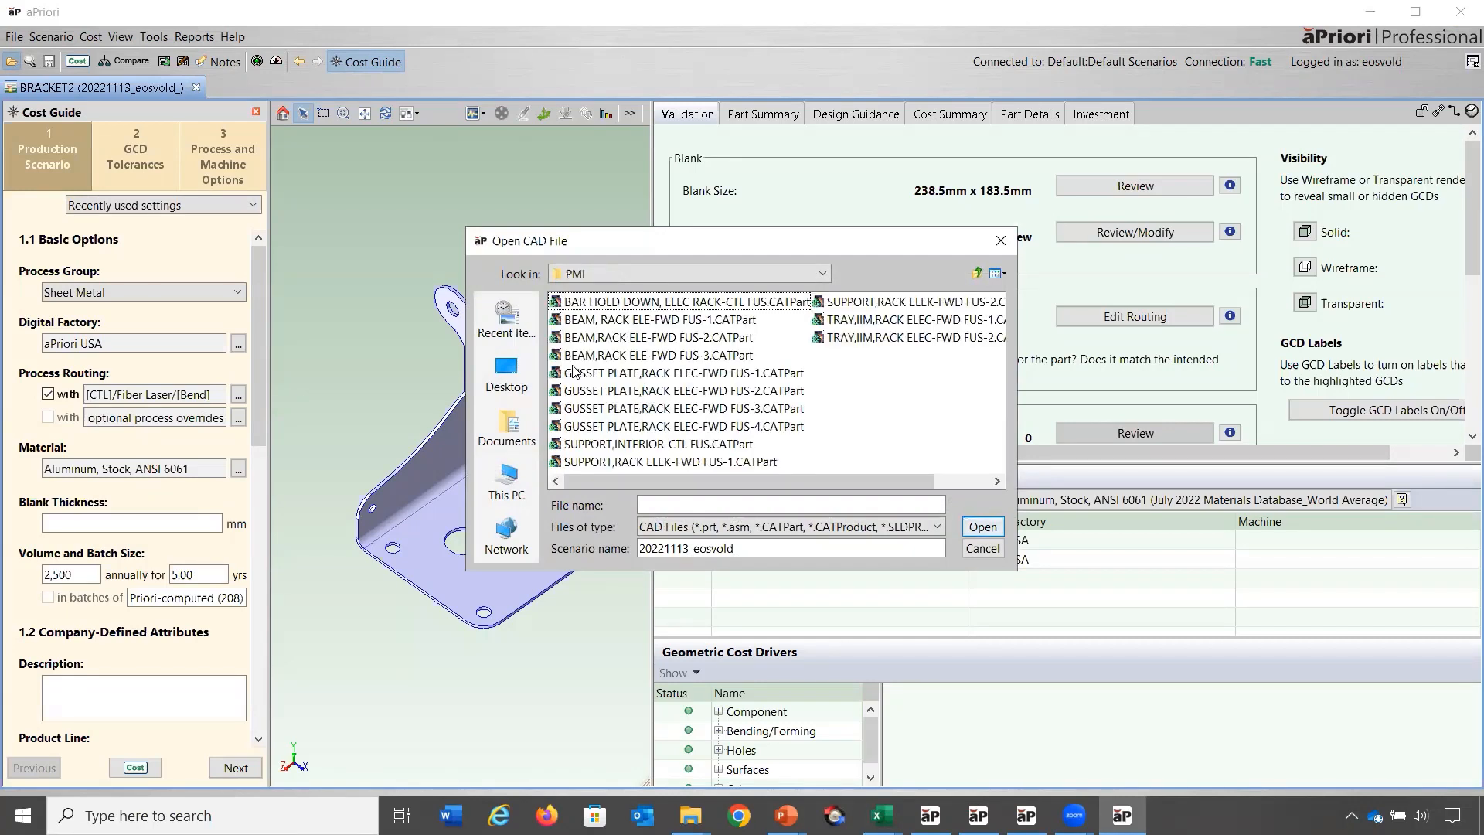
left_click(862, 338, "shift")
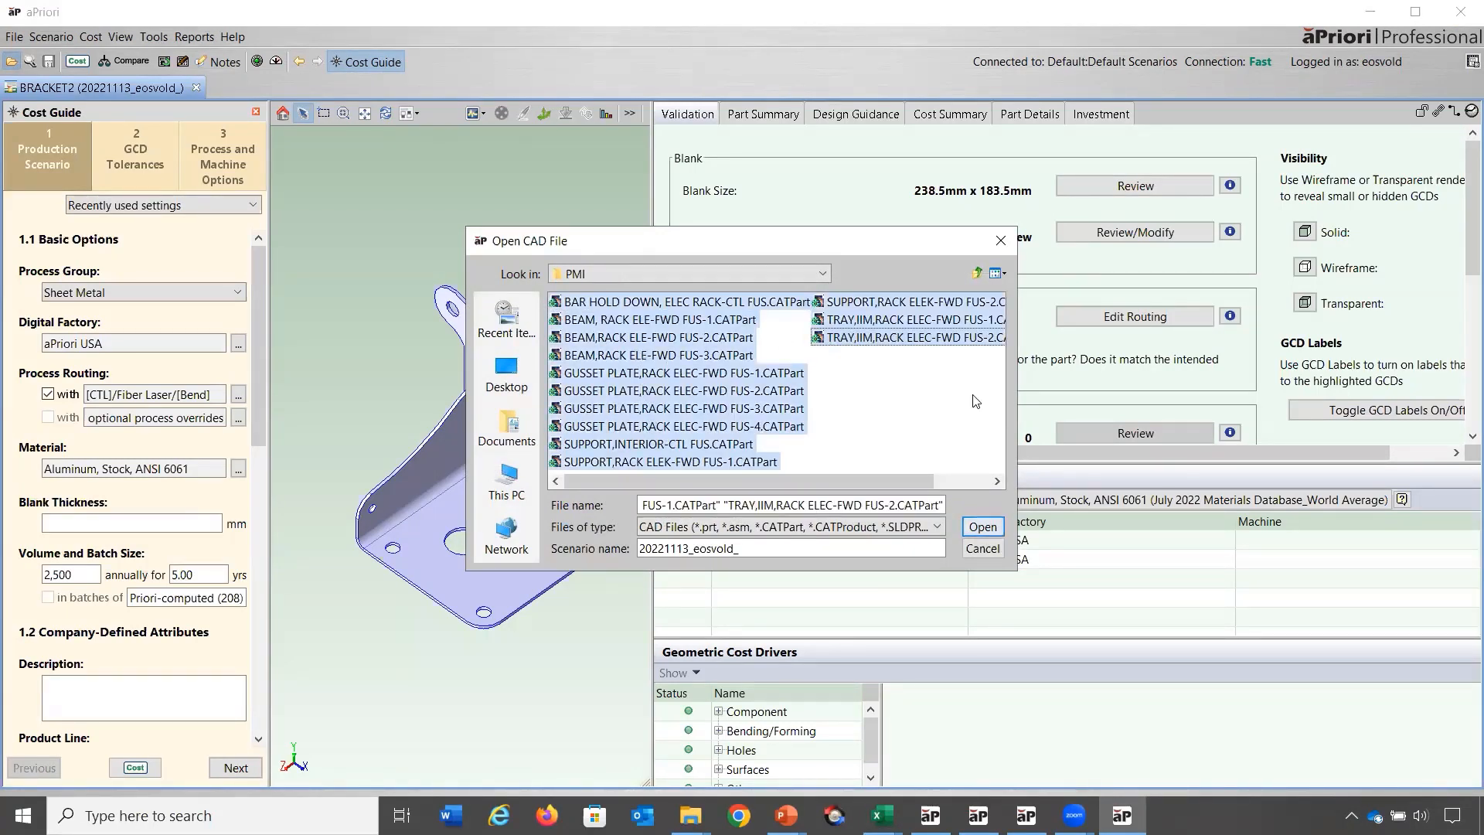
left_click(983, 527)
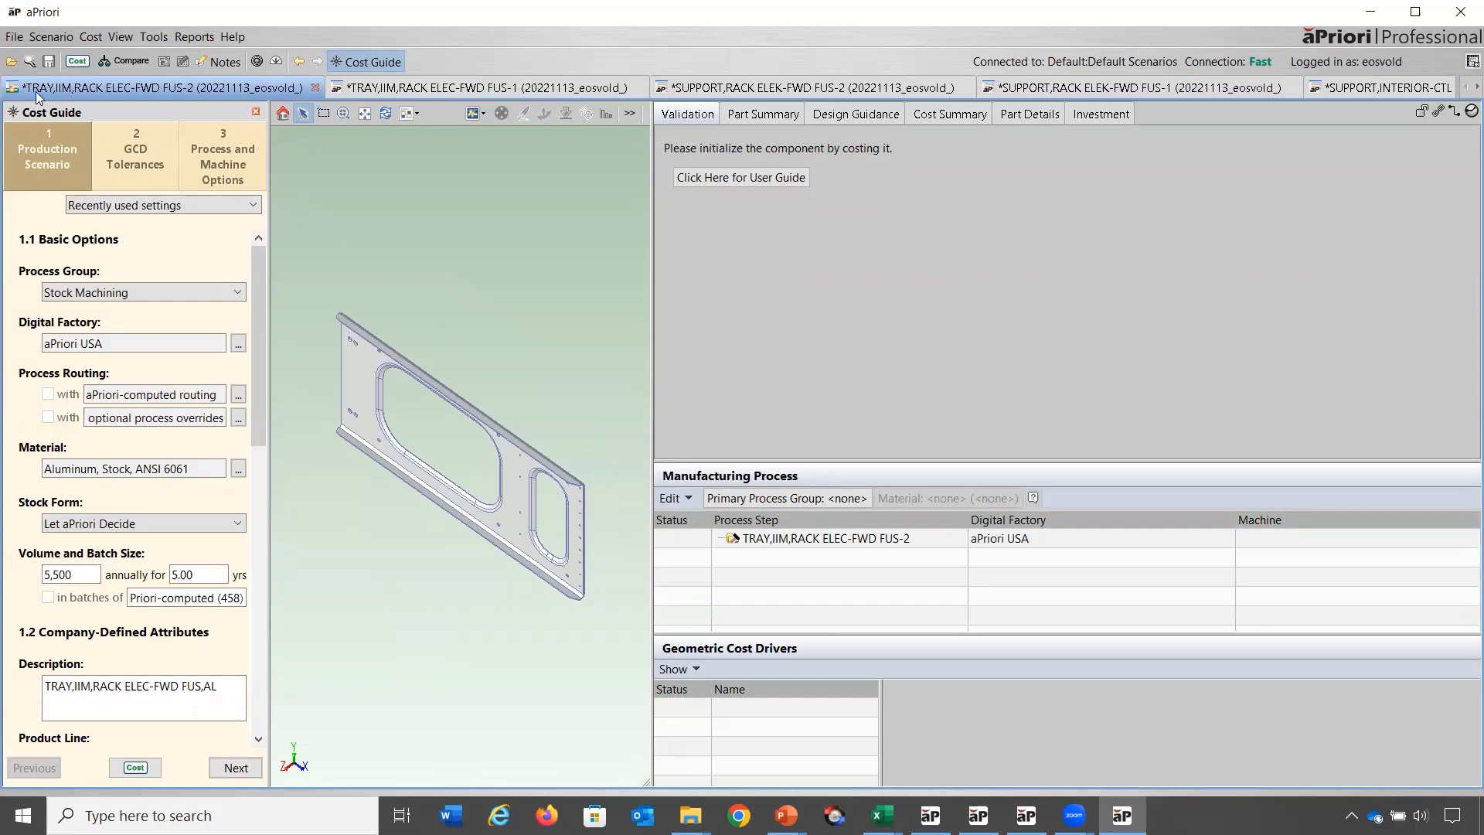
Search for components of type Dynamic Roll-up and open the BATCH PROCESS roll-up.
left_click(31, 61)
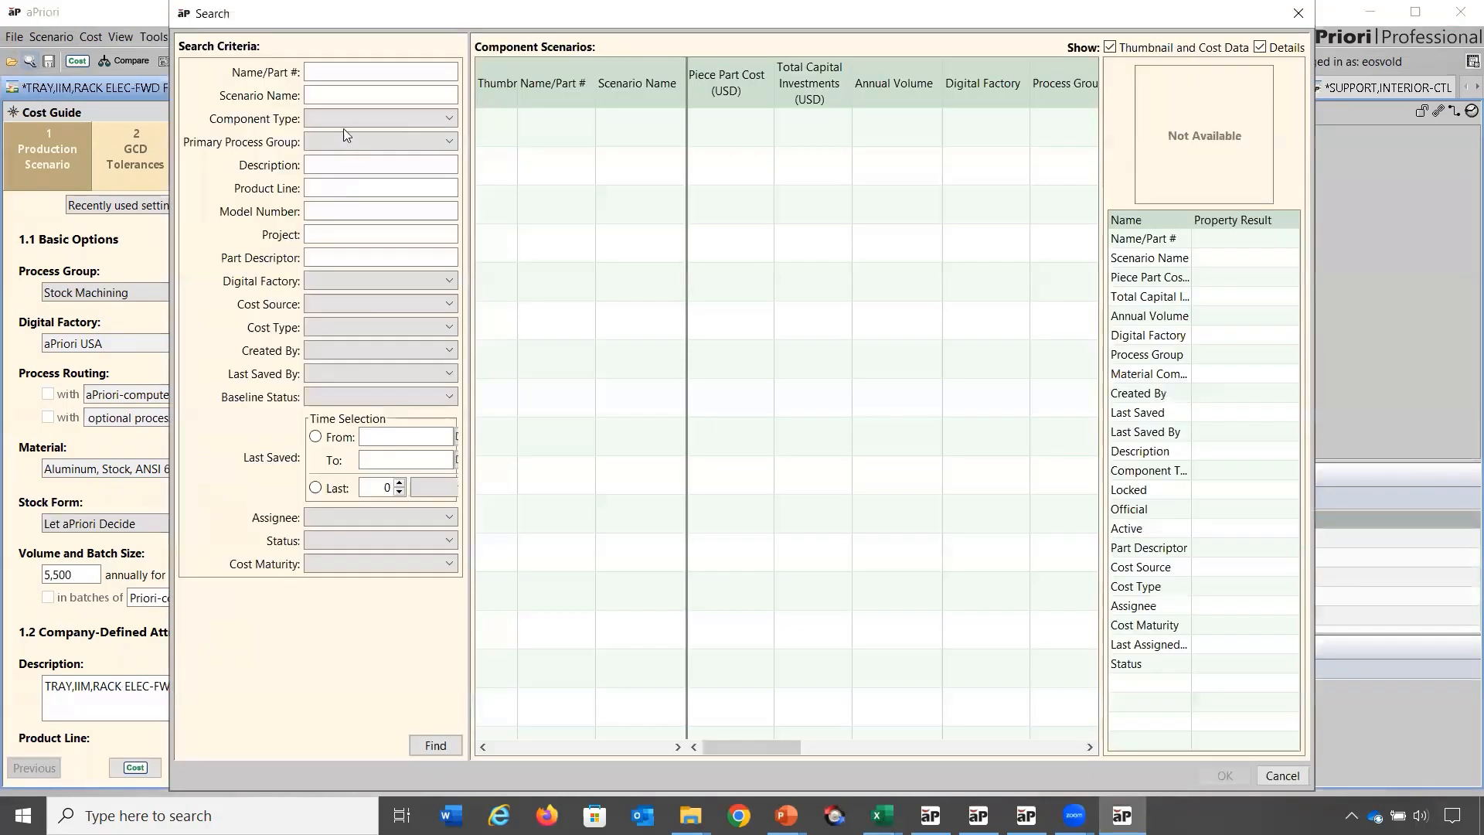
left_click(347, 119)
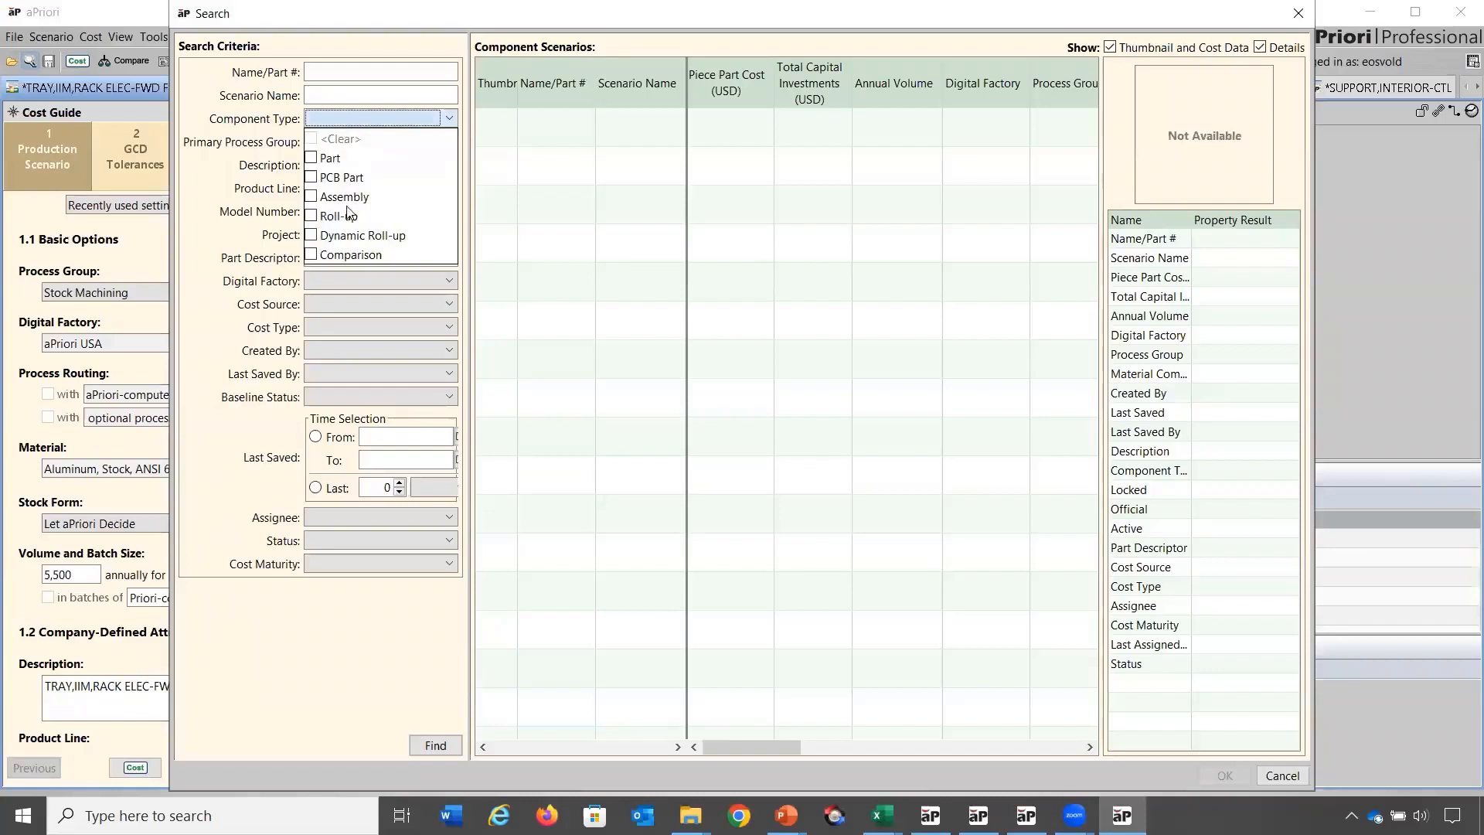
left_click(348, 235)
left_click(436, 745)
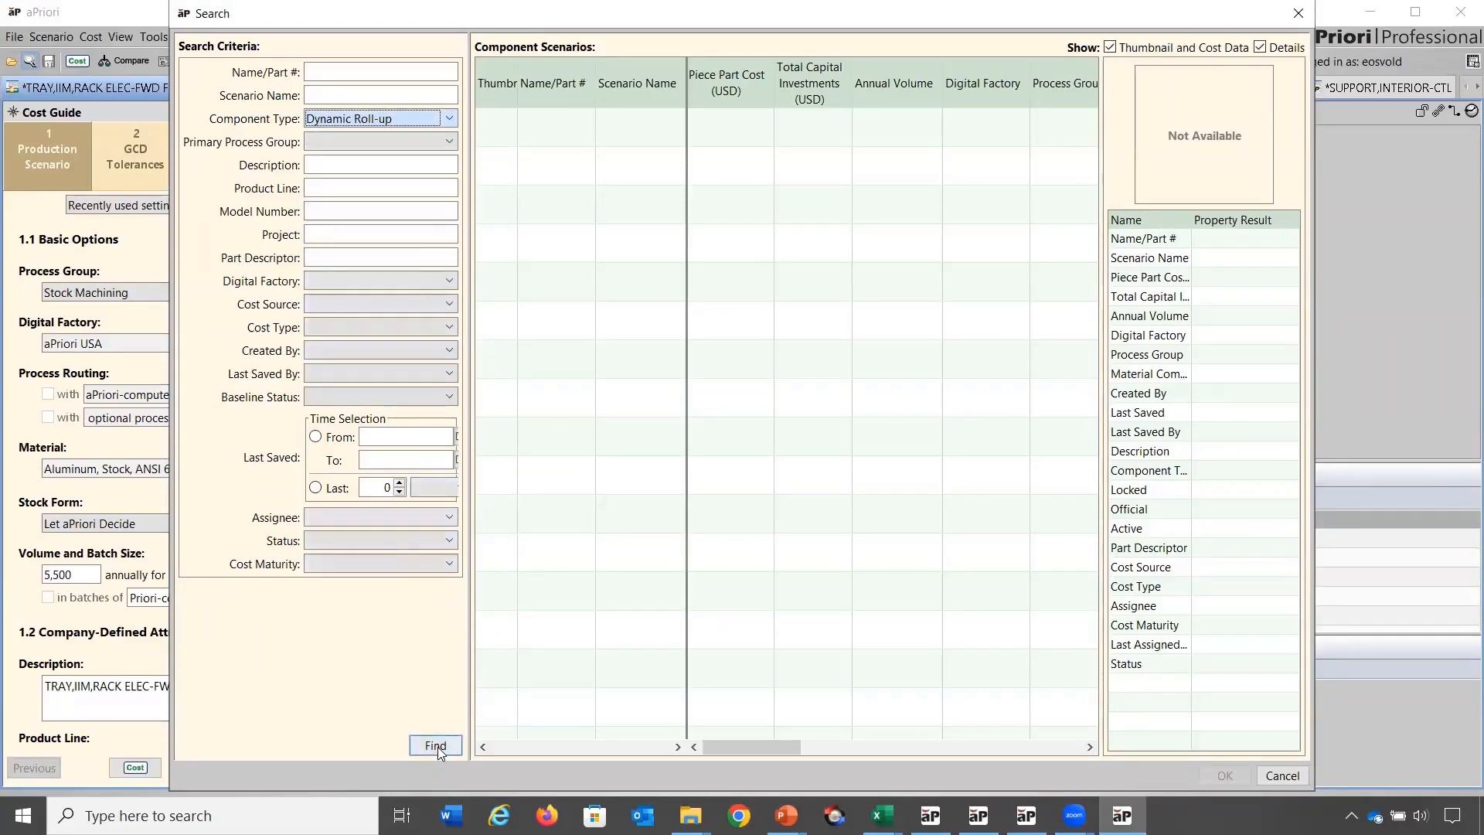
double_click(571, 126)
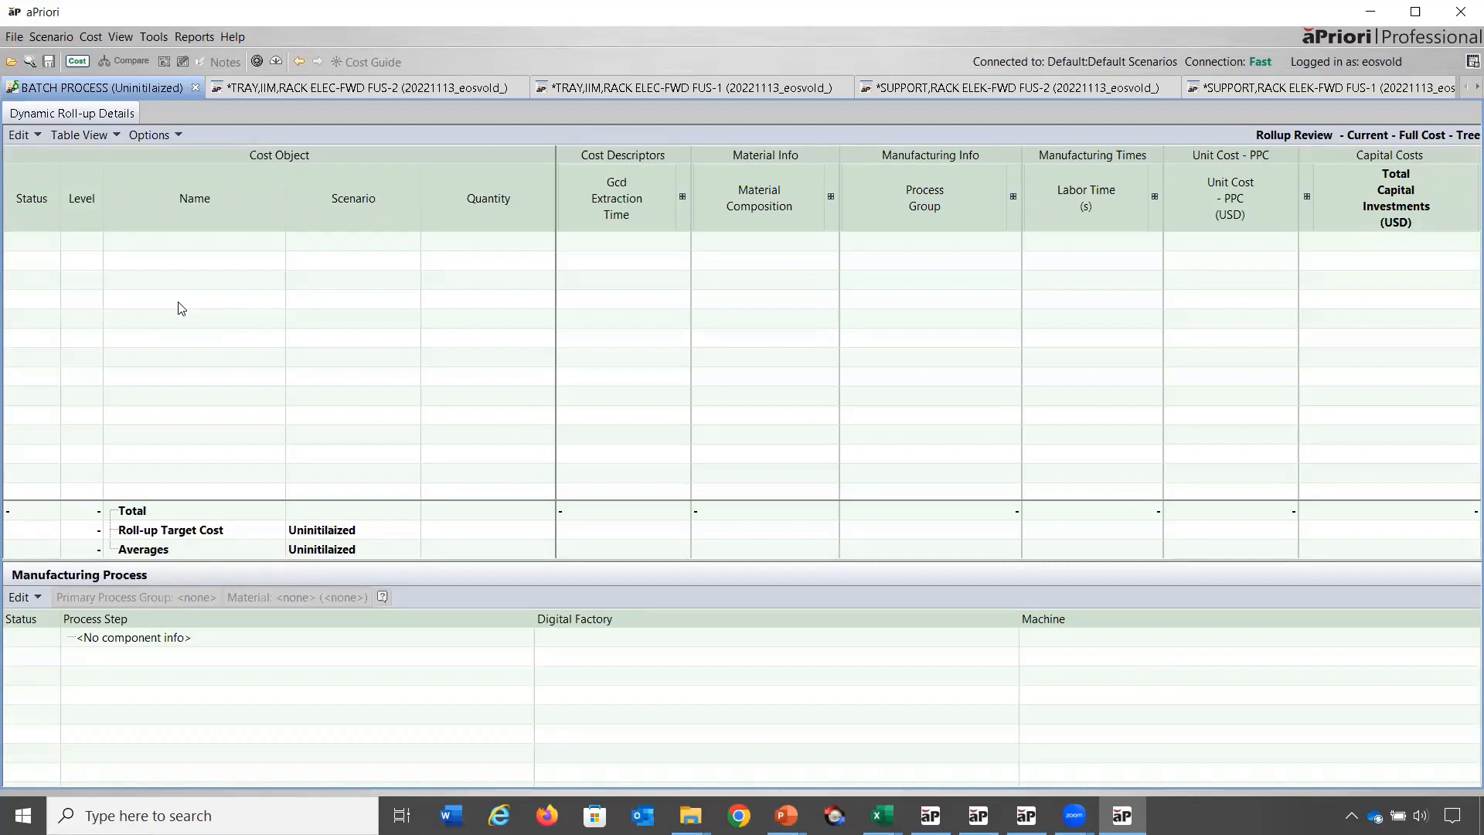
Edit the BATCH PROCESS roll-up's query so the date in its scenario name is 20221113, and apply the query.
left_click(19, 135)
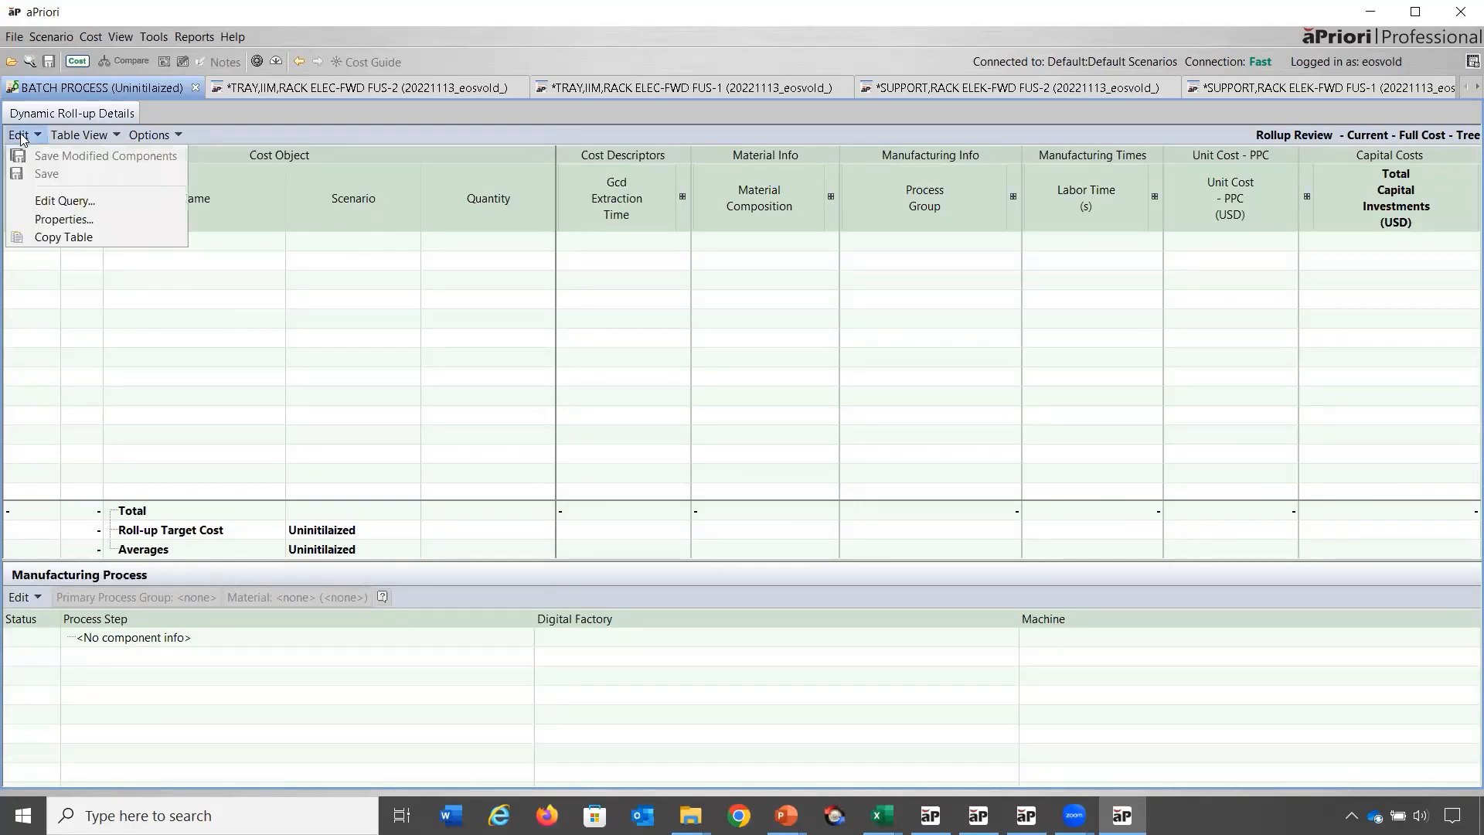
left_click(40, 201)
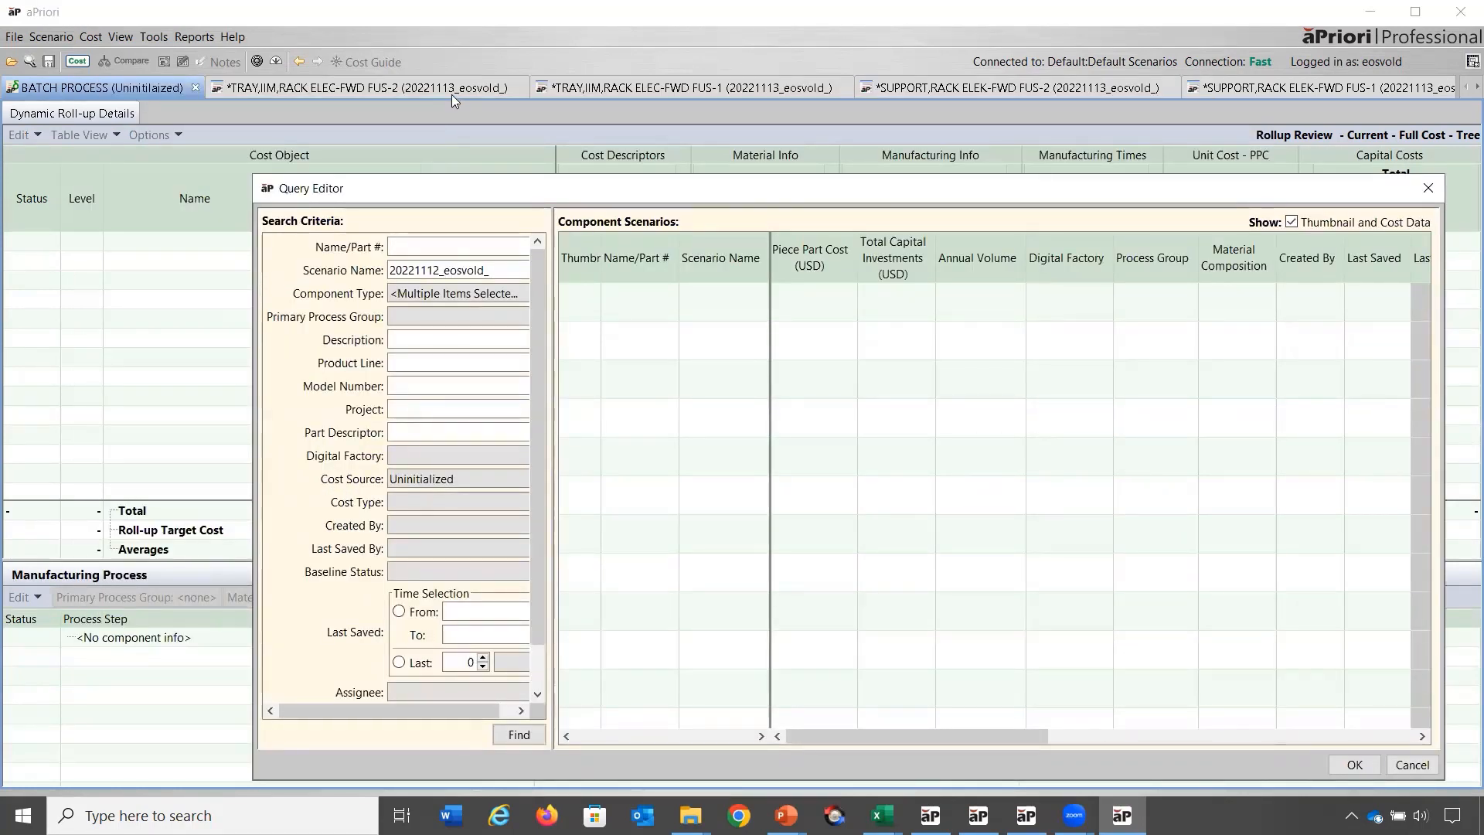
left_click(438, 269)
key("BackSpace")
type("3")
key("shift+End")
key("ctrl+a")
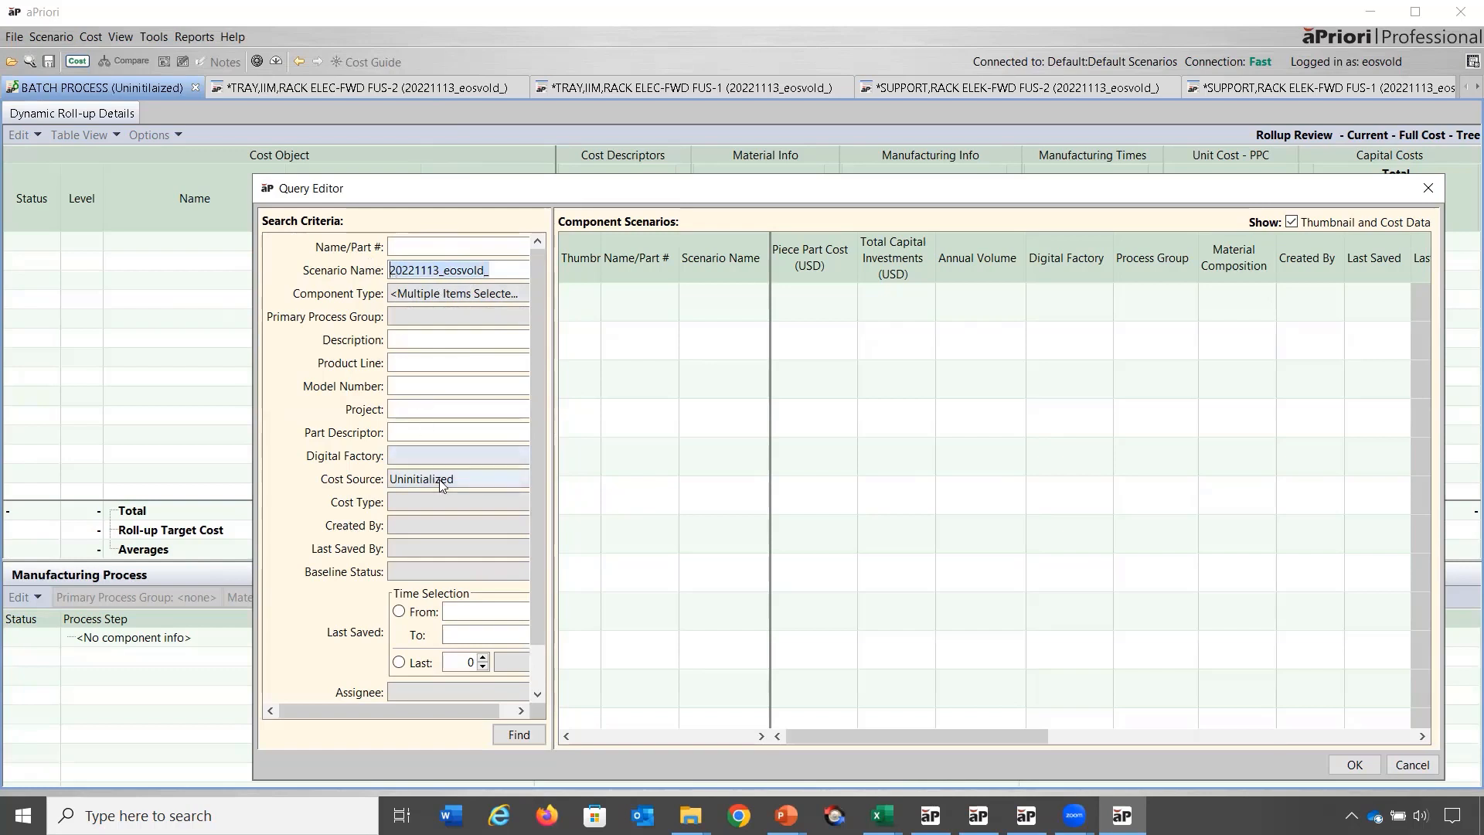
left_click_drag(536, 182, 479, 94)
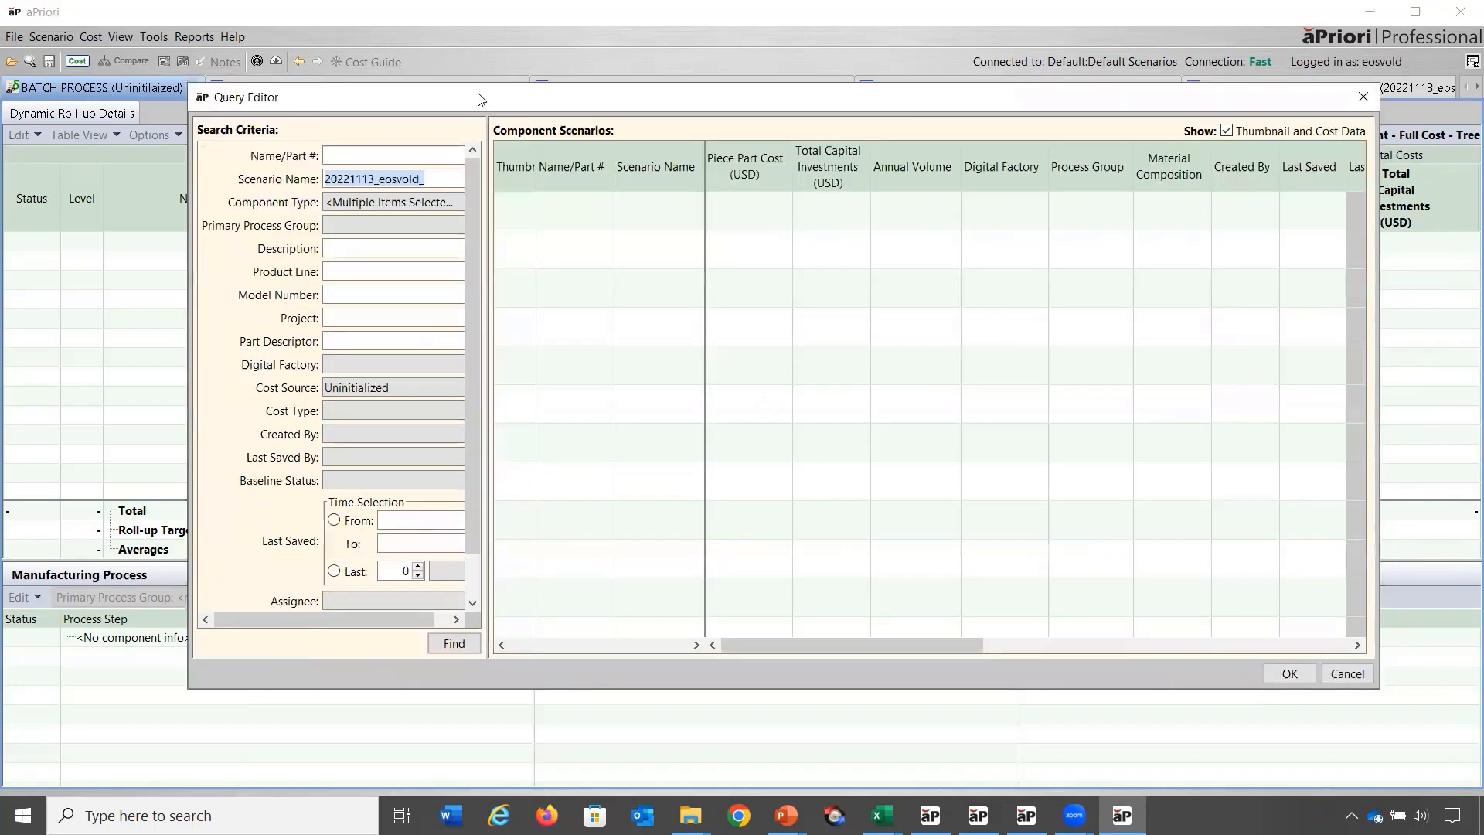
left_click(1300, 672)
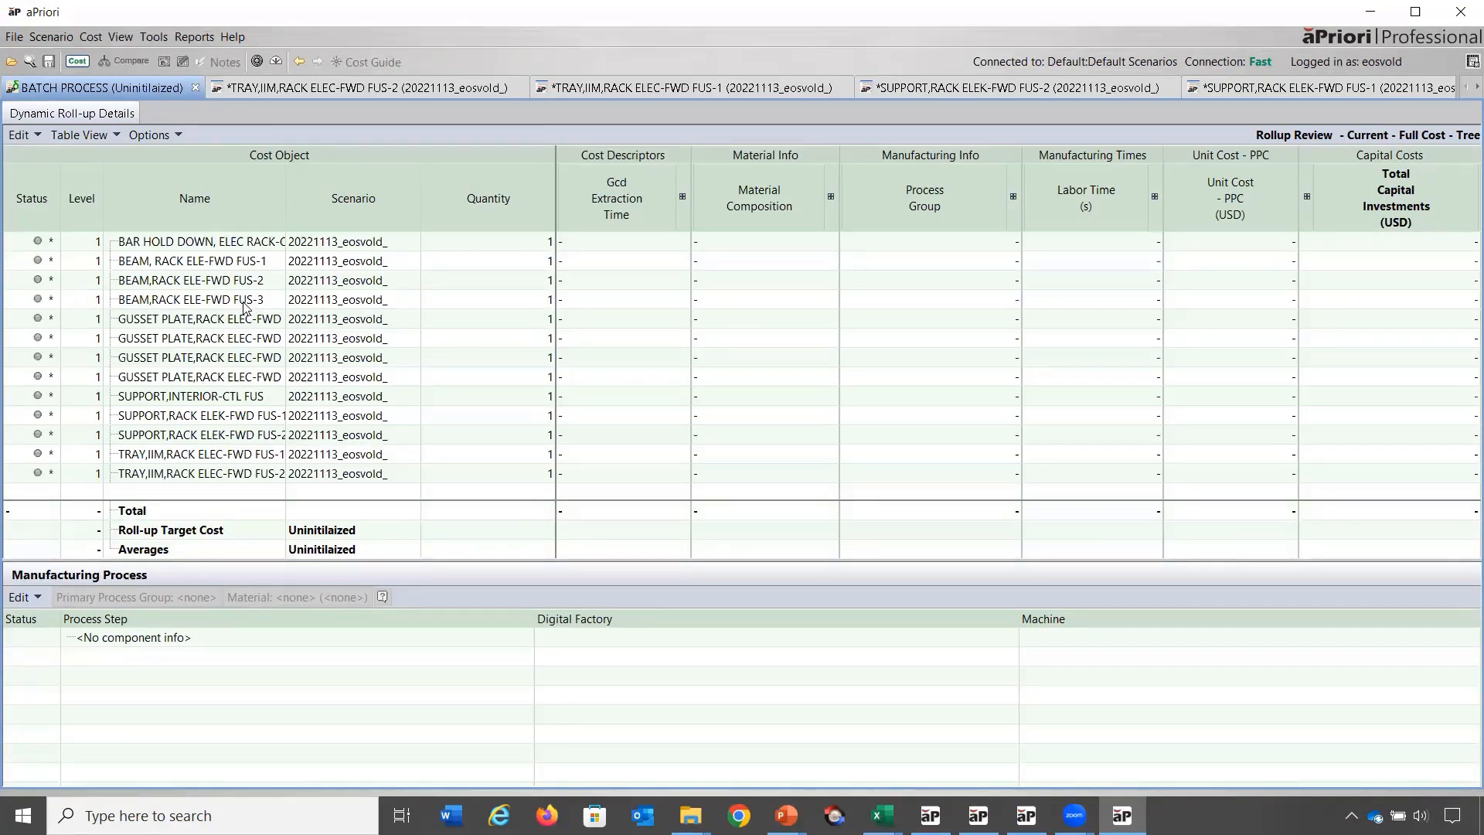
Examine the initialization settings for all roll-up parts except BAR HOLD DOWN, and close them without changes.
left_click(246, 244)
left_click(245, 263)
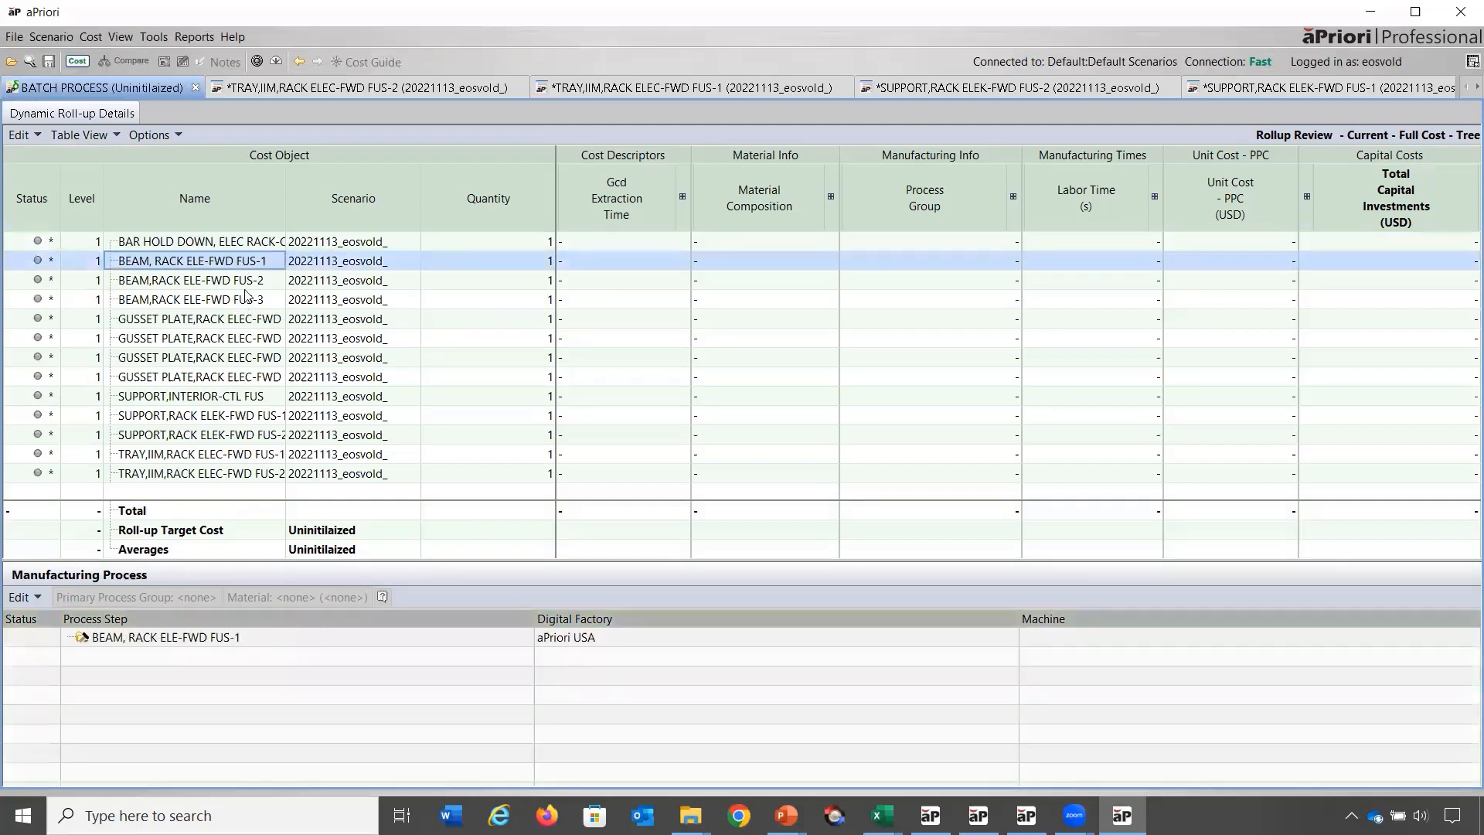
left_click(255, 474, "shift")
right_click(255, 473)
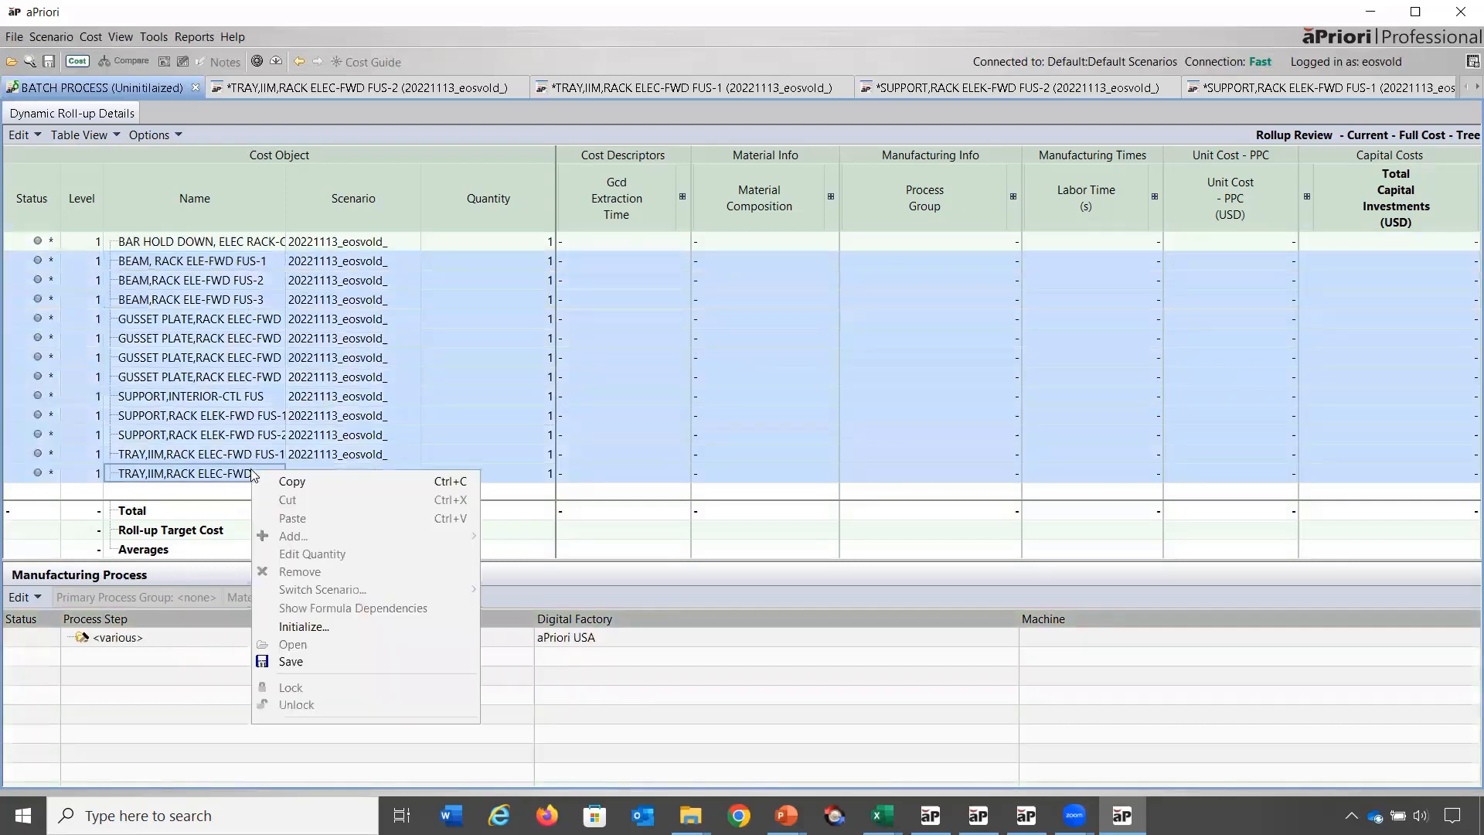
left_click(316, 628)
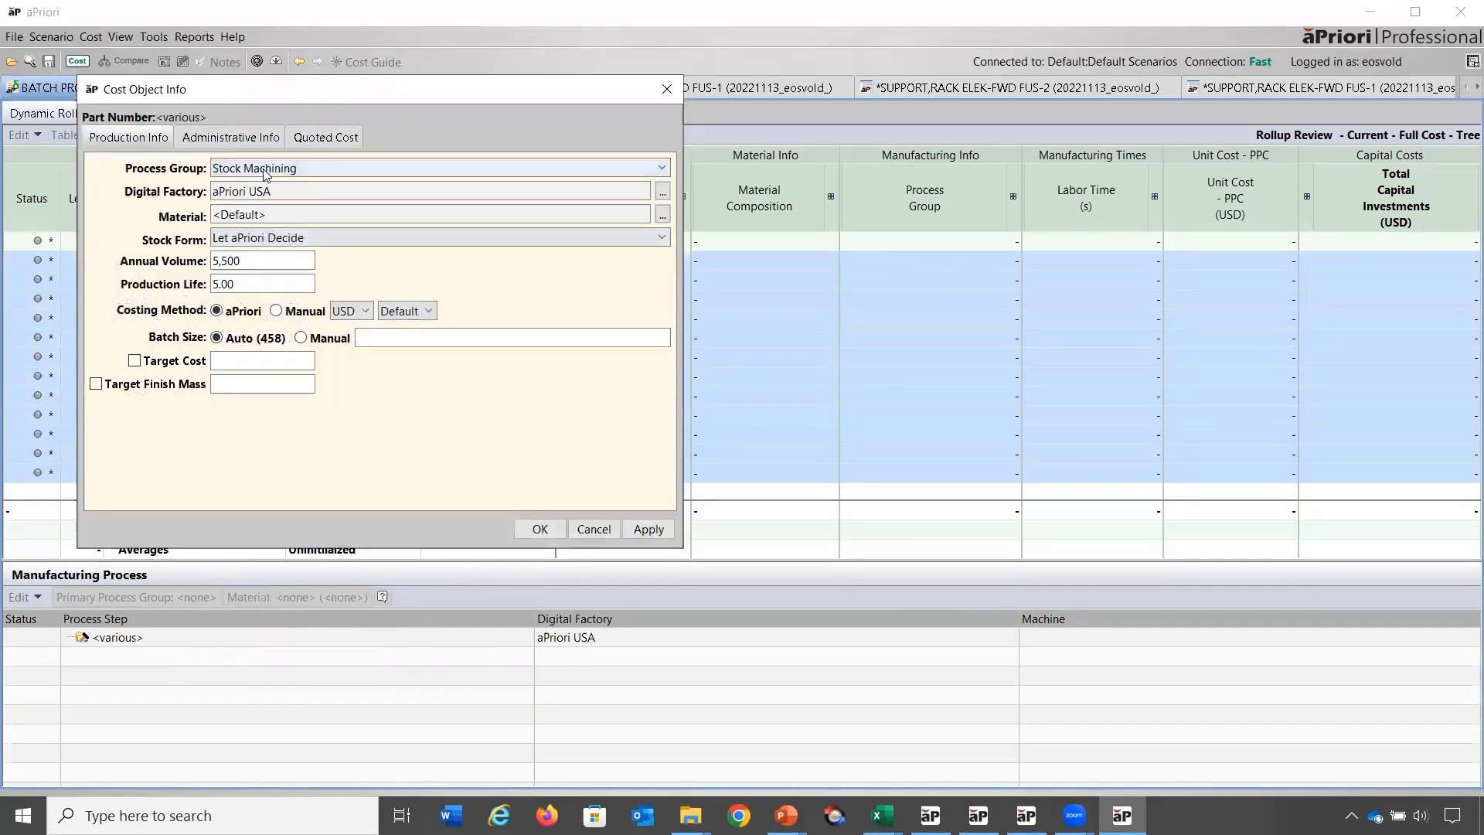
left_click(669, 91)
Open BATCH PROCESS in Bulk Costing & Analysis and set the annual volume to 1000 for every part except BAR HOLD DOWN.
left_click(91, 37)
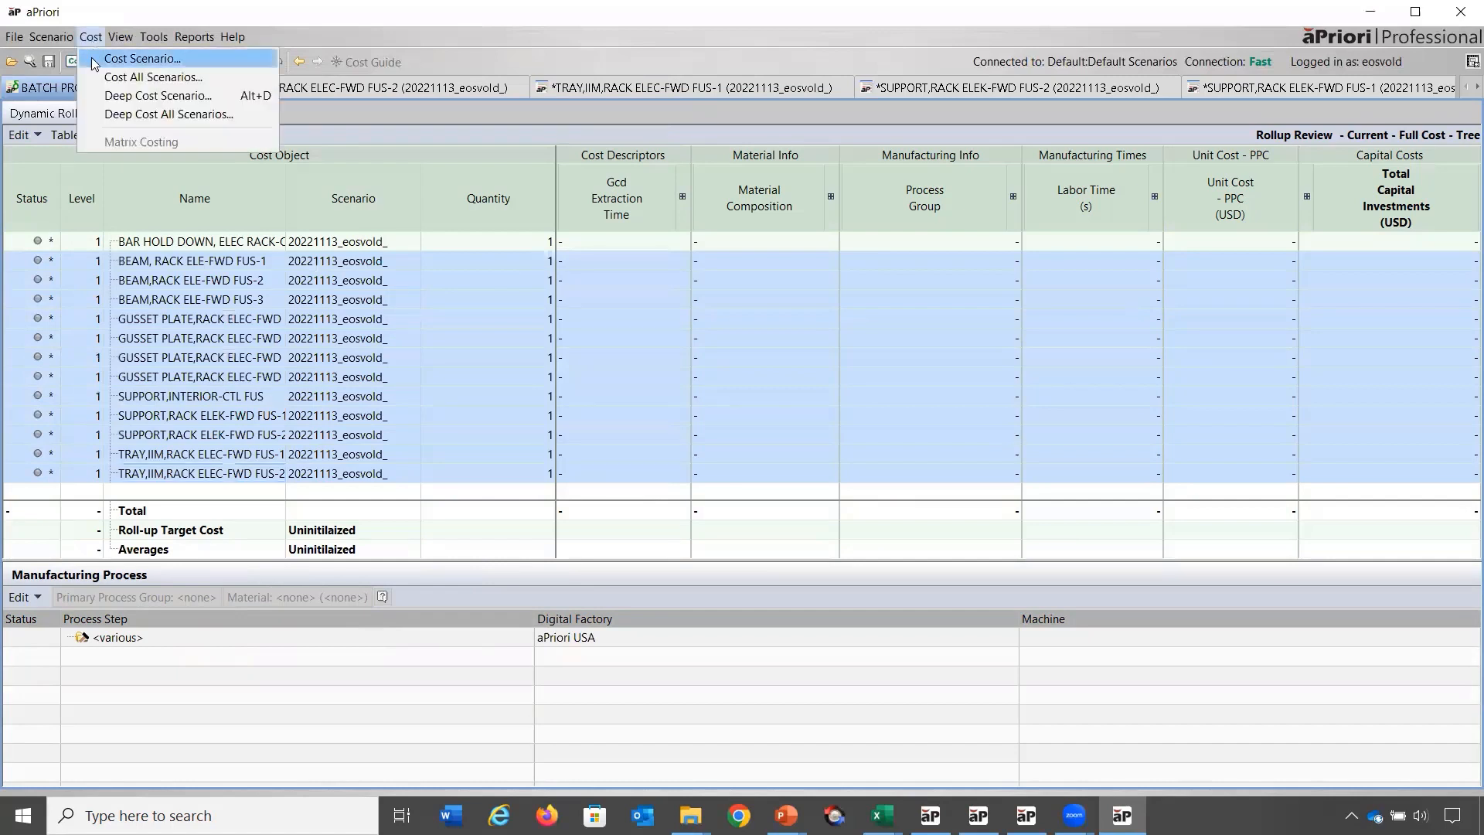
left_click(92, 95)
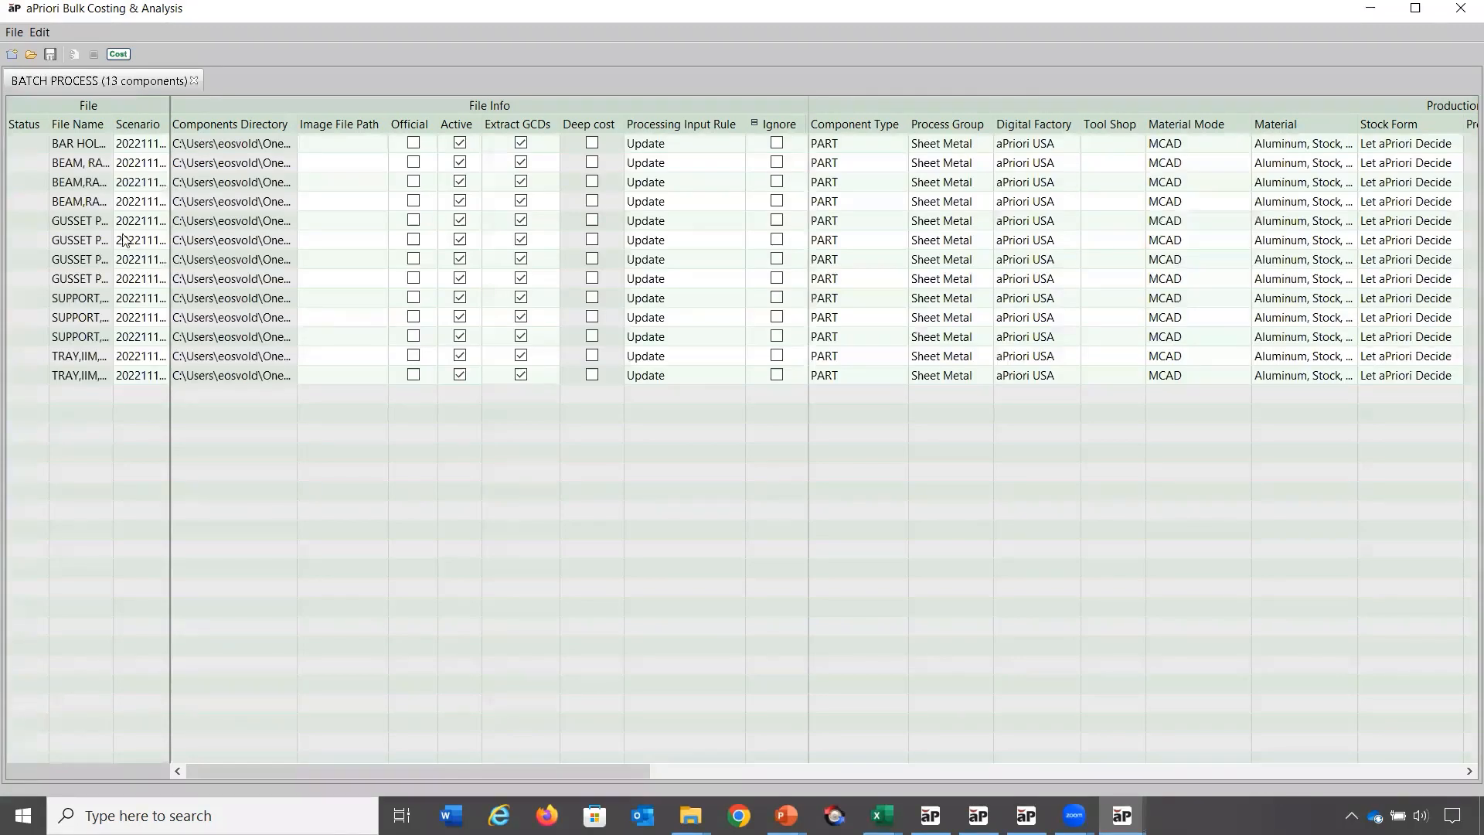
left_click(77, 164)
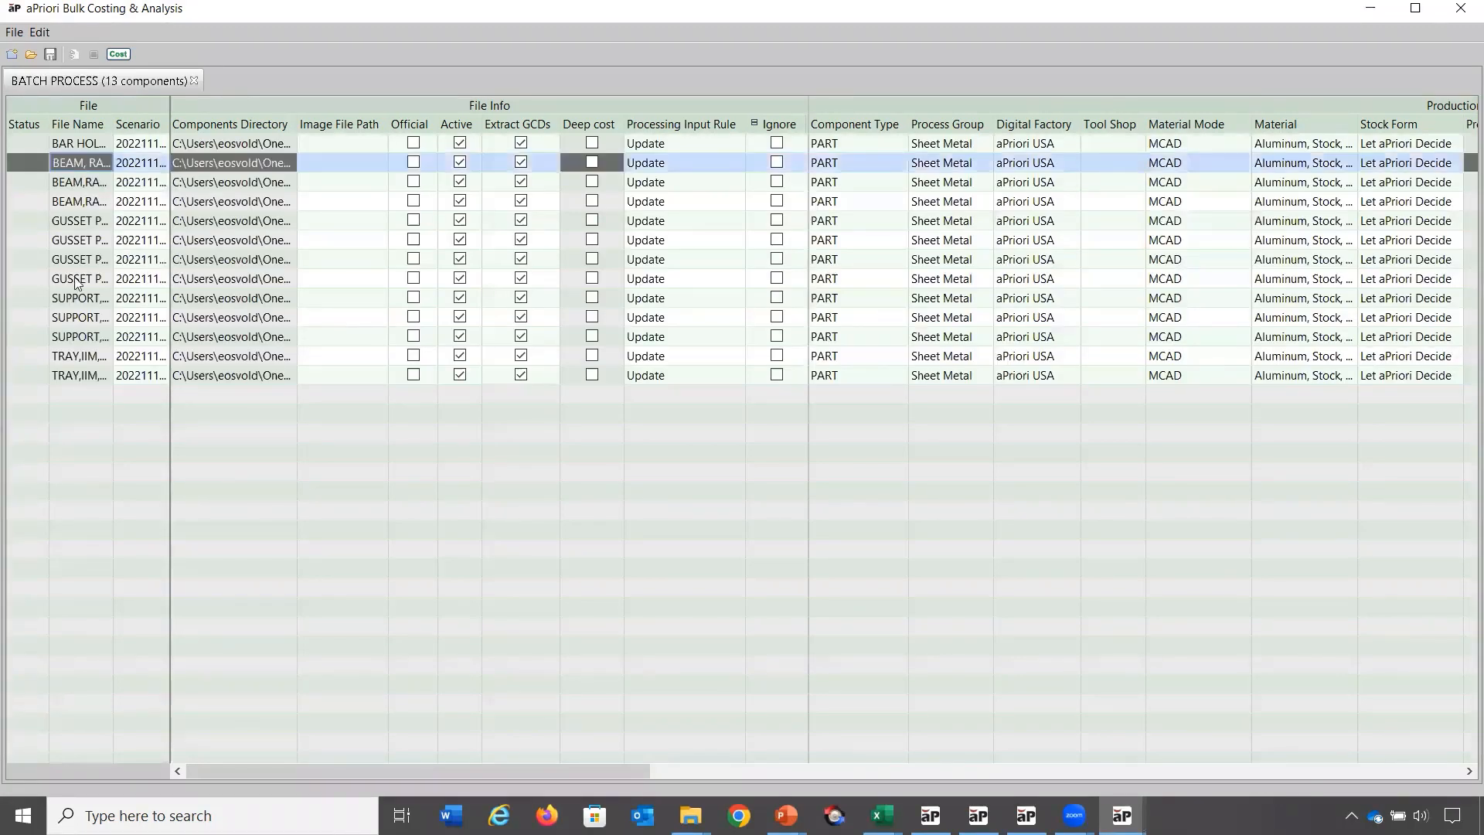
left_click(78, 376, "shift")
right_click(78, 376)
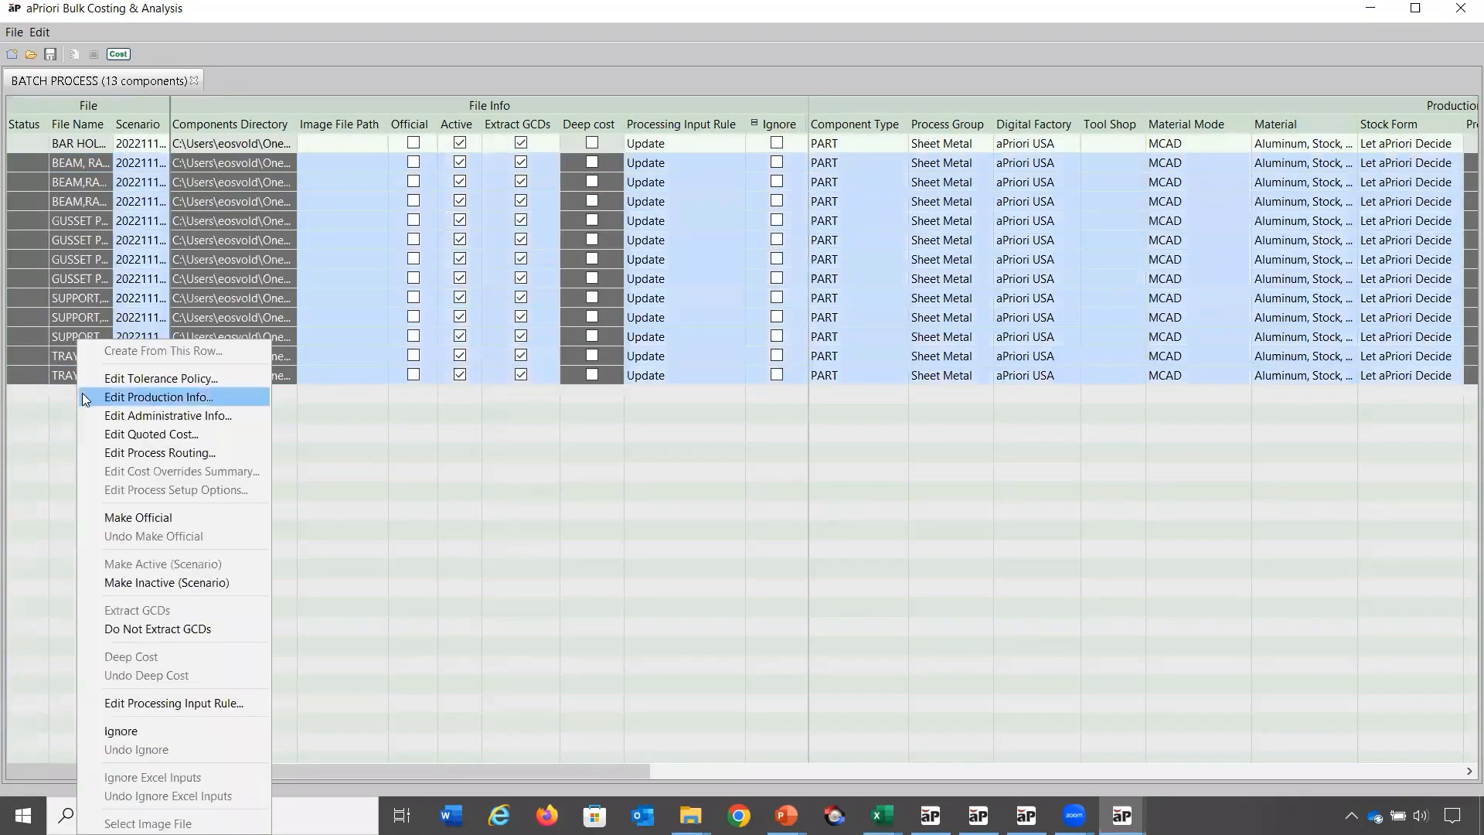
left_click(85, 398)
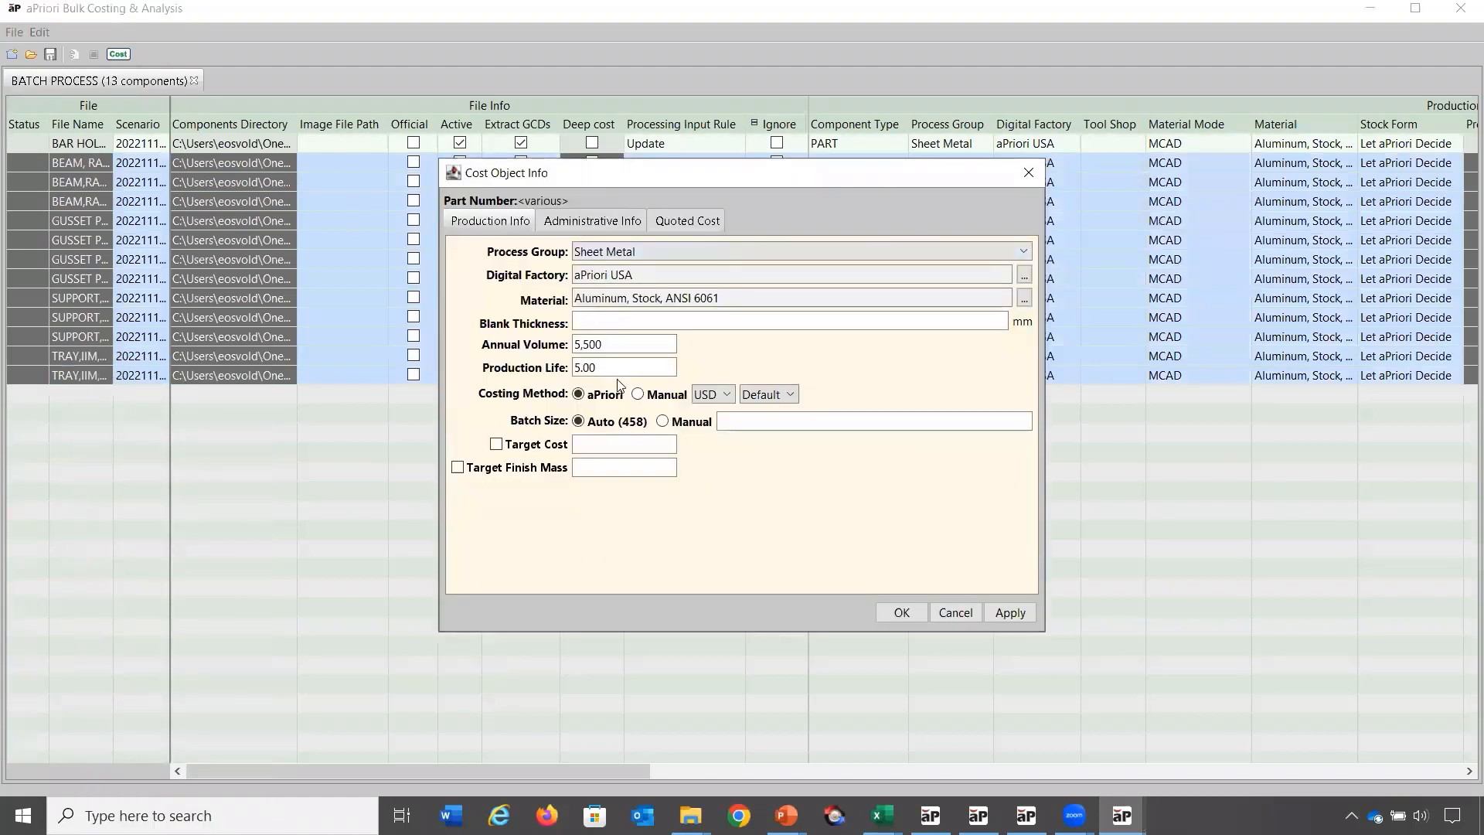
left_click(615, 345)
type("1000")
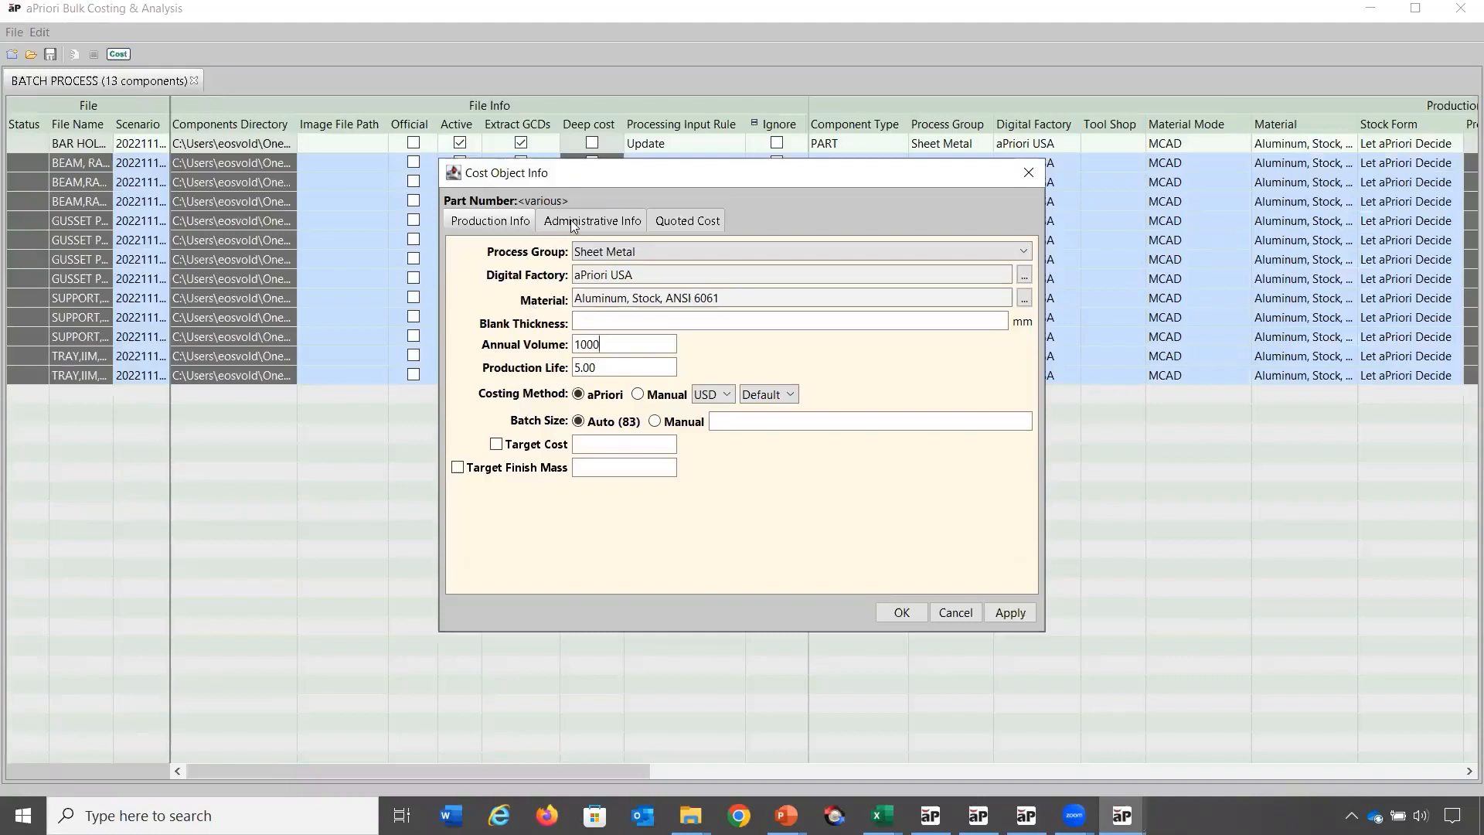
Set the selected parts' cost maturity to Initial and status to New in their administrative info, and apply the changes.
left_click(572, 222)
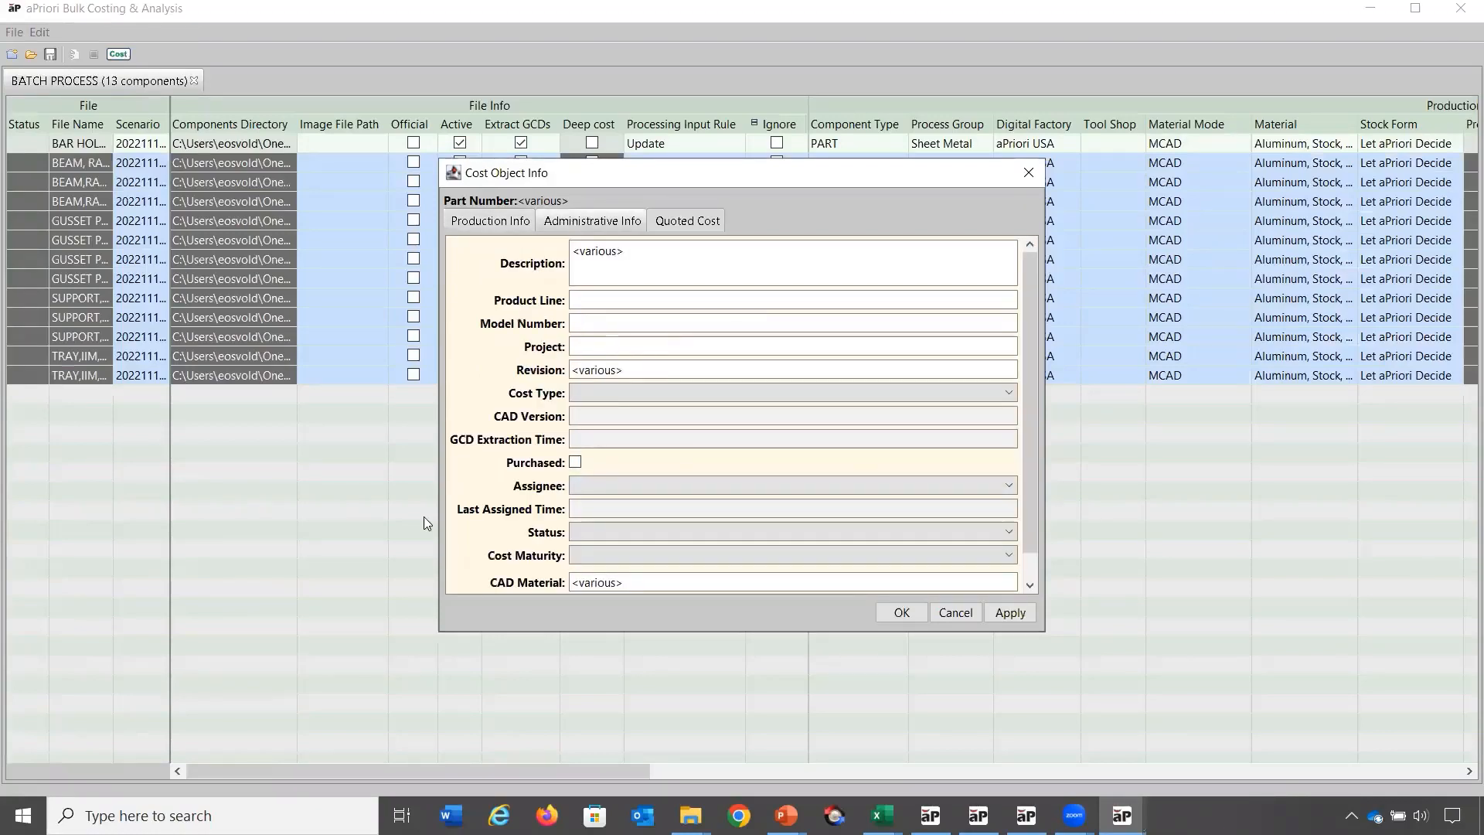
scroll(510, 519, "down", 1)
left_click(615, 503)
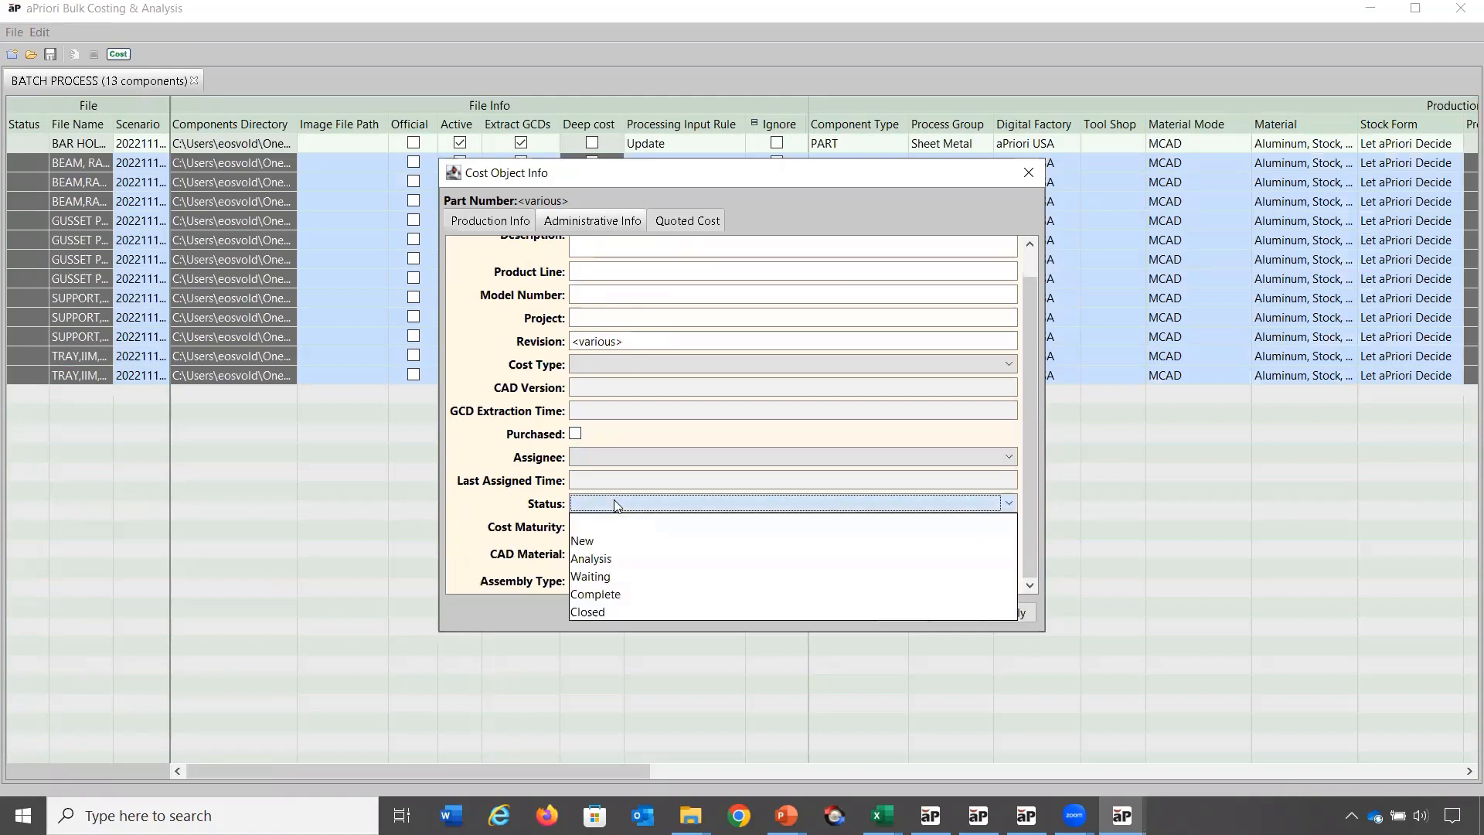
left_click(615, 501)
left_click(614, 526)
left_click(612, 562)
left_click(616, 503)
left_click(609, 538)
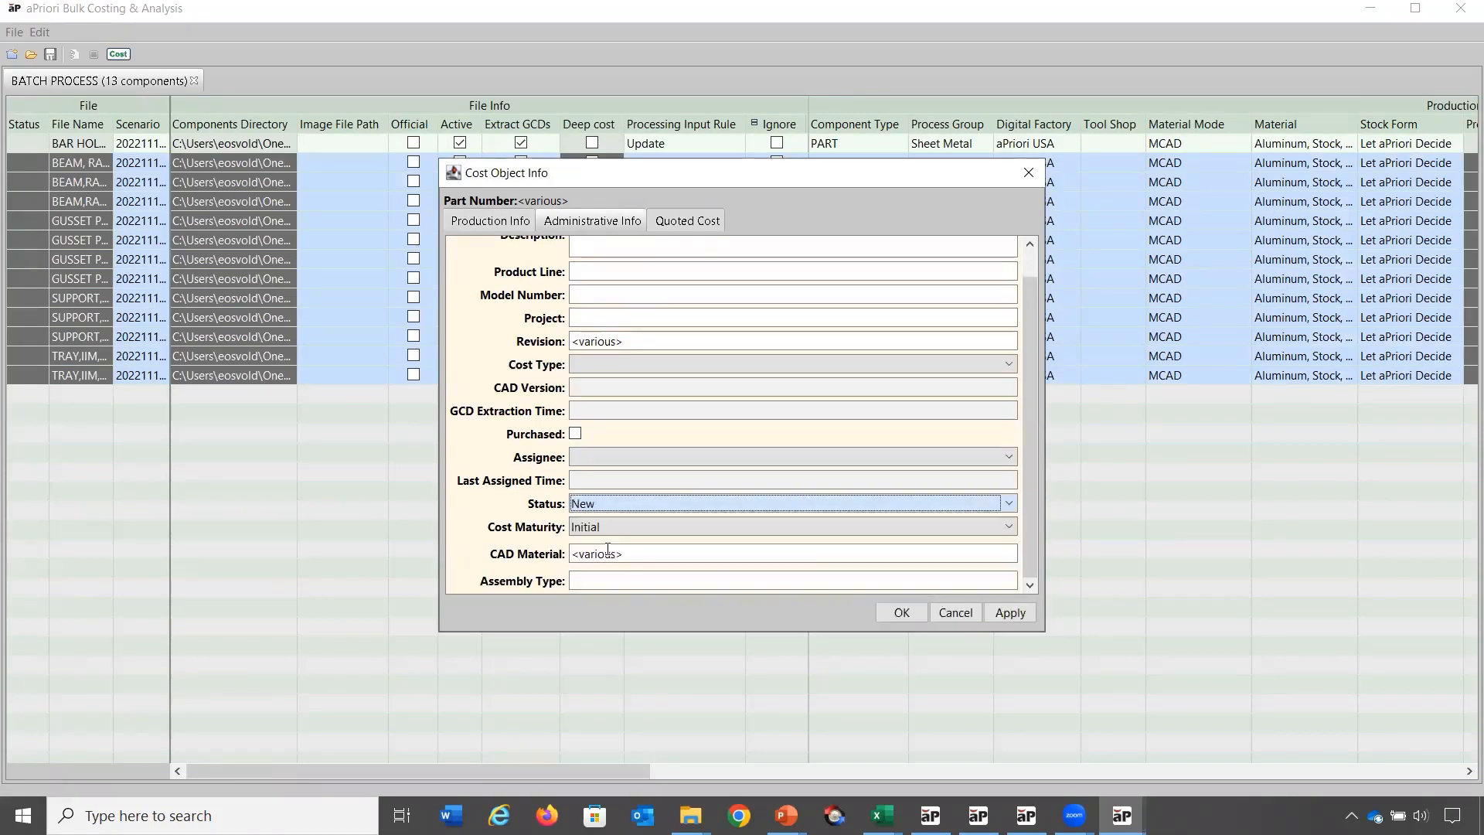
left_click(902, 612)
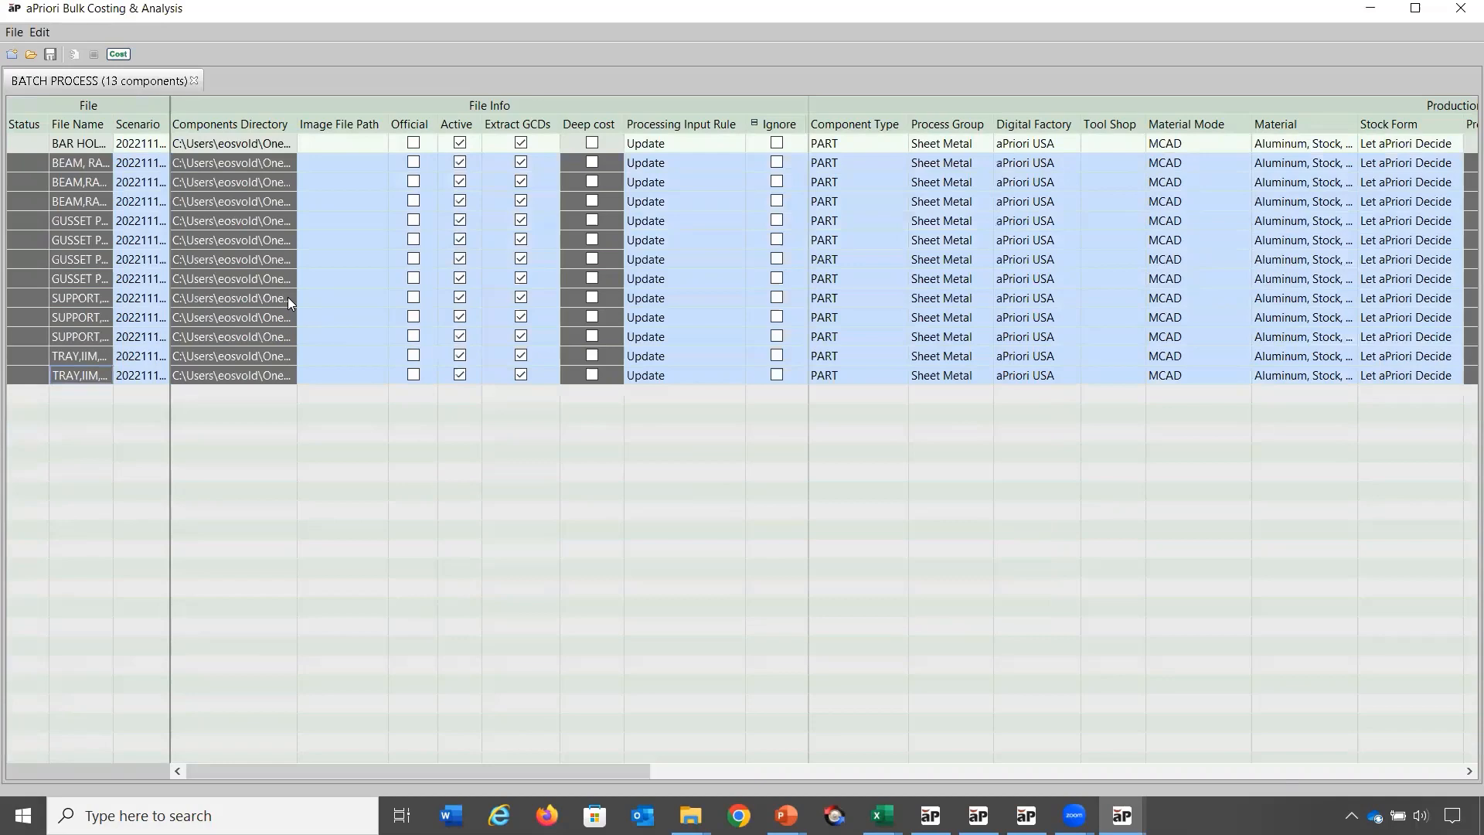
Set the process group of the BAR HOLD DOWN part to Stock Machining.
left_click(90, 143)
right_click(90, 143)
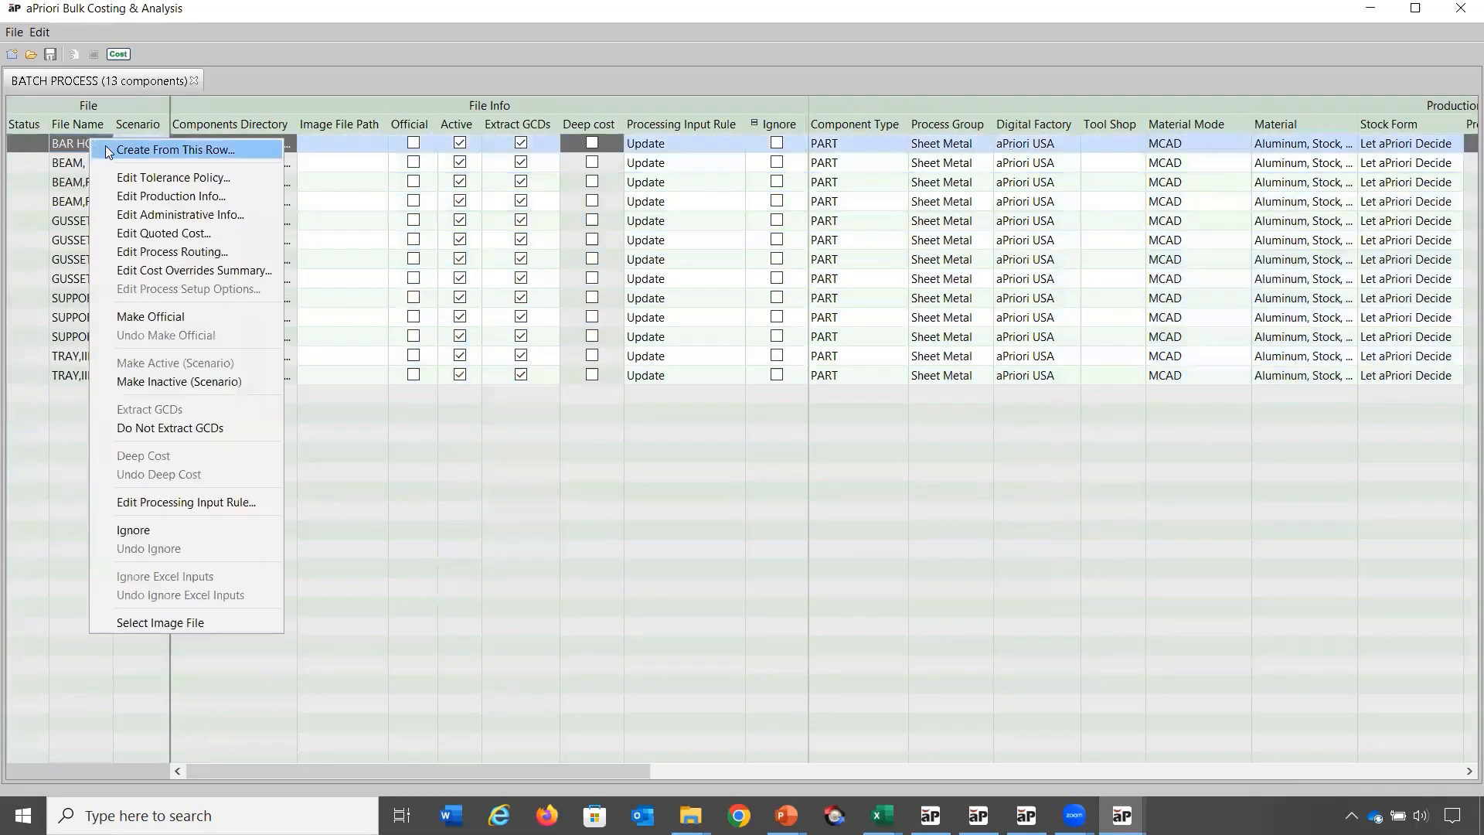
left_click(103, 199)
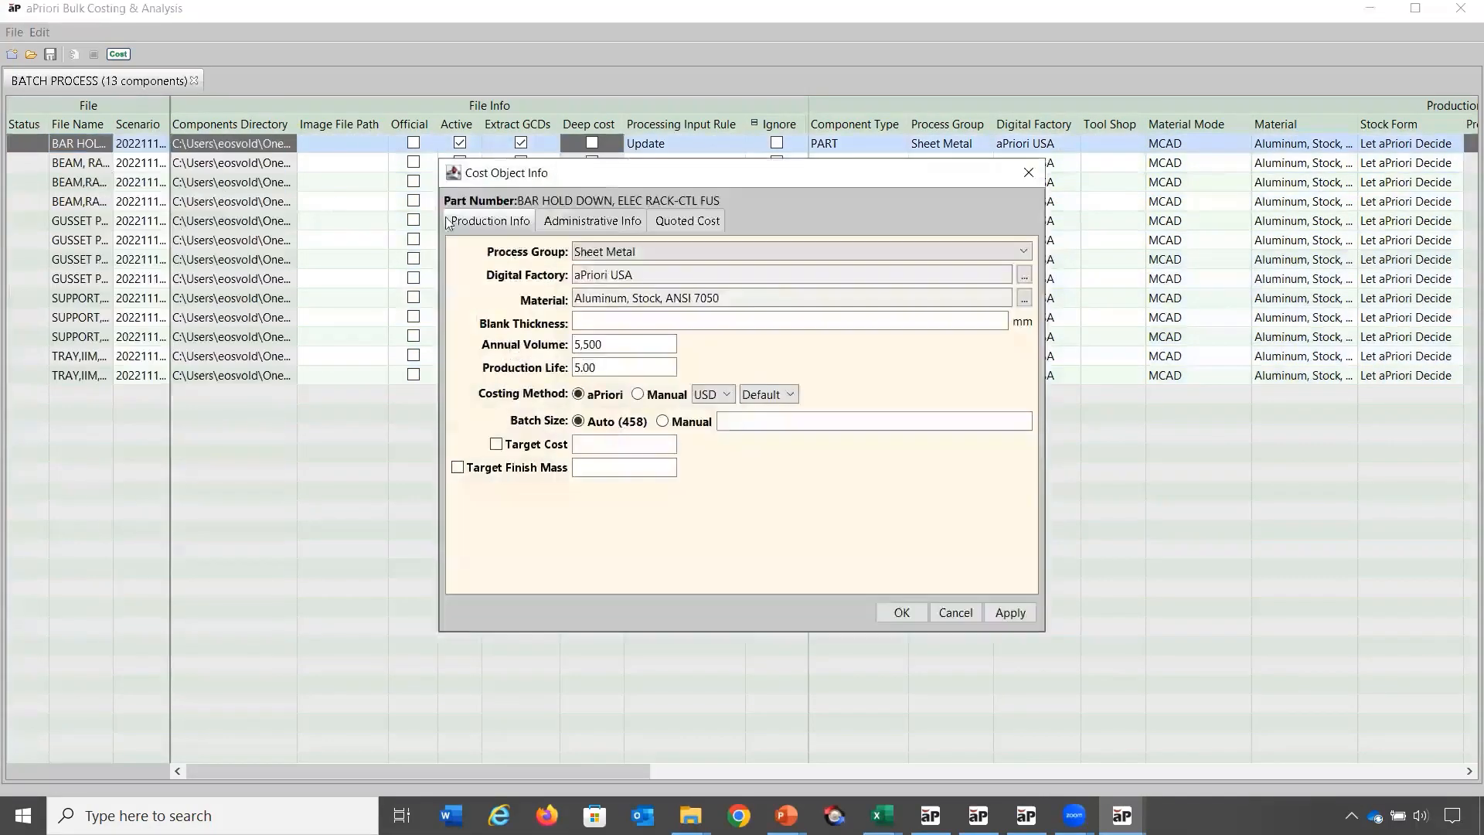
left_click(624, 252)
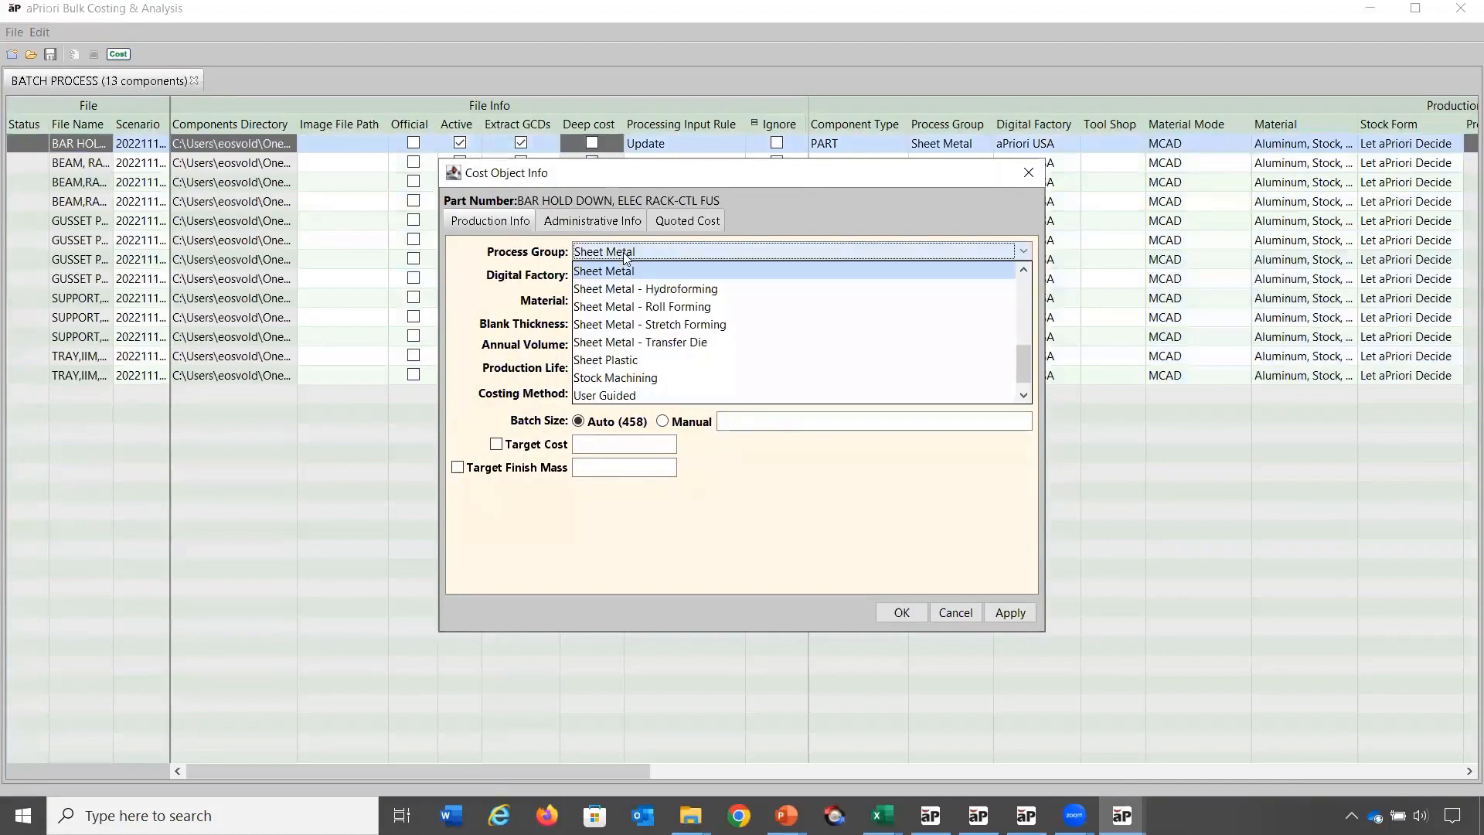
left_click(633, 378)
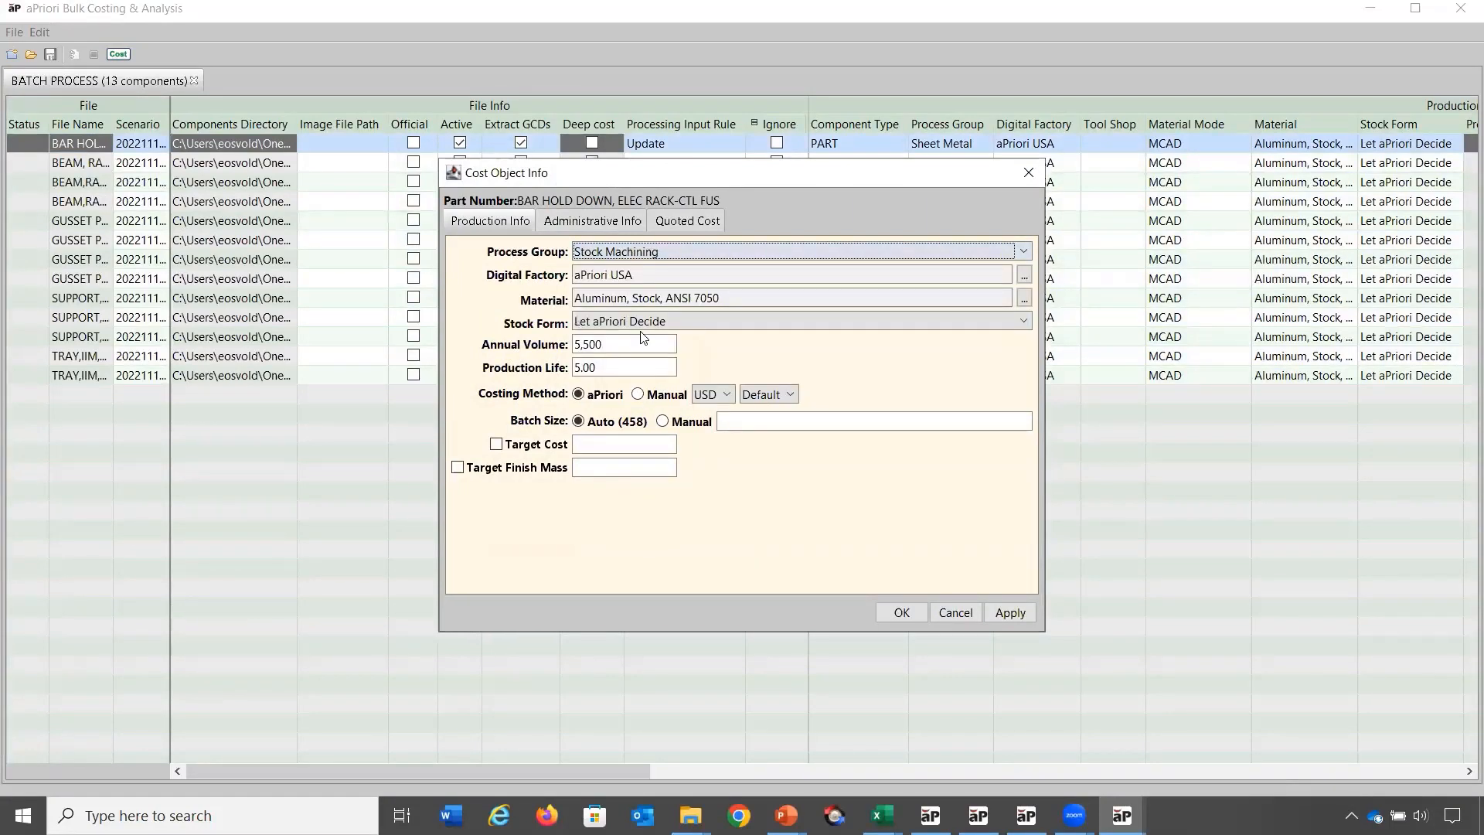
Set the BAR HOLD DOWN part's status to New and cost maturity to Initial, and apply its cost object info.
left_click(609, 225)
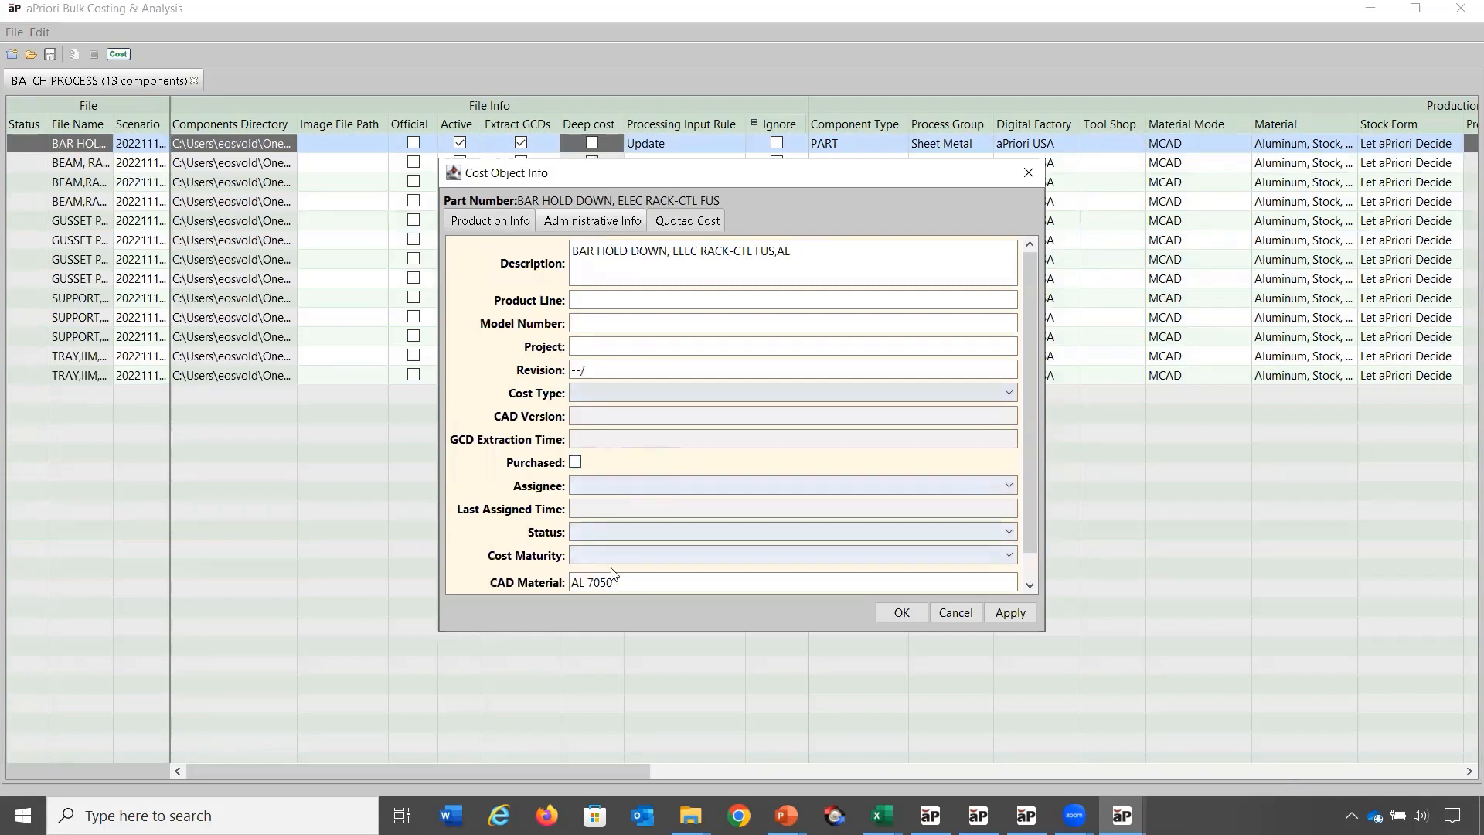
left_click(610, 531)
left_click(606, 565)
left_click(611, 556)
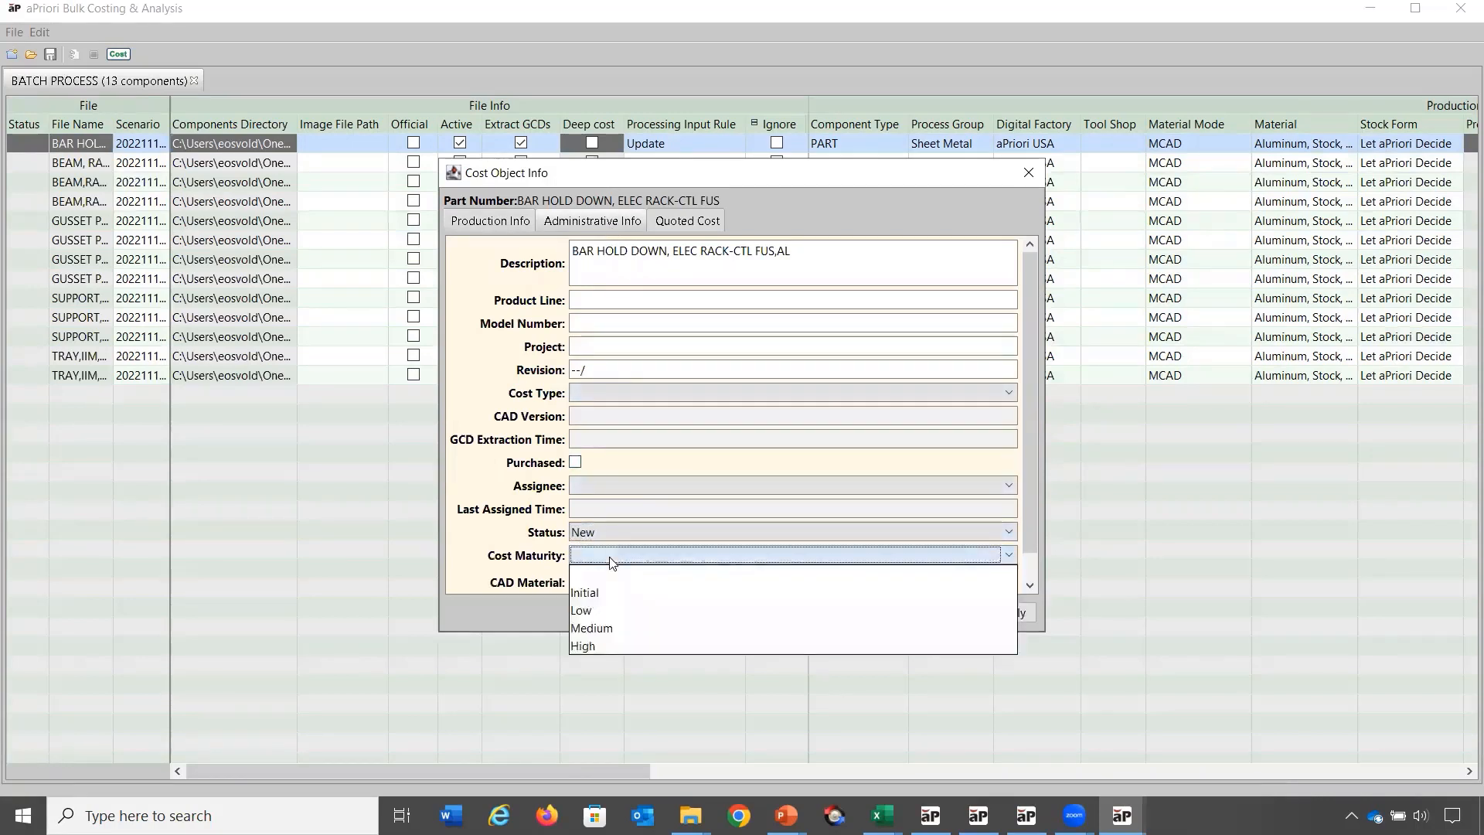
left_click(611, 592)
left_click(899, 613)
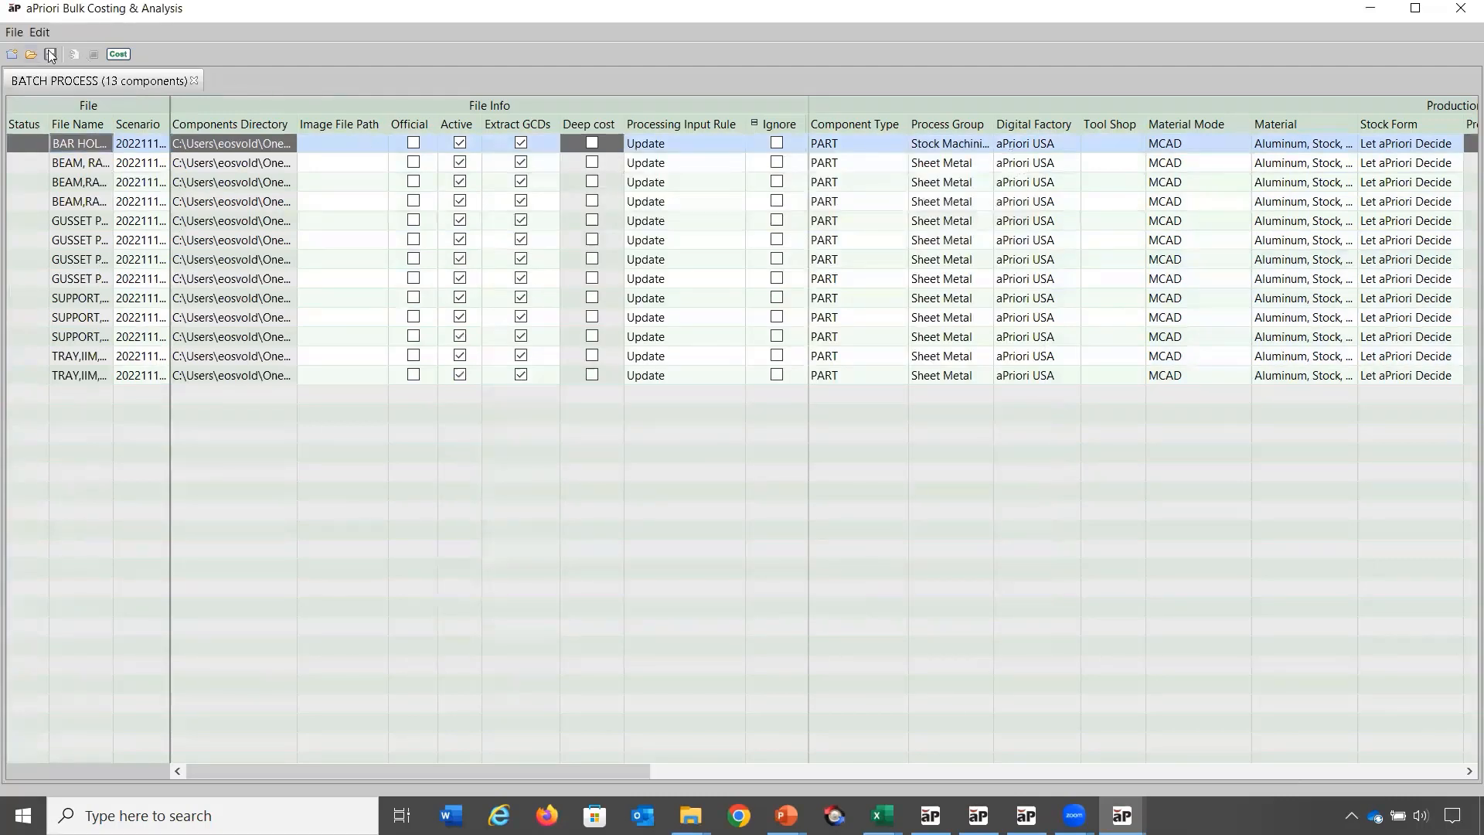
Start bulk costing for the BATCH PROCESS components and cancel at the save-and-close question.
left_click(118, 54)
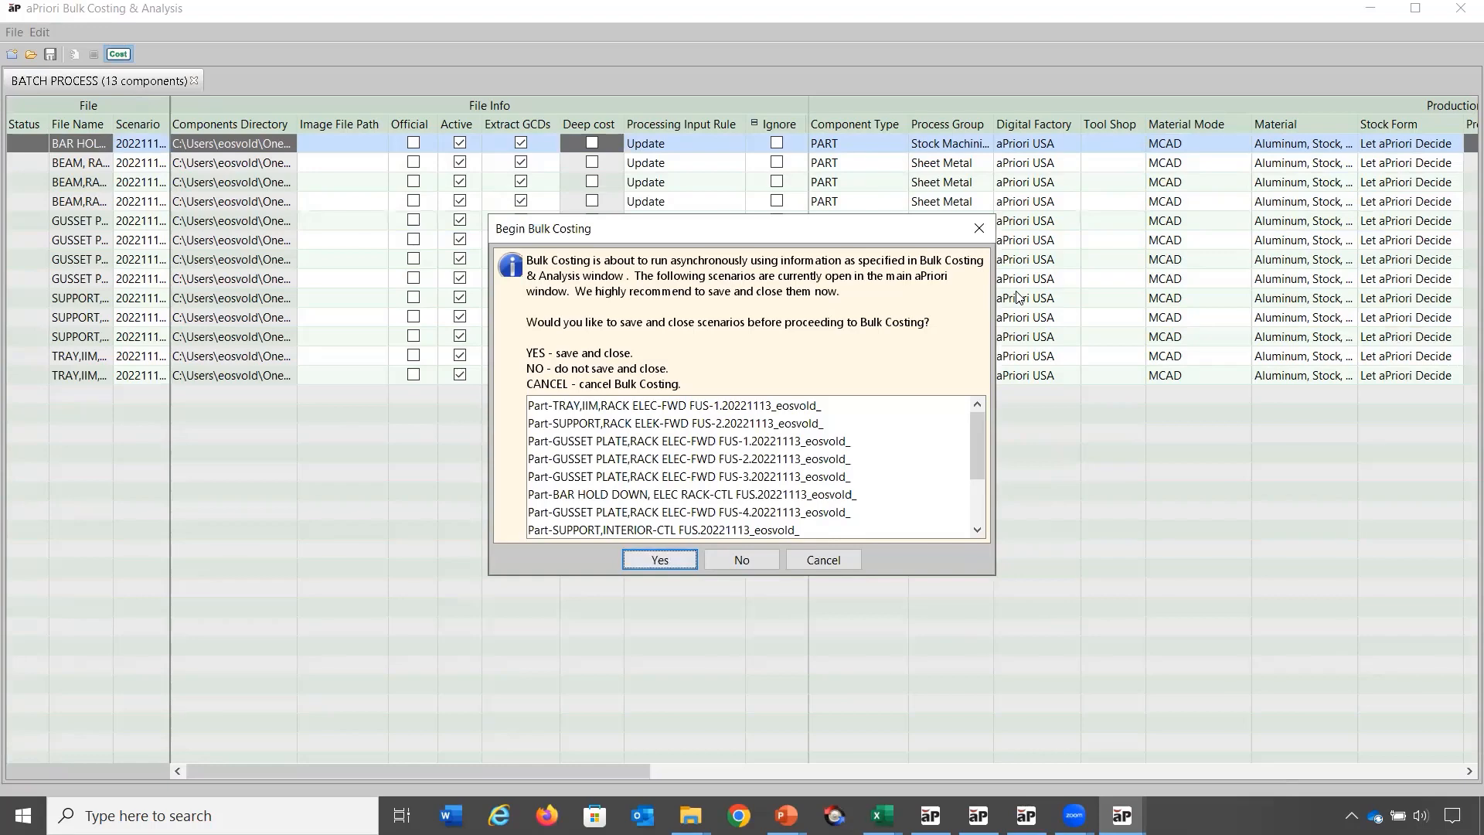
left_click(987, 233)
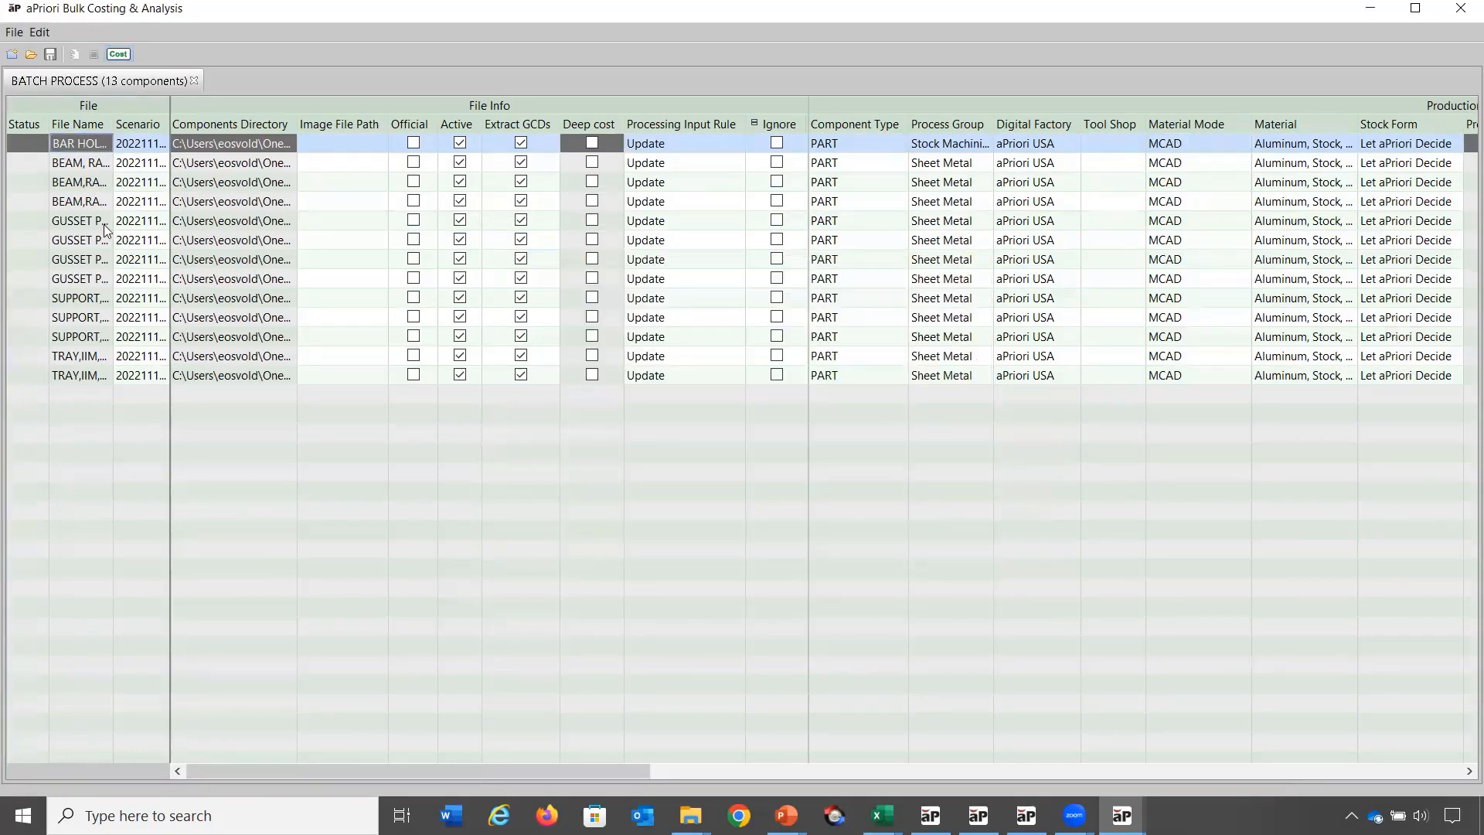
Open the process routing of the BEAM, RACK ELE-FWD FUS-1 part and expand the Paint processes under Surface Treatment.
left_click(79, 164)
right_click(80, 164)
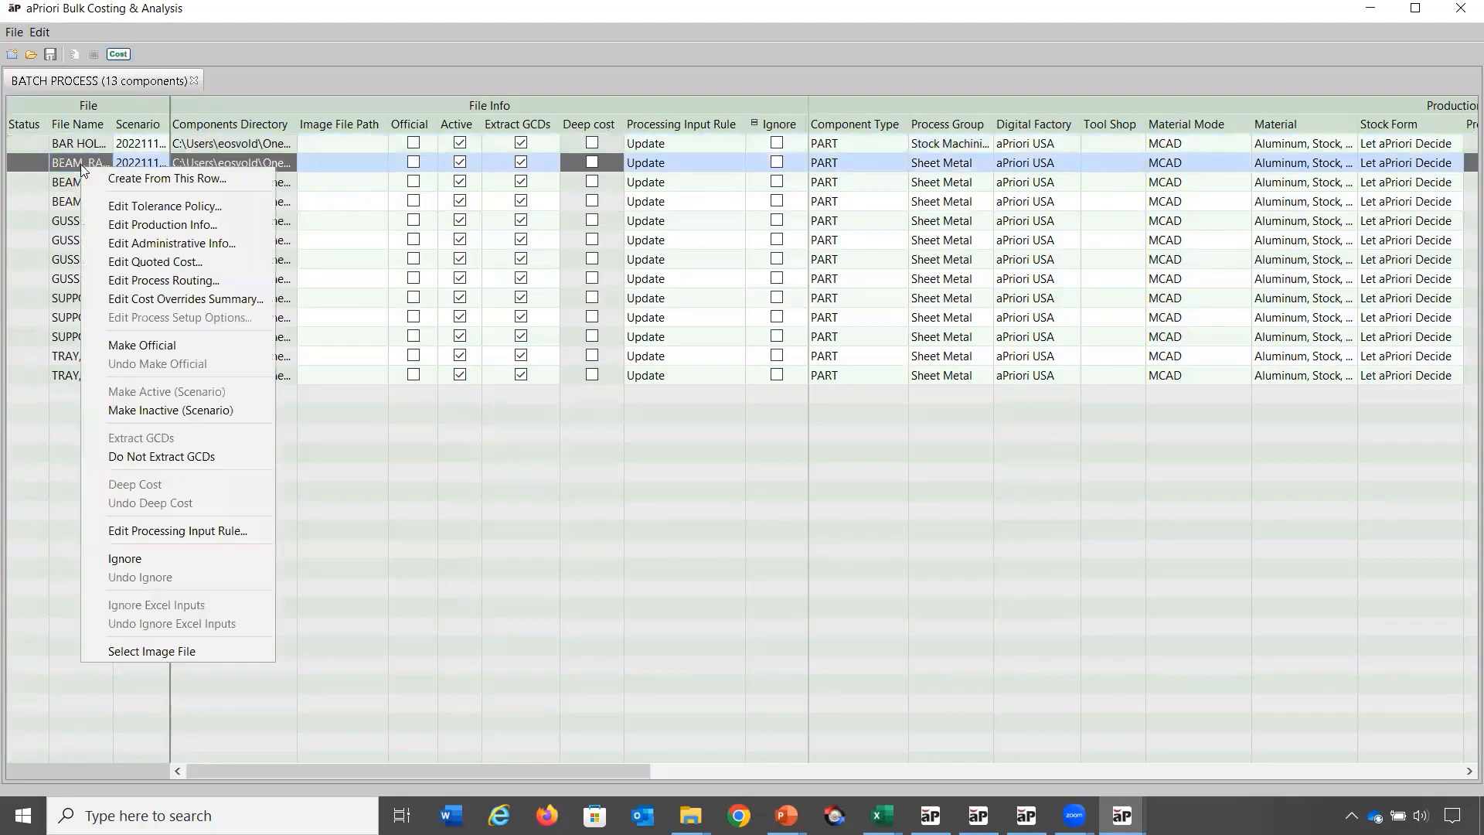
left_click(90, 280)
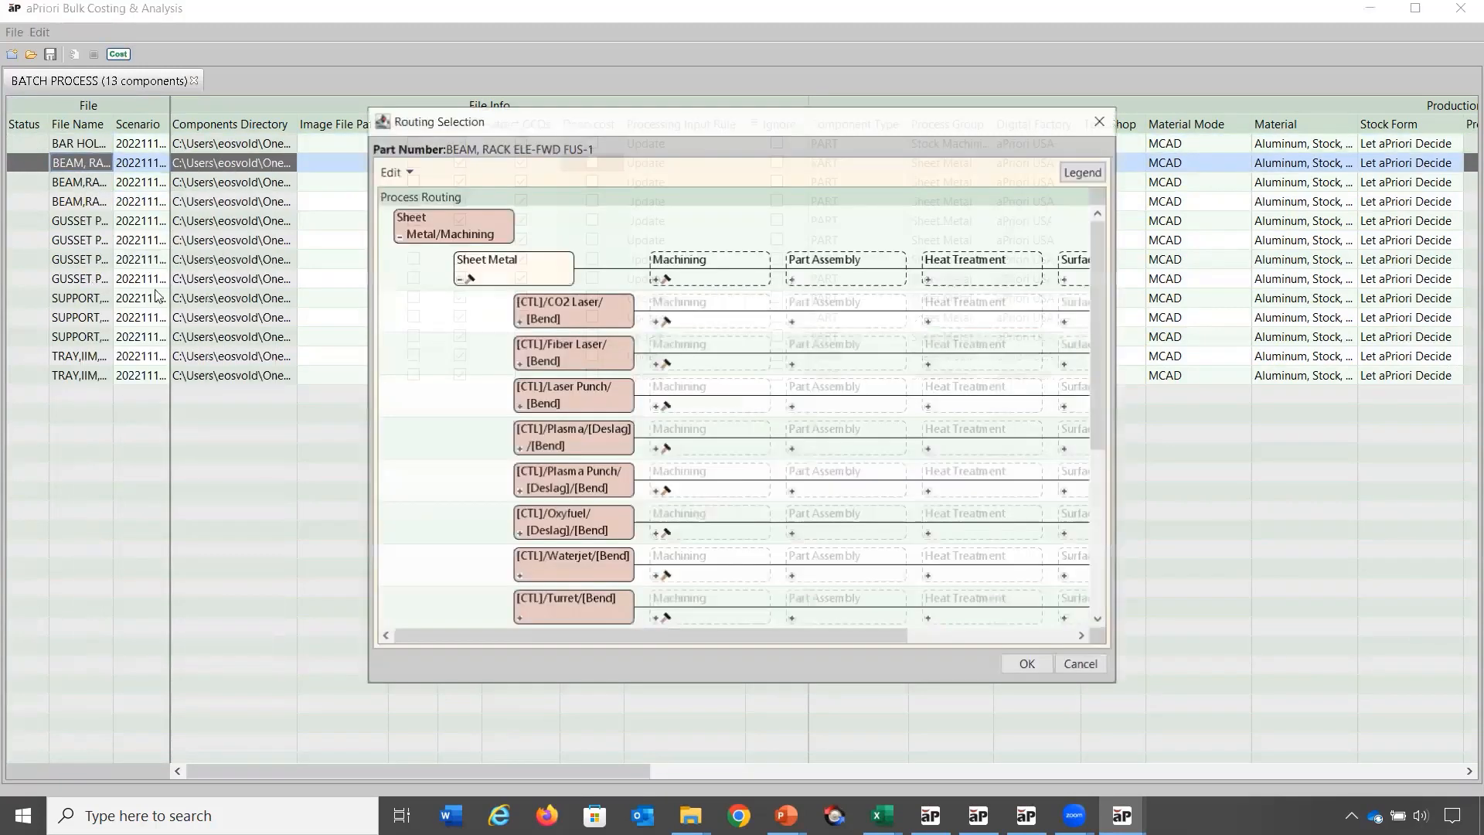
left_click_drag(617, 638, 963, 638)
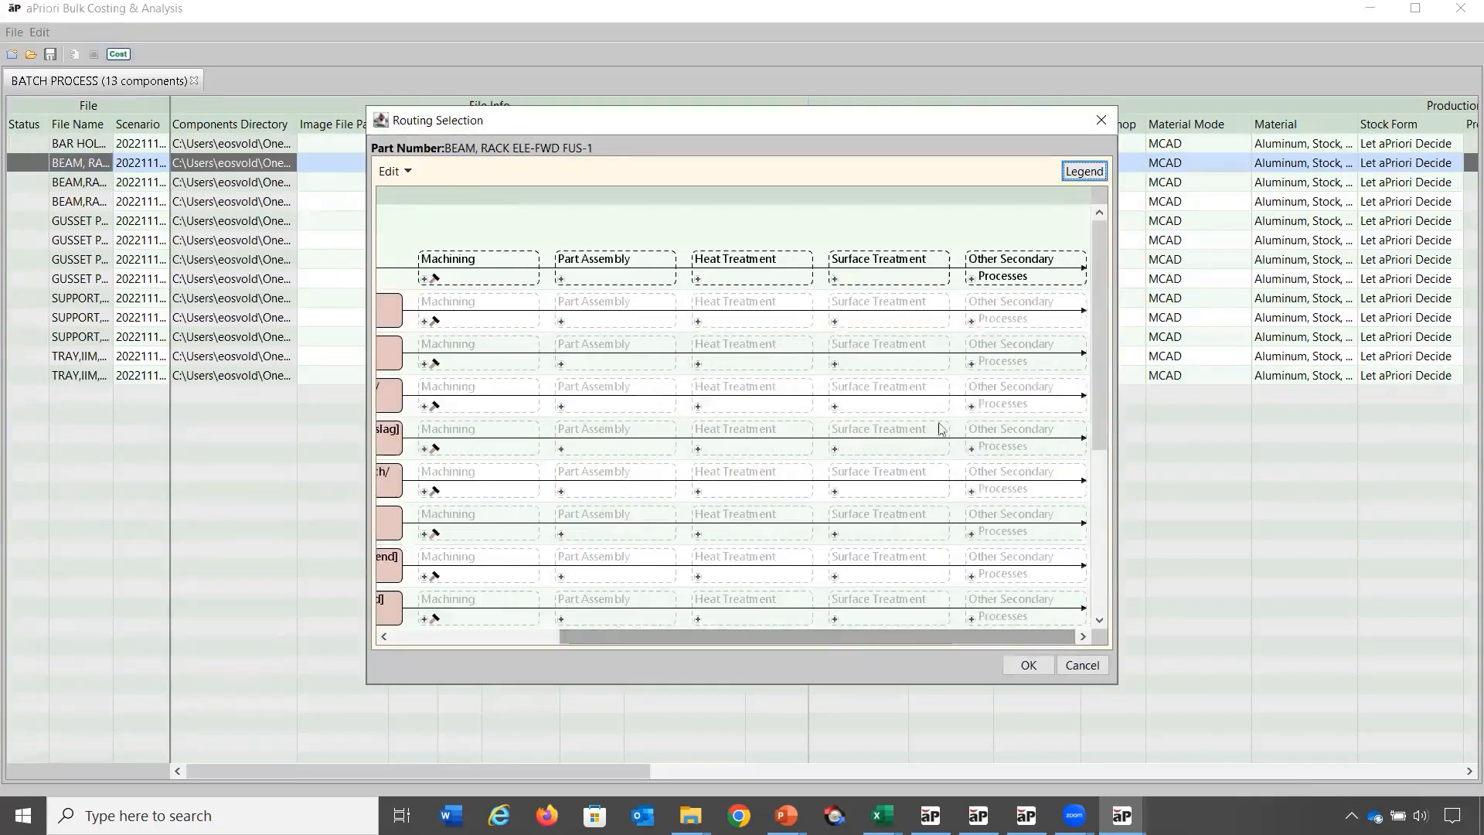
left_click(837, 282)
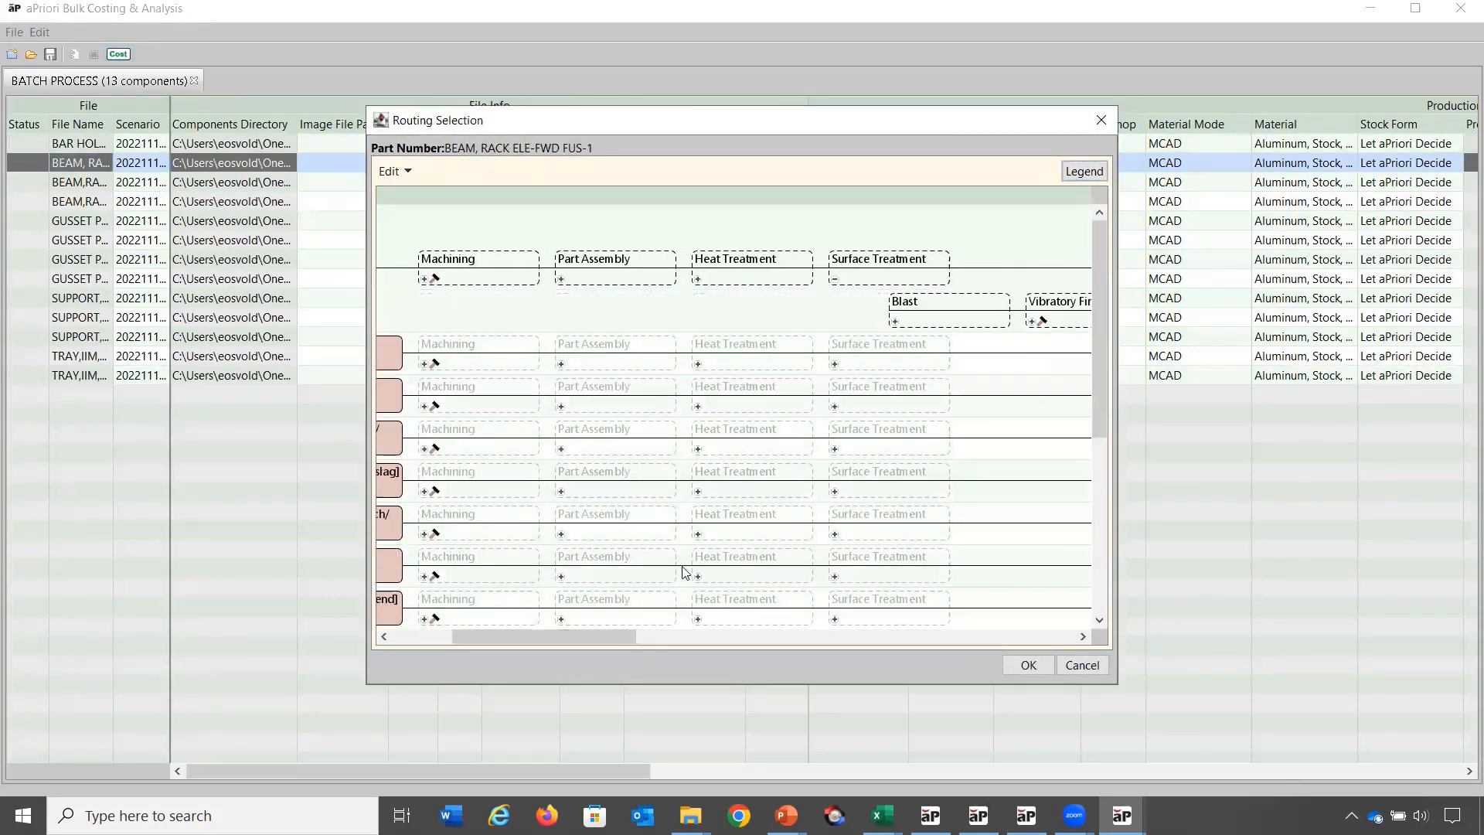
left_click_drag(616, 640, 920, 637)
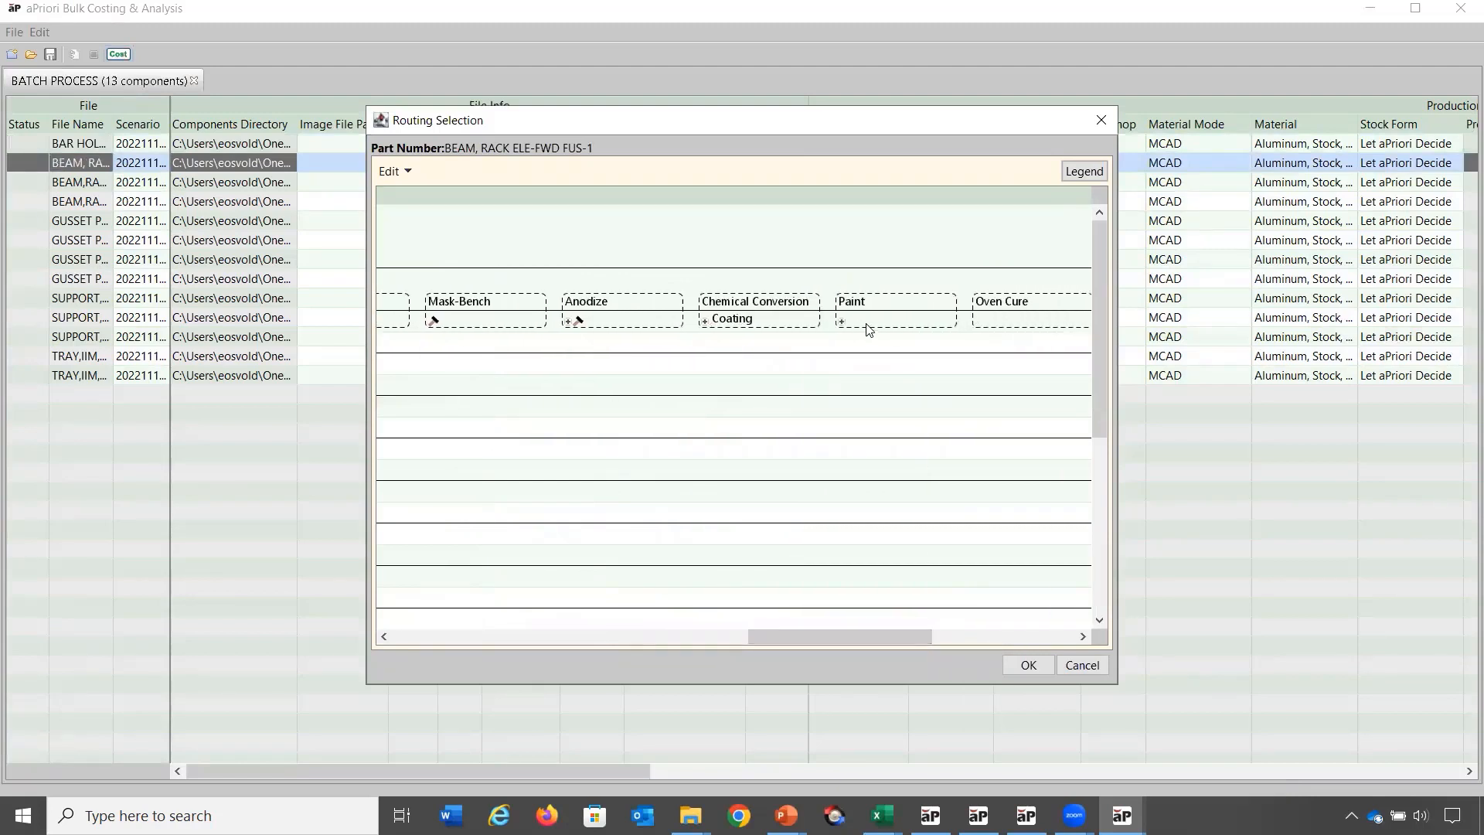
left_click(841, 322)
left_click_drag(765, 636, 898, 640)
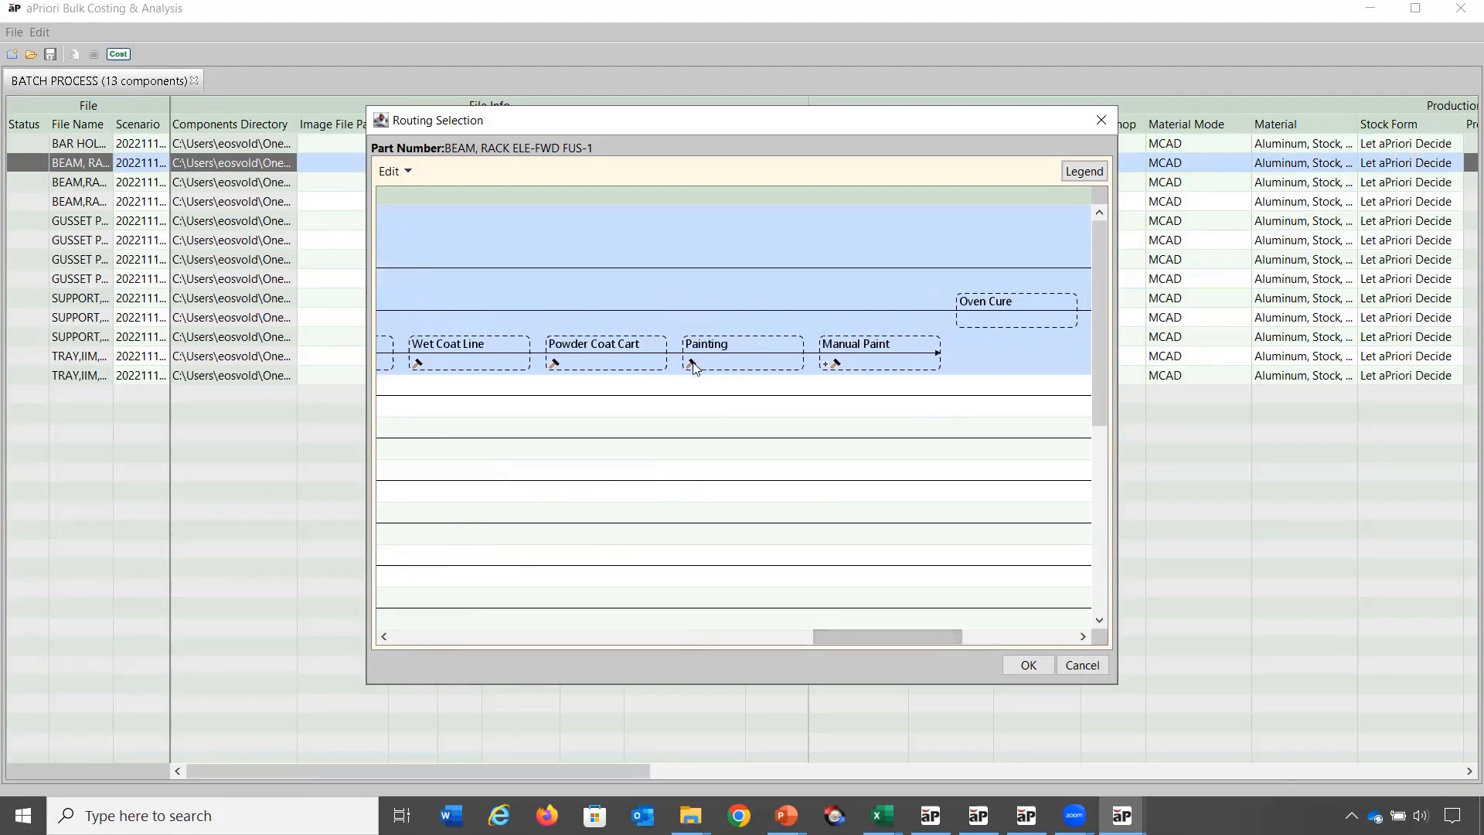
Set up Powder Coat Cart with RAL 1011 Brown Biege (Gloss) top coat powder and 100 µm top coat thickness, and accept the routing.
left_click(554, 365)
left_click(554, 363)
left_click(795, 289)
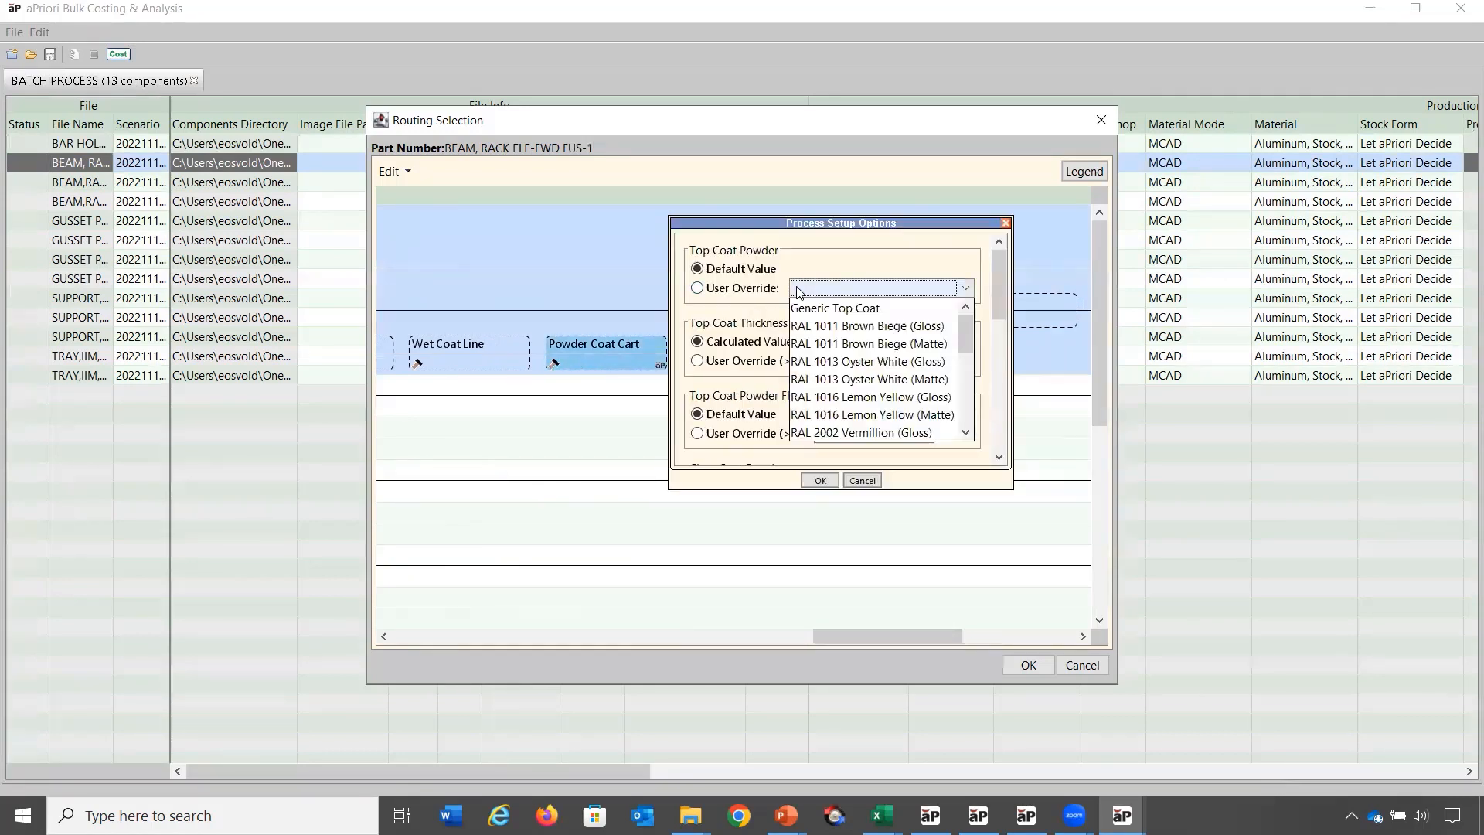
left_click(818, 327)
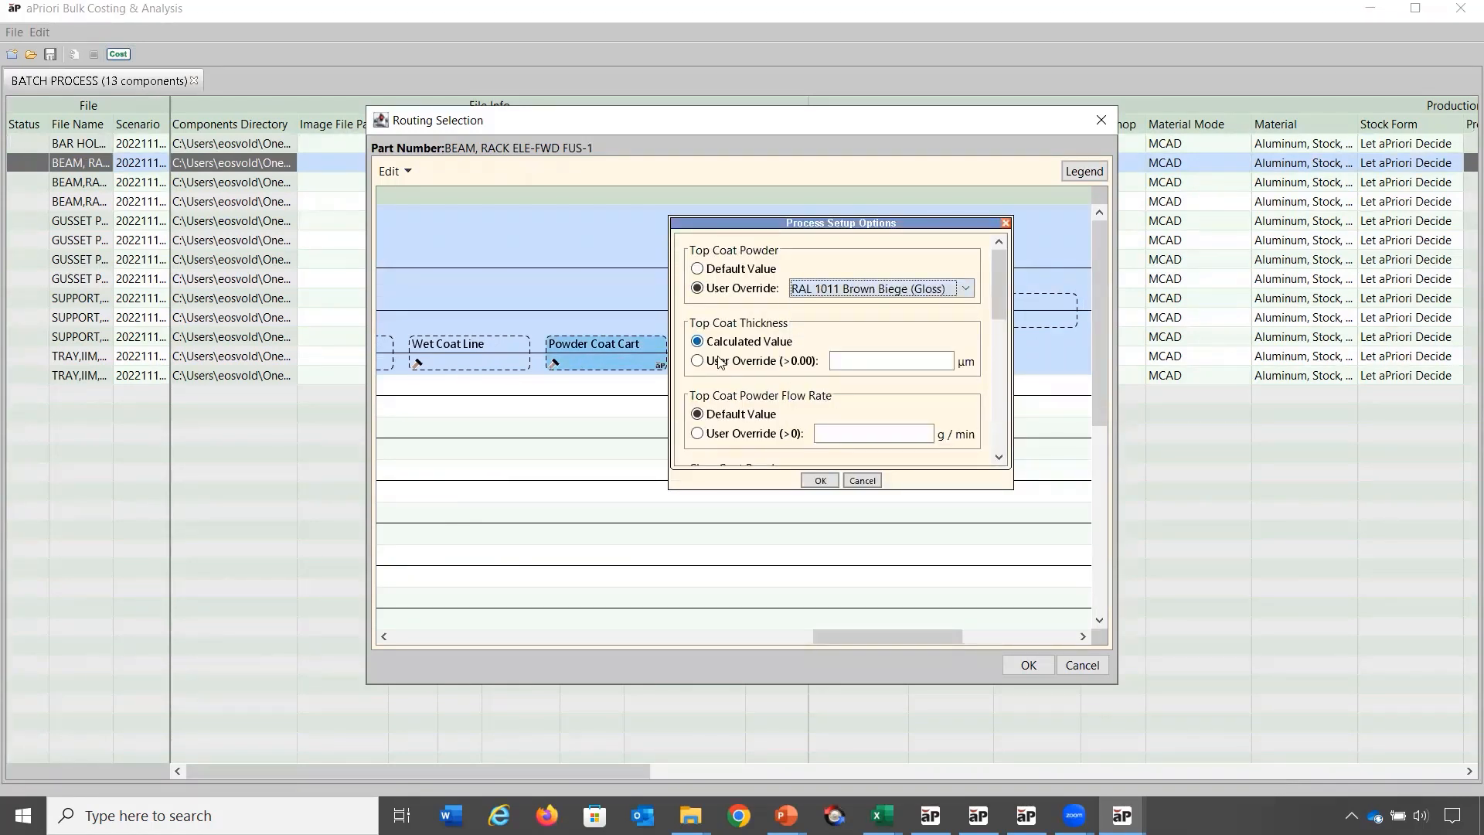
left_click(848, 365)
type("100")
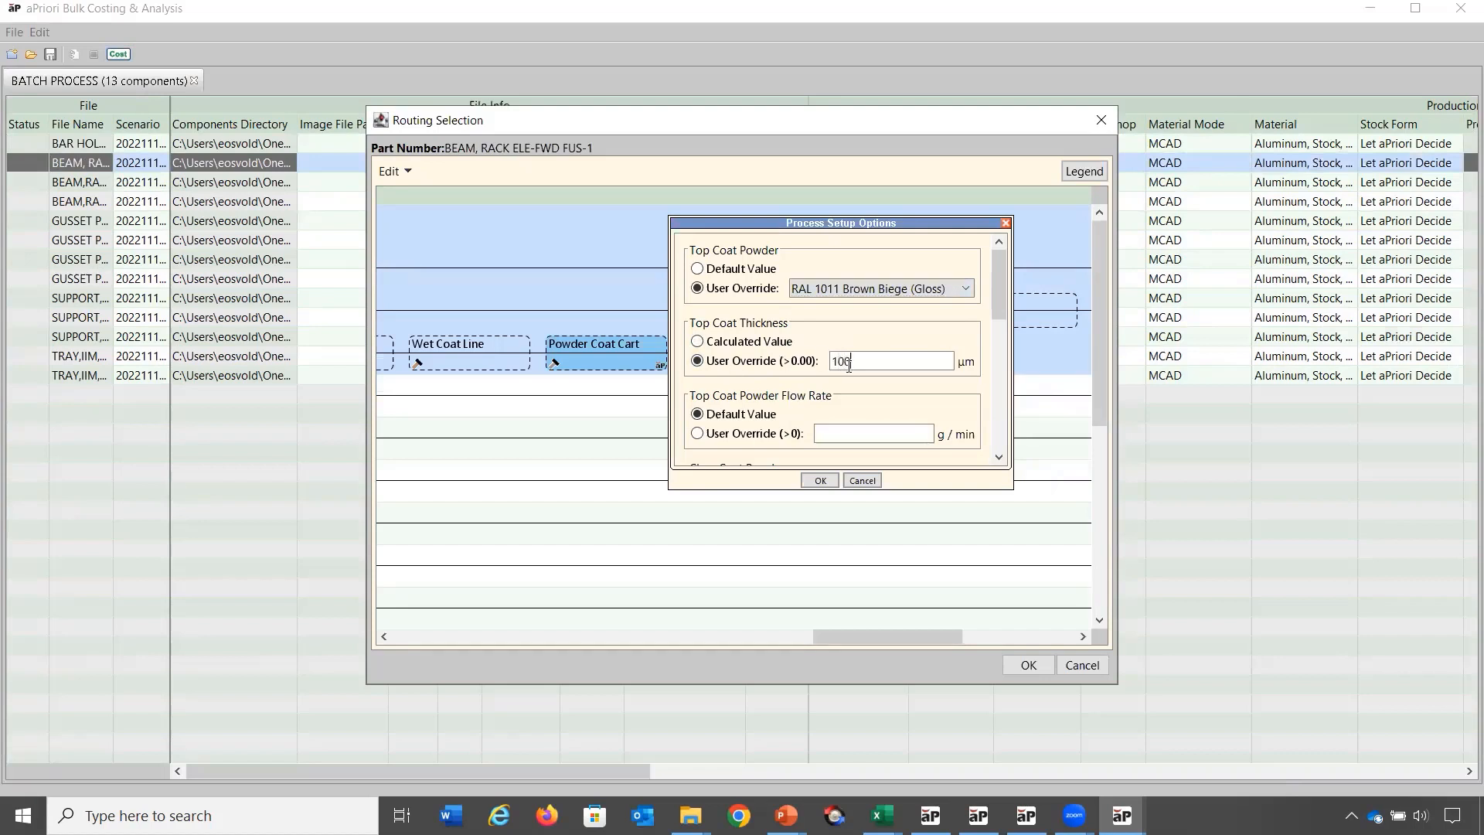
left_click(820, 481)
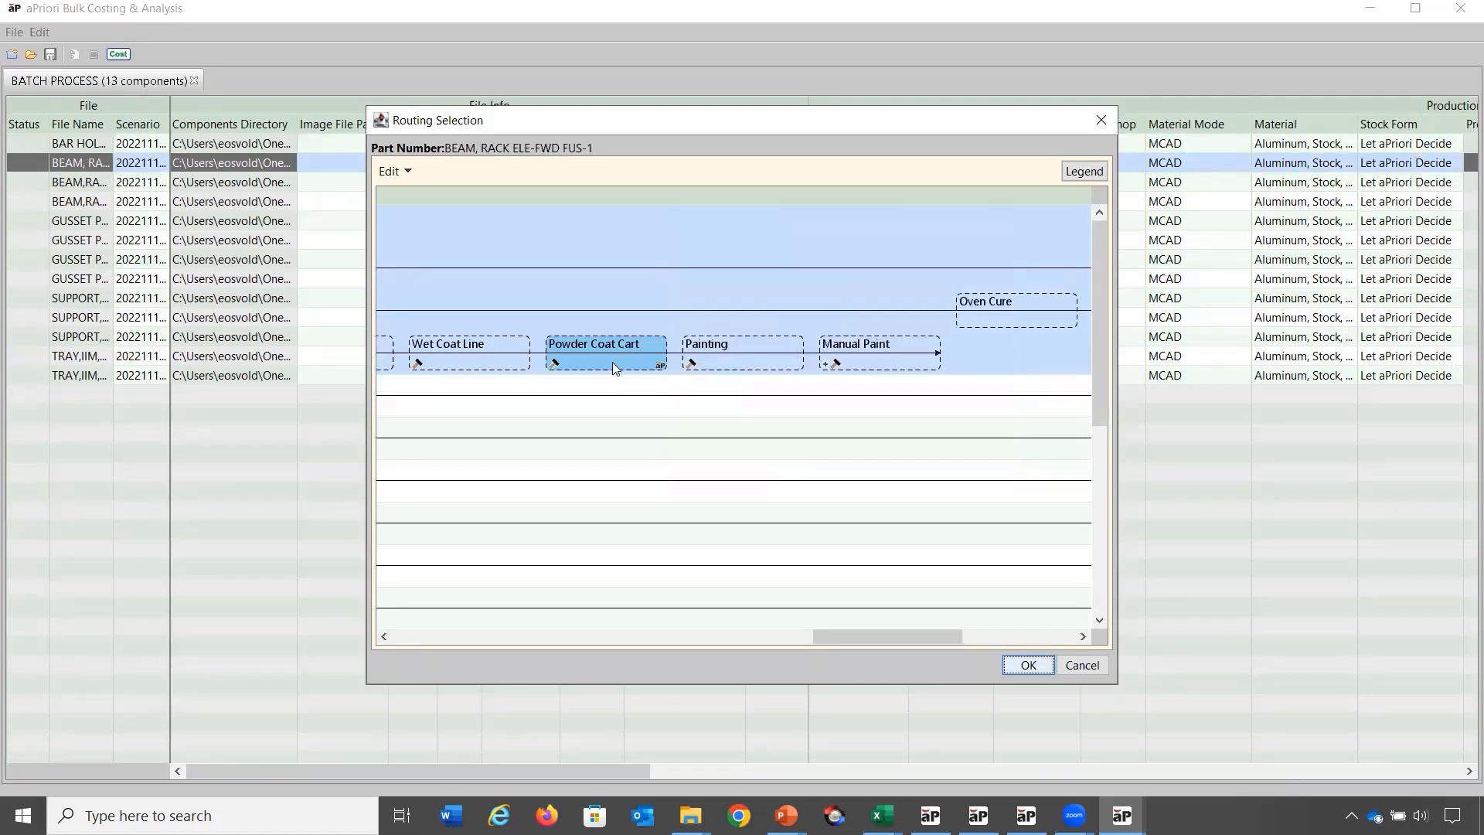
right_click(613, 361)
left_click(673, 408)
left_click(1028, 665)
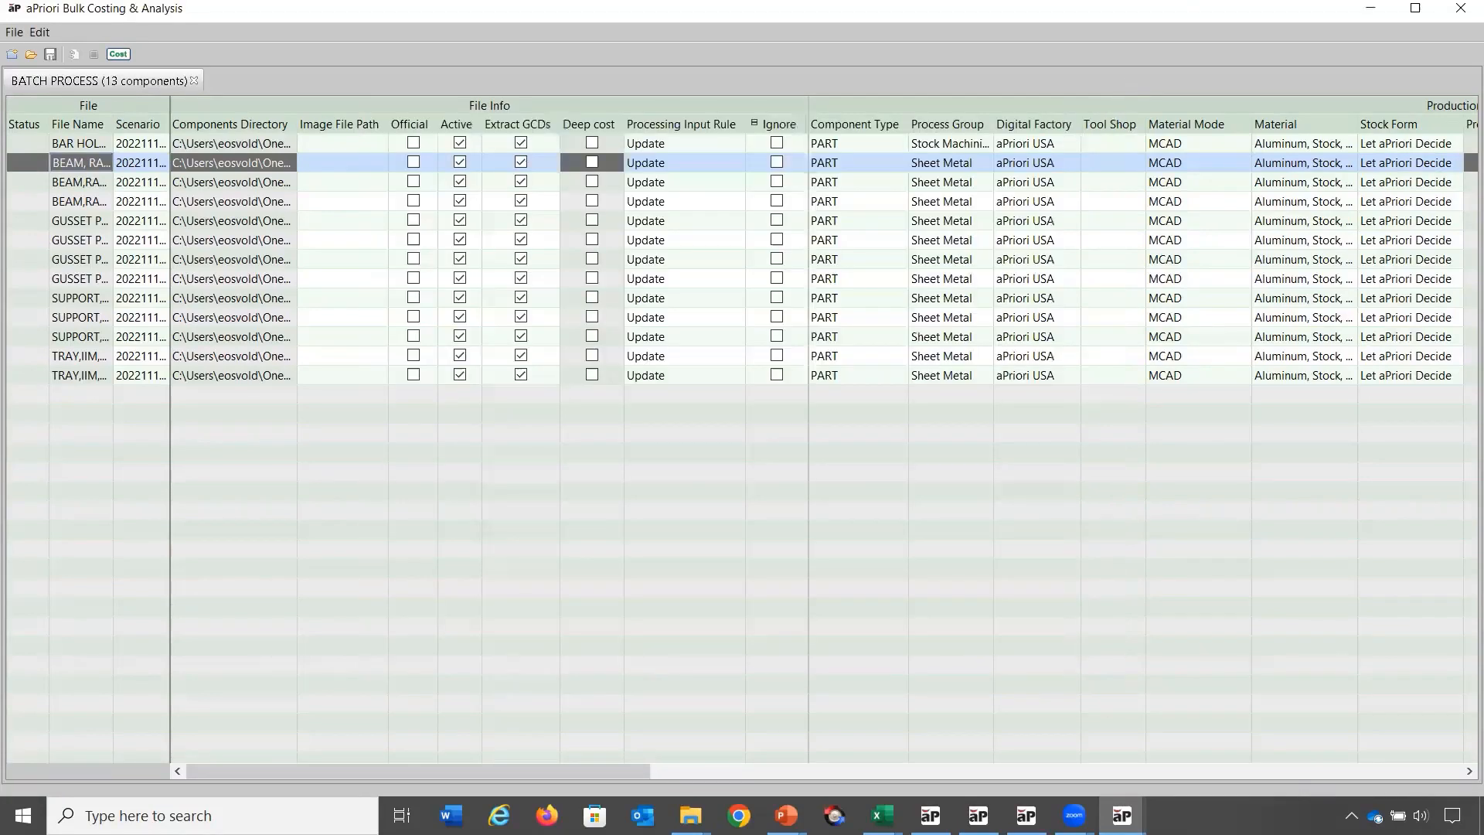
Run bulk costing for the BATCH PROCESS components, saving and closing the open scenarios.
left_click(118, 53)
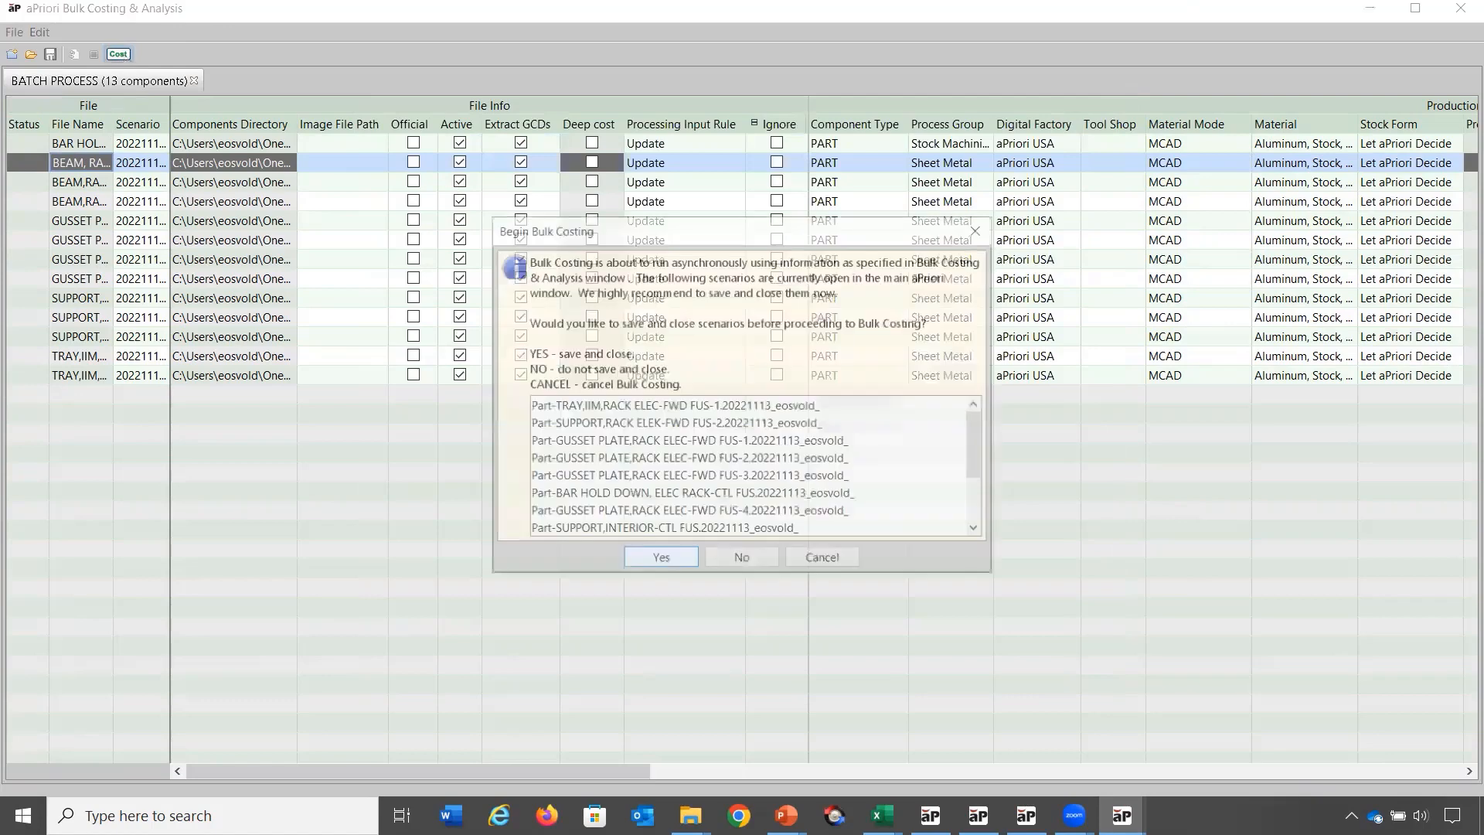
left_click(660, 559)
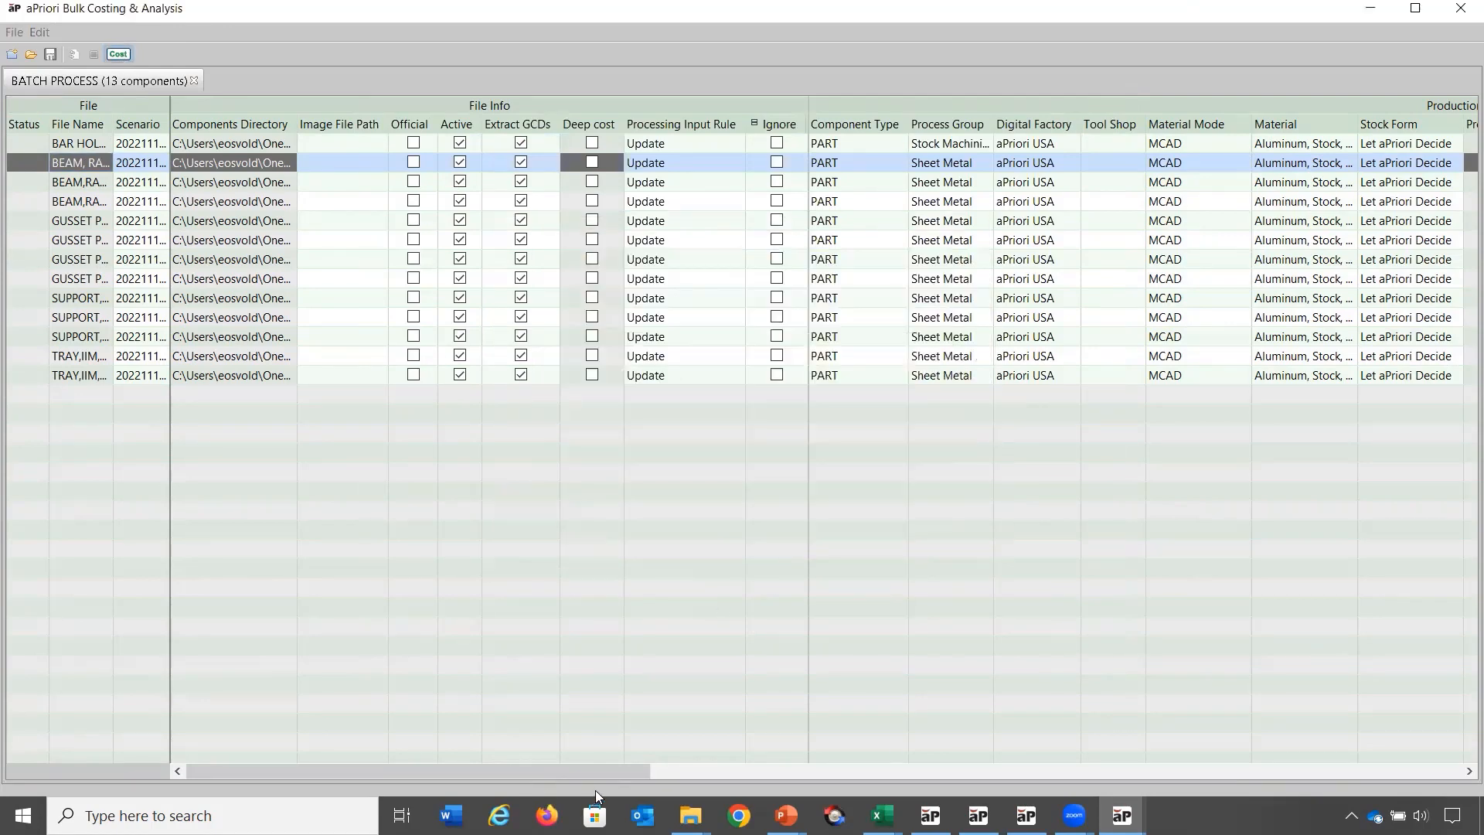
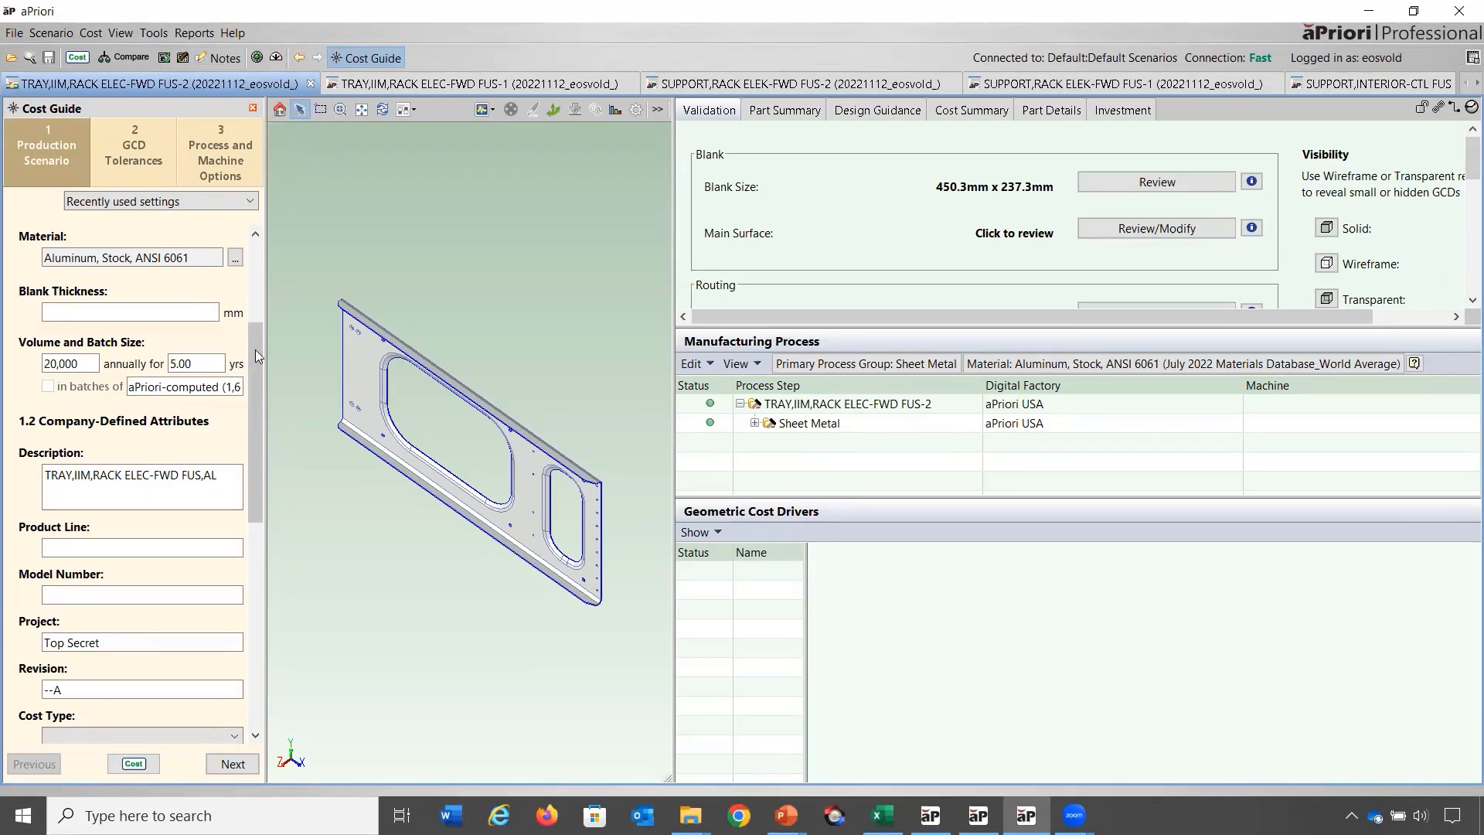
Review the production scenario inputs, status and cost maturity of the TRAY,IIM,RACK ELEC-FWD FUS-2 and FUS-1 parts.
left_click_drag(255, 350, 253, 605)
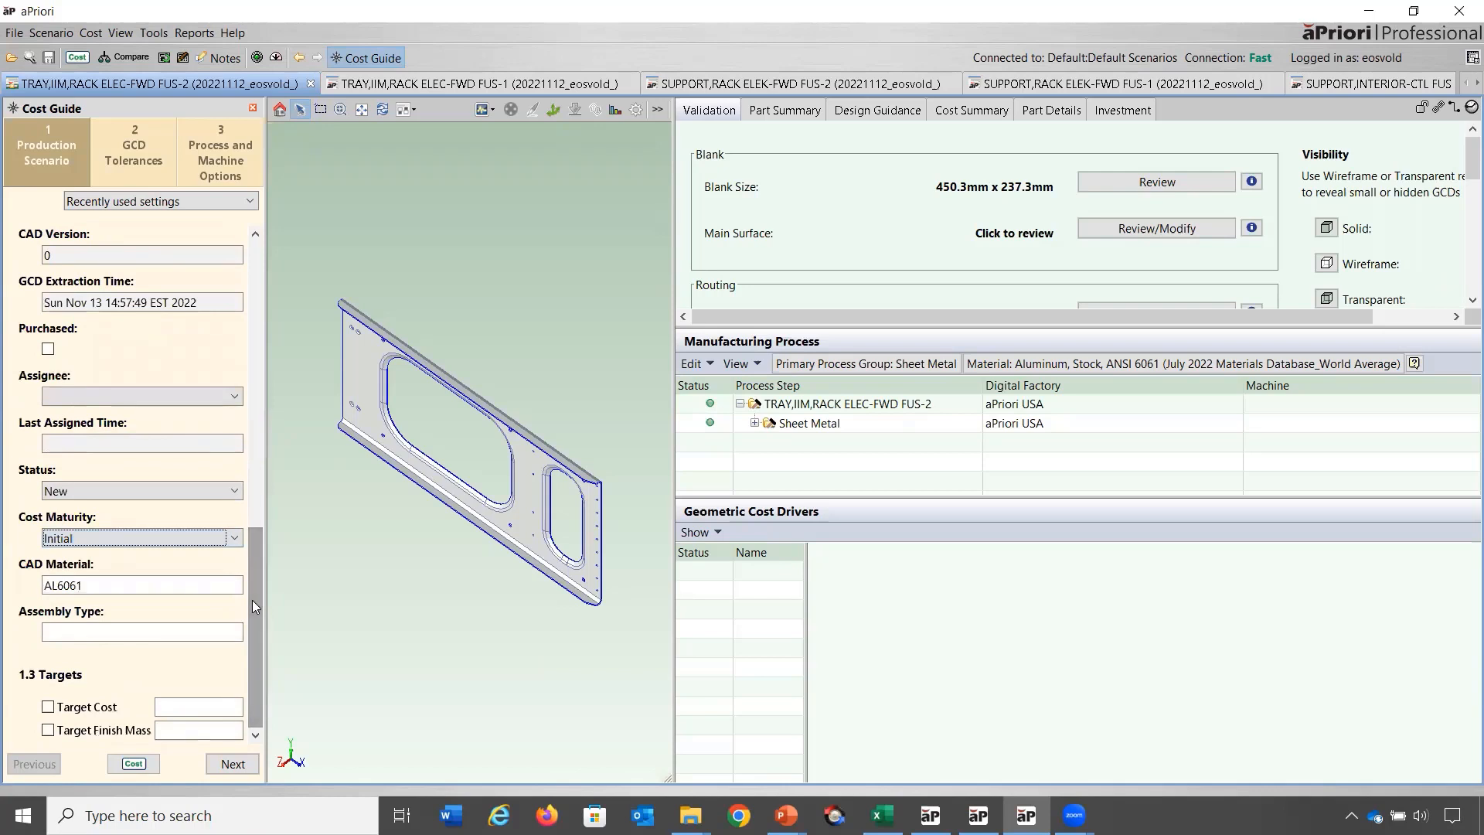
left_click(130, 545)
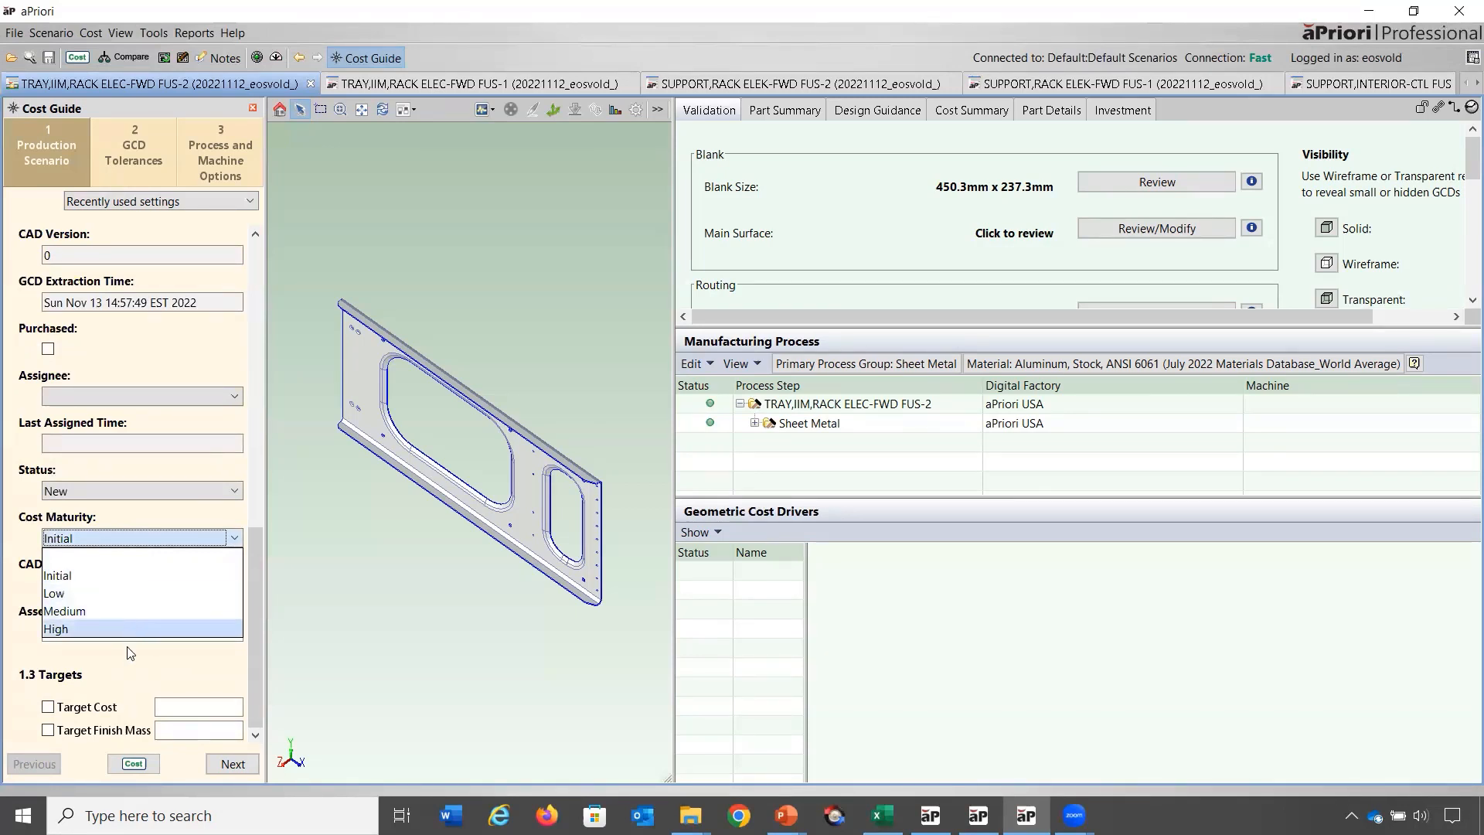
left_click(135, 670)
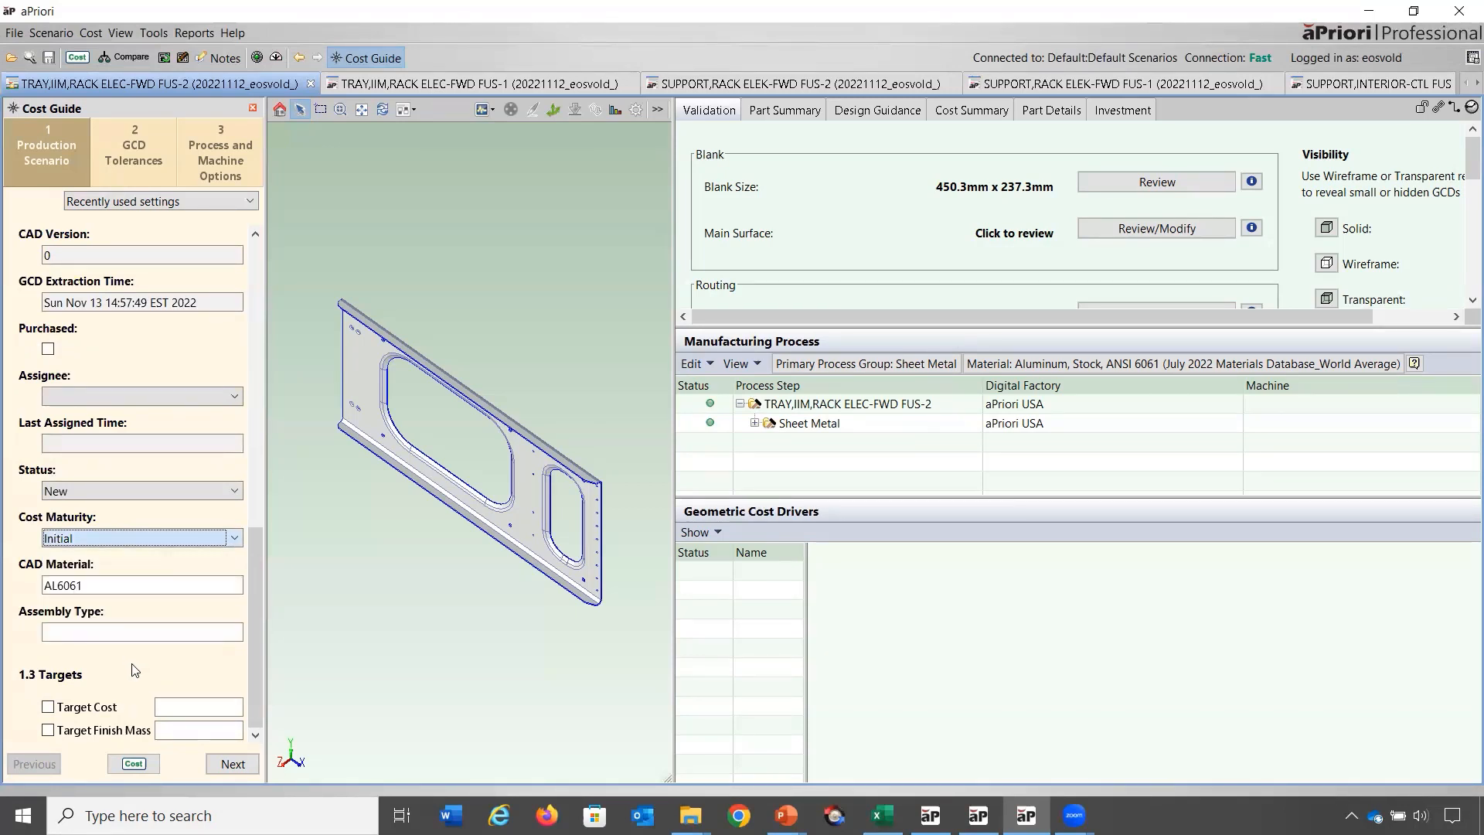
scroll(135, 669, "up", 10)
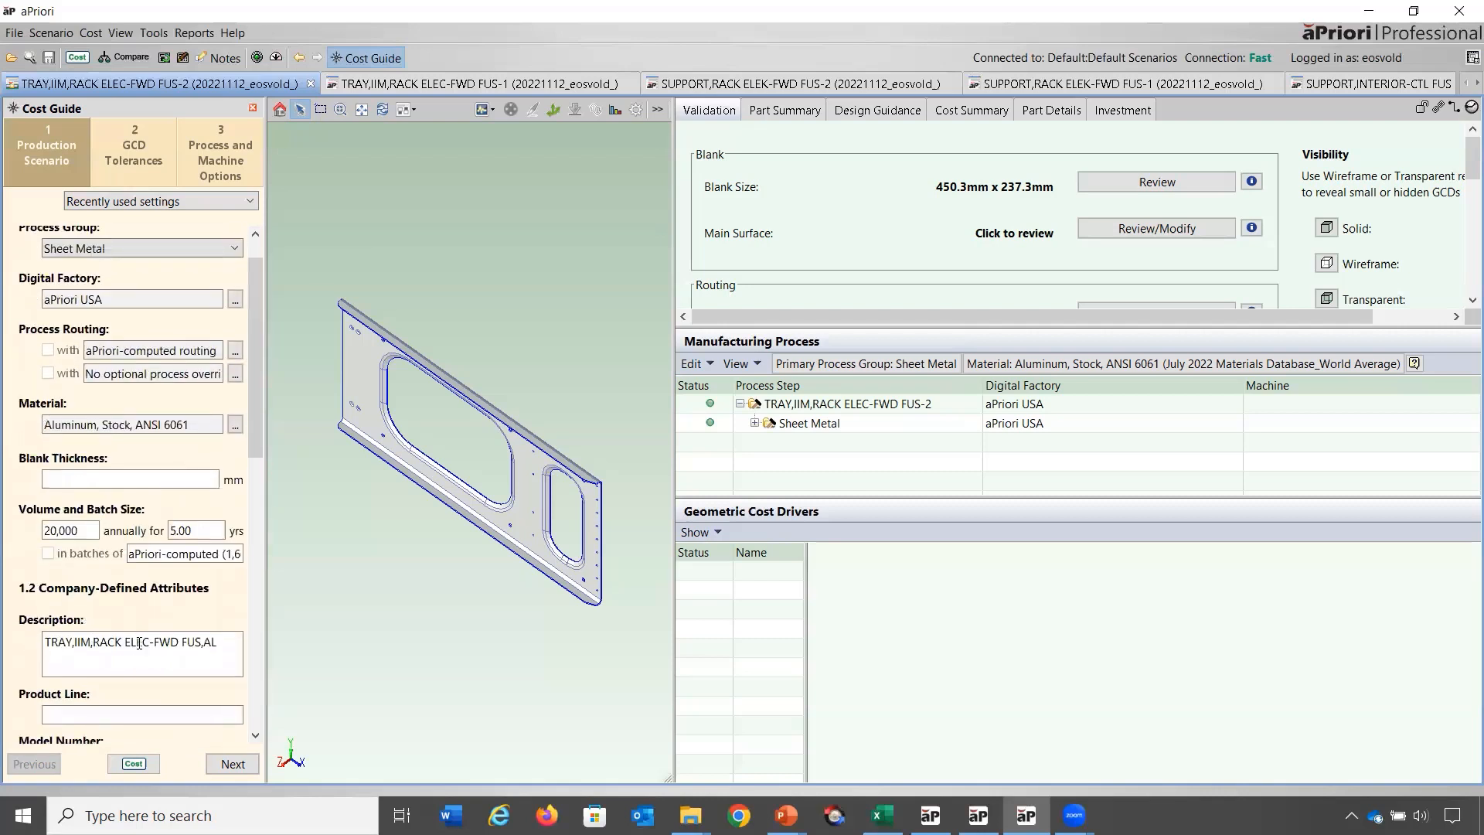
scroll(147, 634, "down", 1)
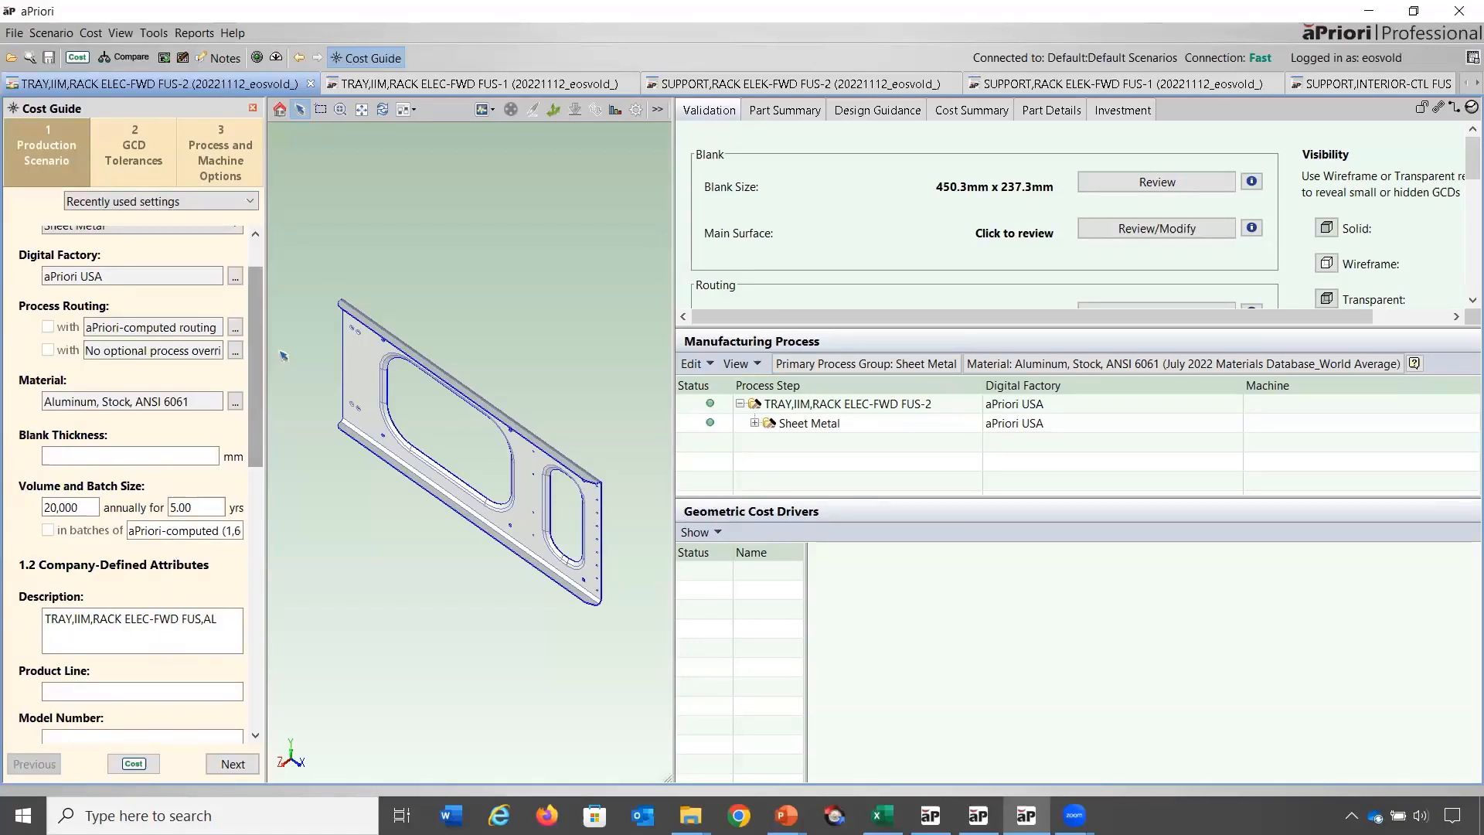
left_click_drag(255, 362, 253, 620)
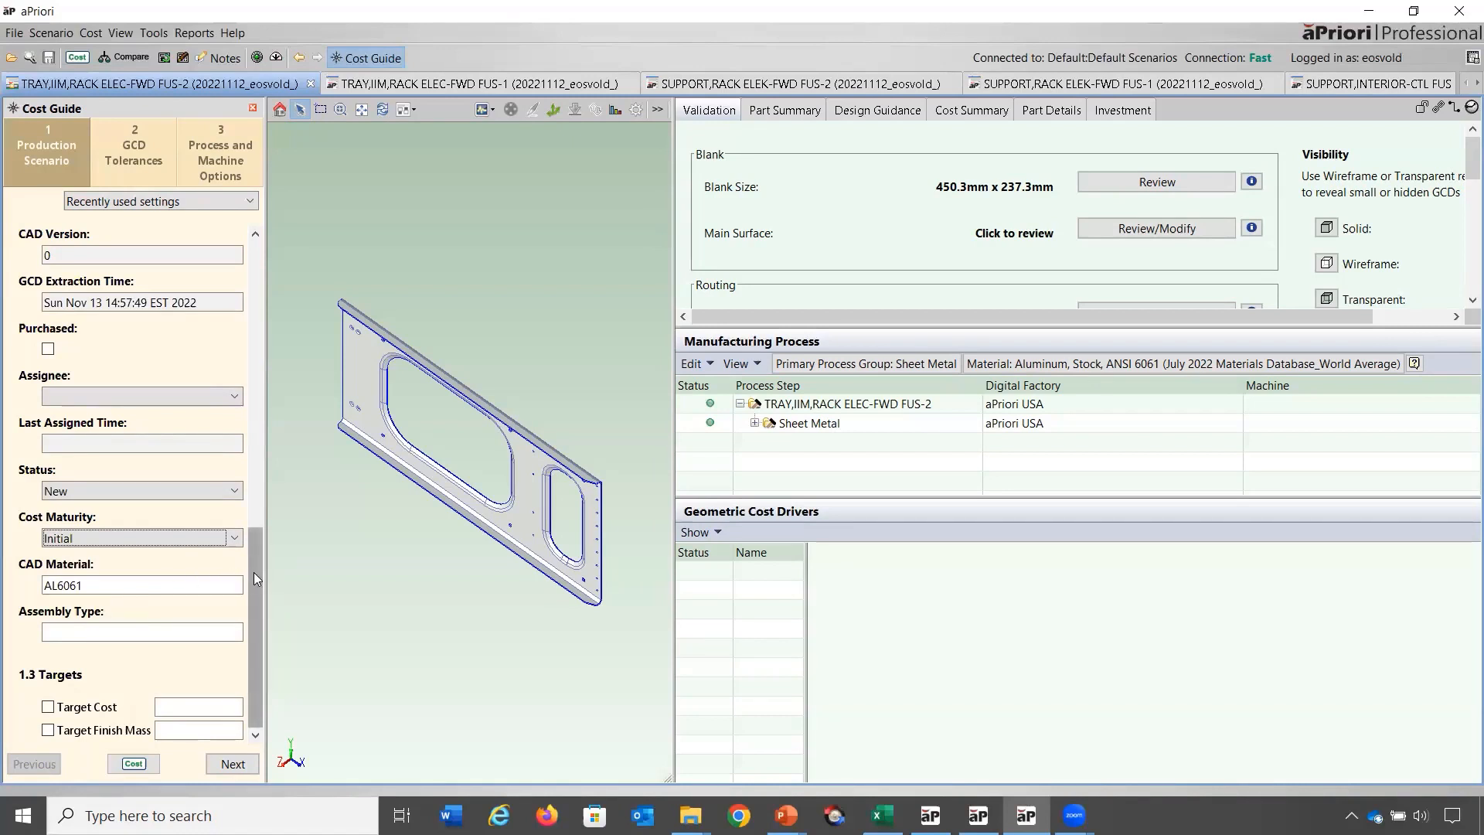
scroll(250, 490, "up", 10)
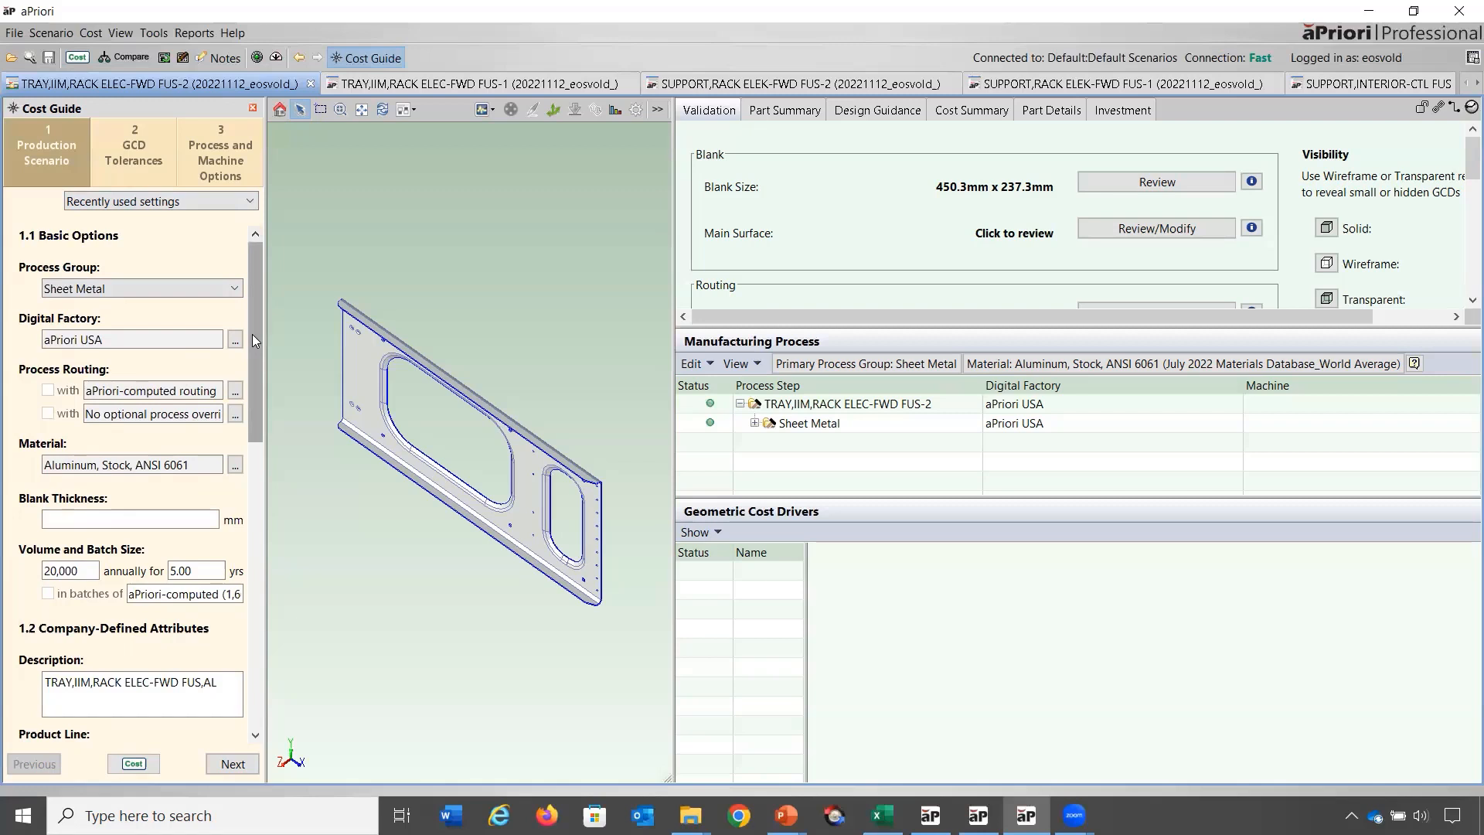
left_click_drag(252, 334, 260, 649)
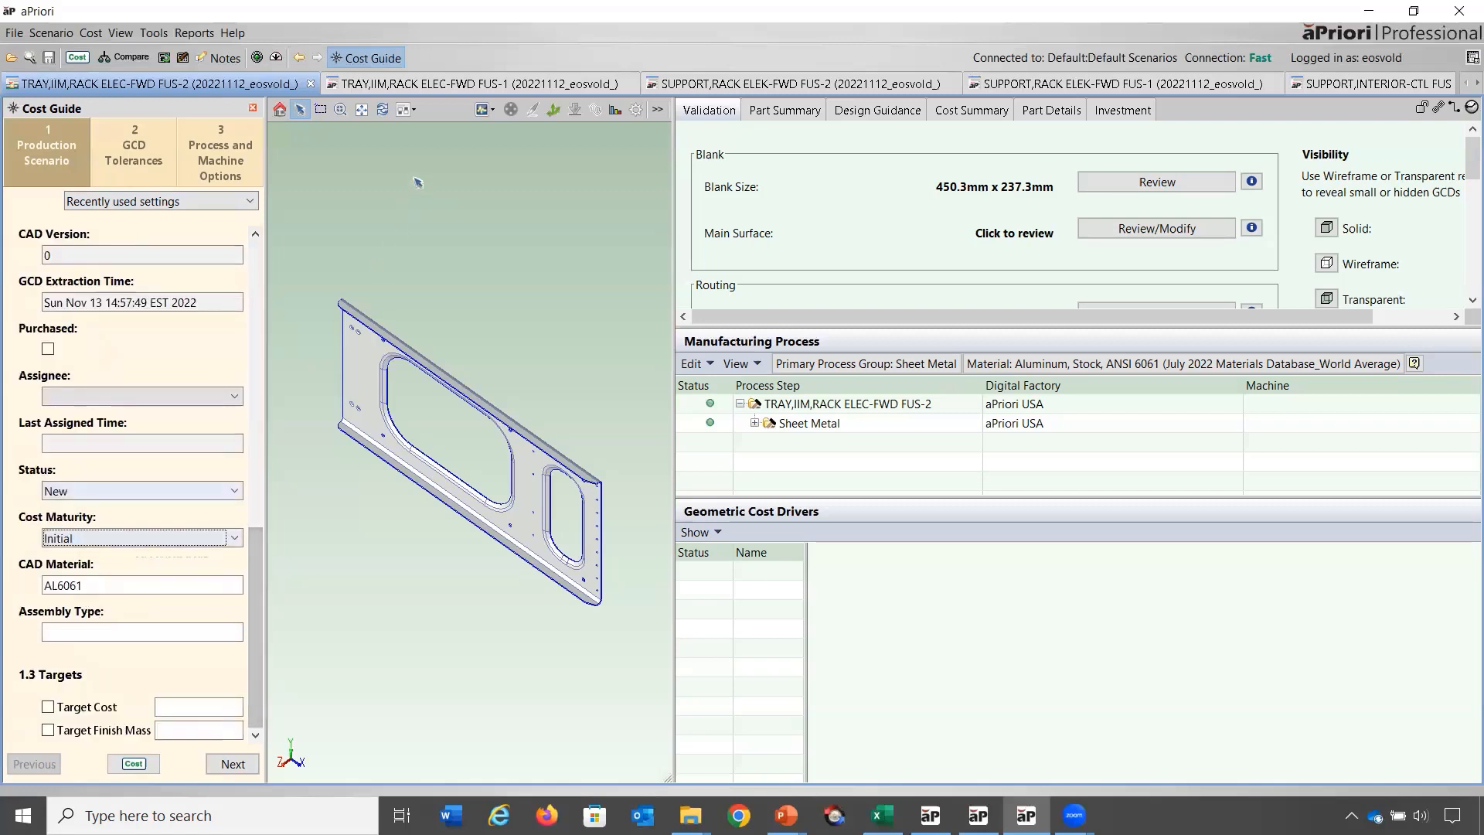
left_click(421, 85)
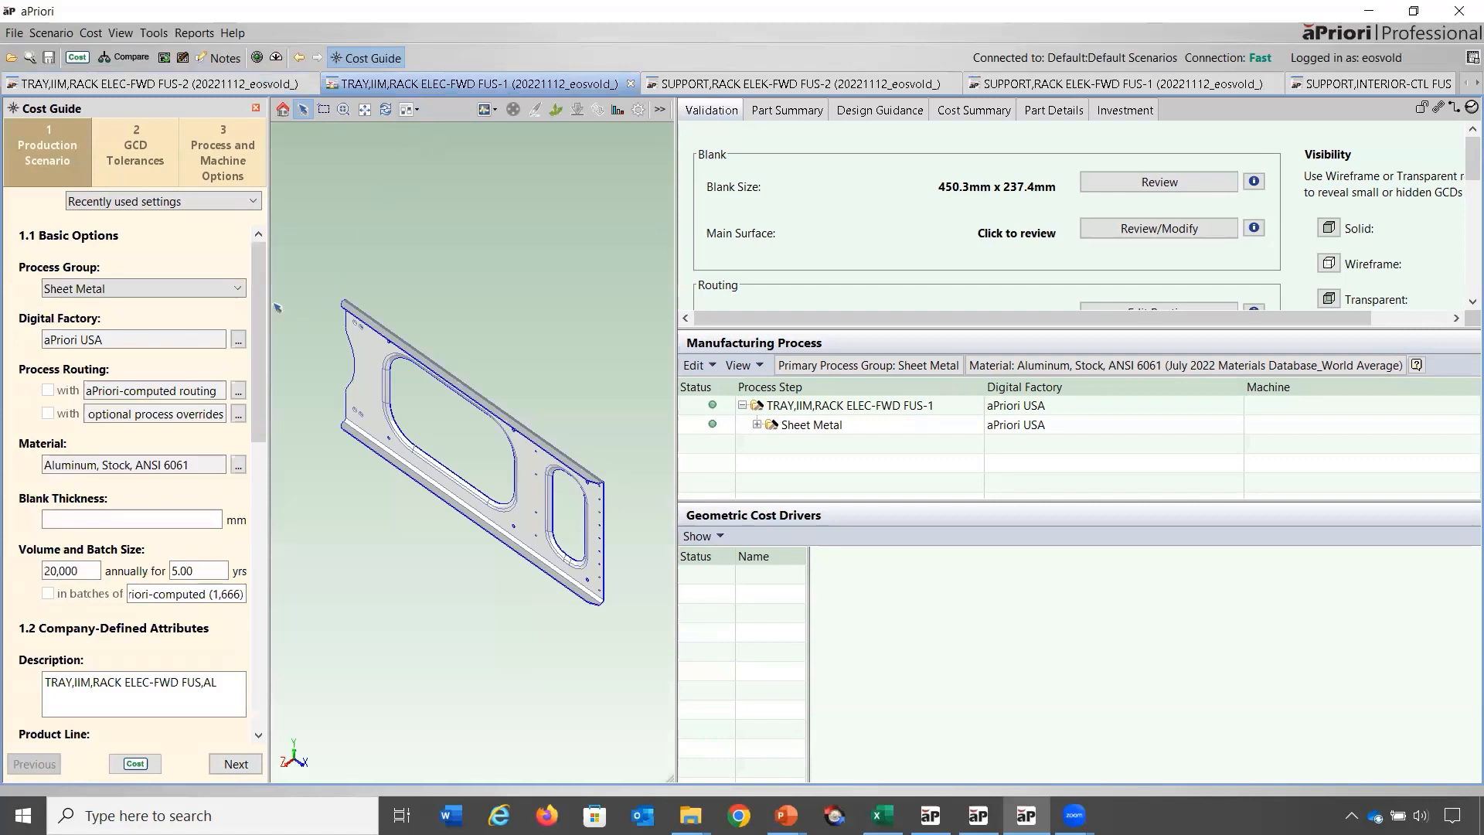
left_click_drag(258, 292, 258, 577)
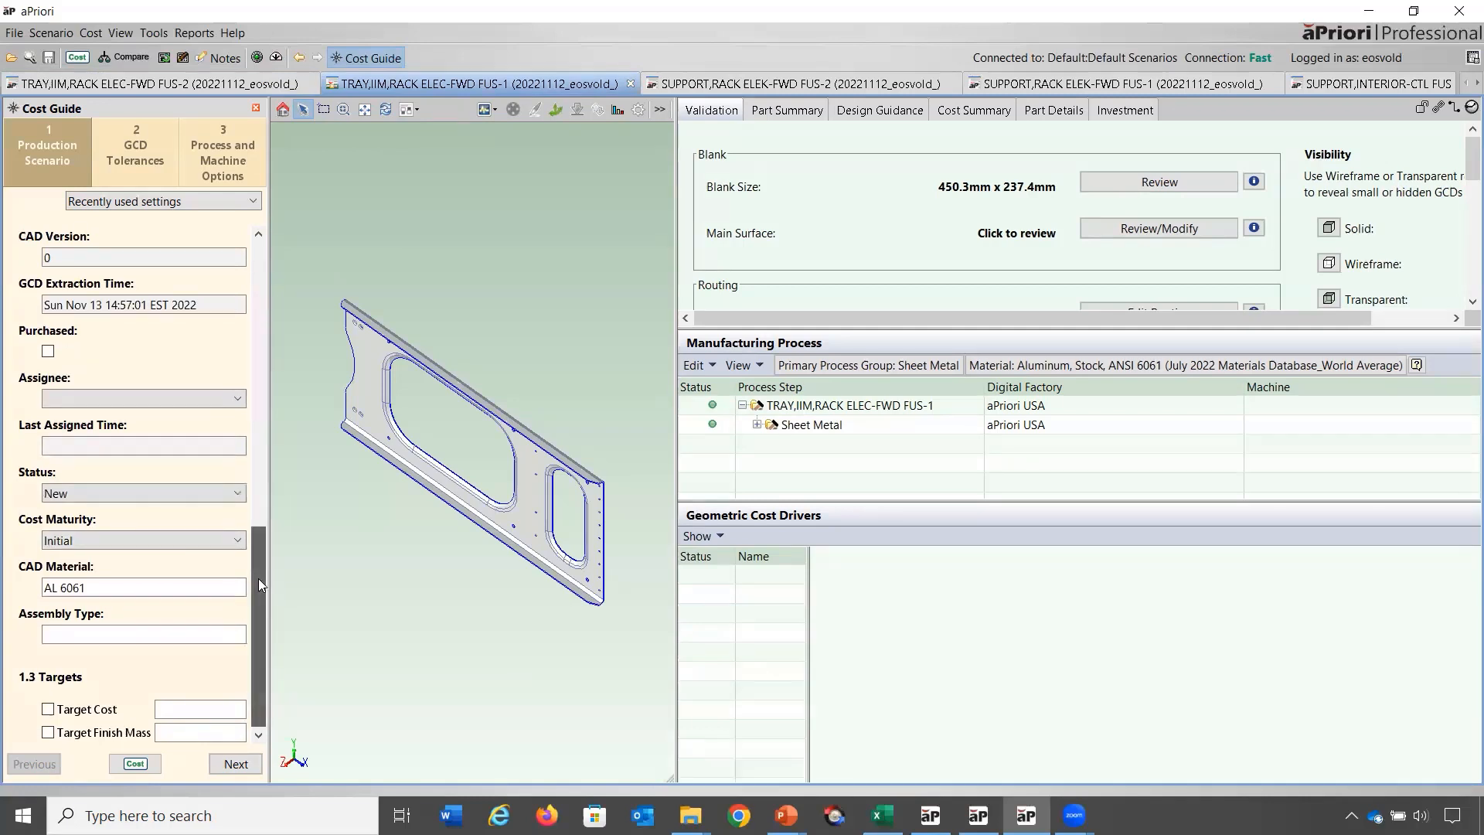
left_click_drag(258, 578, 269, 171)
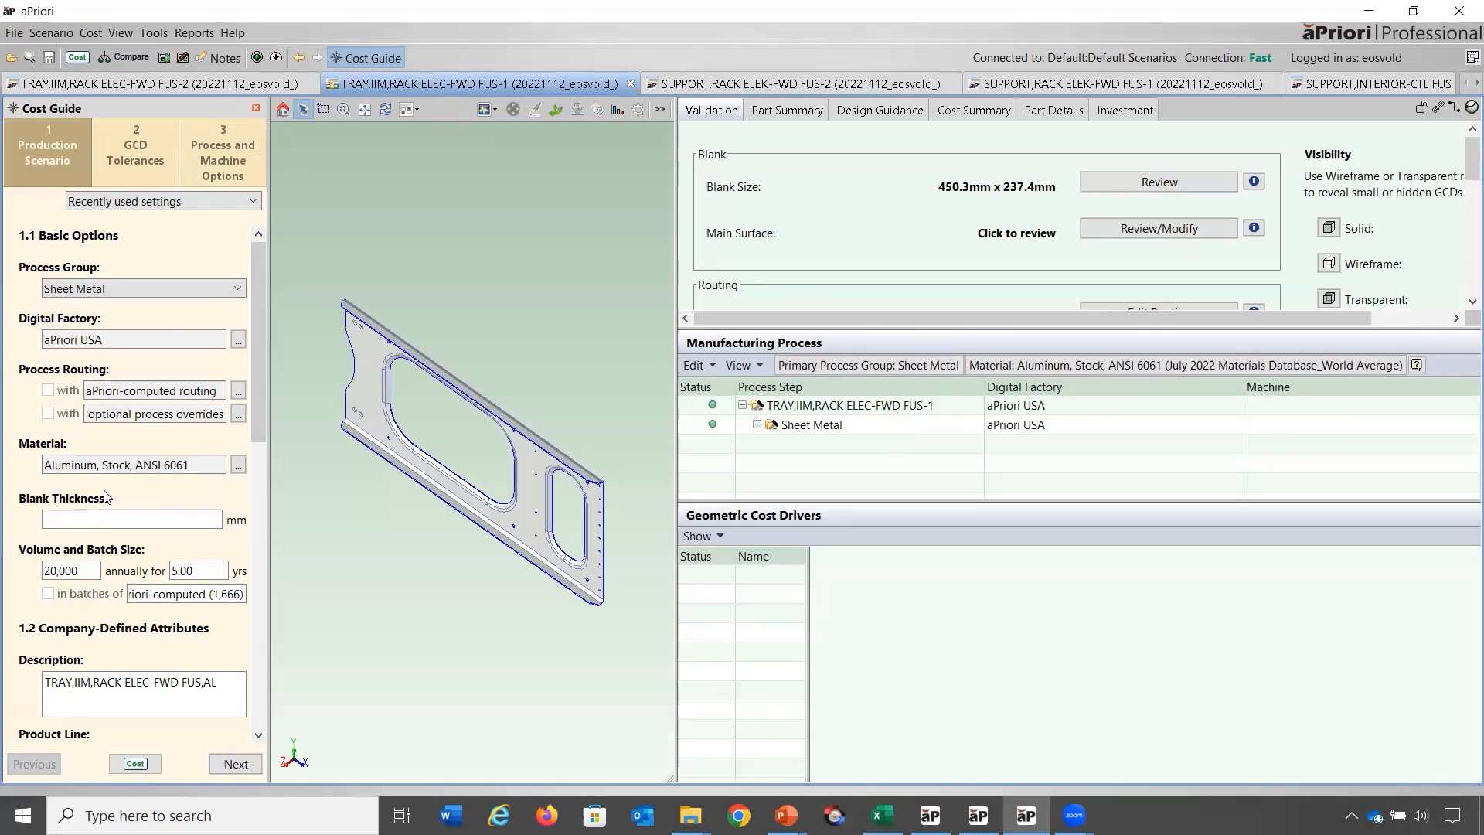
Create a dynamic roll-up named New with the scenario name New.
left_click(14, 34)
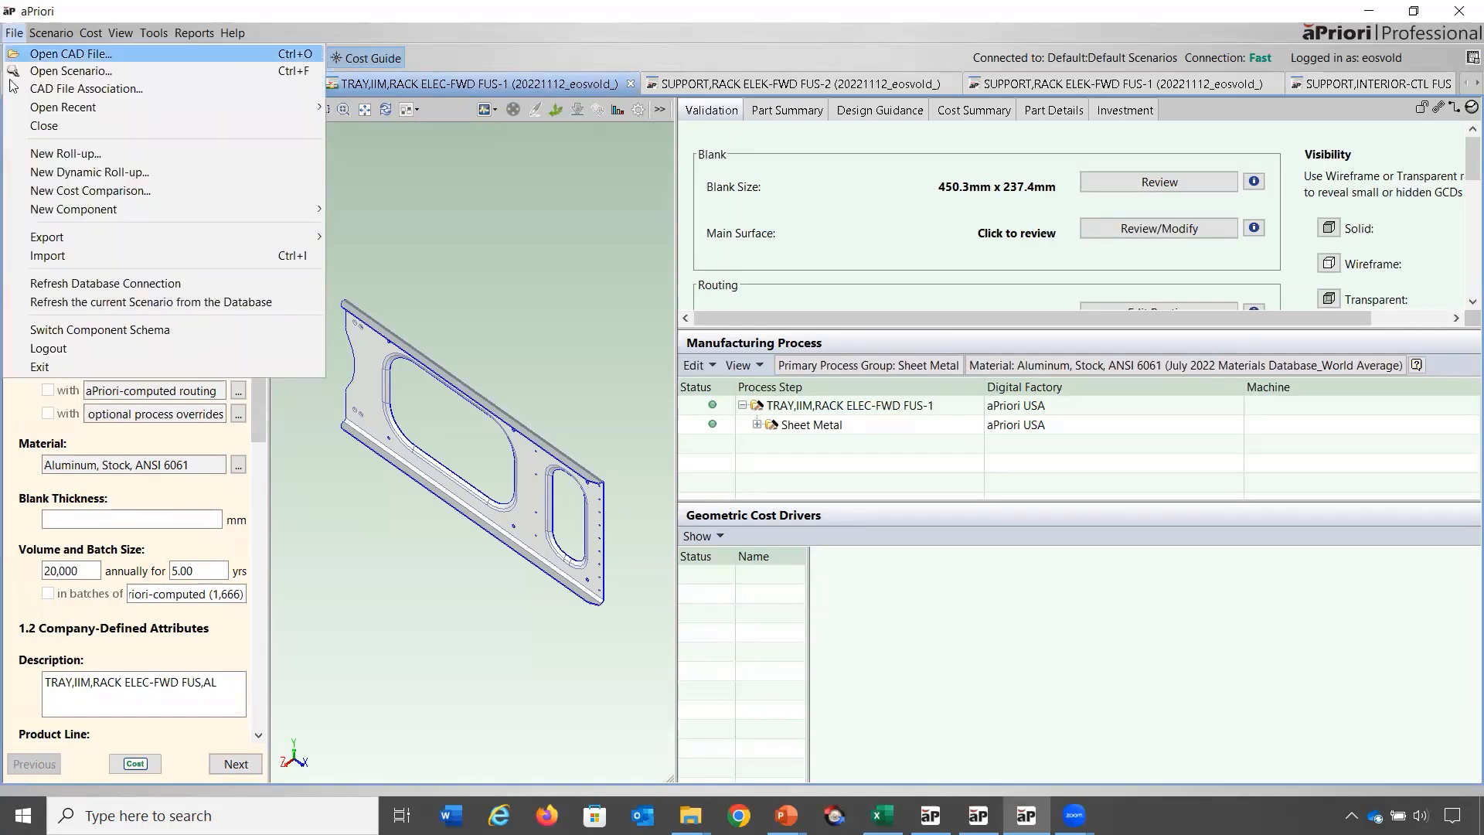
left_click(25, 173)
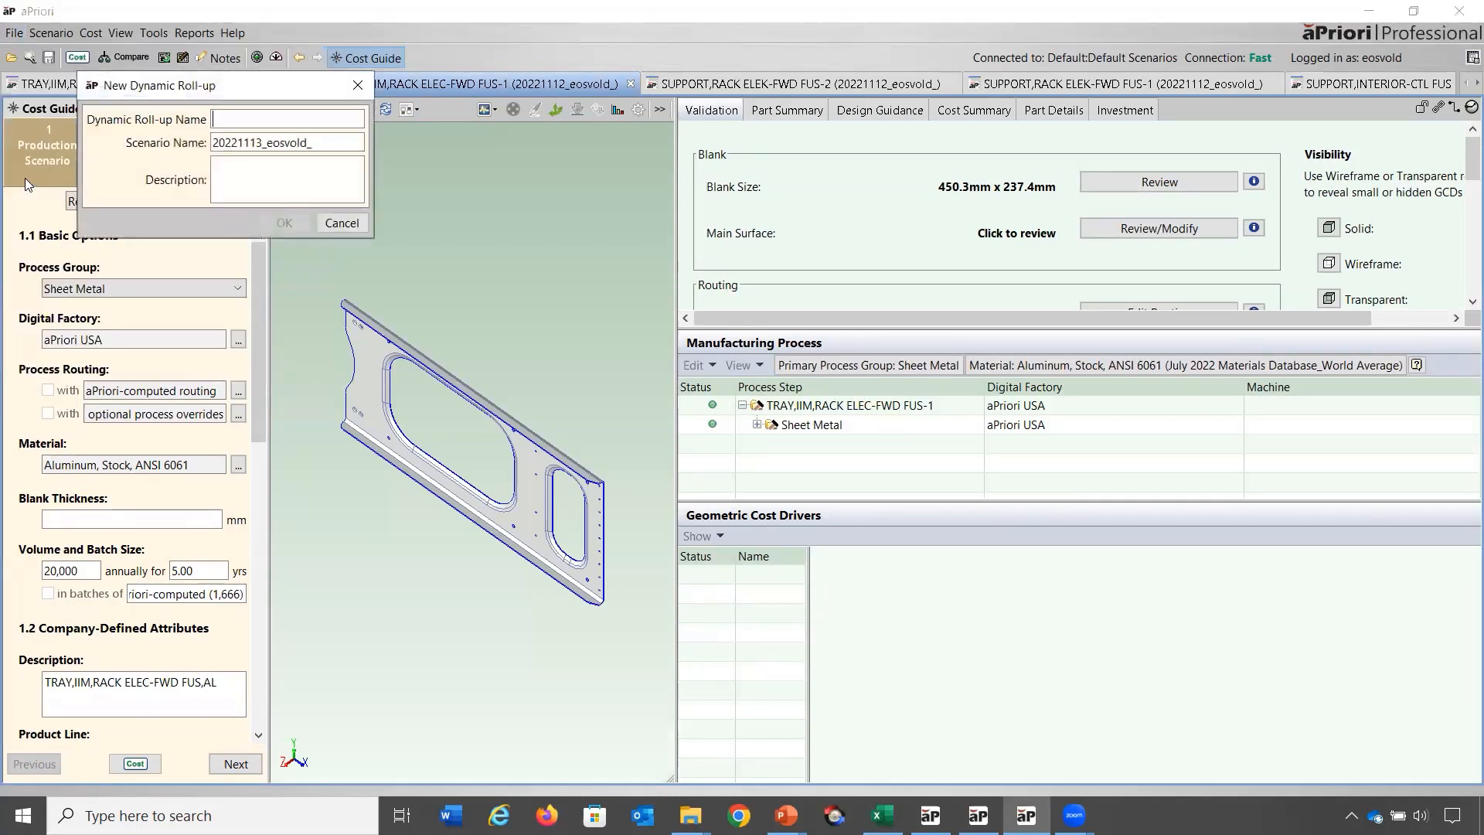
left_click_drag(225, 90, 385, 138)
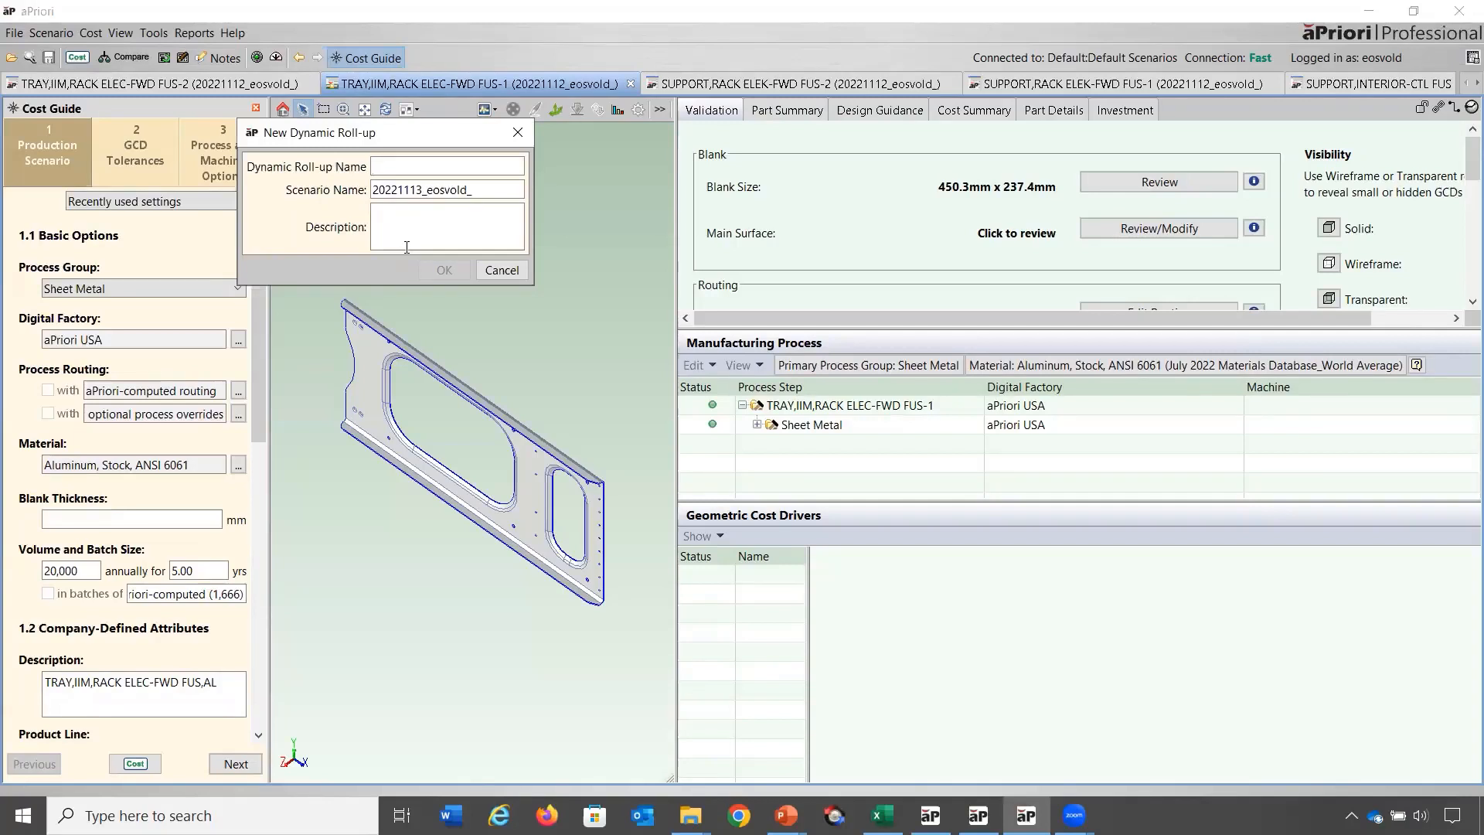
type("New")
key("Tab")
type("New")
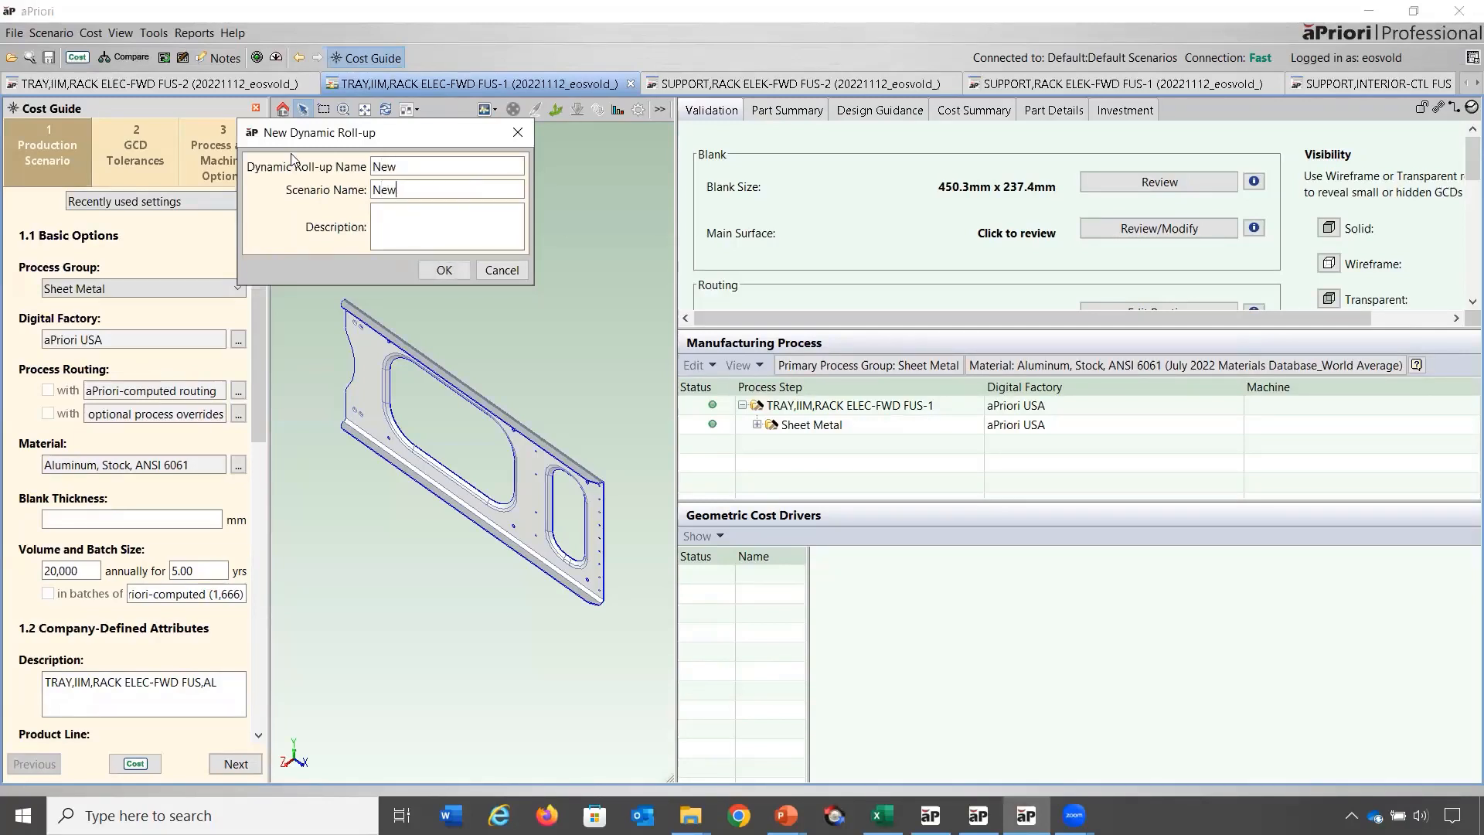
left_click(444, 271)
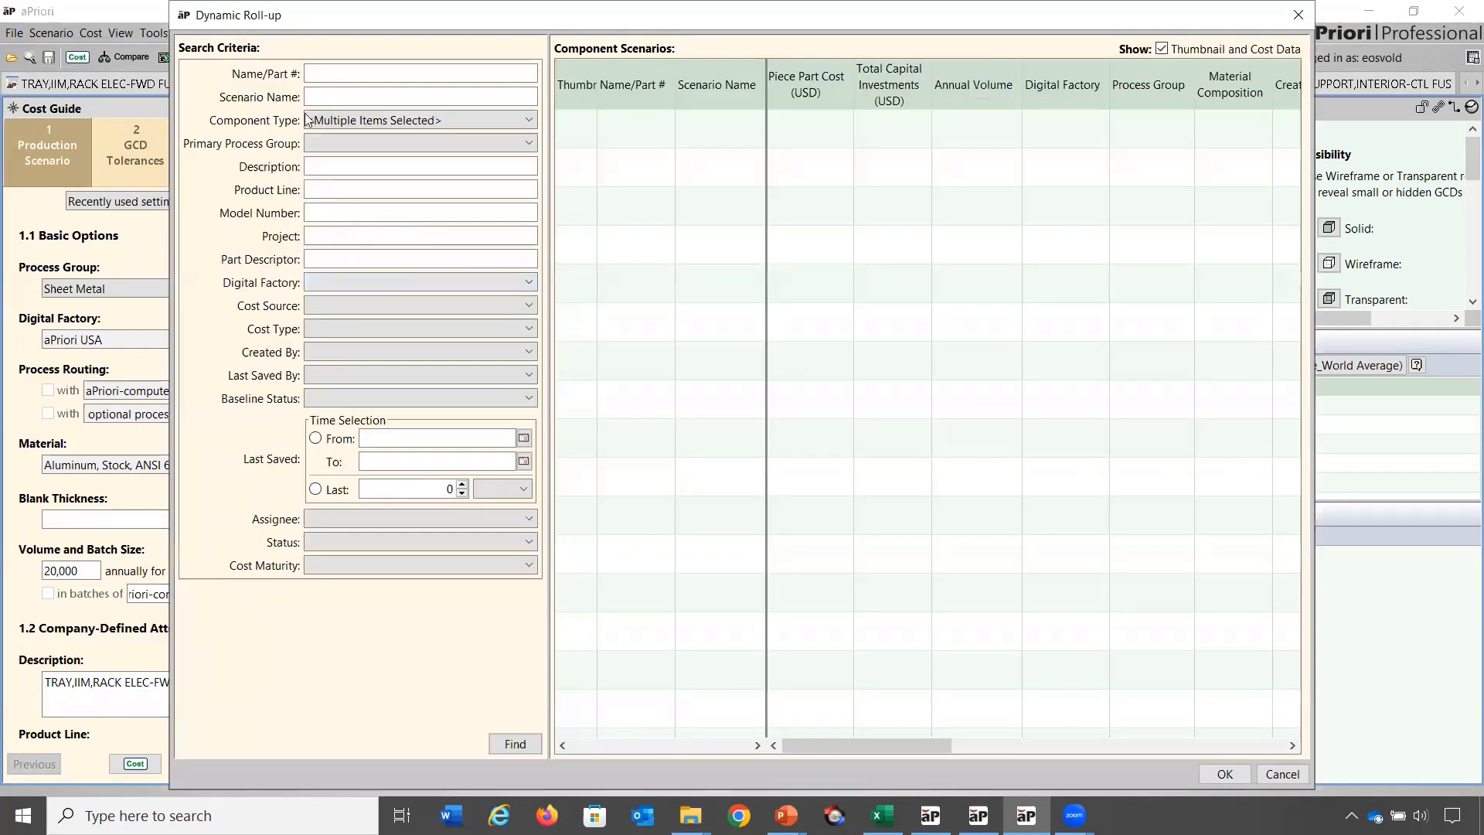
Find component scenarios with status New and cost maturity Initial, and build the dynamic roll-up from them.
left_click(320, 541)
left_click(333, 583)
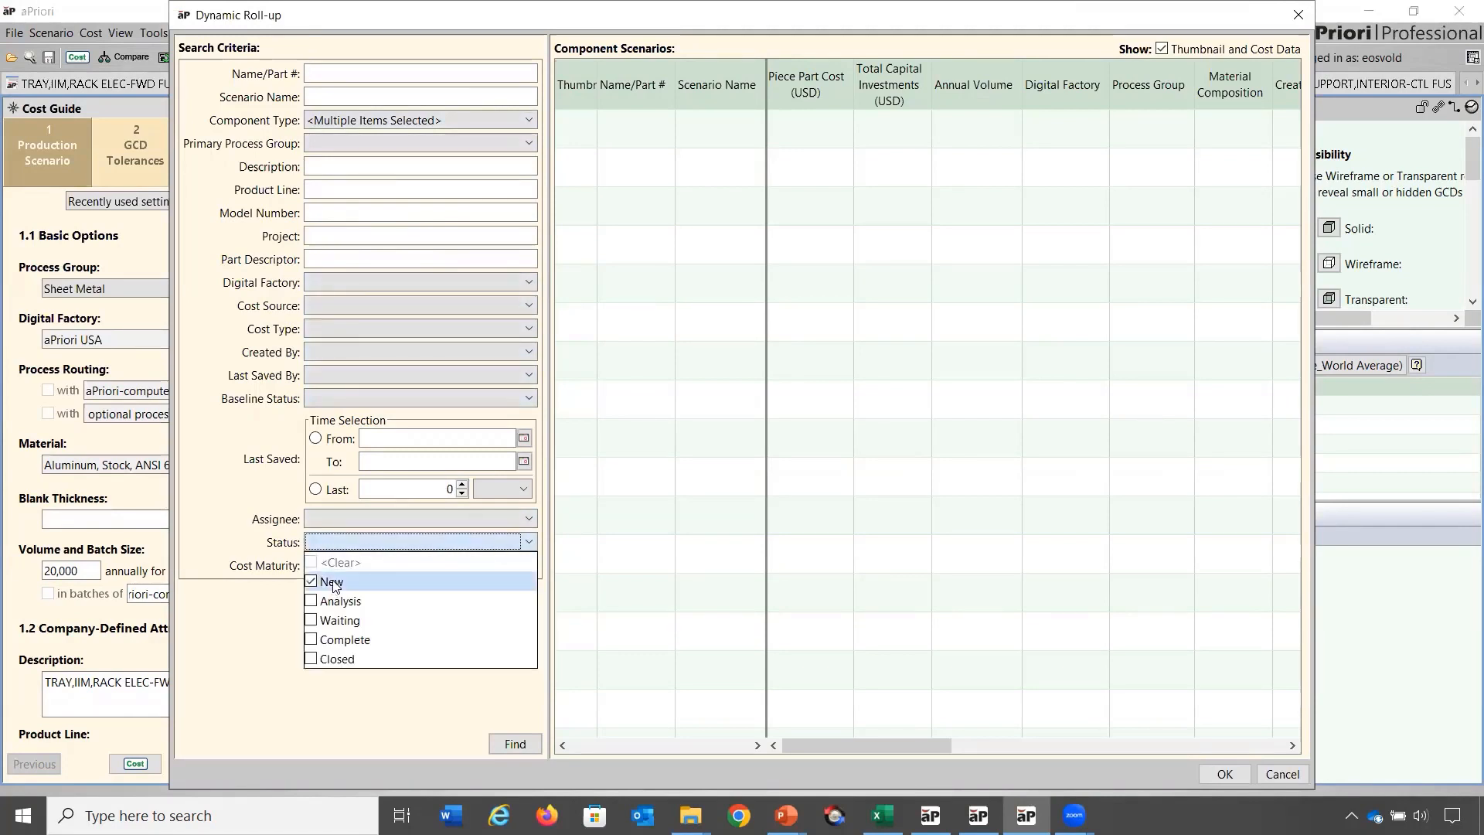
left_click(242, 578)
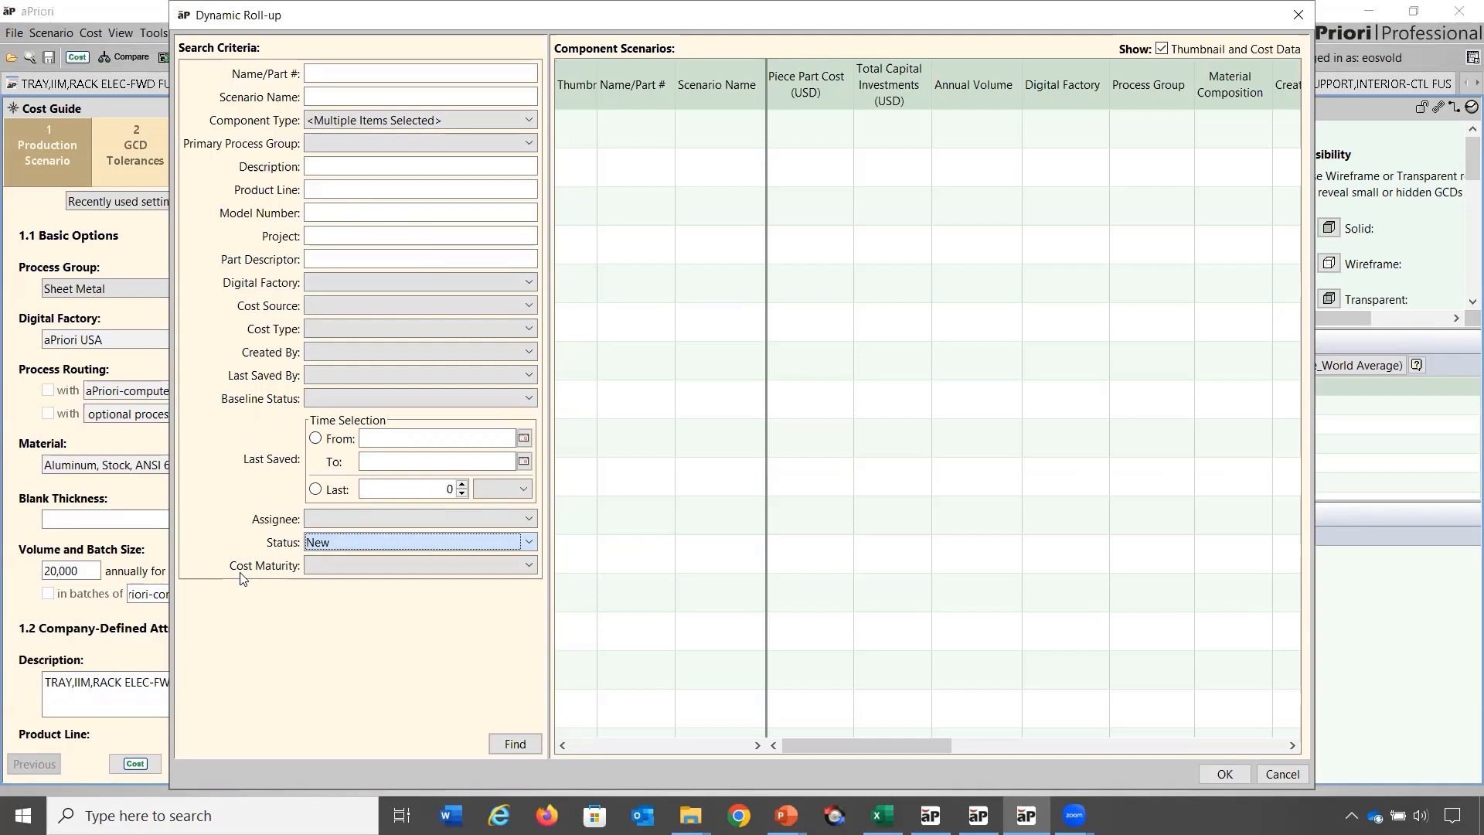
left_click(337, 563)
left_click(335, 606)
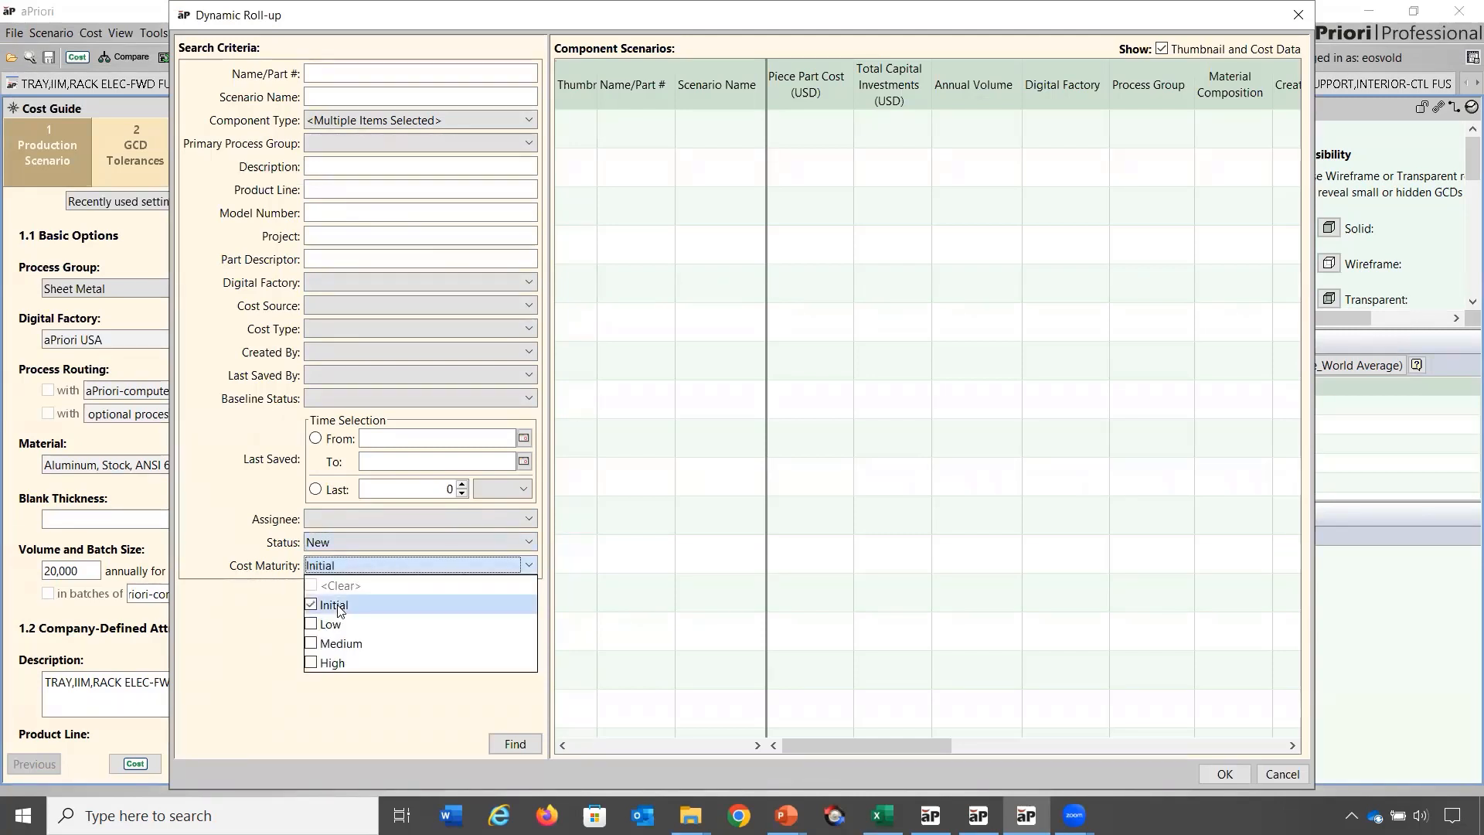
left_click(518, 744)
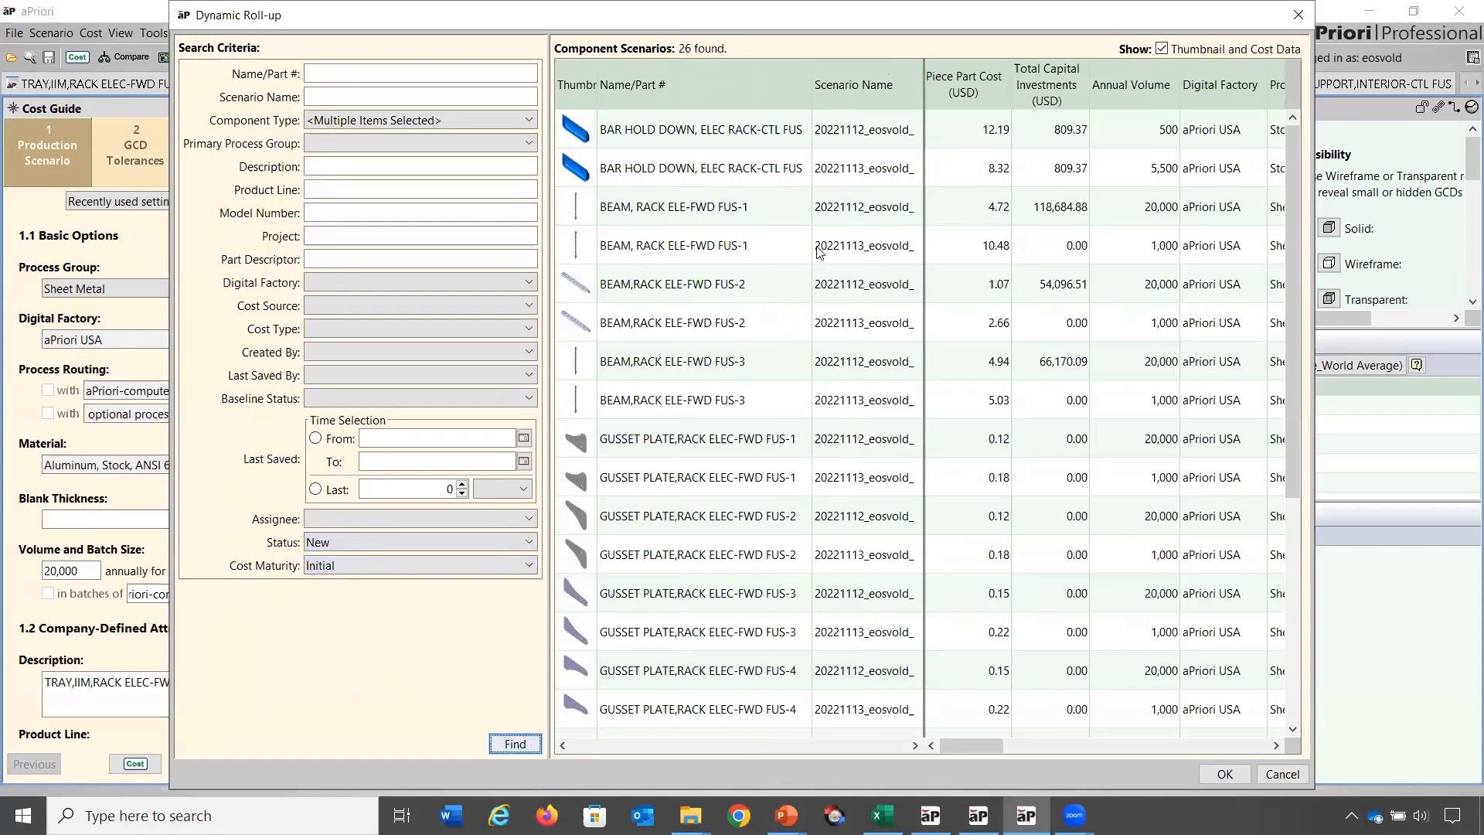
left_click(1225, 773)
key("Return")
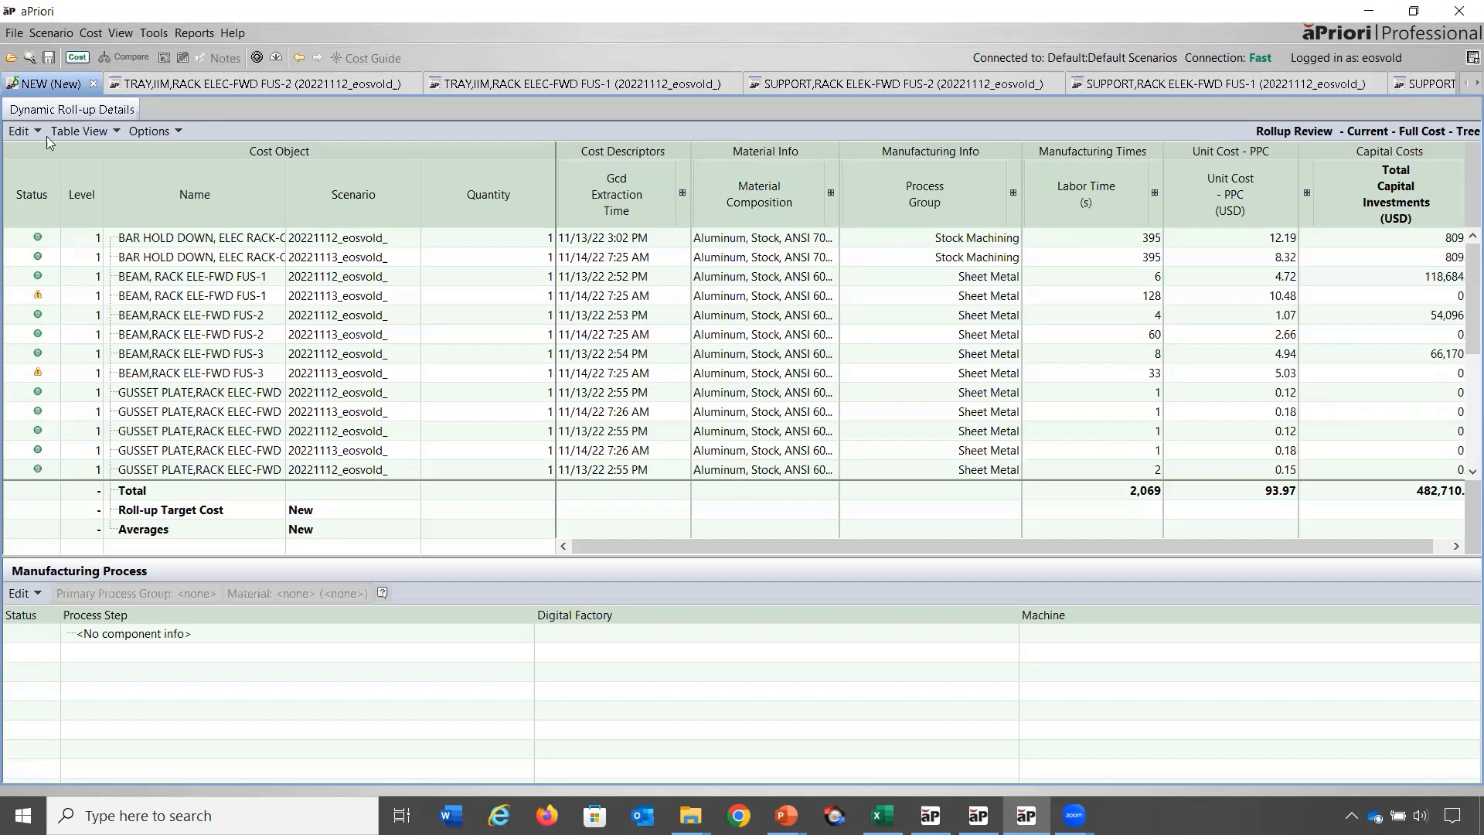
Create a new roll-up named Top Secret, keeping the default scenario name.
left_click(14, 33)
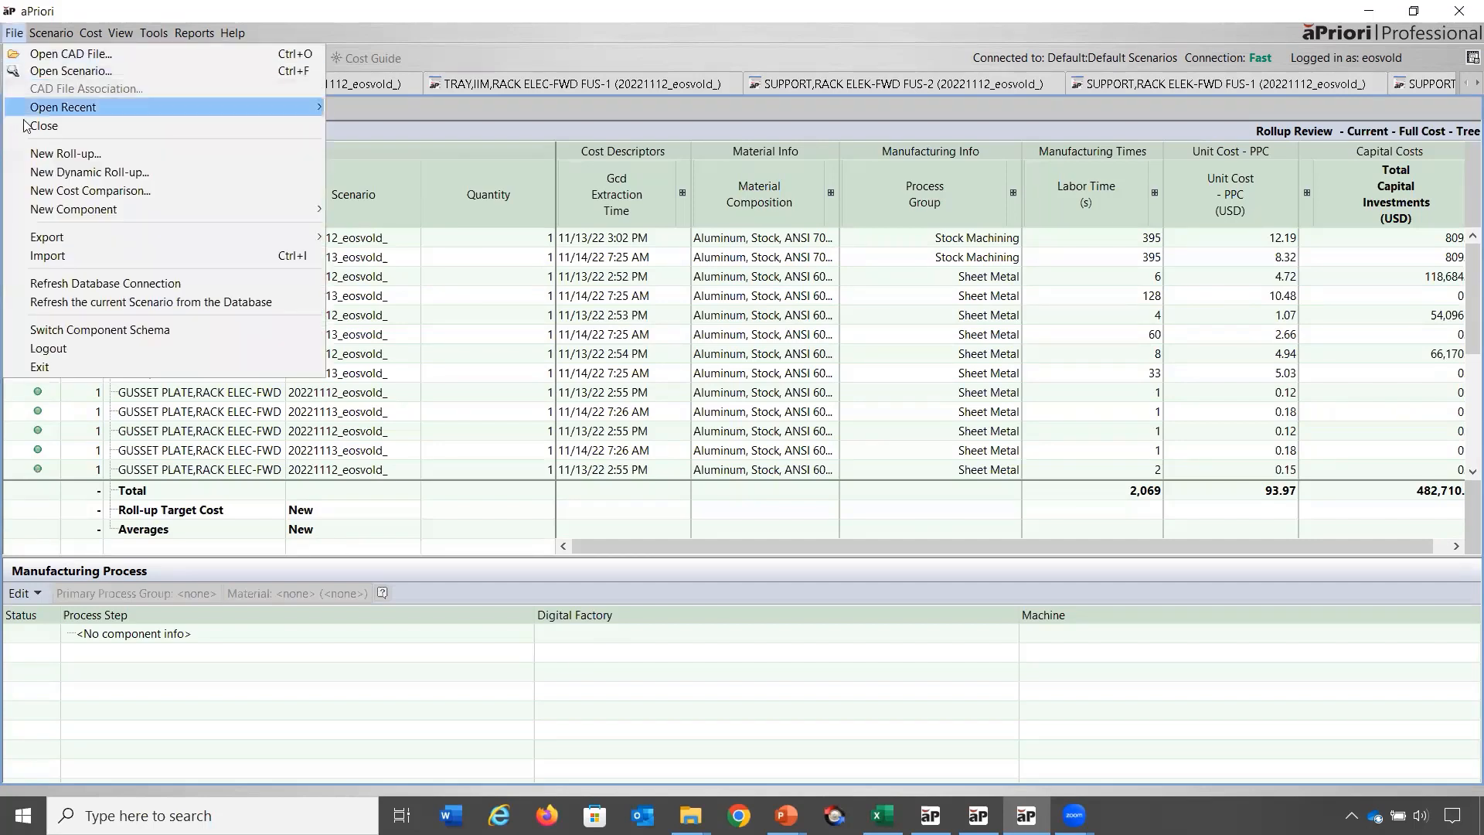
left_click(15, 154)
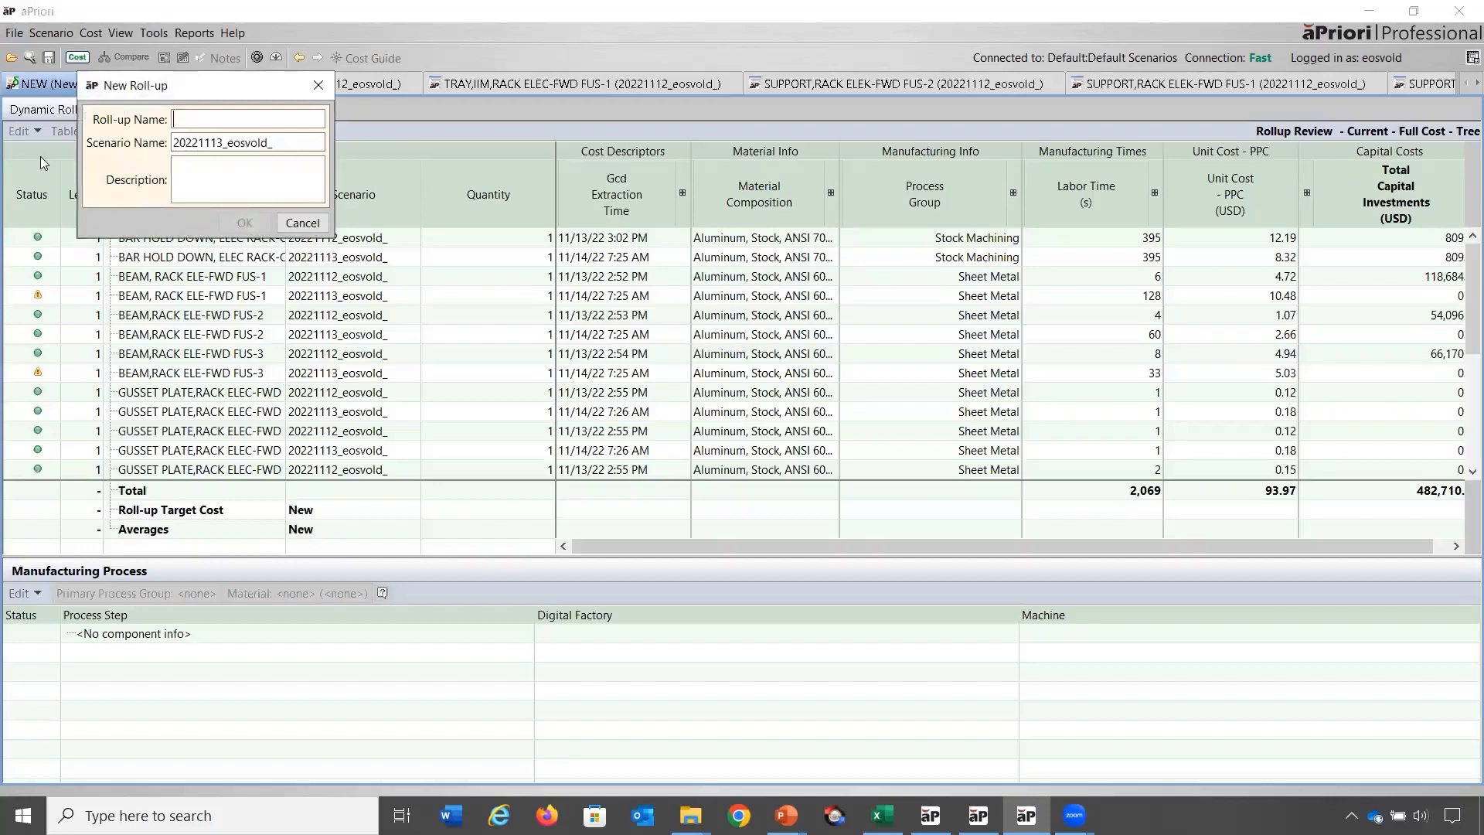
type("Top Secret")
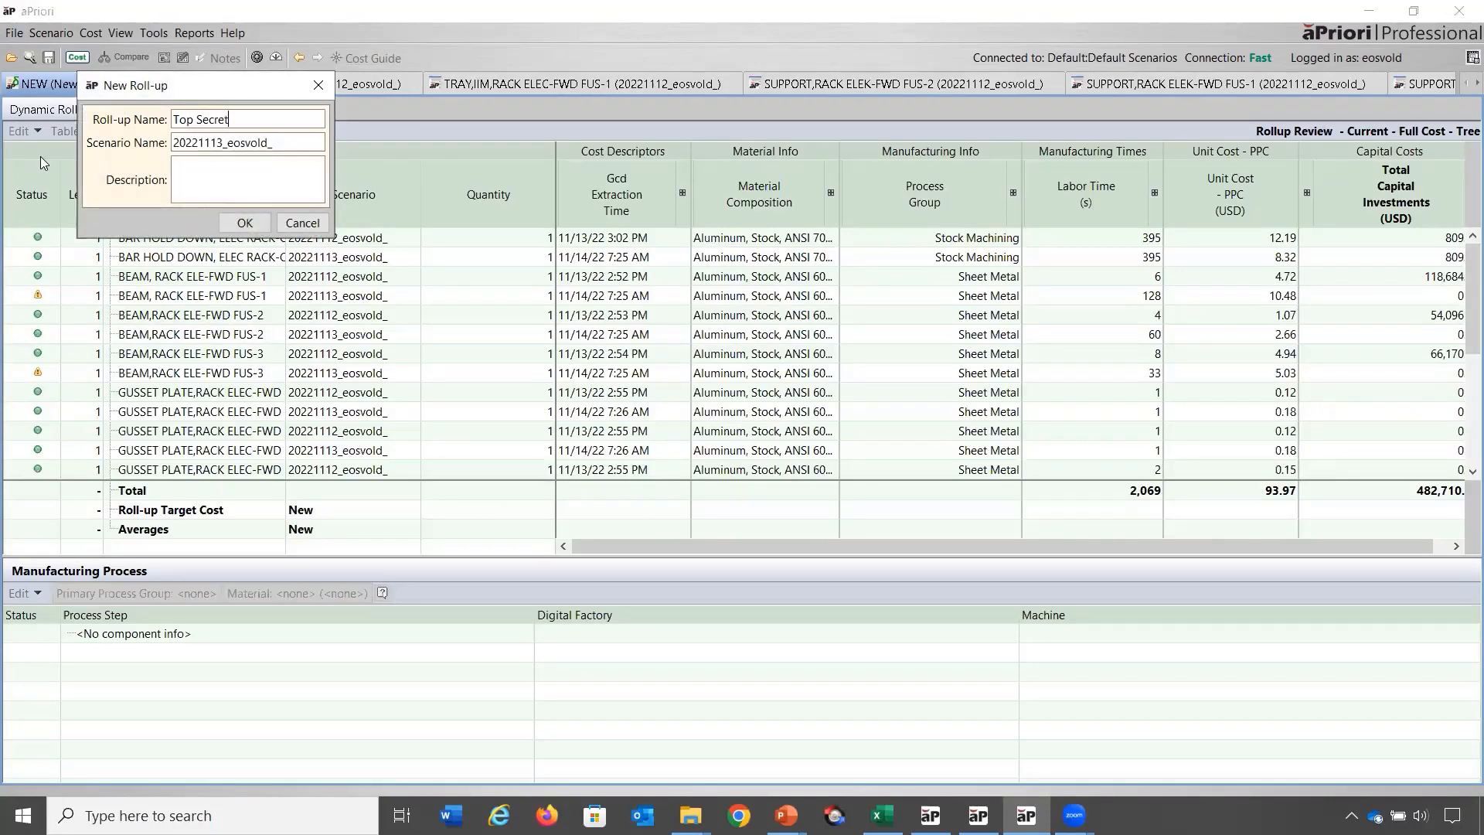
left_click(246, 223)
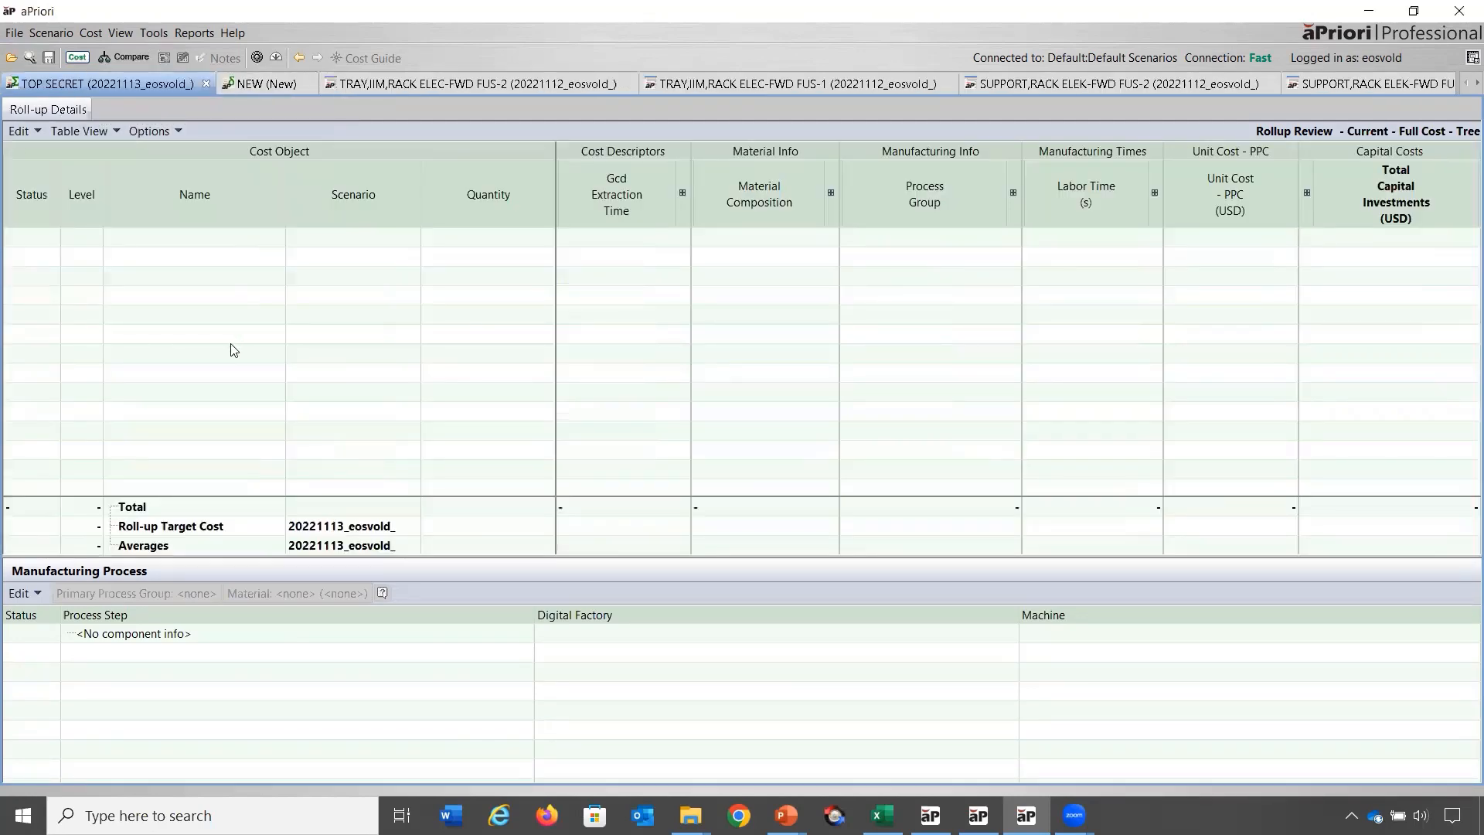
left_click(20, 132)
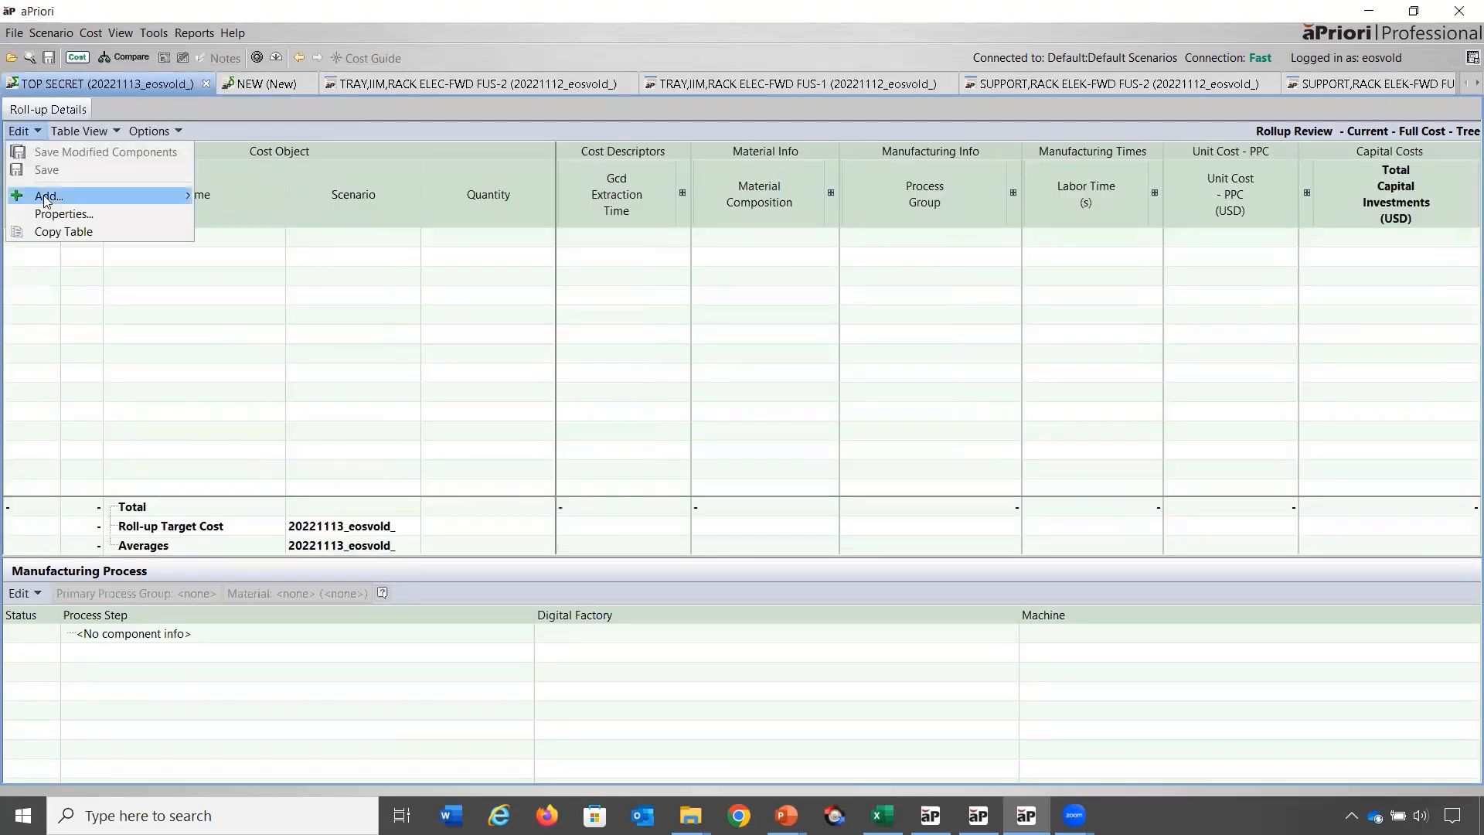
mouse_move(43, 195)
left_click(210, 195)
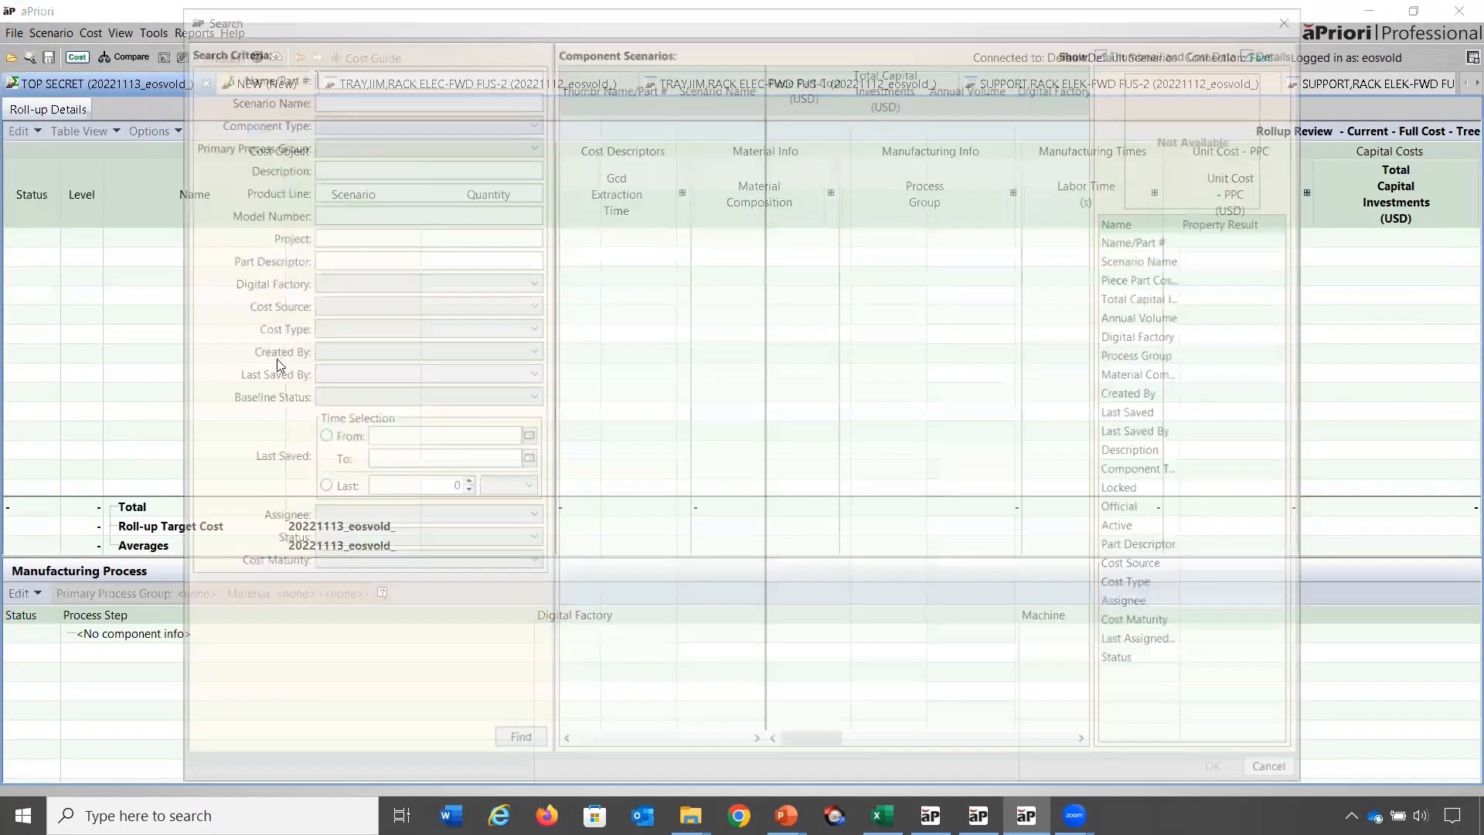
left_click(1284, 23)
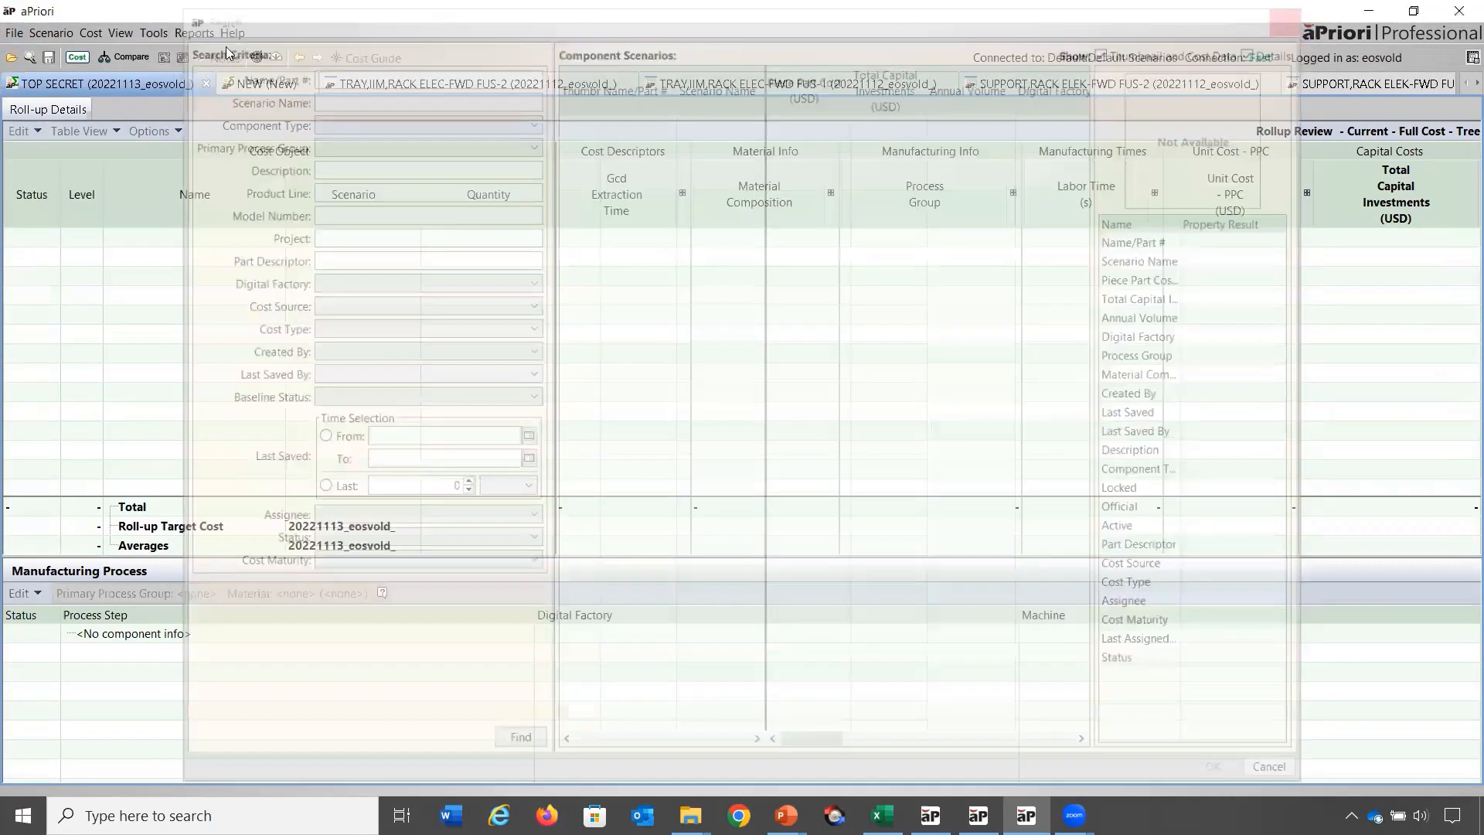
Add the open BAR HOLD DOWN part, the three BEAM,RACK ELE-FWD parts and the first two GUSSET PLATE parts to the Top Secret roll-up.
left_click(128, 32)
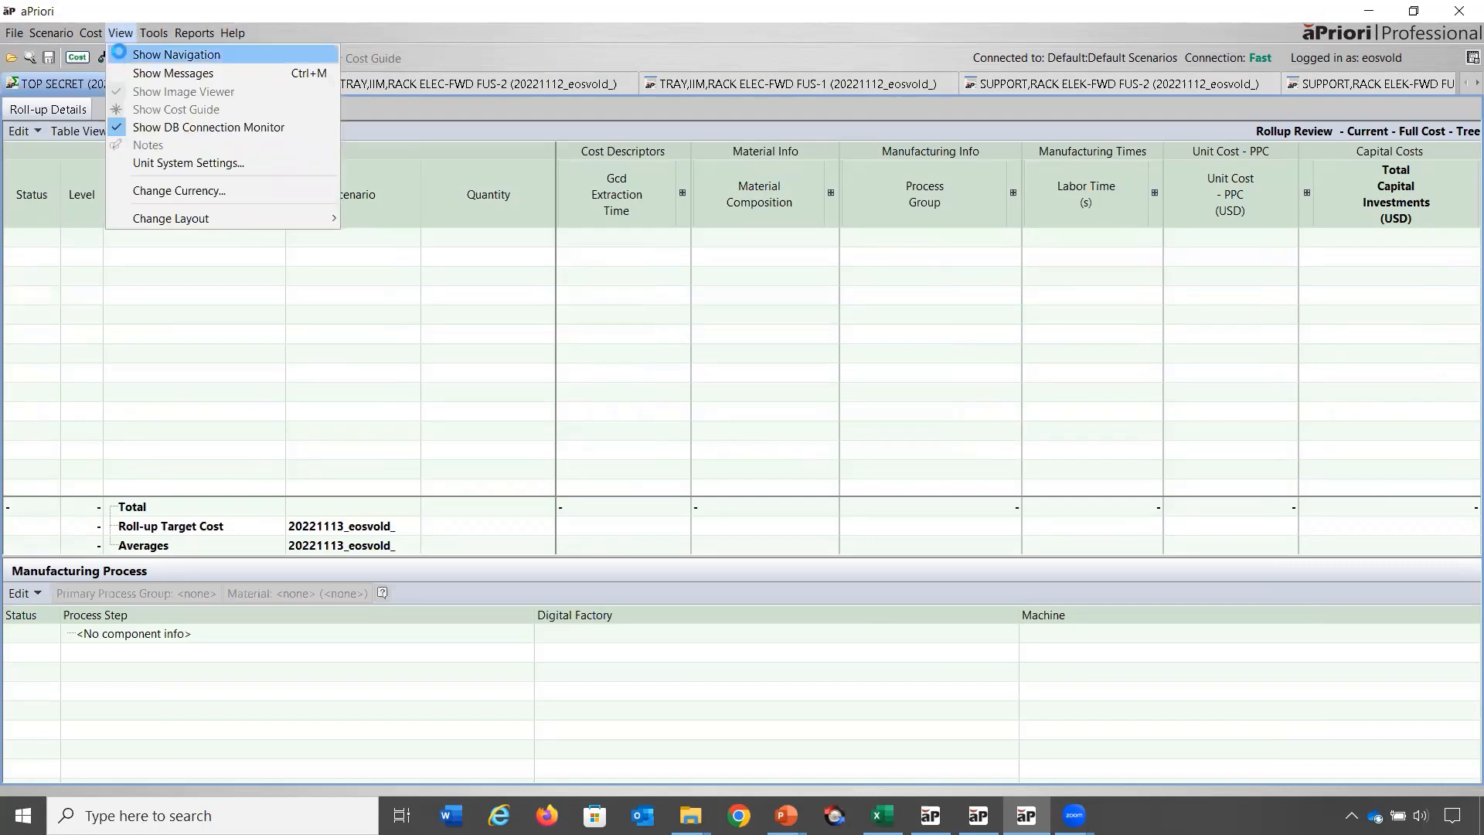
left_click(123, 55)
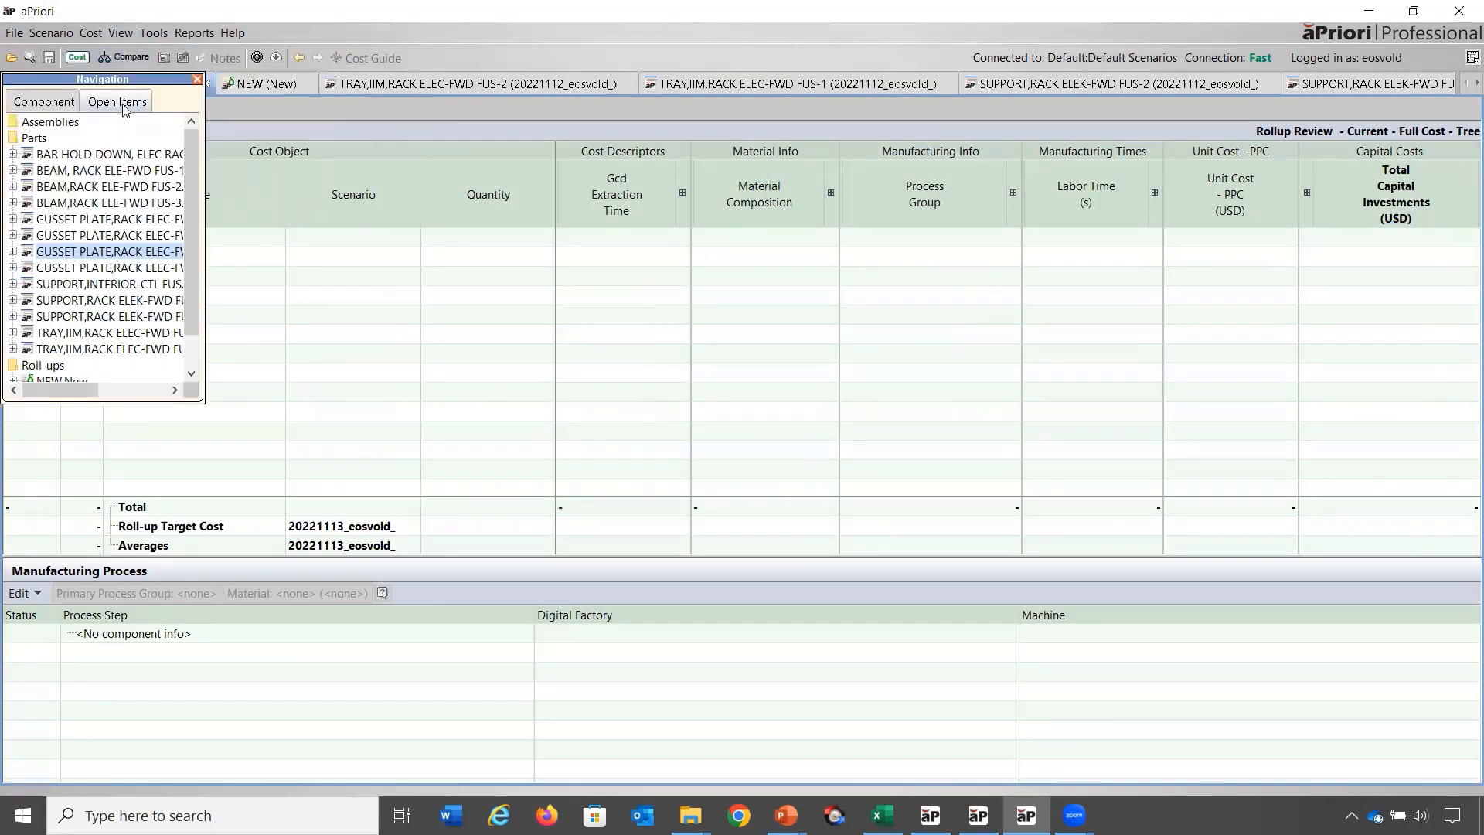
left_click(90, 155)
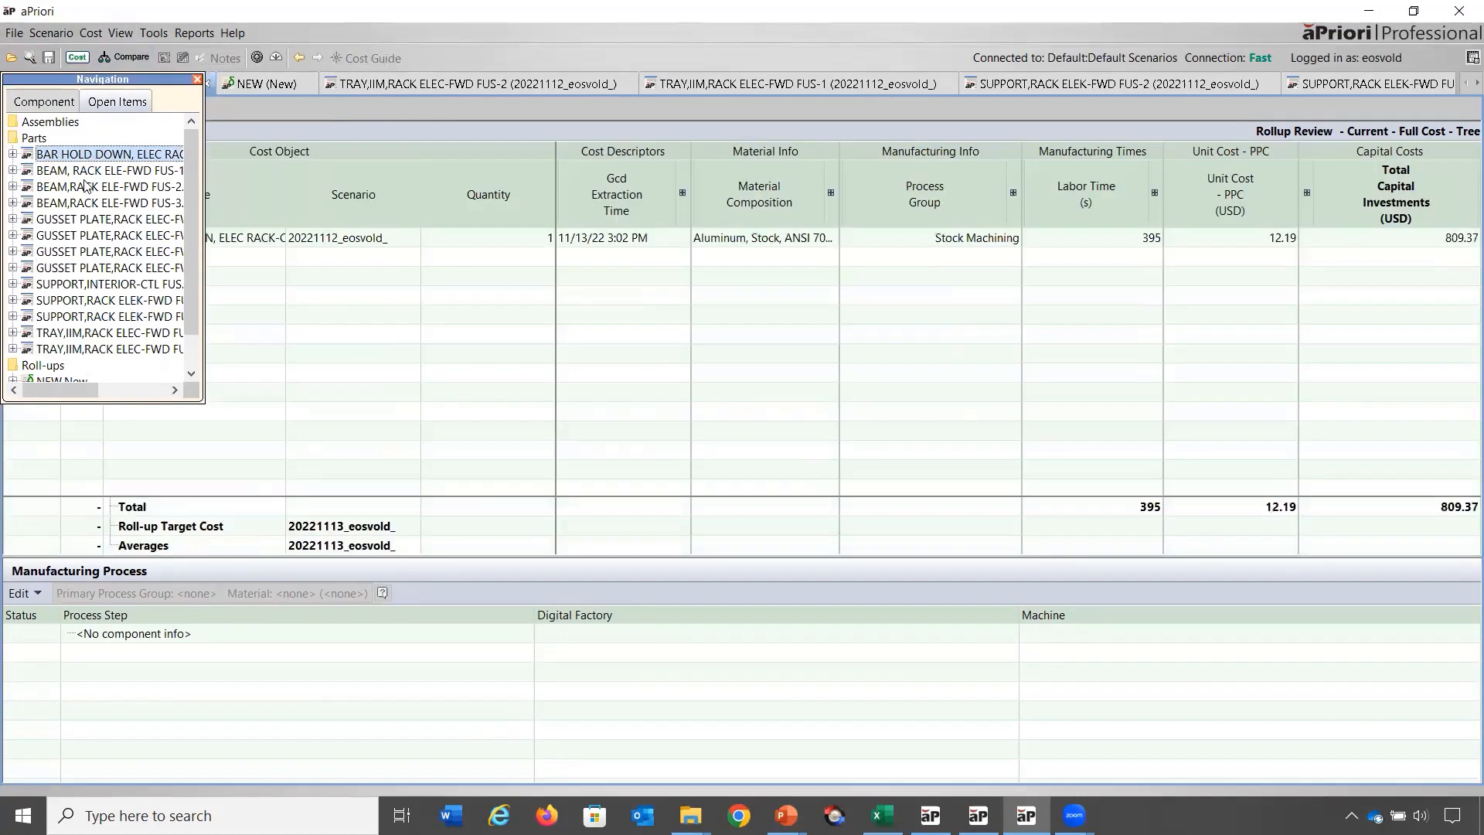
left_click_drag(82, 172, 466, 472)
left_click(118, 188)
left_click_drag(120, 193, 380, 413)
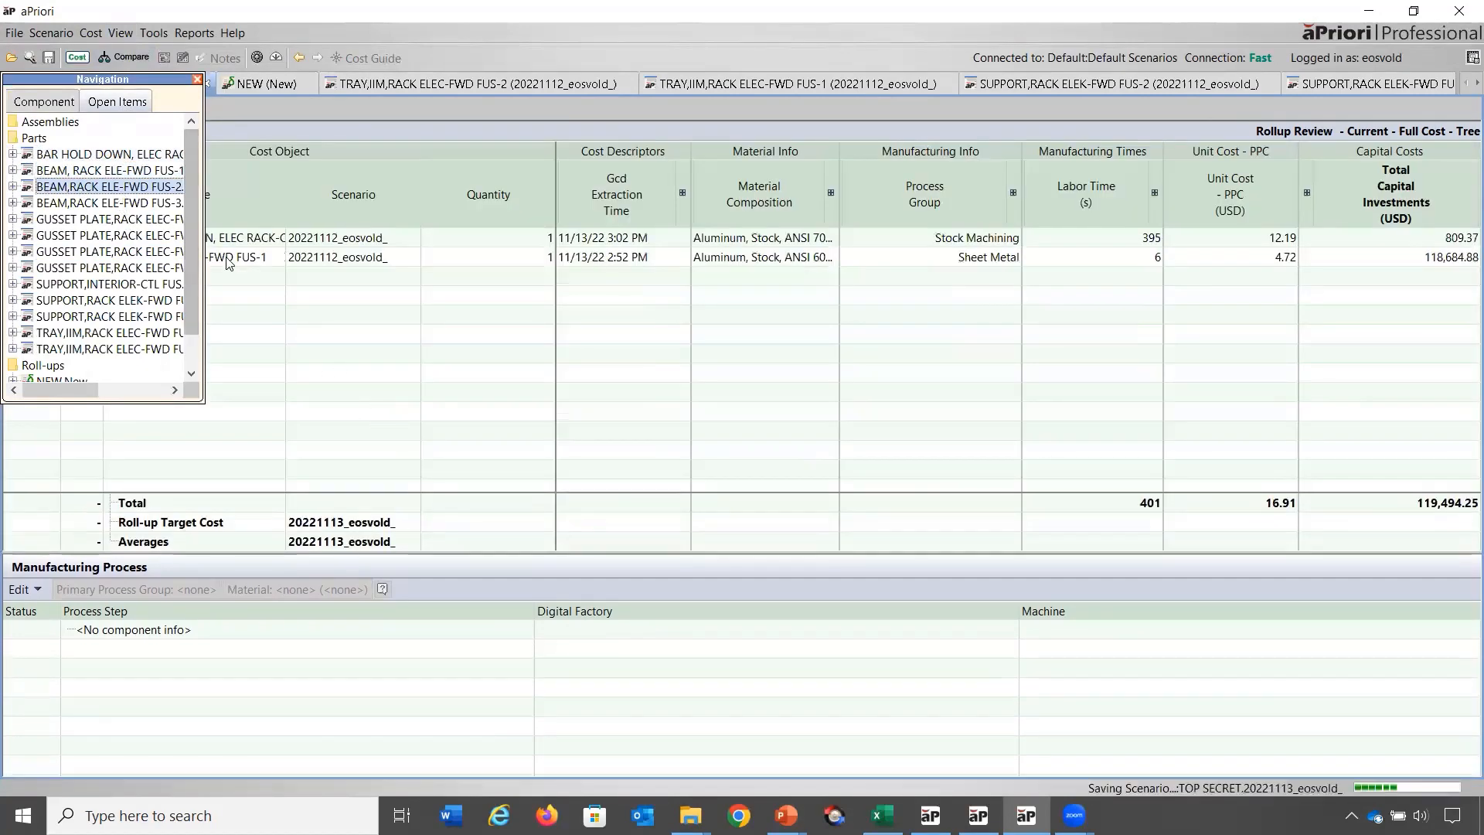
left_click_drag(126, 206, 315, 322)
left_click_drag(126, 223, 317, 340)
left_click_drag(116, 235, 318, 325)
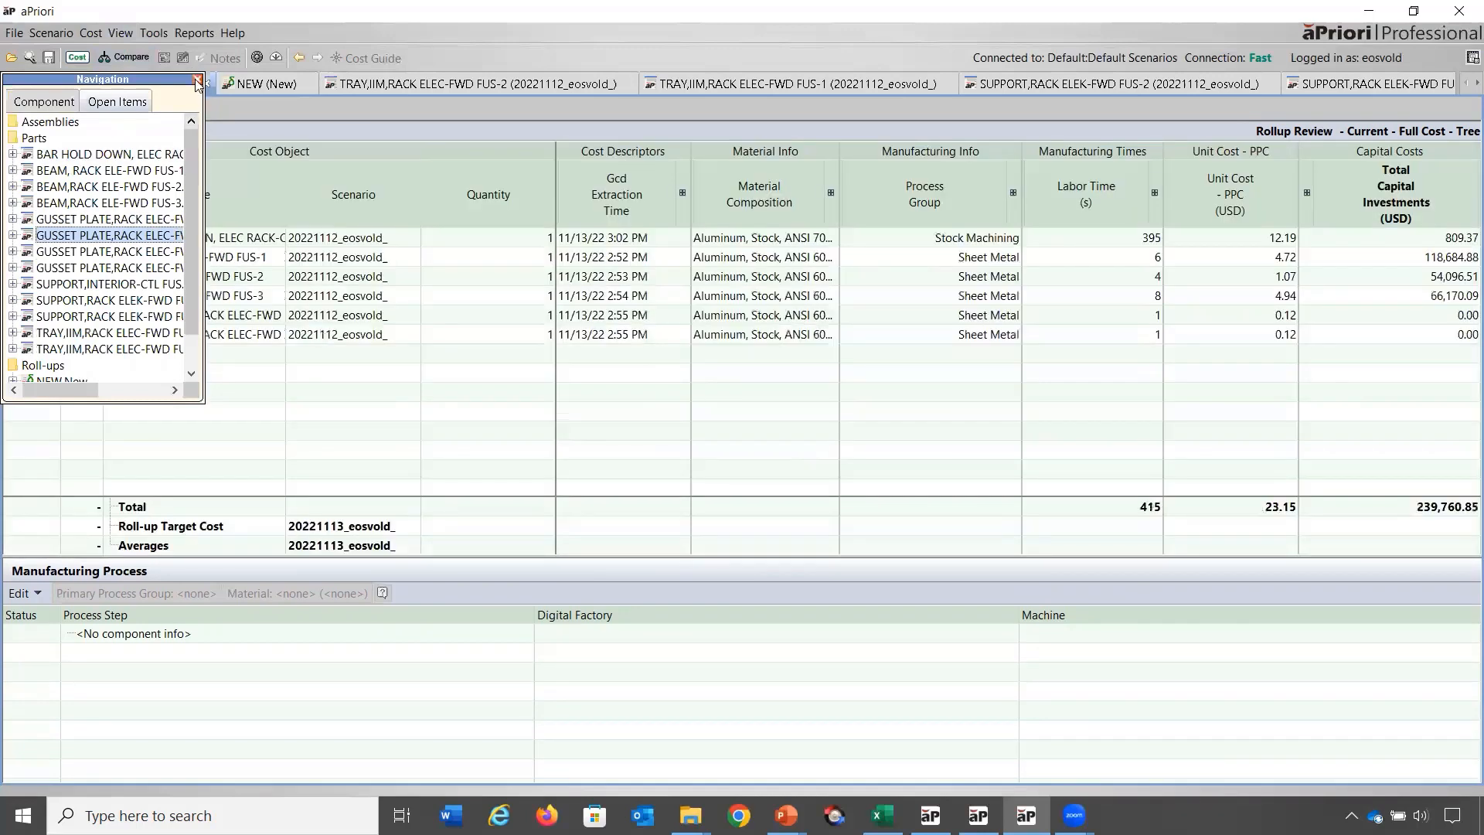
left_click(198, 78)
Turn off No Target in the Top Secret roll-up's properties and set its target cost to 35 USD.
key("alt+Tab")
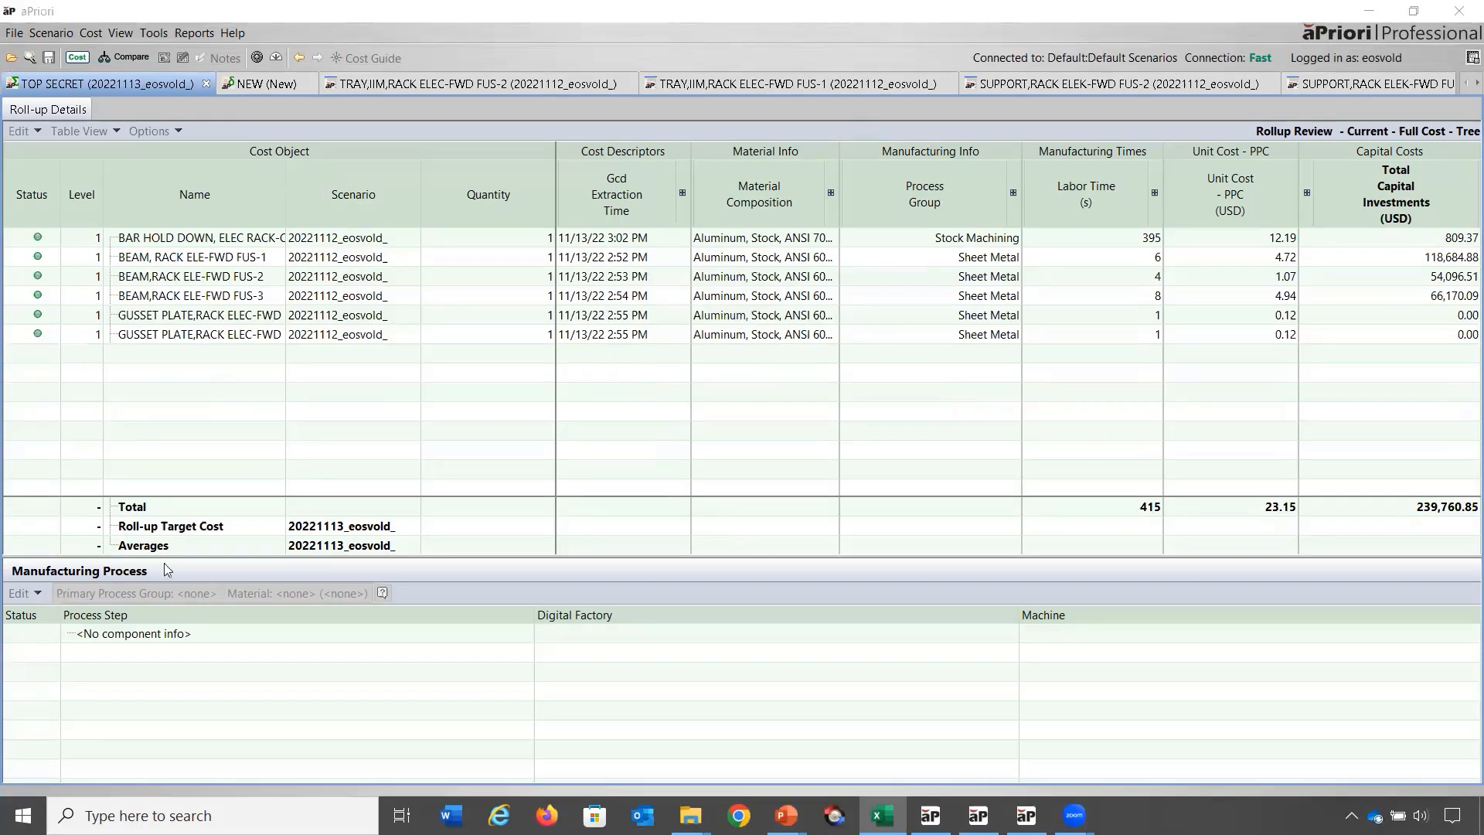
left_click(25, 131)
left_click(70, 212)
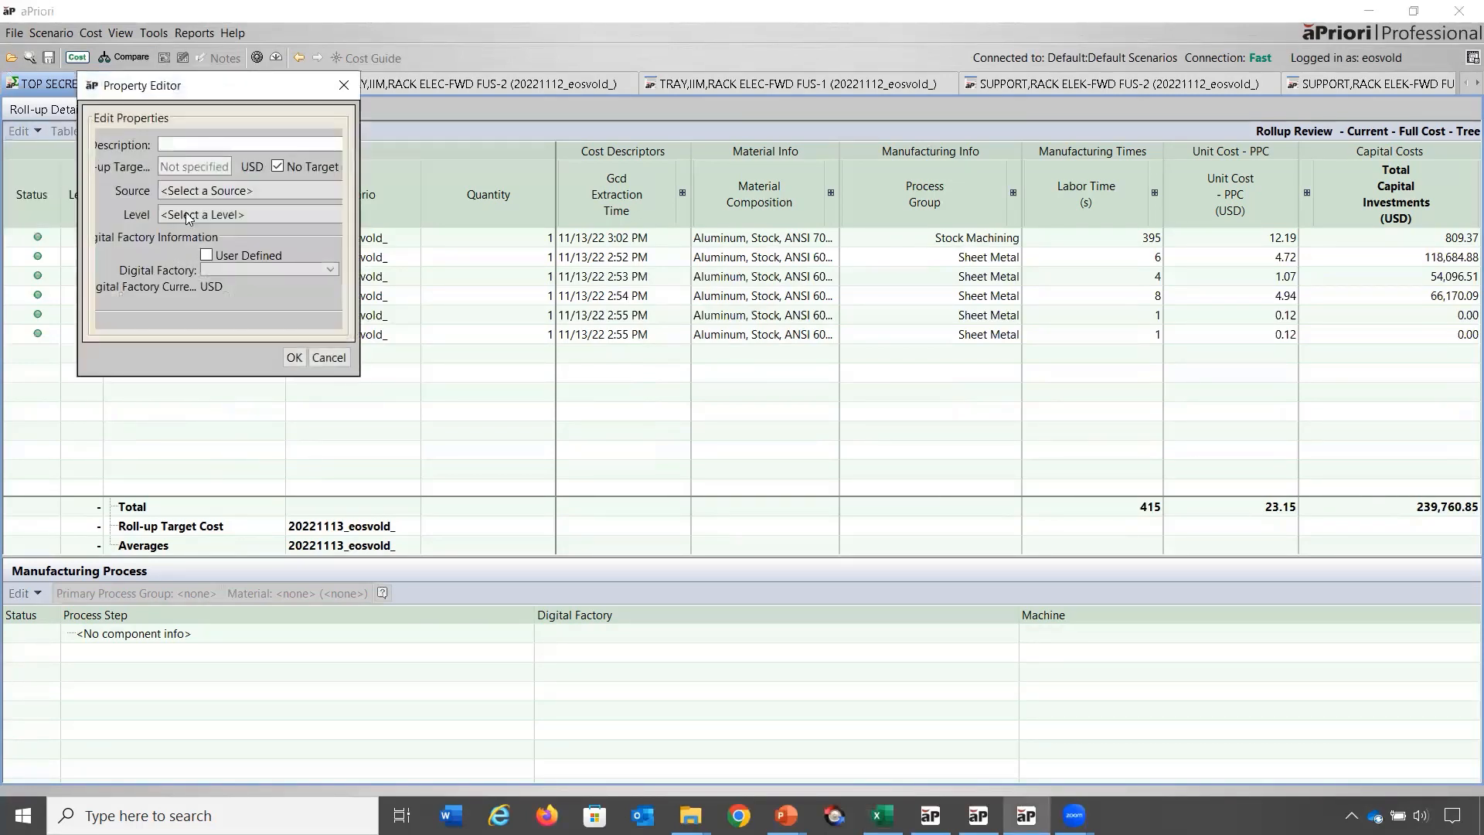
left_click(279, 166)
left_click(203, 166)
key("BackSpace")
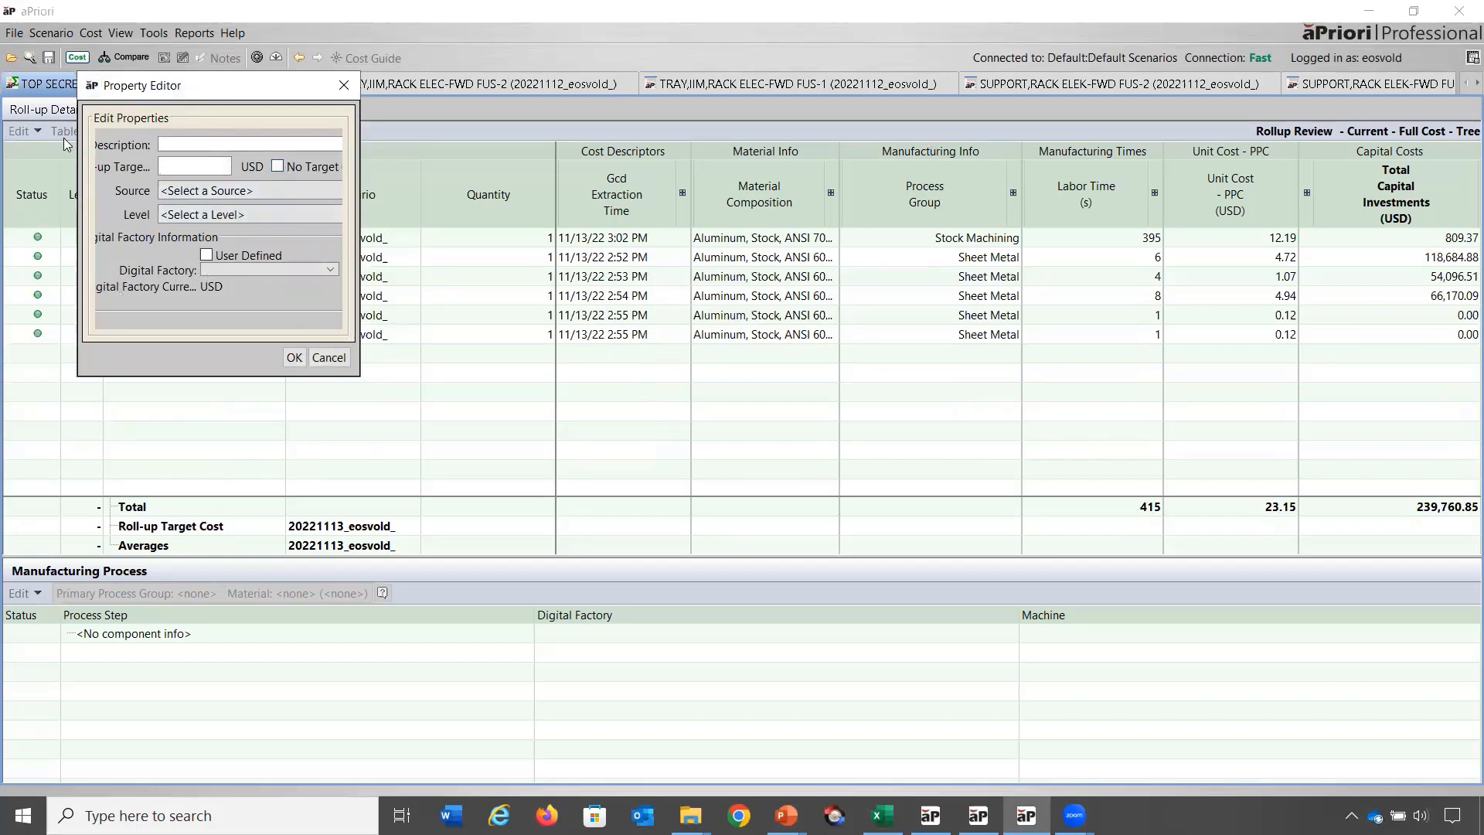
type("35")
left_click(294, 357)
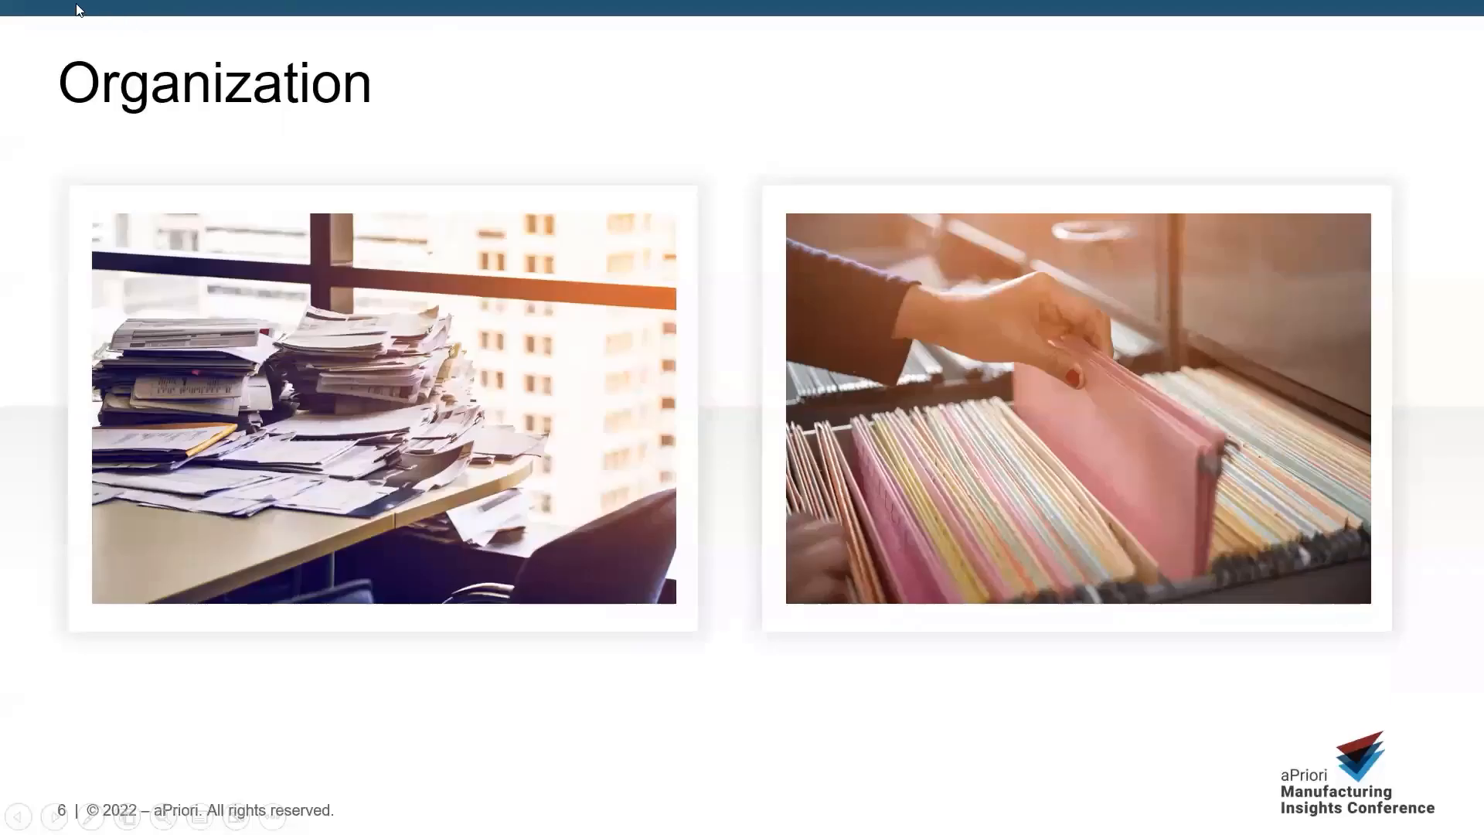
key("Right")
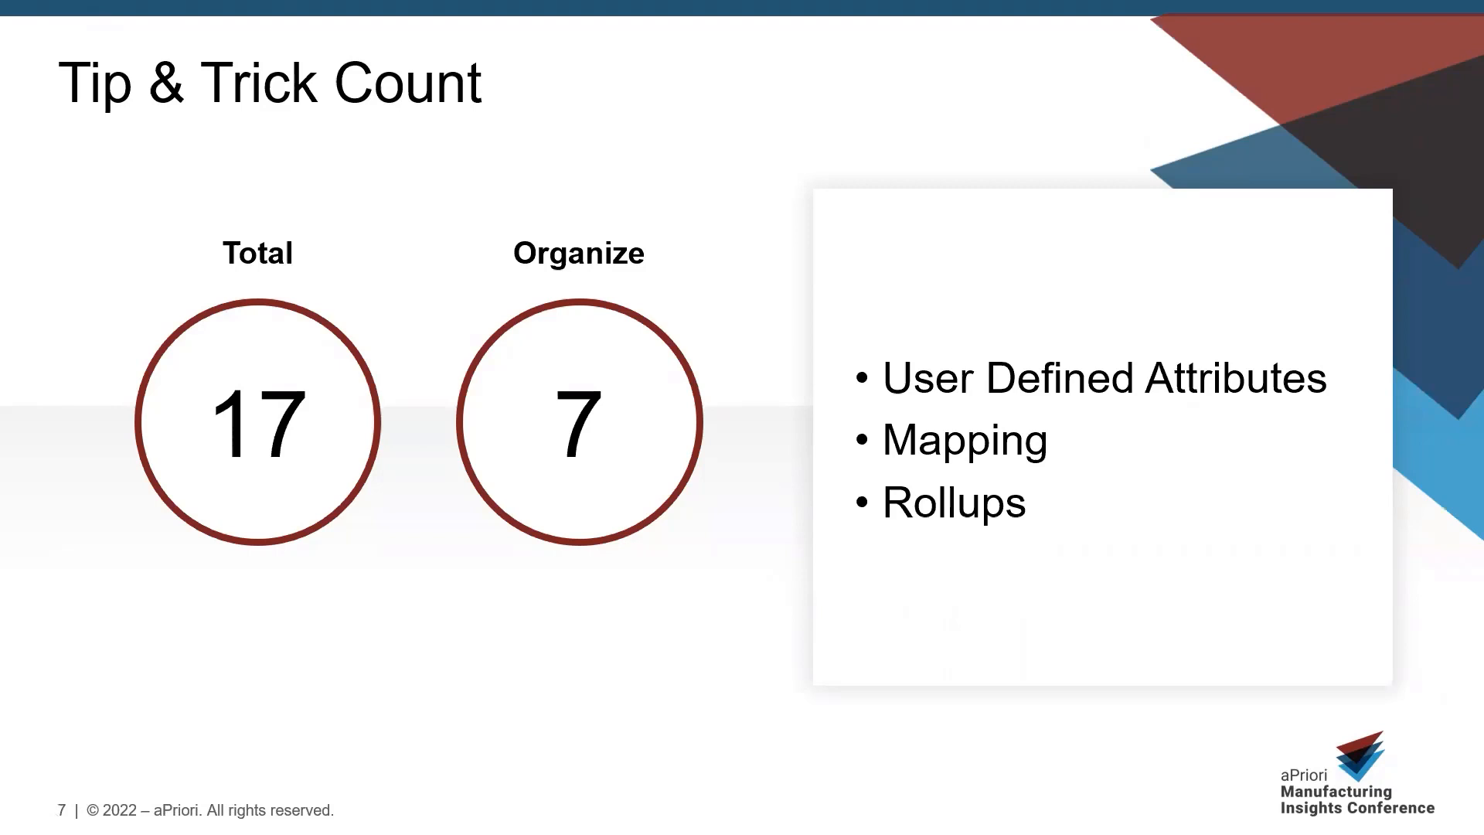
left_click(941, 202)
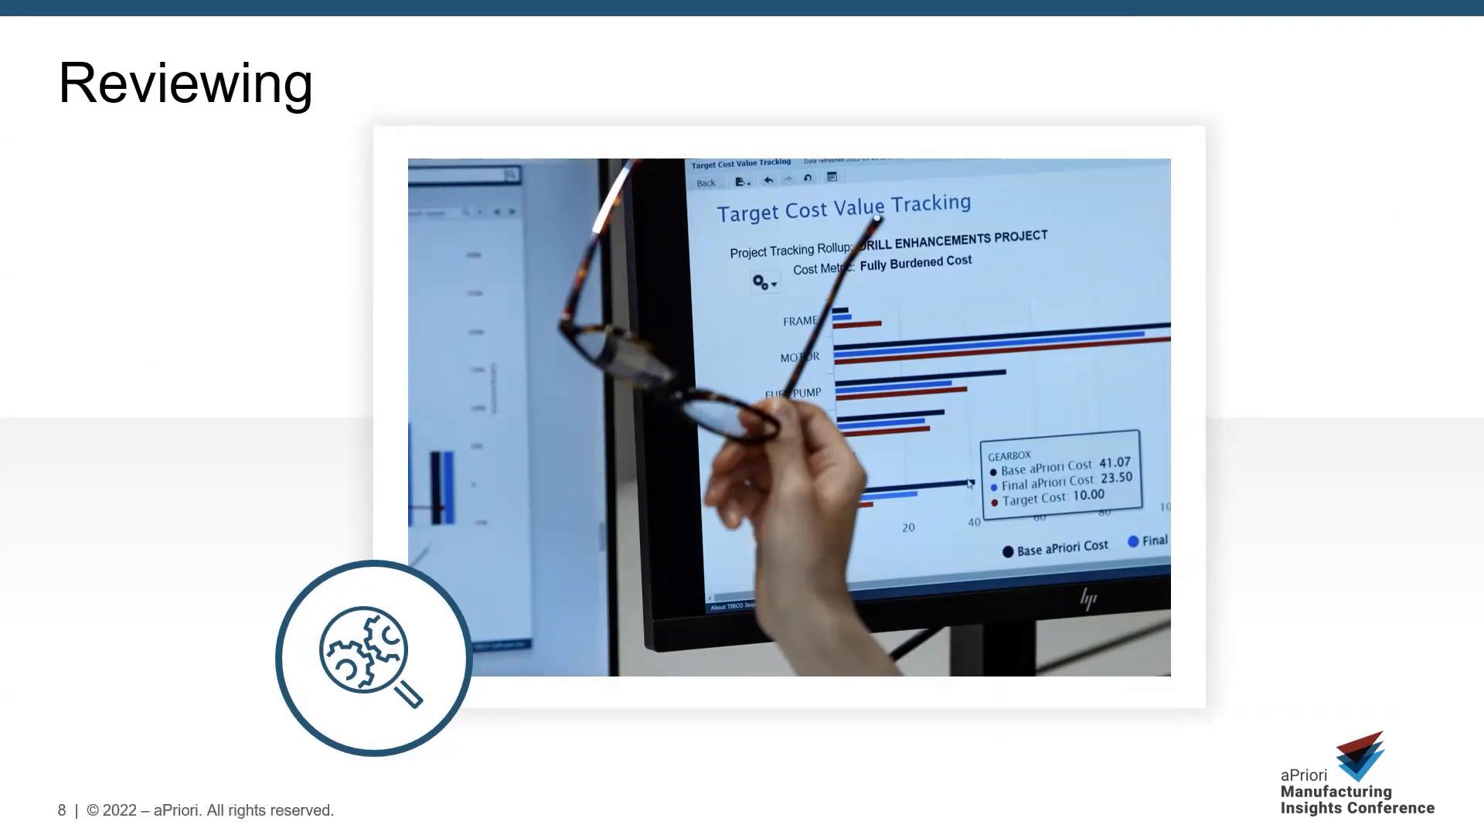
Switch to aPriori and review the cost overrides summary and scenario notes of the MOTOR PLATE part.
key("alt+Tab")
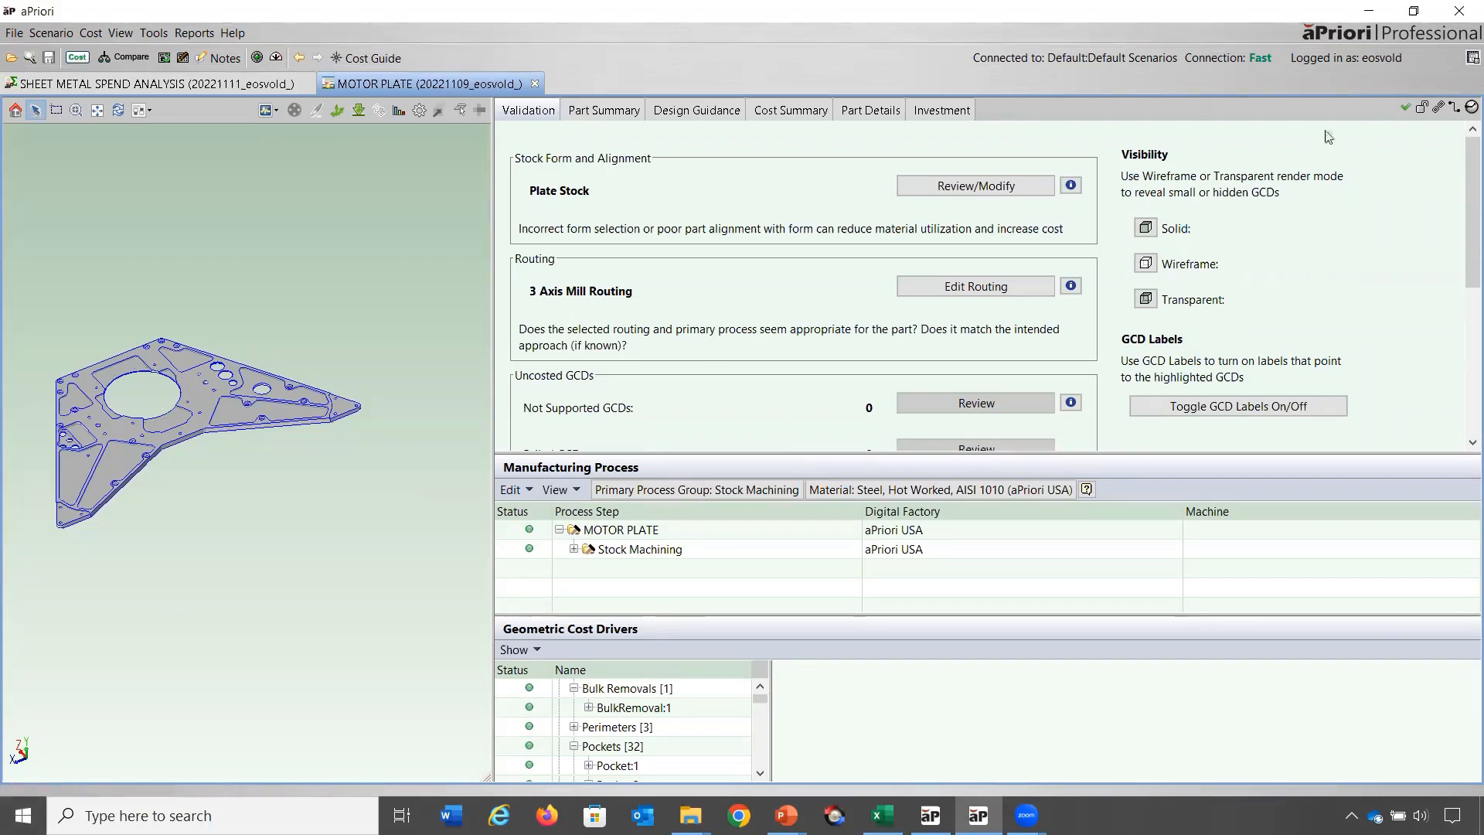
scroll(1275, 130, "down", 1)
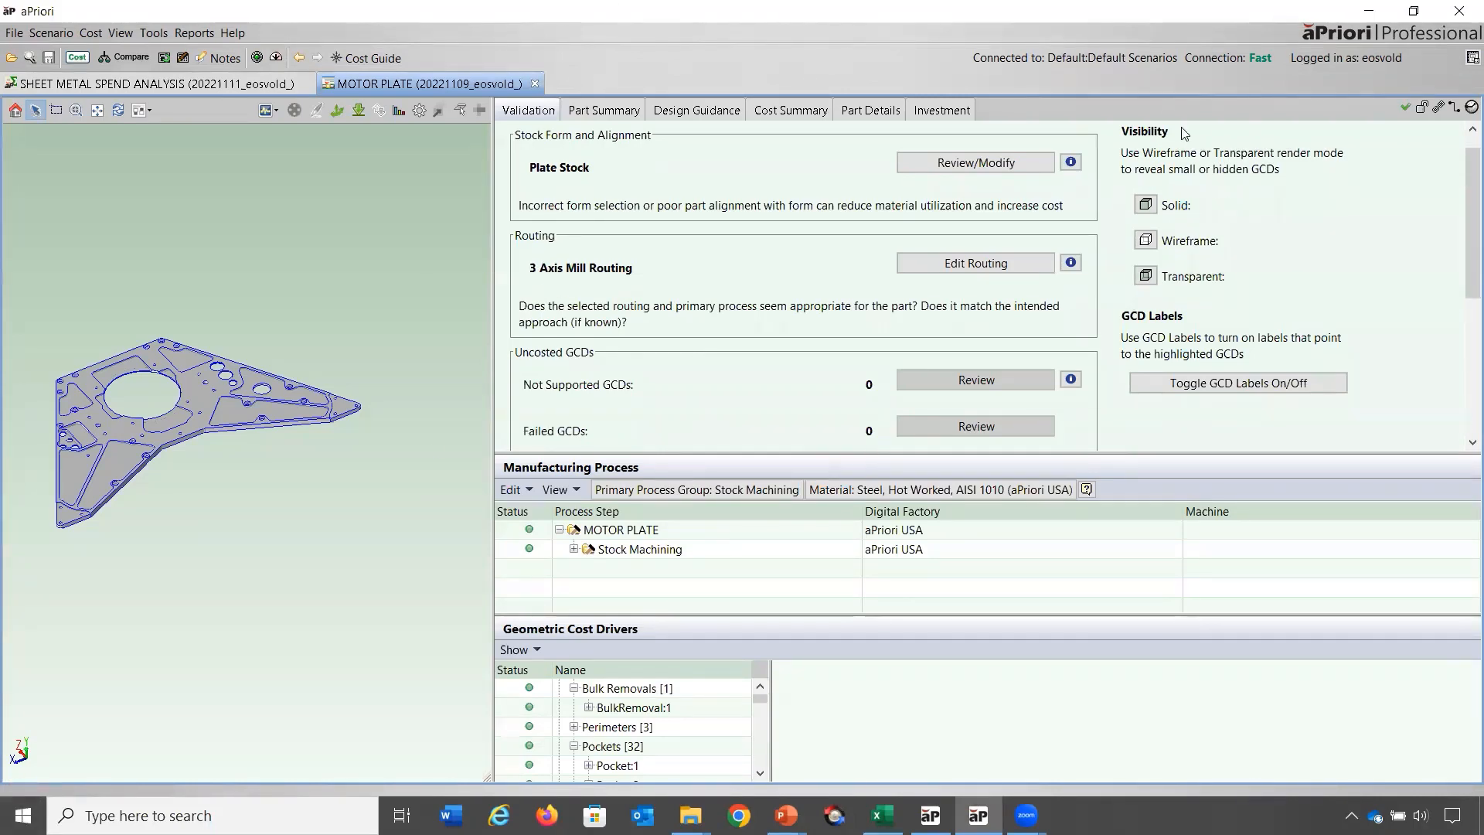
left_click(514, 489)
left_click(512, 699)
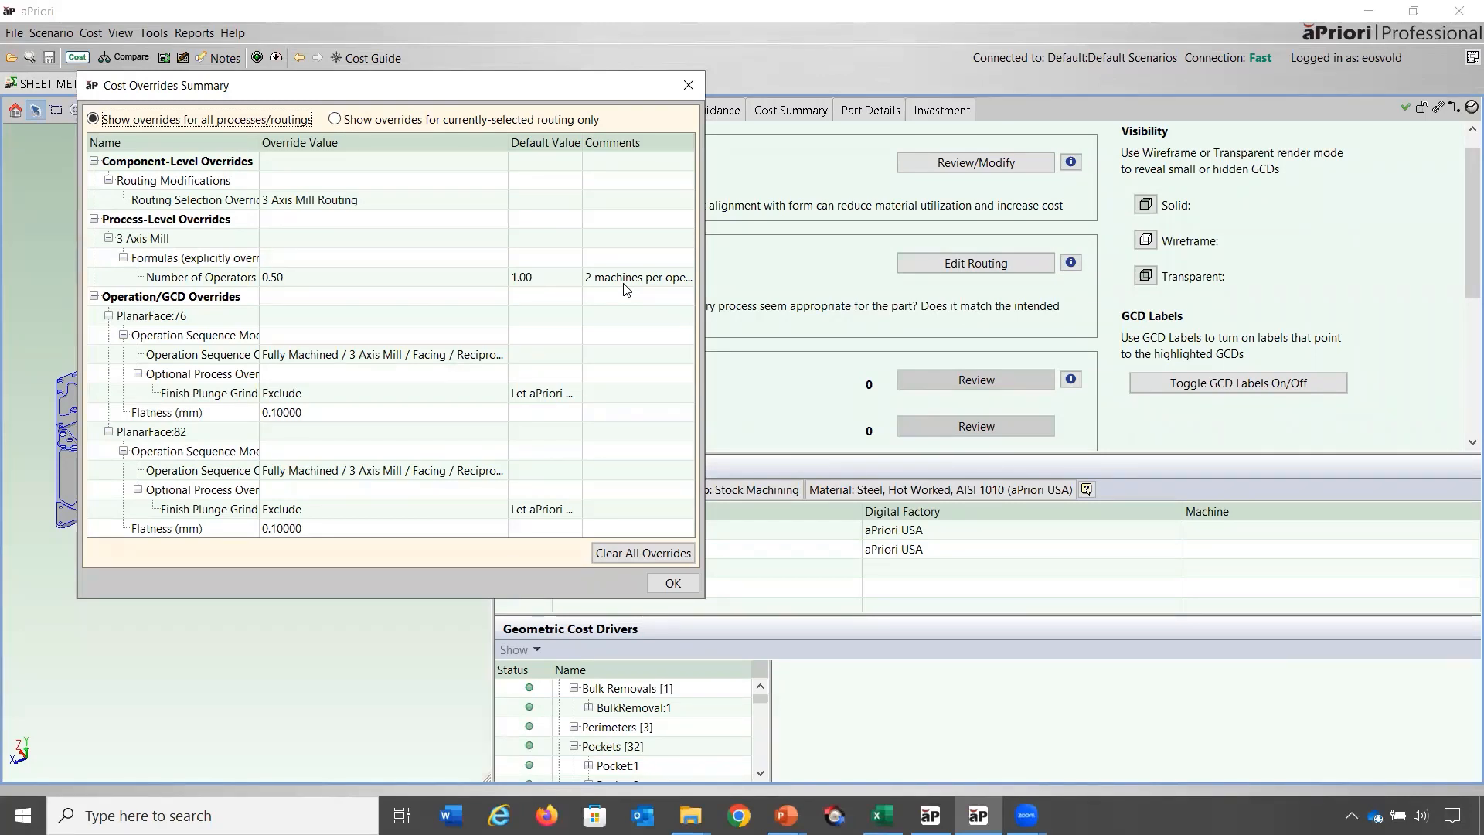
left_click(677, 81)
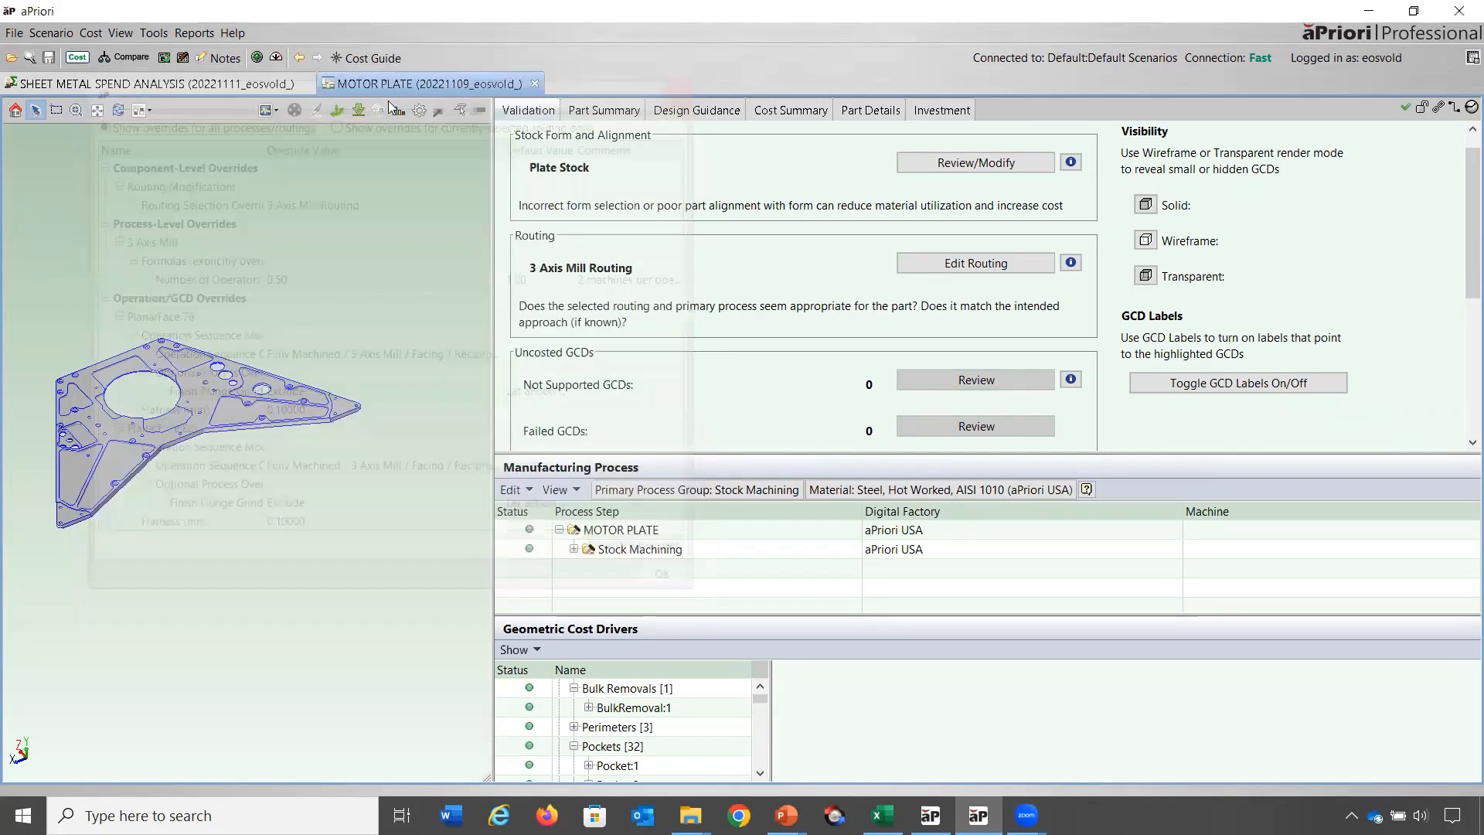
left_click(223, 59)
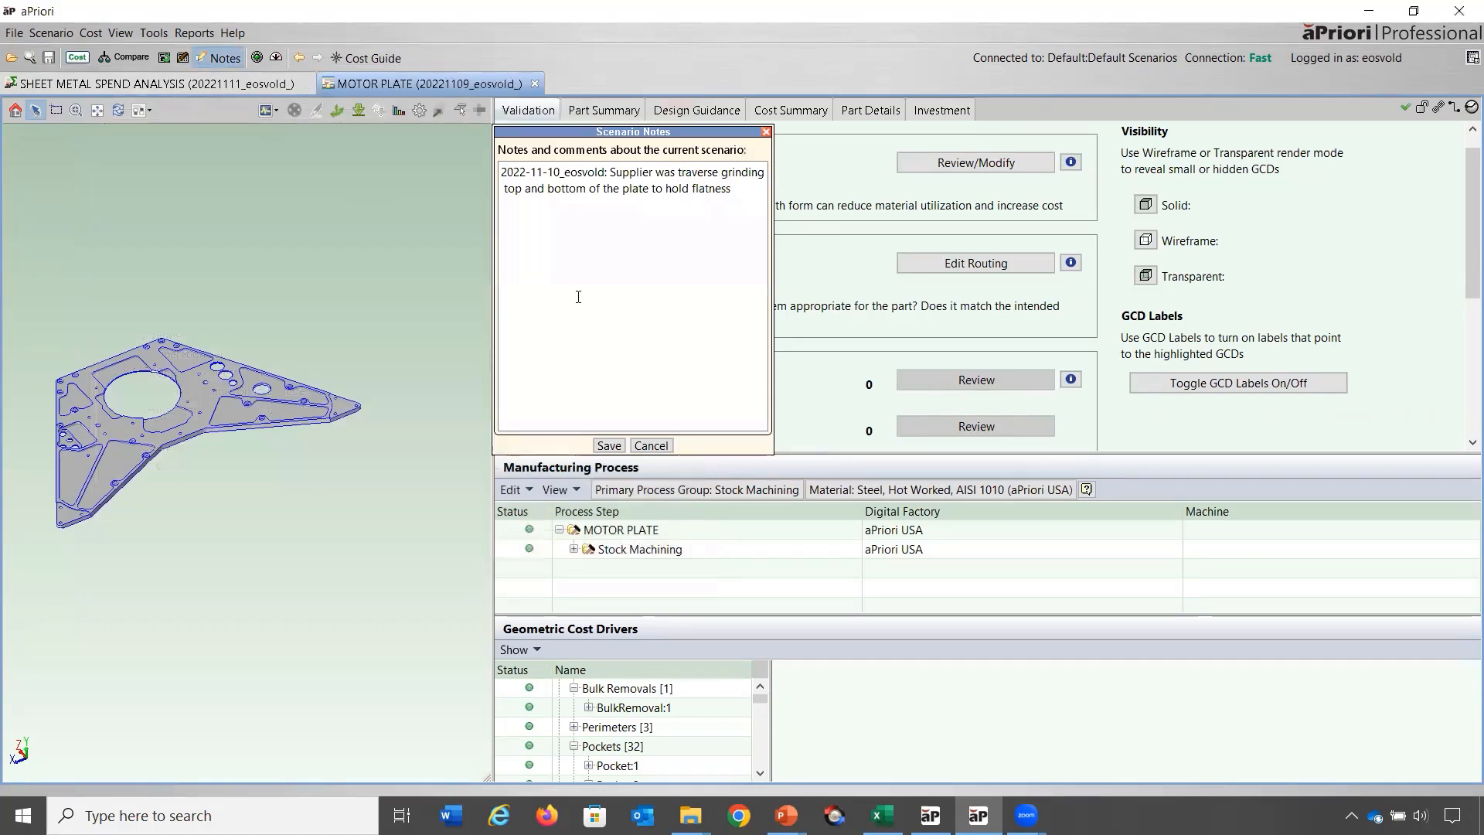
left_click(766, 132)
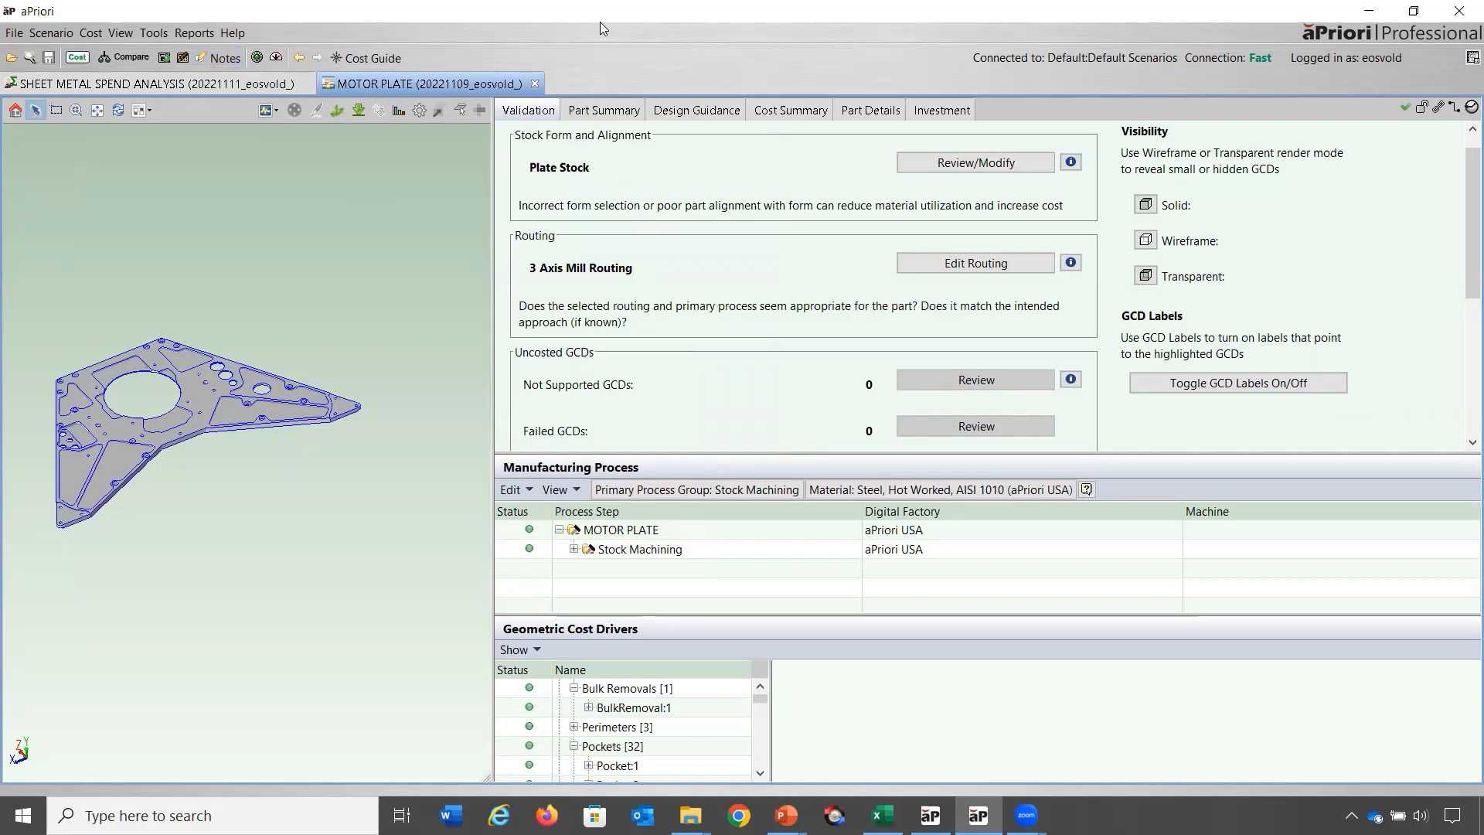
Change the unit system type to English, with lengths in inches and mass in pounds.
left_click(121, 32)
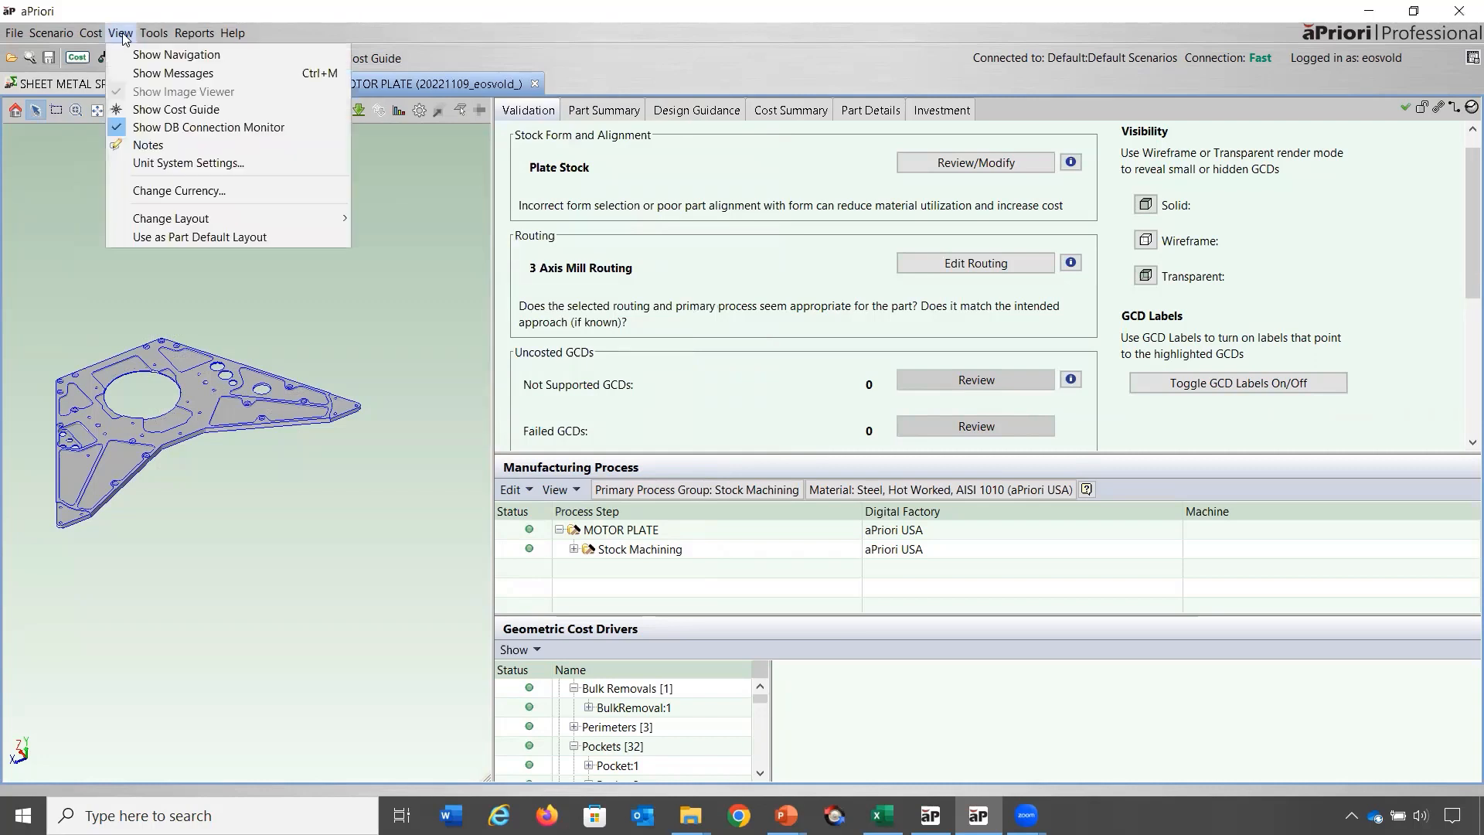
left_click(114, 164)
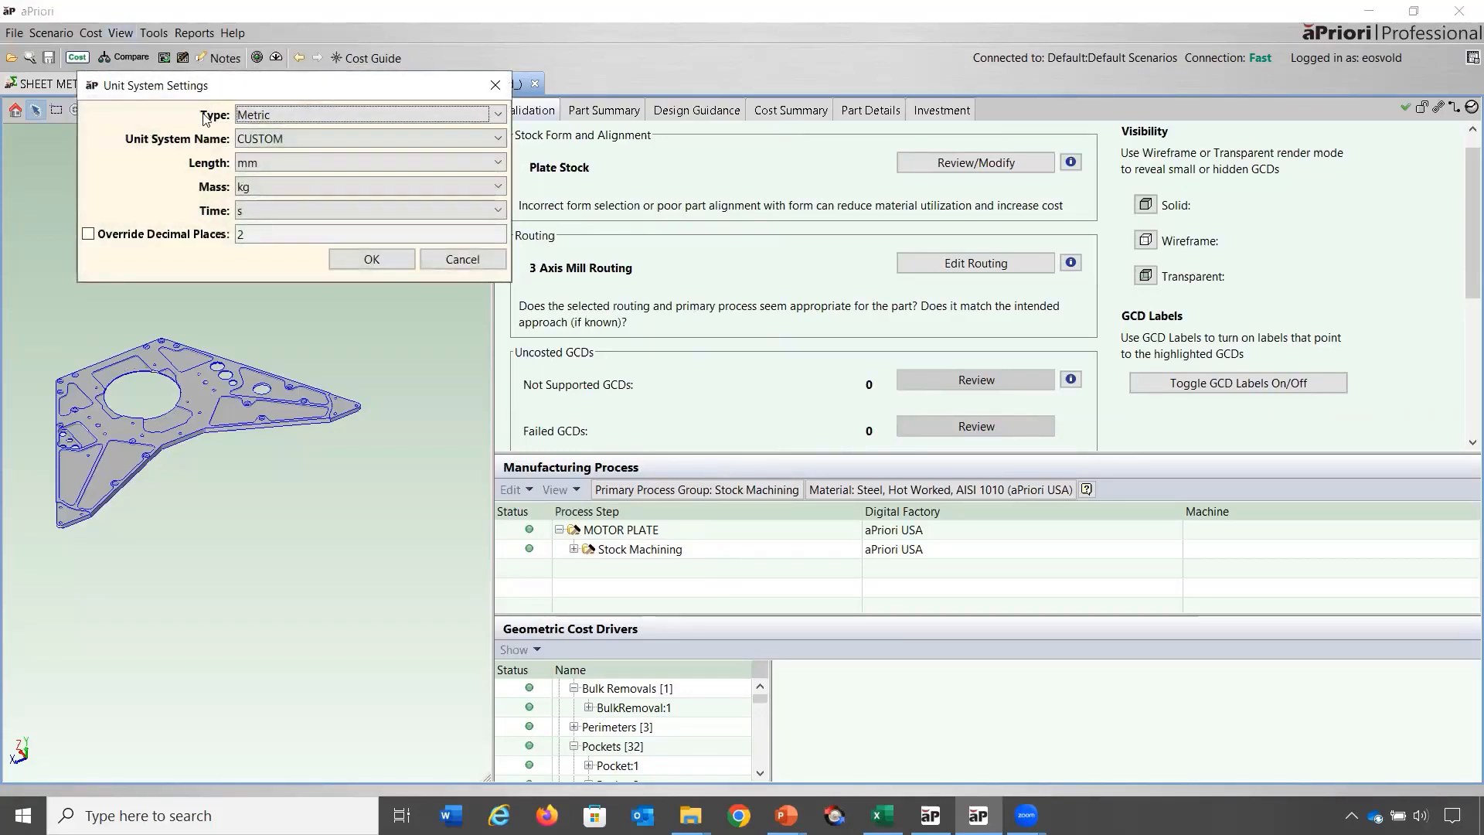
left_click(245, 116)
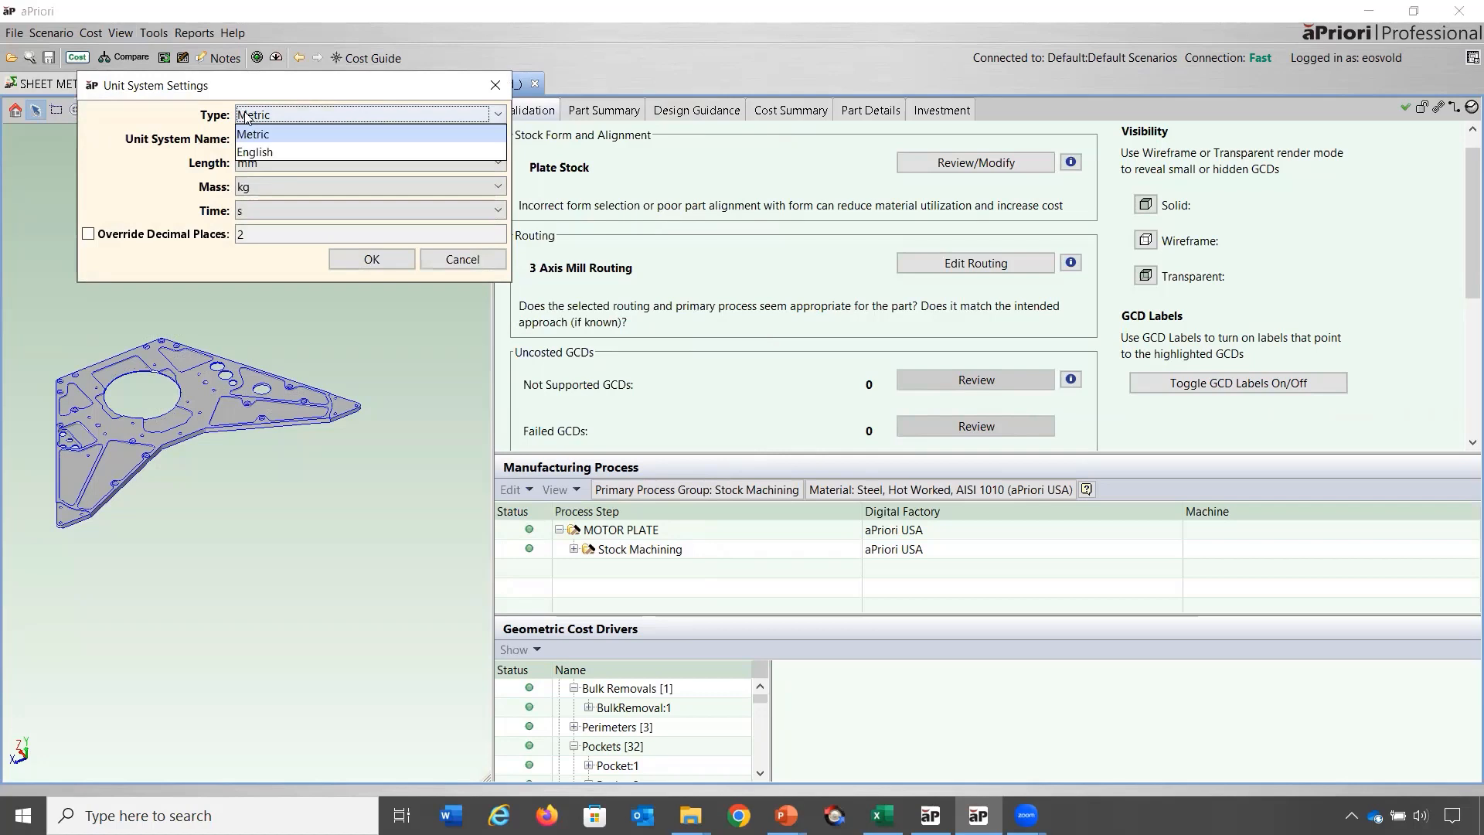
left_click(261, 153)
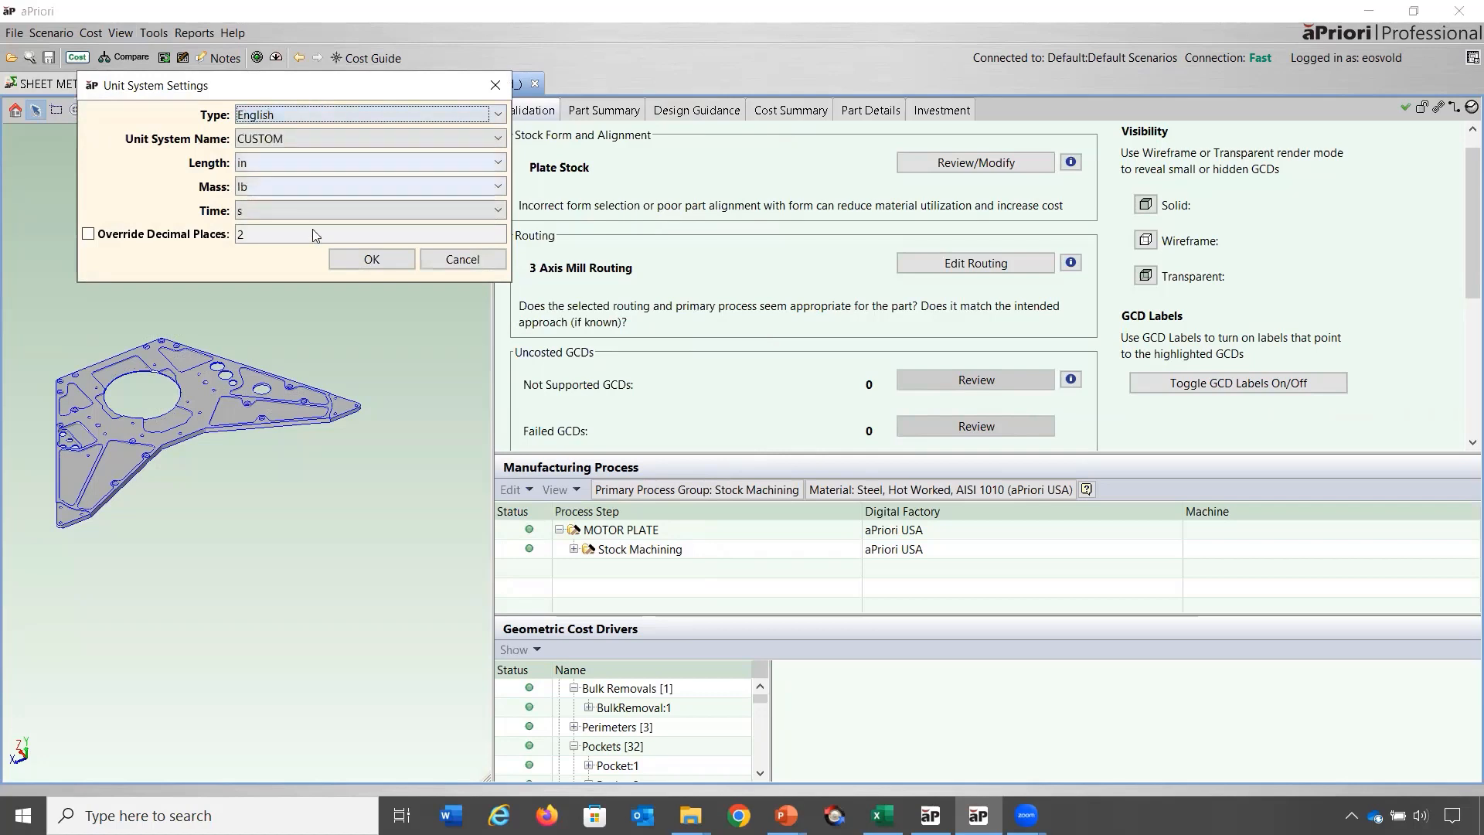
left_click(372, 259)
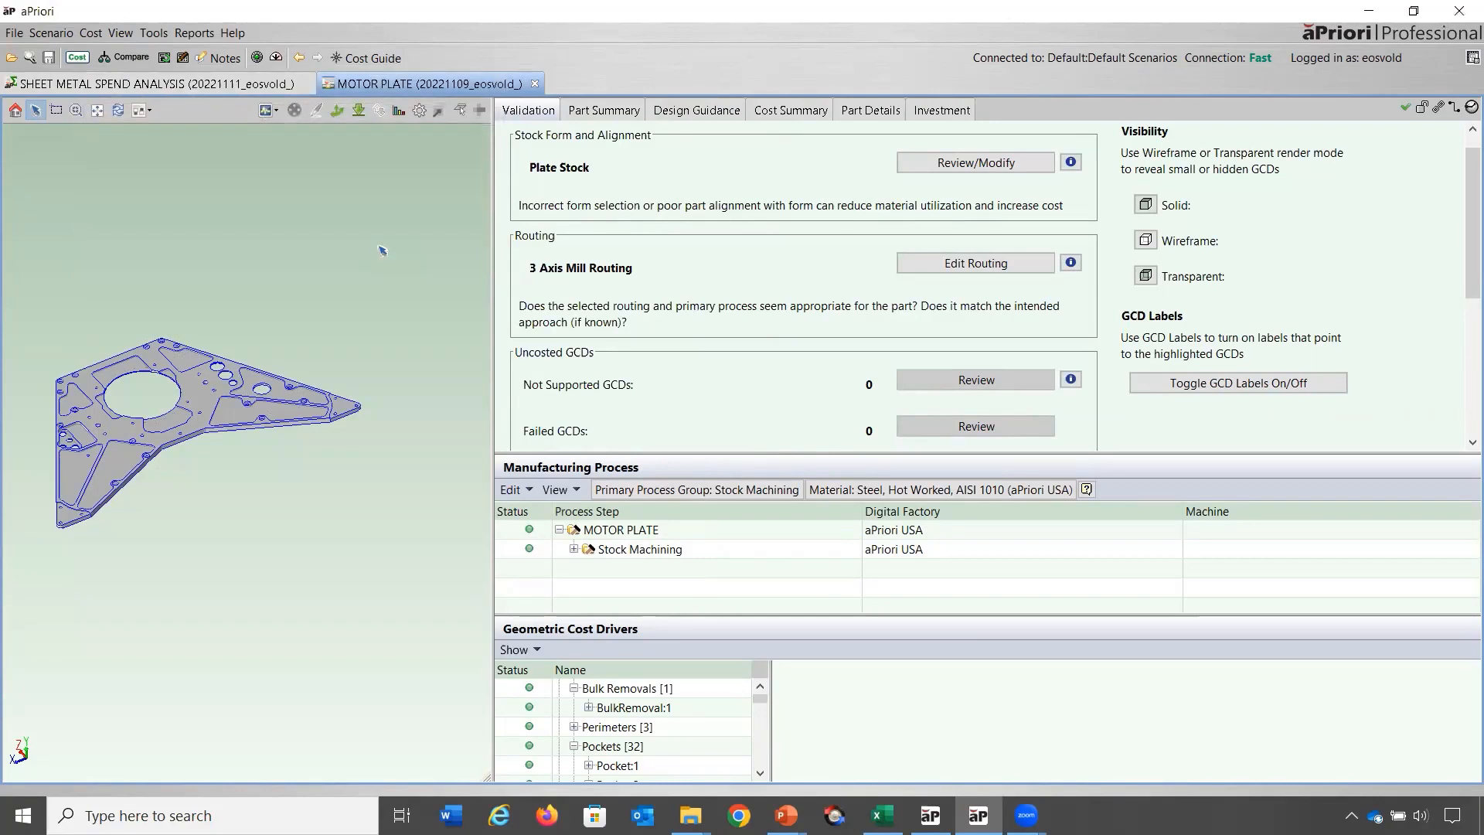
Examine the MOTOR PLATE part summary and the geometry tied to the 3 Axis Mill, Reciprocating Surface Grinding and Material Stock processes.
left_click(595, 105)
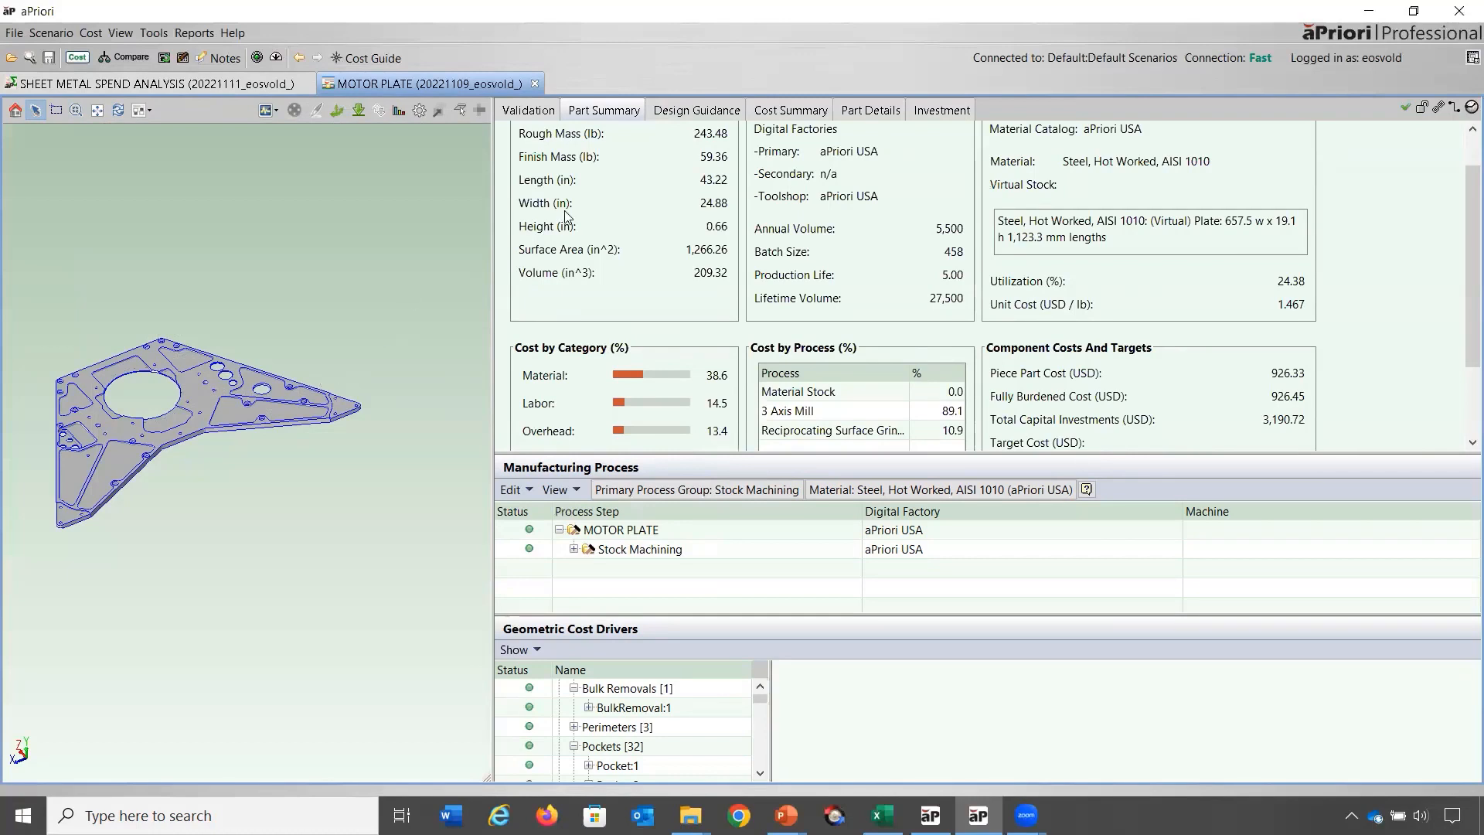
mouse_move(816, 361)
left_click(845, 412)
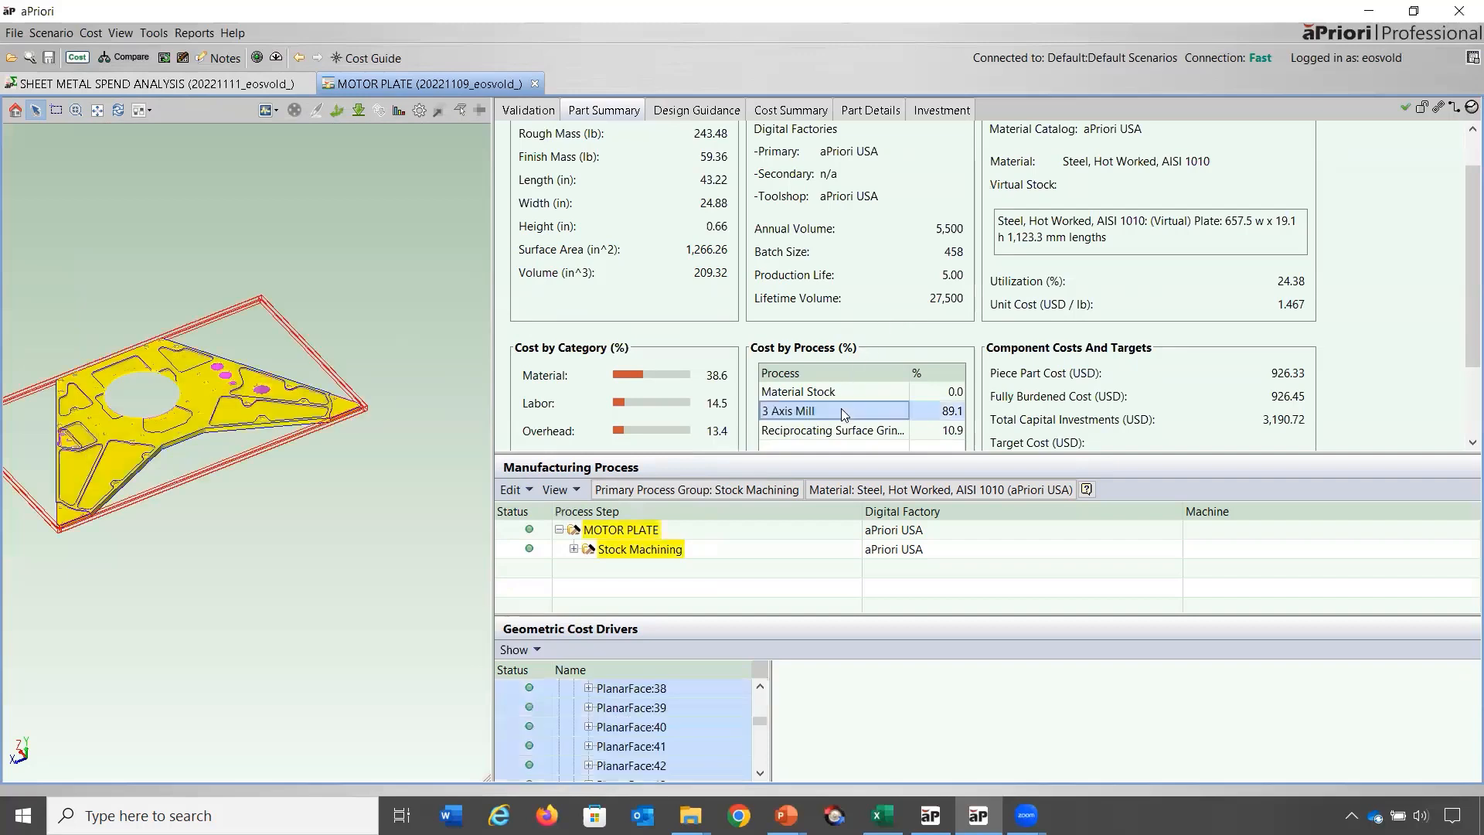
scroll(110, 469, "up", 3)
scroll(100, 473, "down", 2)
middle_click_drag(195, 569, 144, 553)
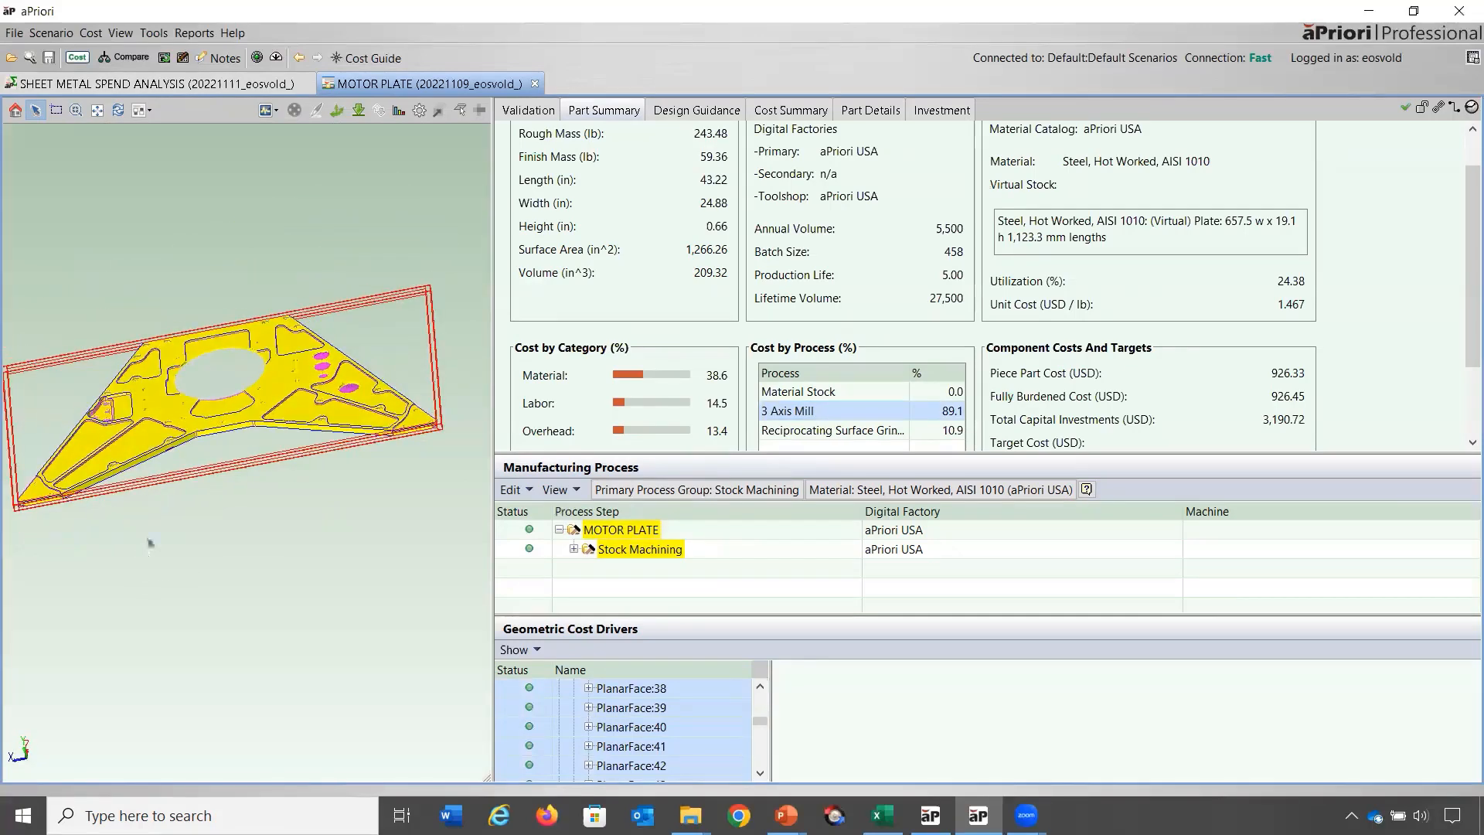
left_click(824, 430)
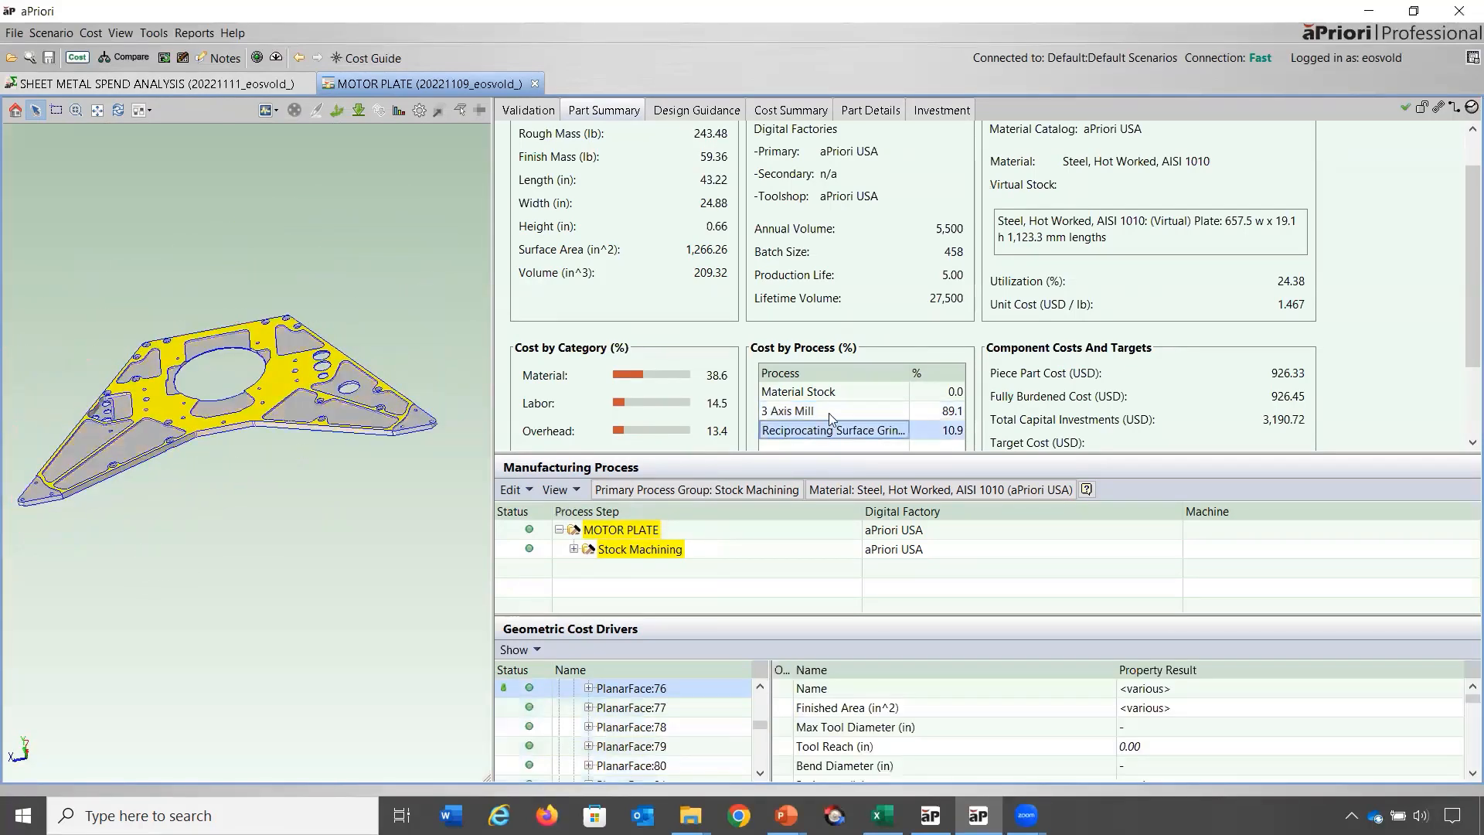
mouse_move(203, 542)
middle_mouse_down()
mouse_move(229, 333)
mouse_move(214, 535)
middle_mouse_up()
scroll(742, 418, "down", 1)
left_click(787, 389)
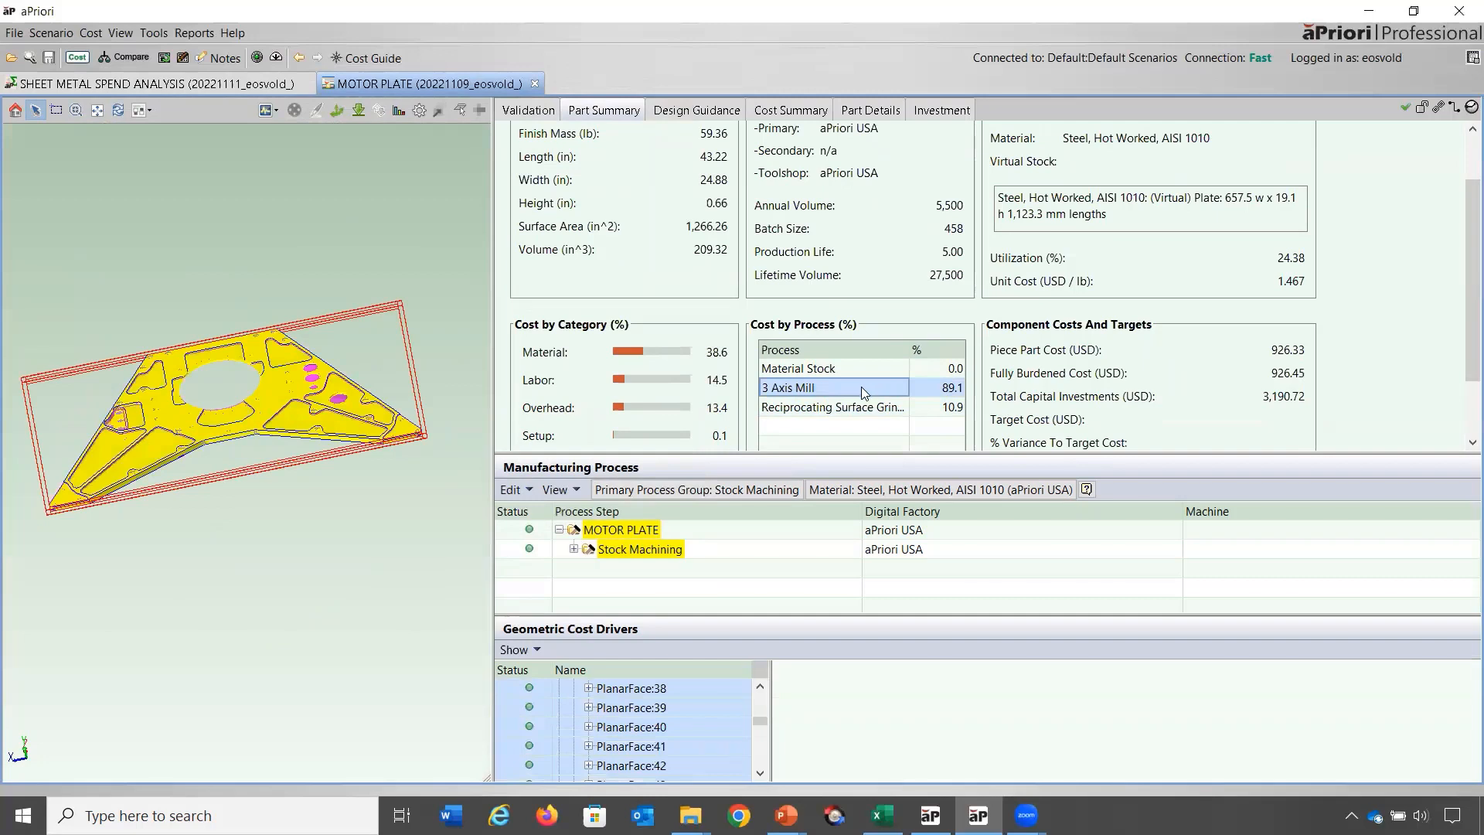
left_click(852, 370)
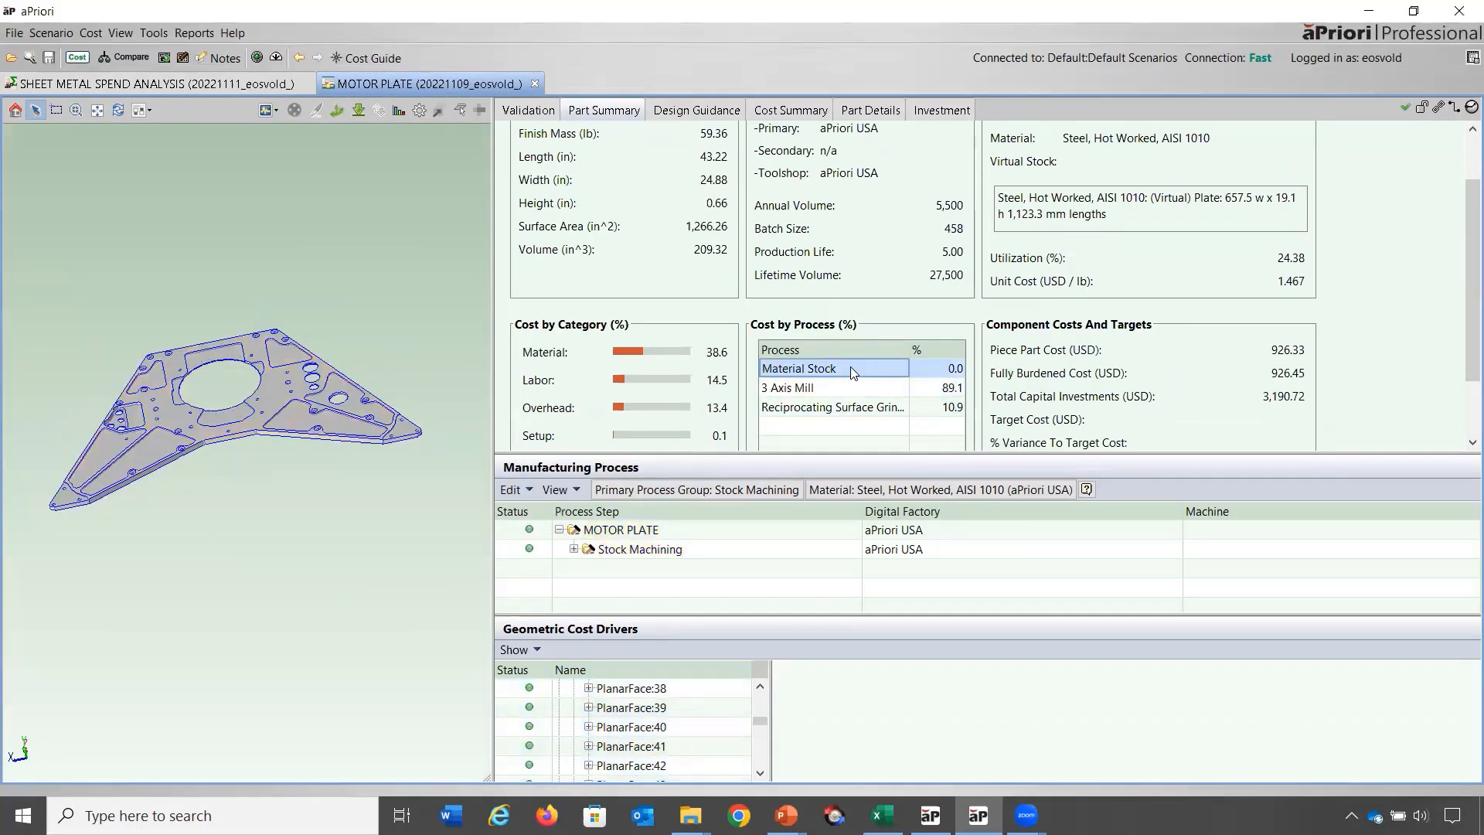
Show the MOTOR PLATE part details in the Manufacturing Details table view, with all columns expanded and fitted to their contents.
left_click(865, 110)
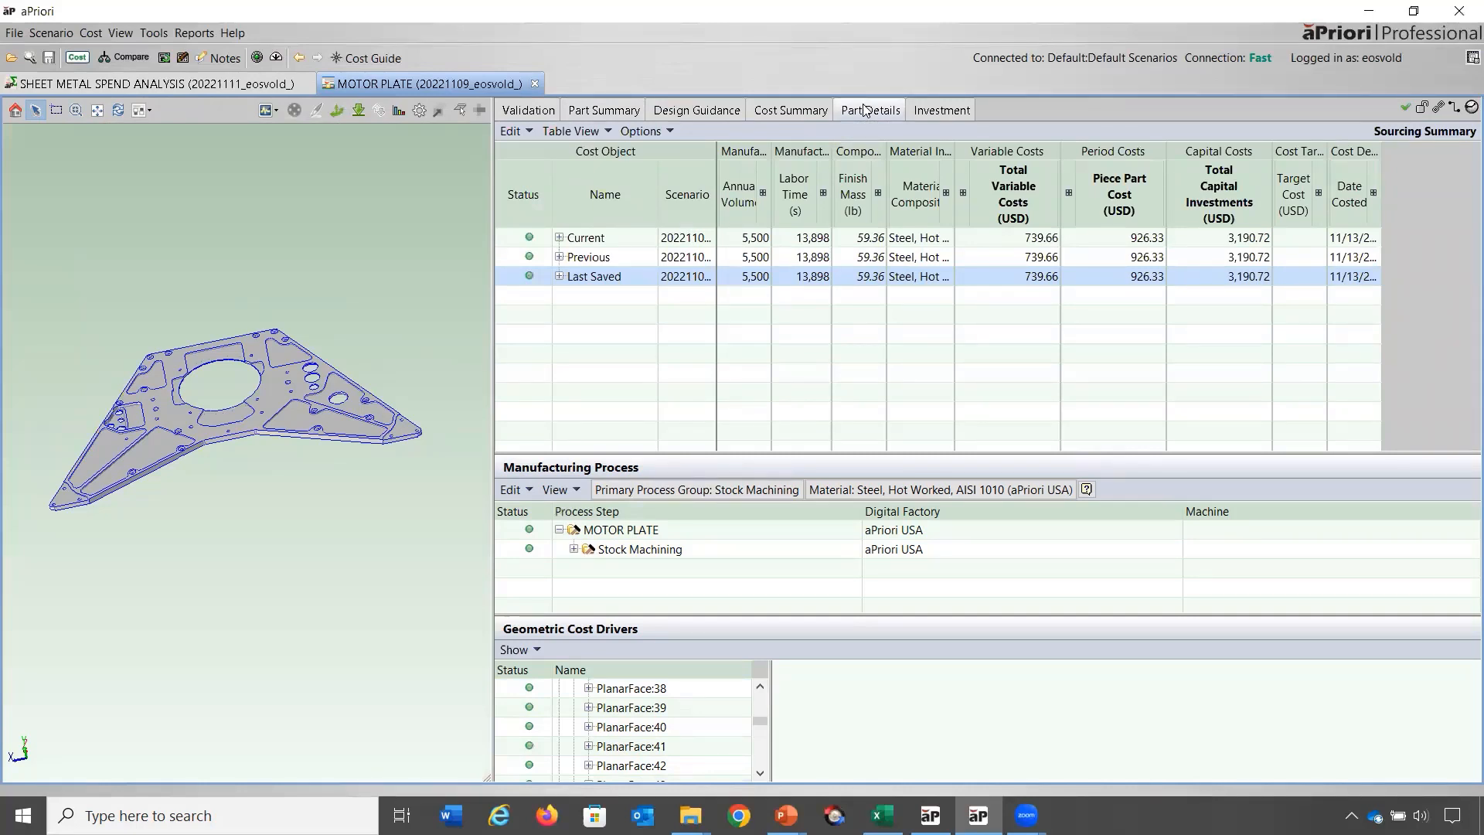
left_click(561, 133)
mouse_move(568, 154)
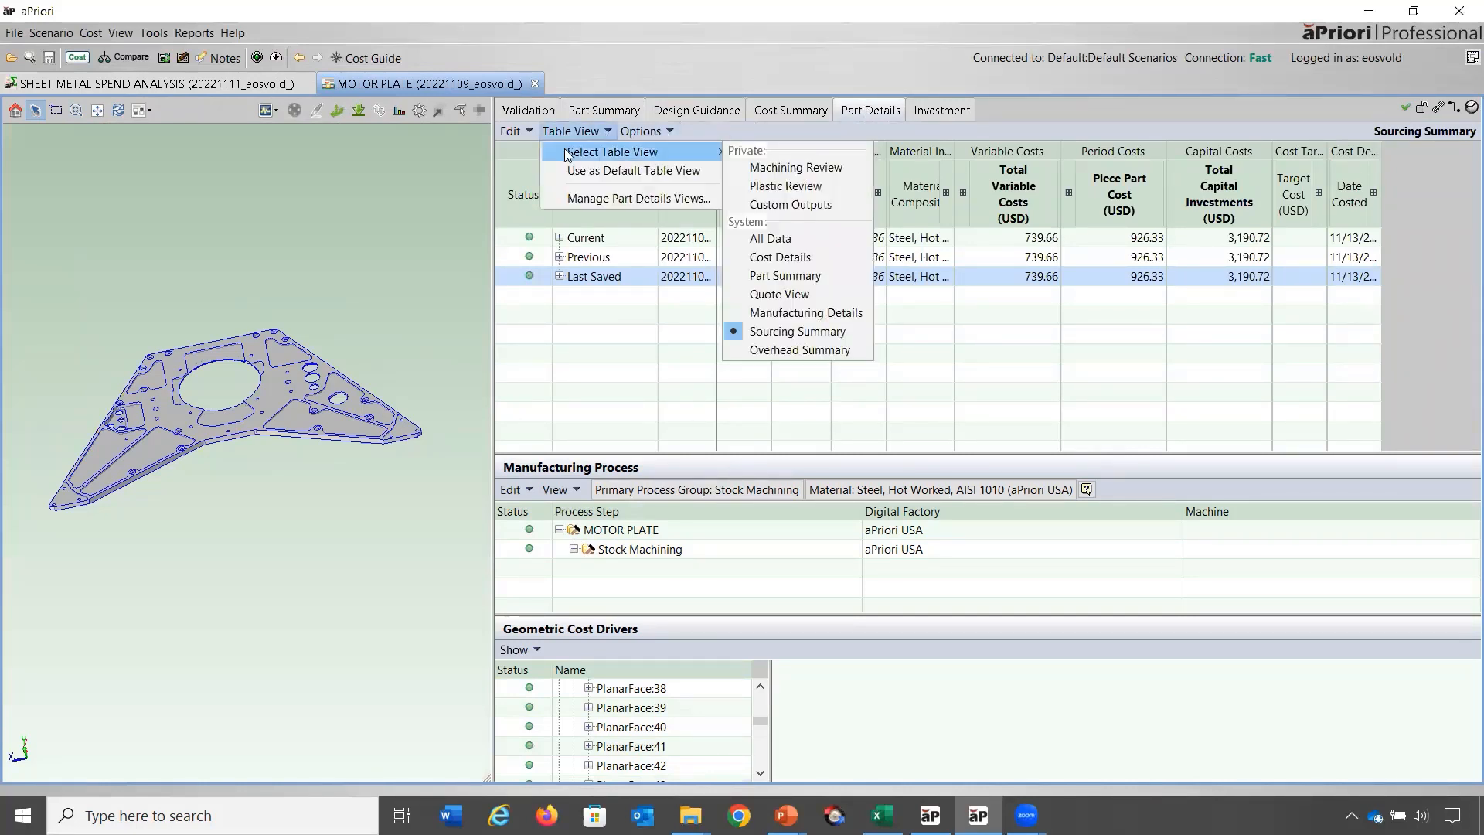
left_click(804, 313)
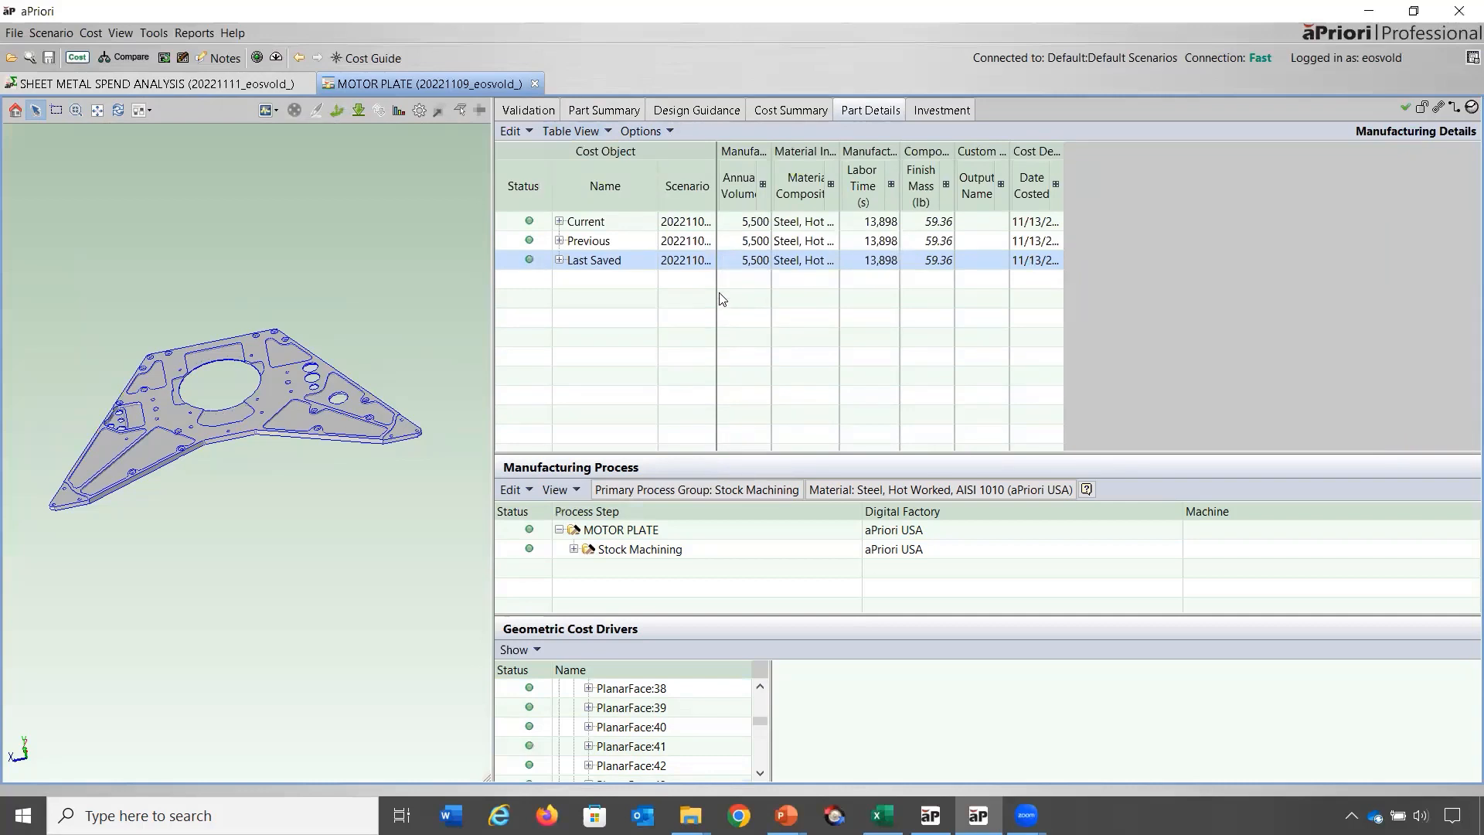
left_click_drag(770, 183, 858, 183)
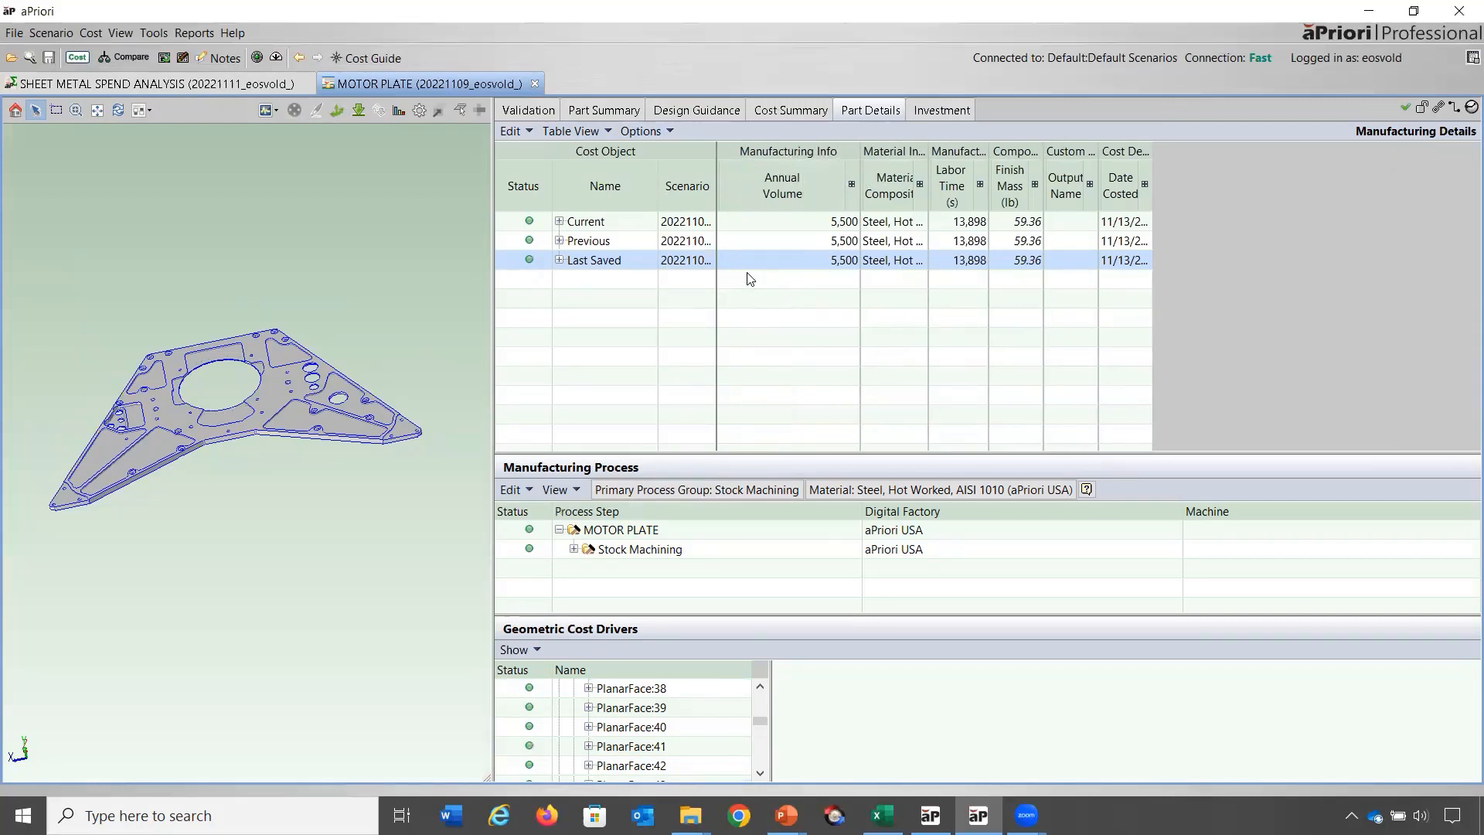
mouse_move(507, 157)
left_click(534, 153)
left_click(562, 151)
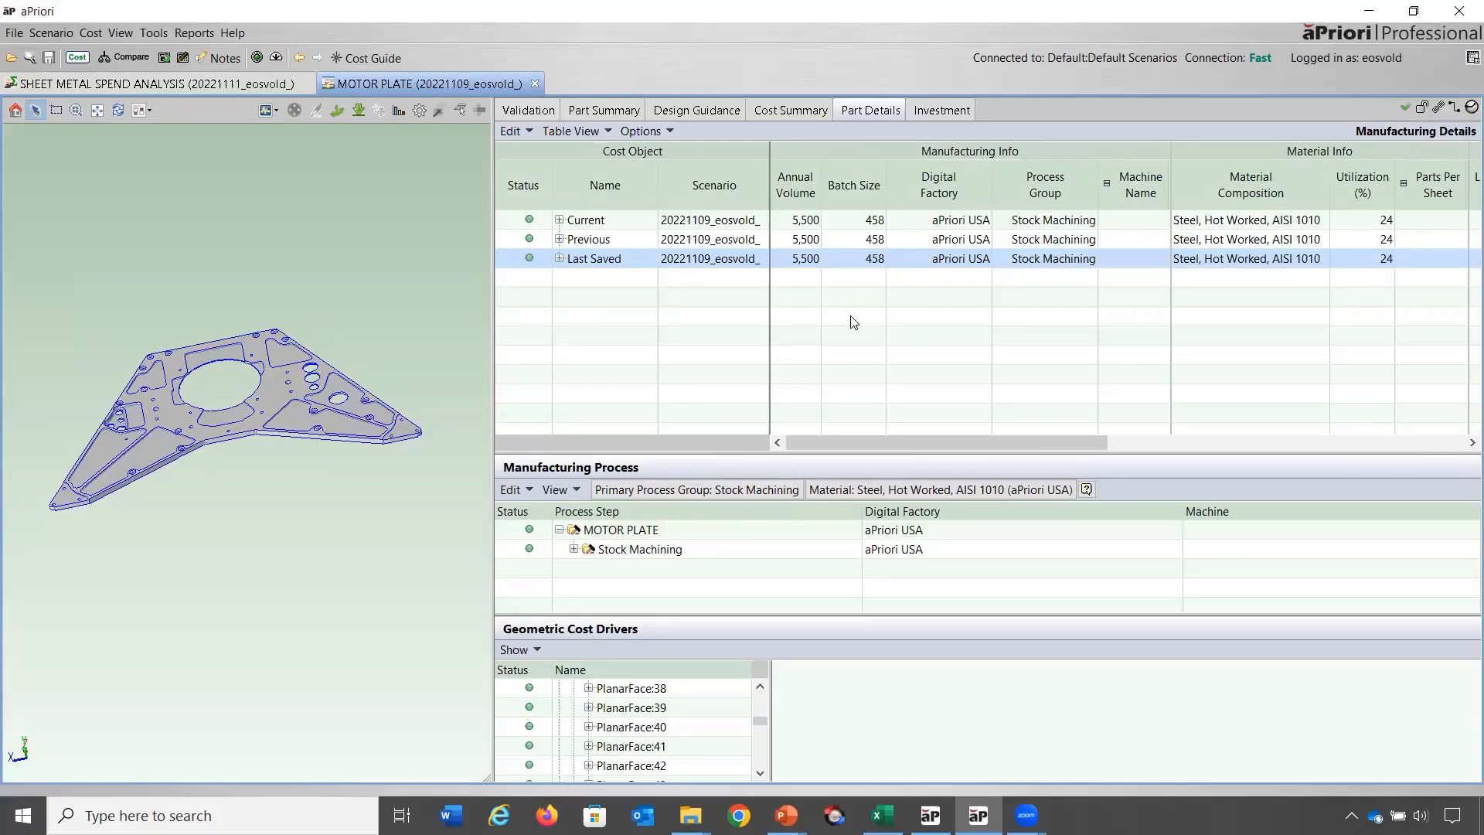
Try creating a private part details view named New, based on All Data.
left_click(574, 133)
left_click(581, 199)
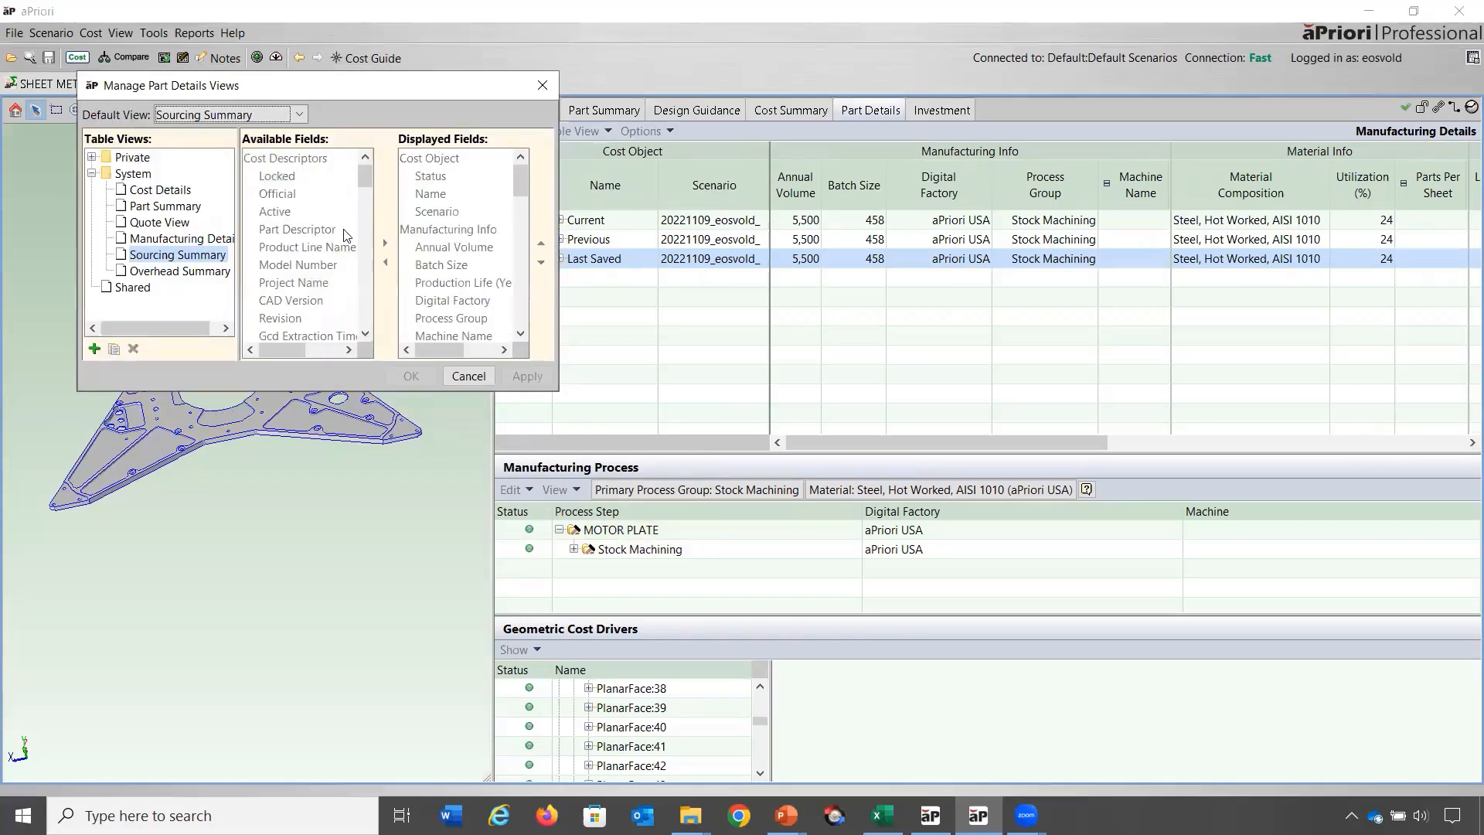
left_click(91, 349)
type("New")
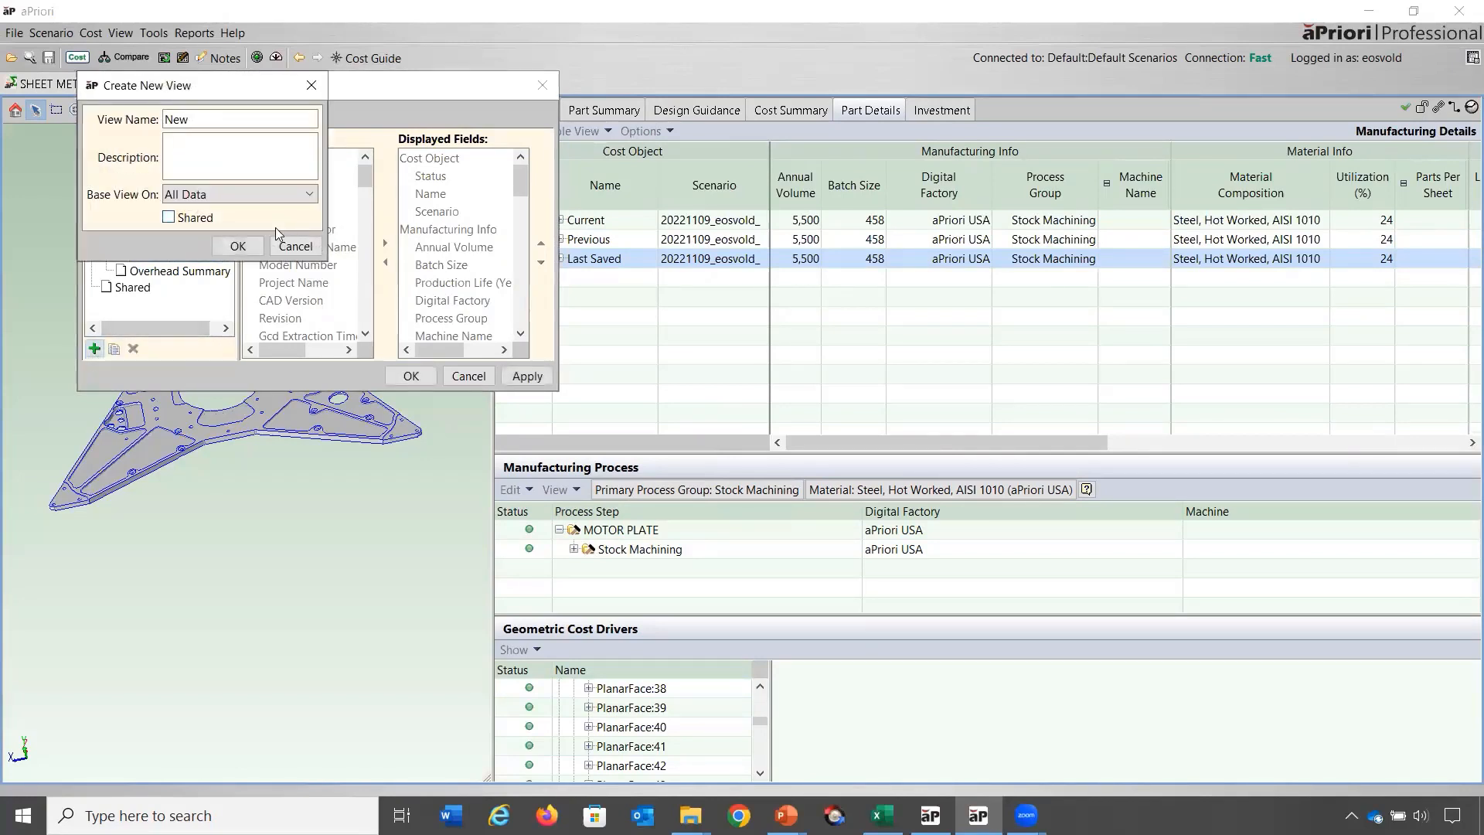
left_click(224, 246)
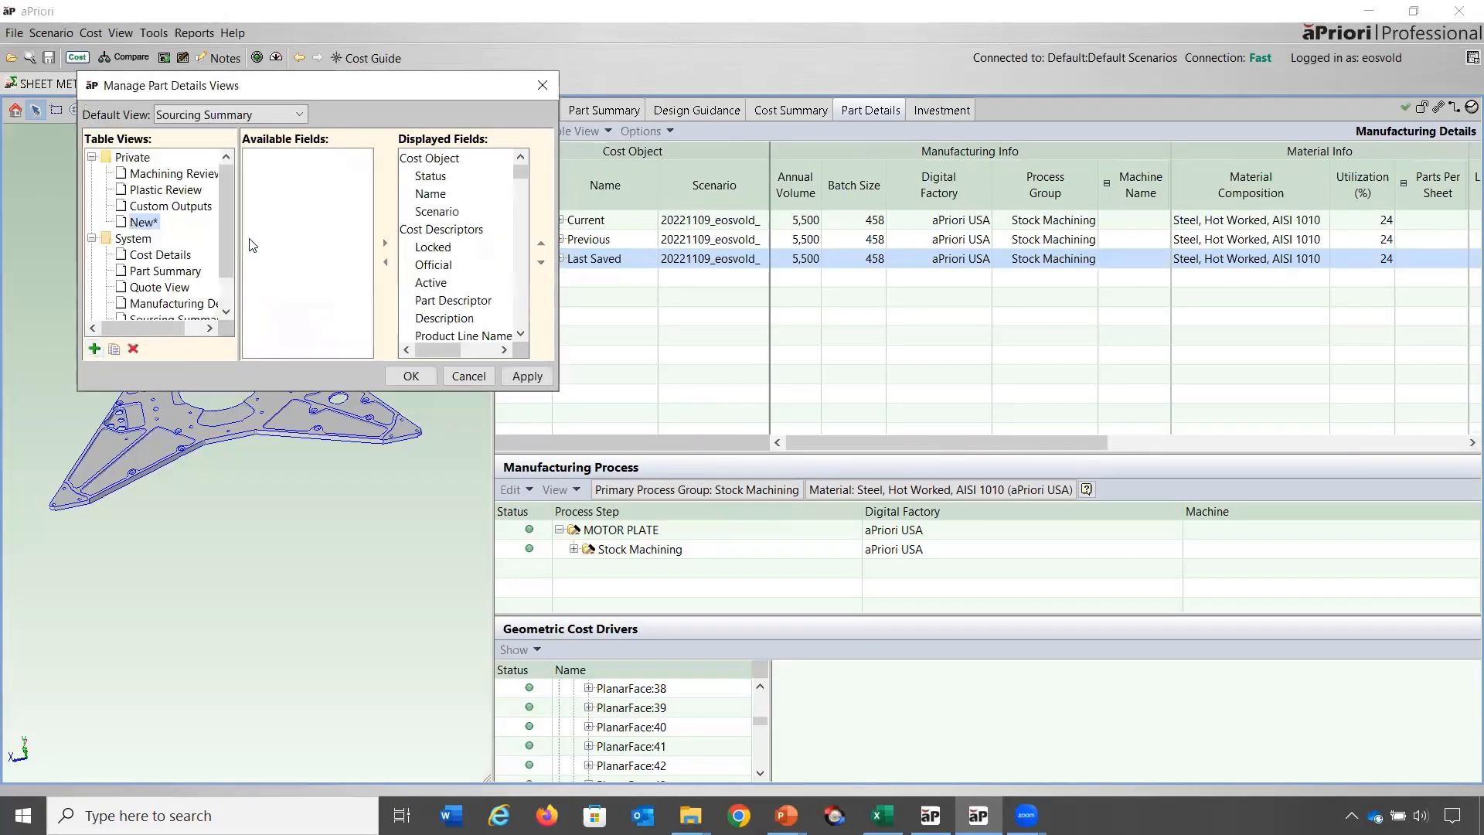
Remove the Cost Descriptors fields from the New view and try reordering Process Routing, discarding the unsaved changes.
left_click(440, 231)
left_click(385, 262)
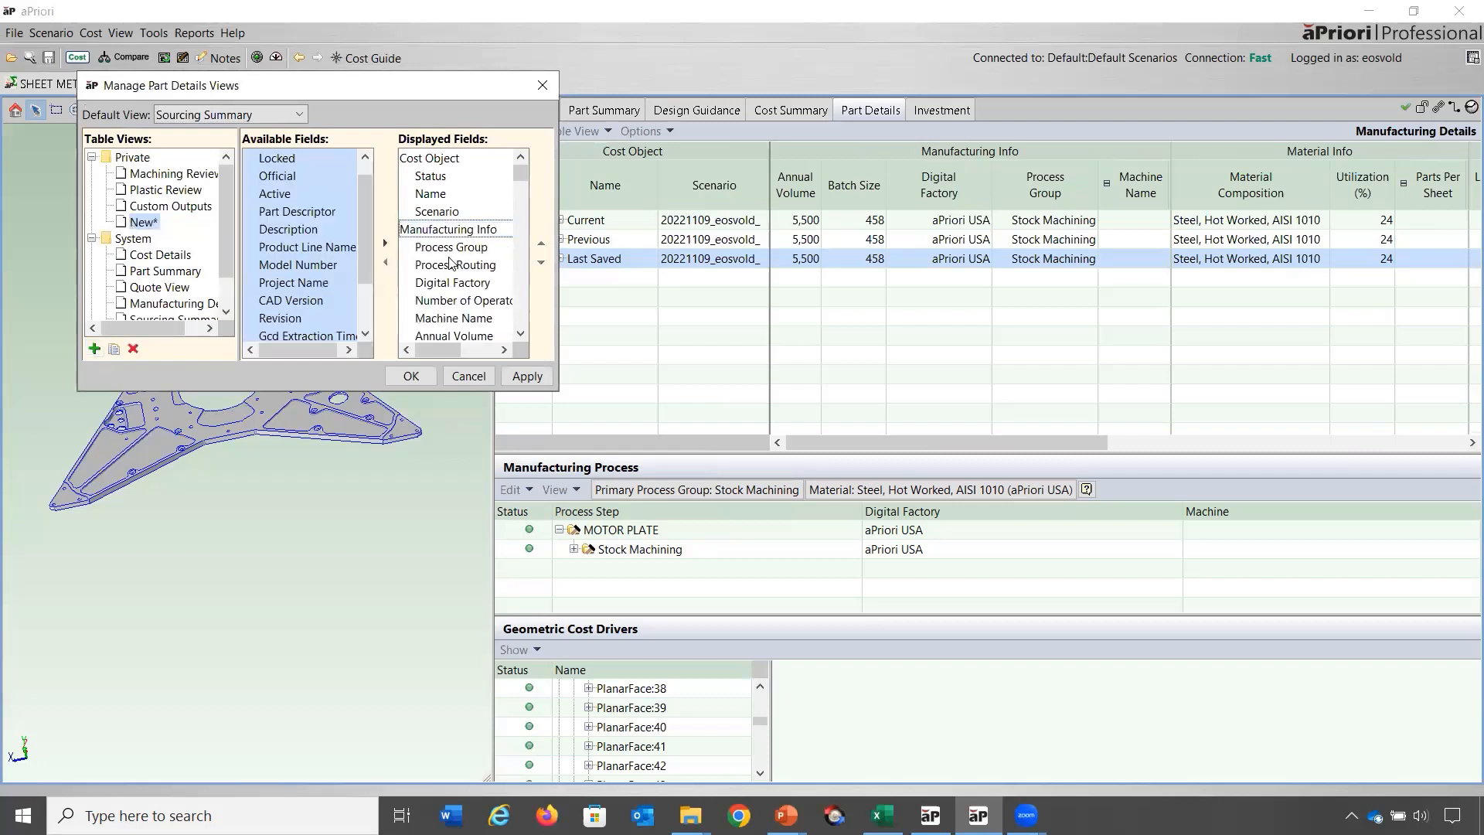
left_click(475, 249)
left_click(475, 265)
left_click(541, 262)
left_click(541, 262)
left_click(541, 262)
left_click(541, 242)
left_click(541, 243)
left_click(541, 243)
left_click(542, 85)
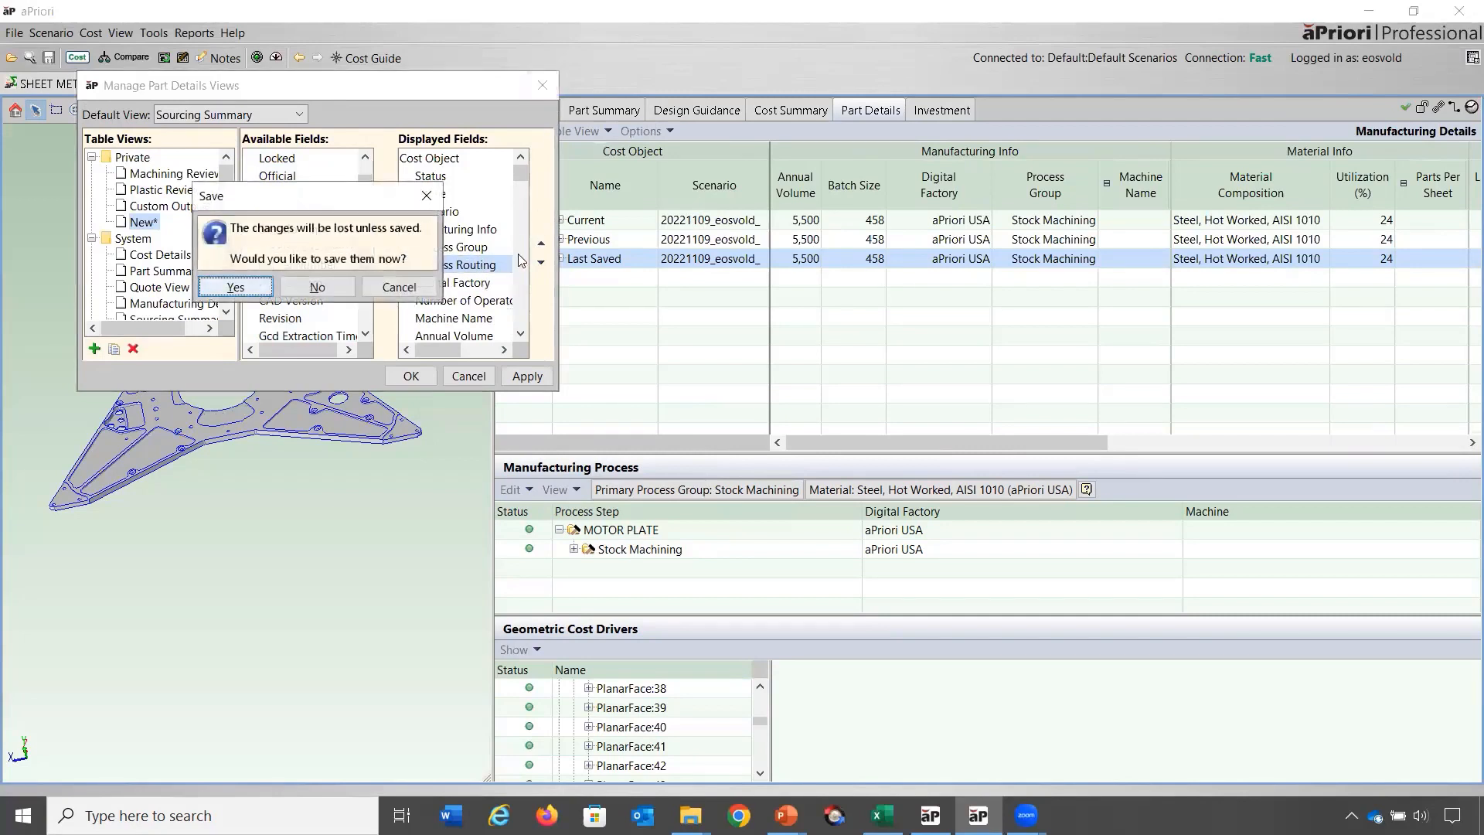
left_click(349, 289)
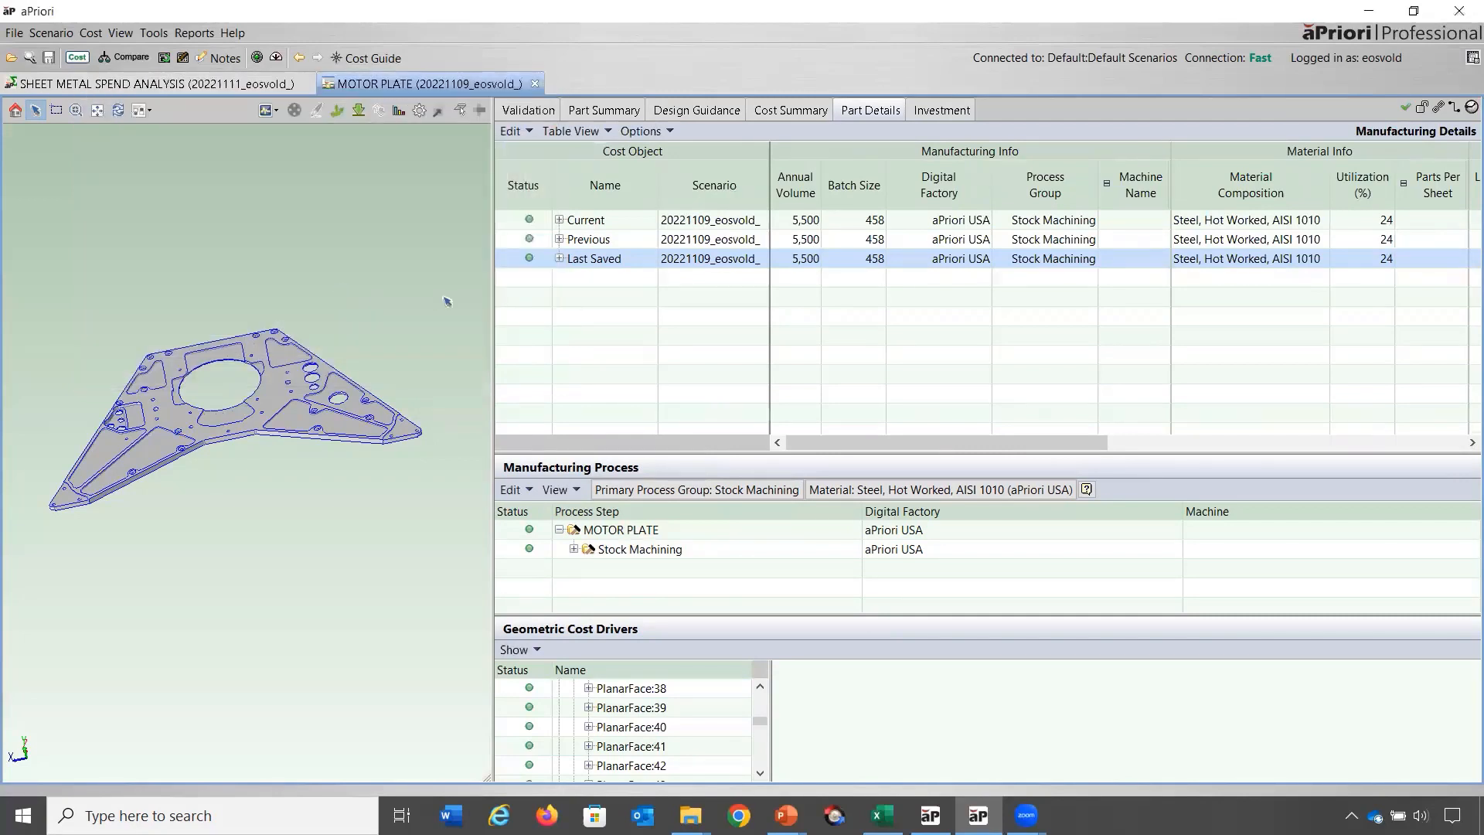
Show the part details in the Custom Outputs table view, with all rows and columns expanded and column widths fitted.
left_click(567, 130)
mouse_move(580, 153)
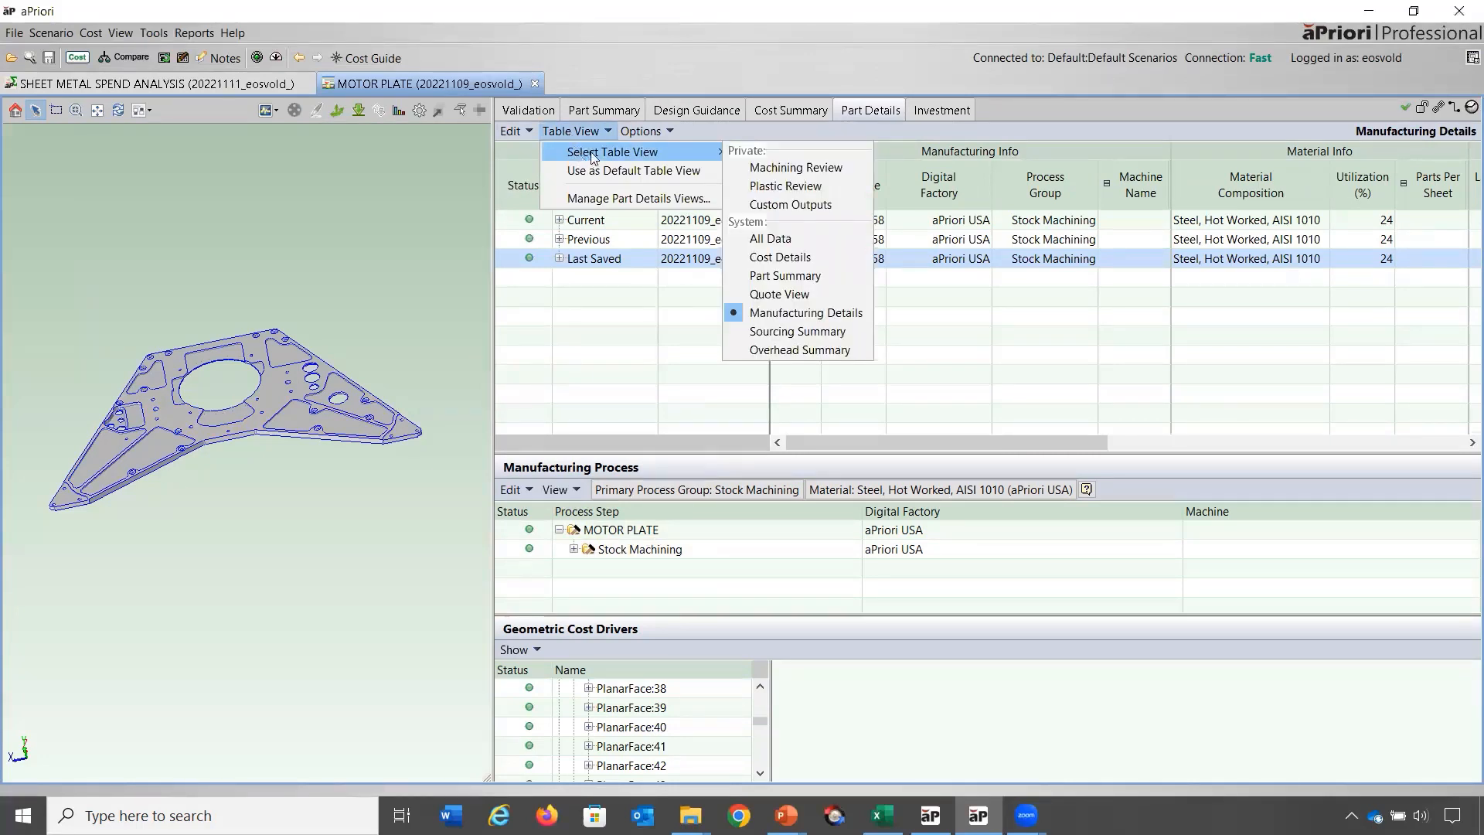
left_click(794, 204)
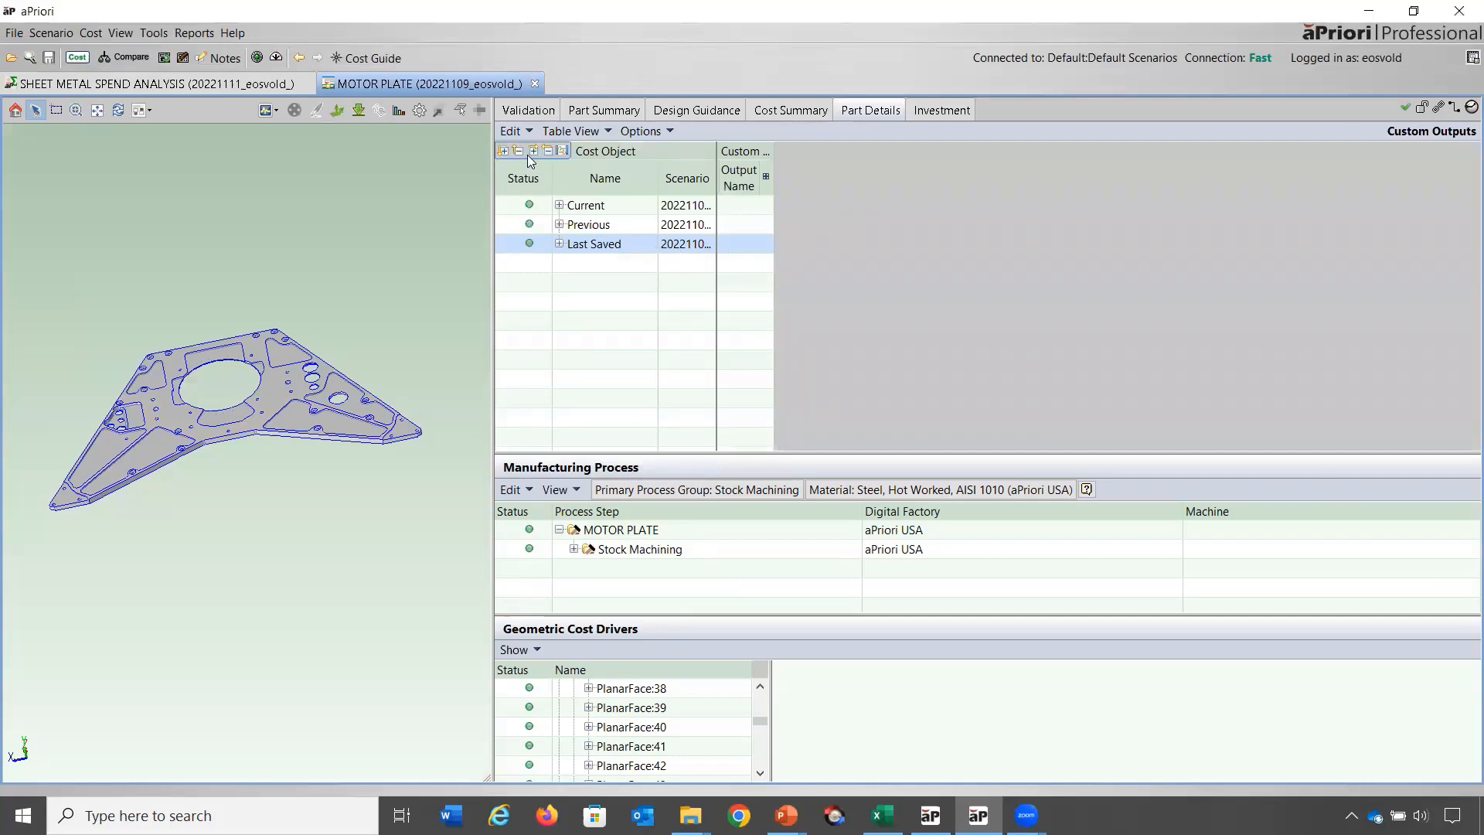
left_click(530, 154)
left_click(565, 152)
left_click(505, 152)
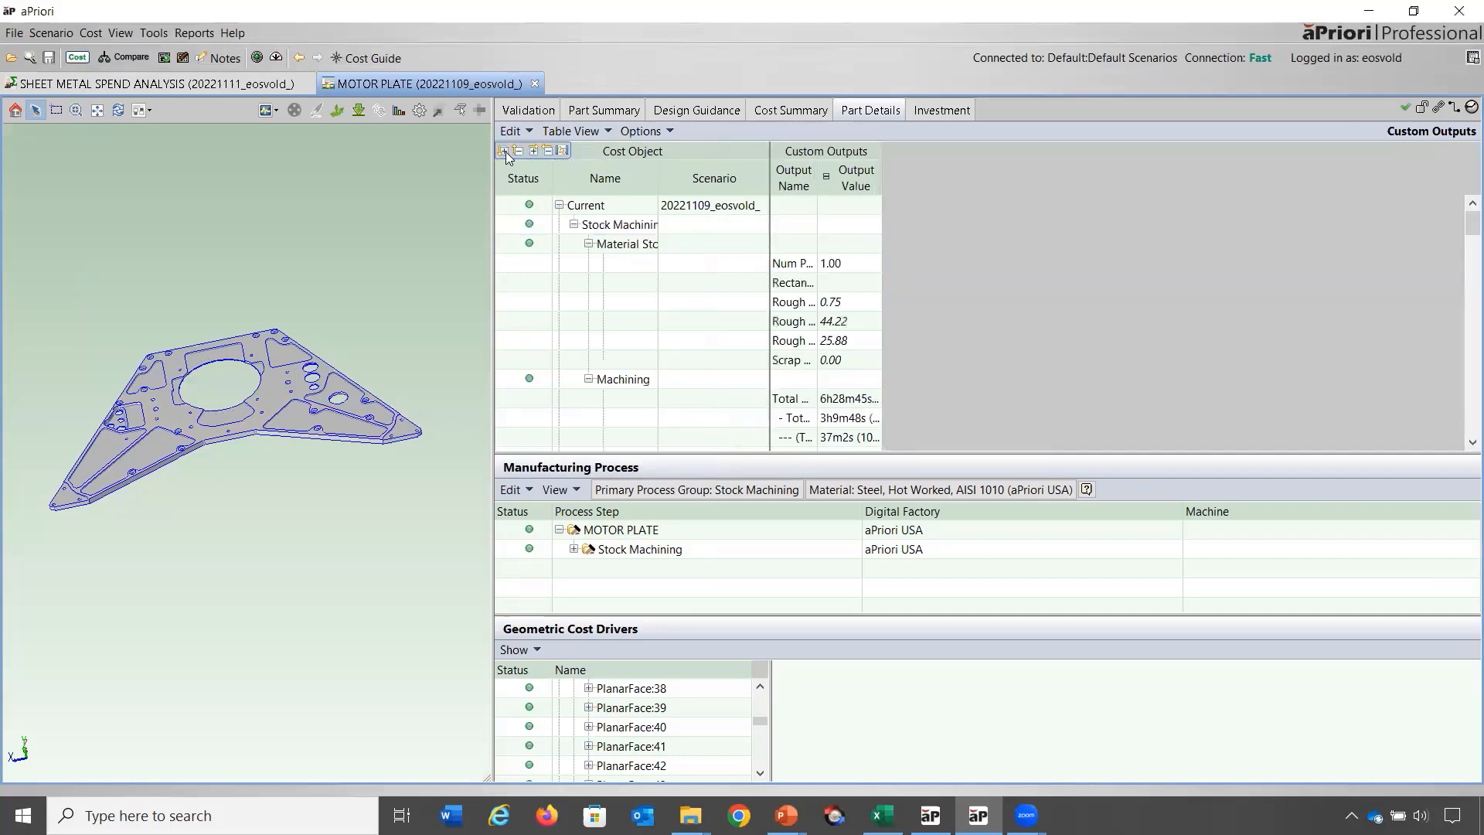
left_click(562, 152)
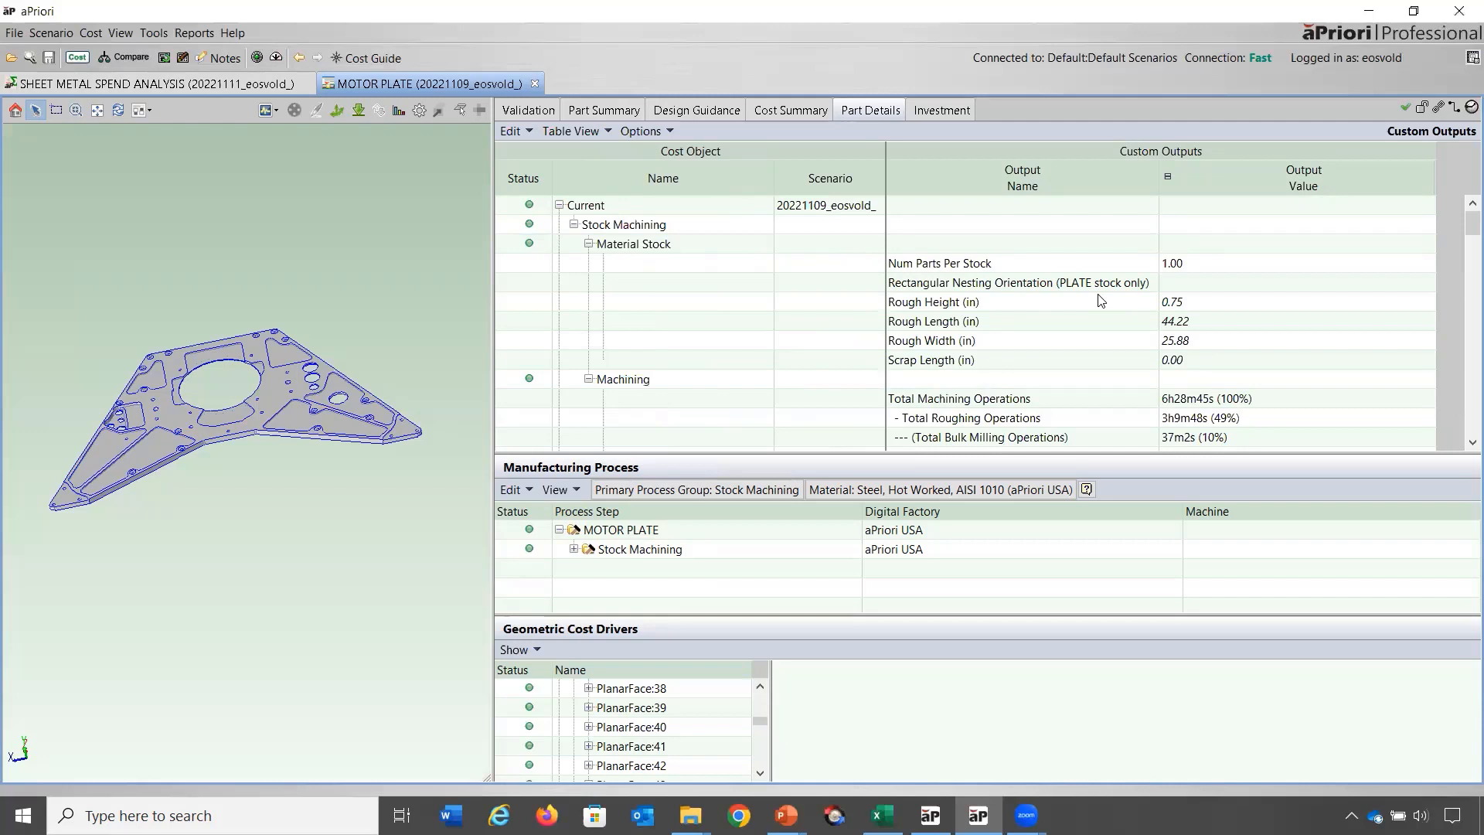
Examine the rough stock dimensions and machining operation times in the custom outputs, checking them against the part summary.
middle_click_drag(433, 448, 467, 460)
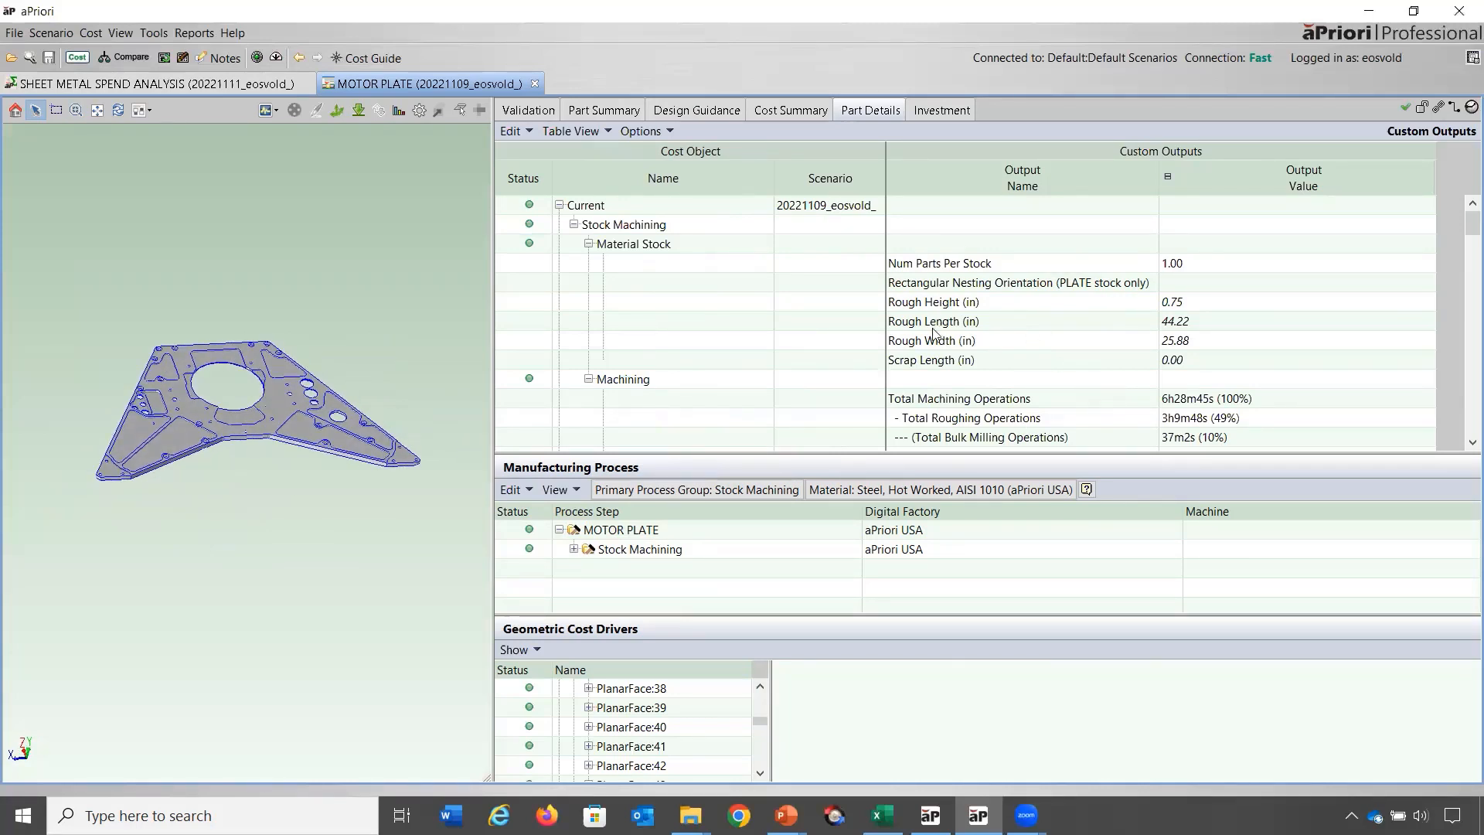
scroll(1028, 325, "down", 3)
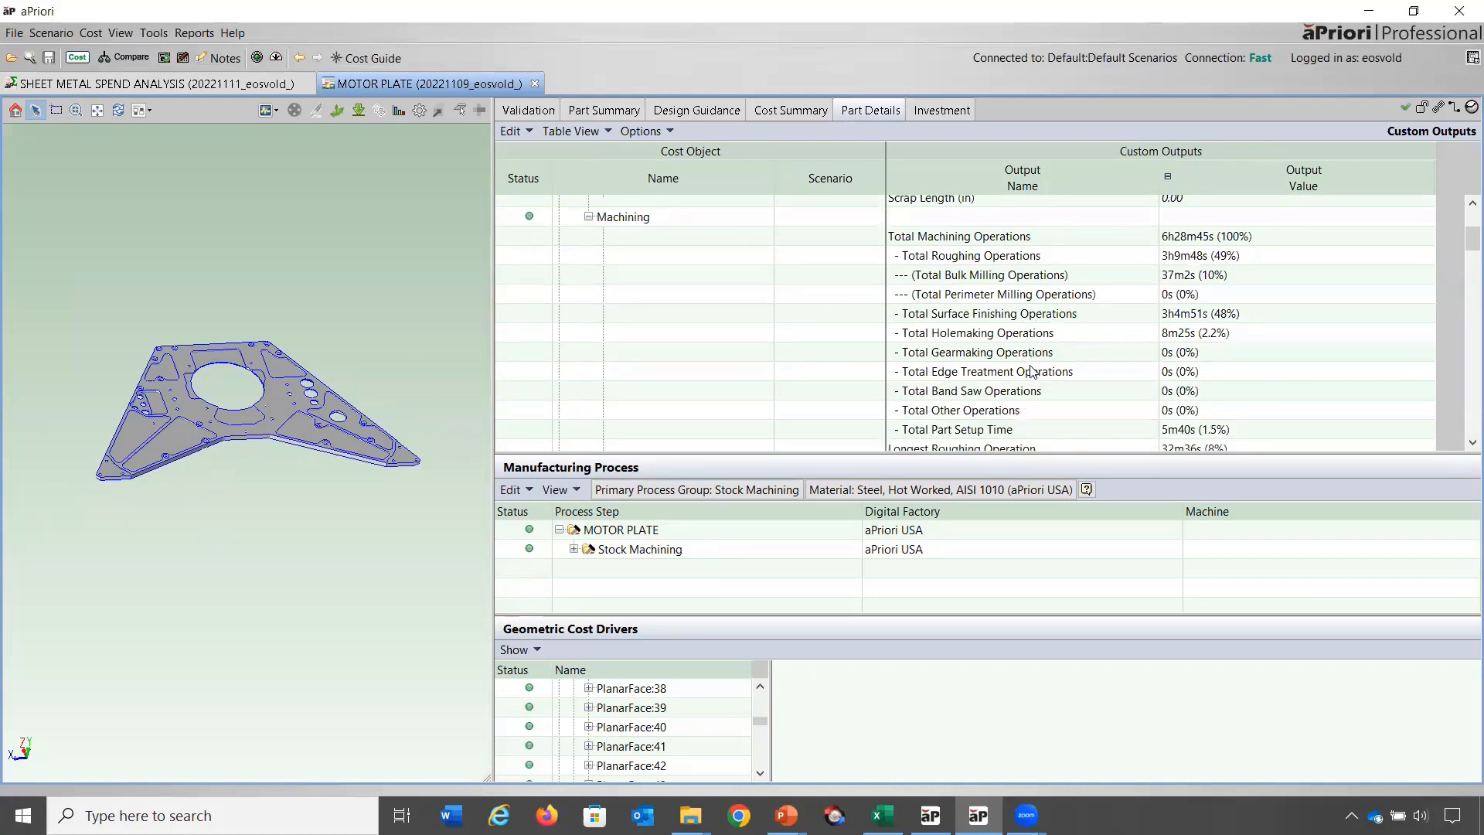
scroll(1032, 369, "up", 1)
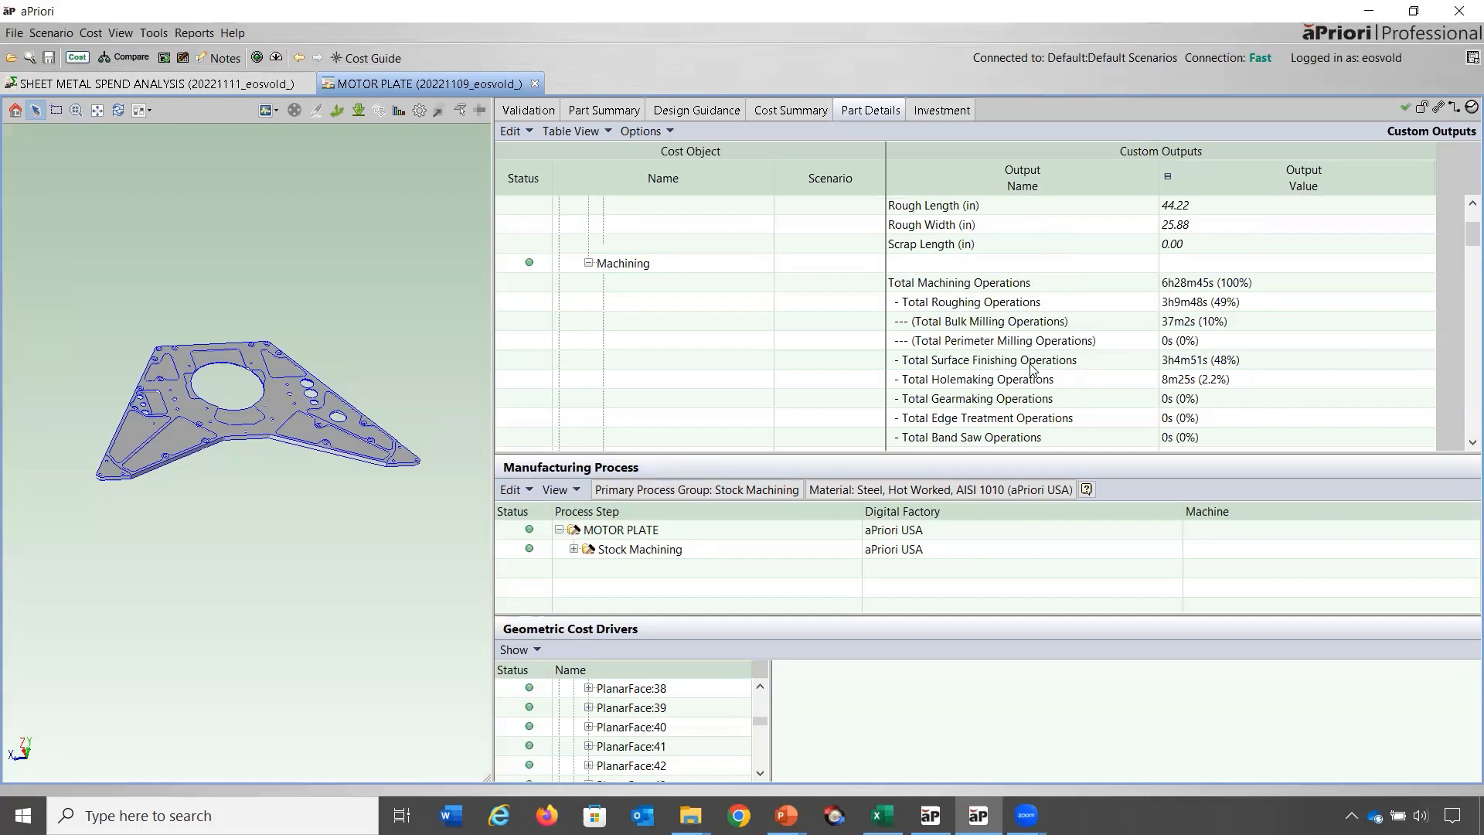
left_click(592, 111)
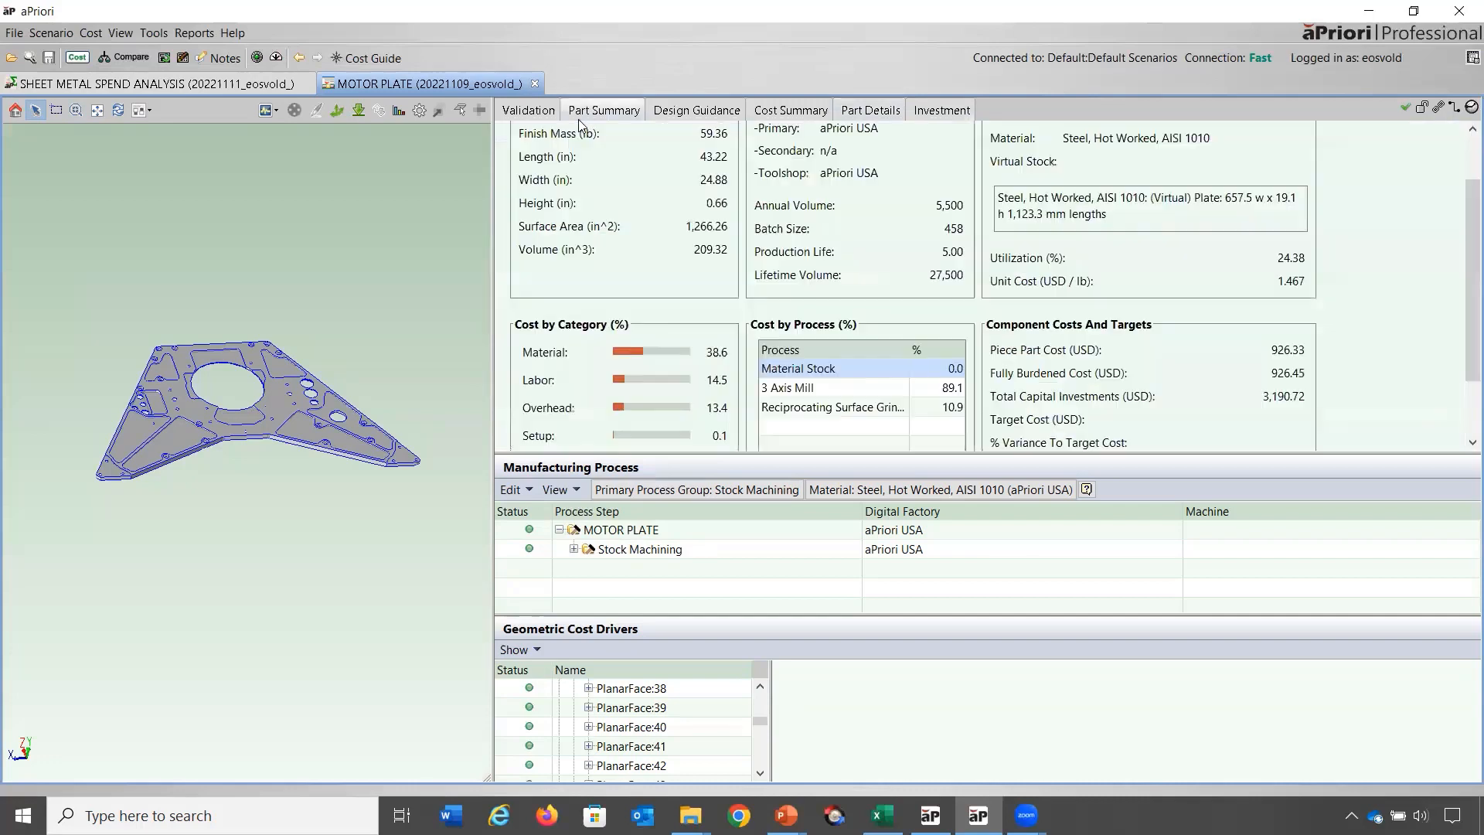
left_click(871, 109)
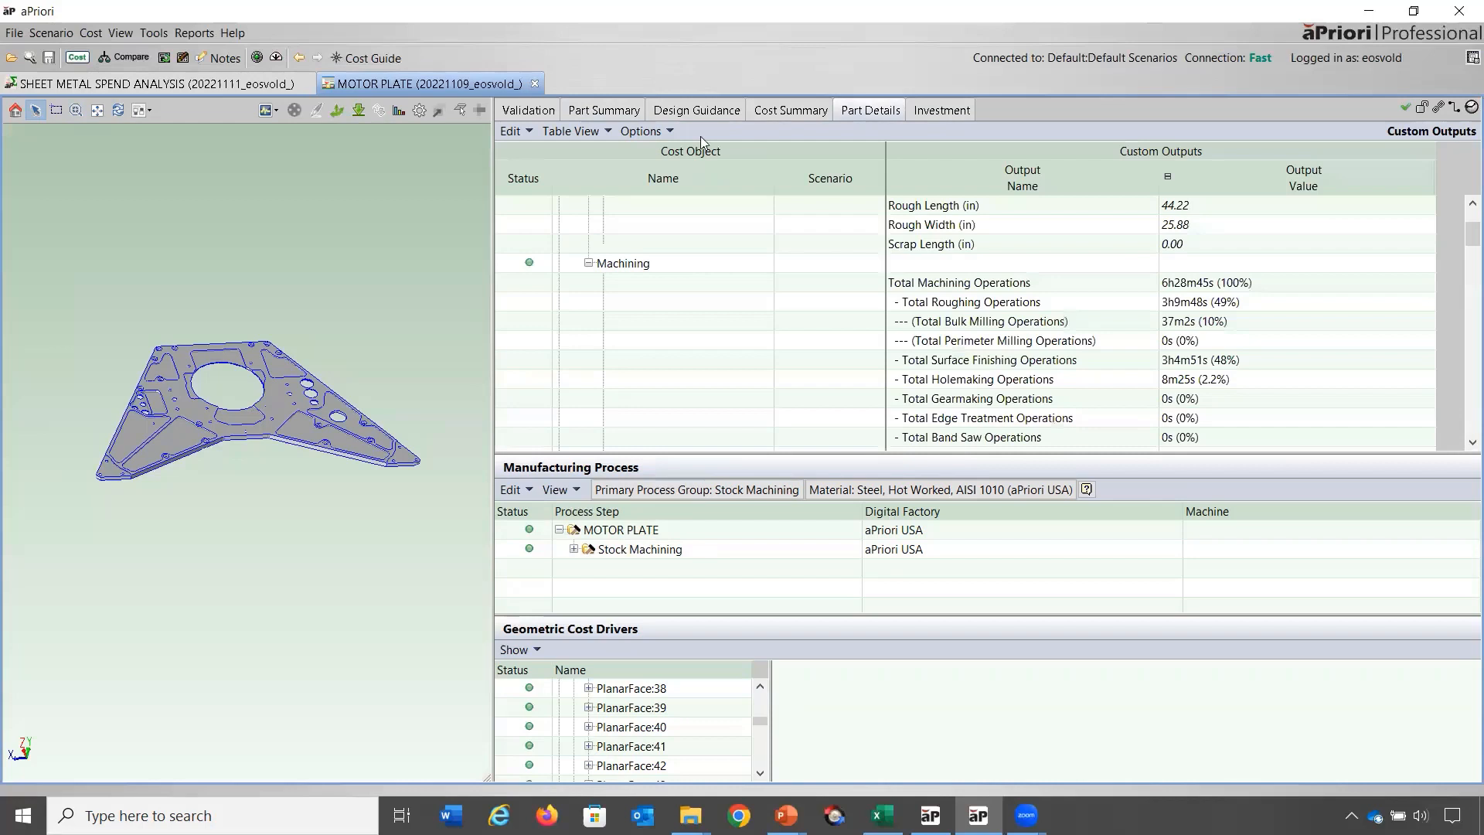
Show the part details in the Machining Review table view and expand the Manufacturing Times columns.
left_click(576, 133)
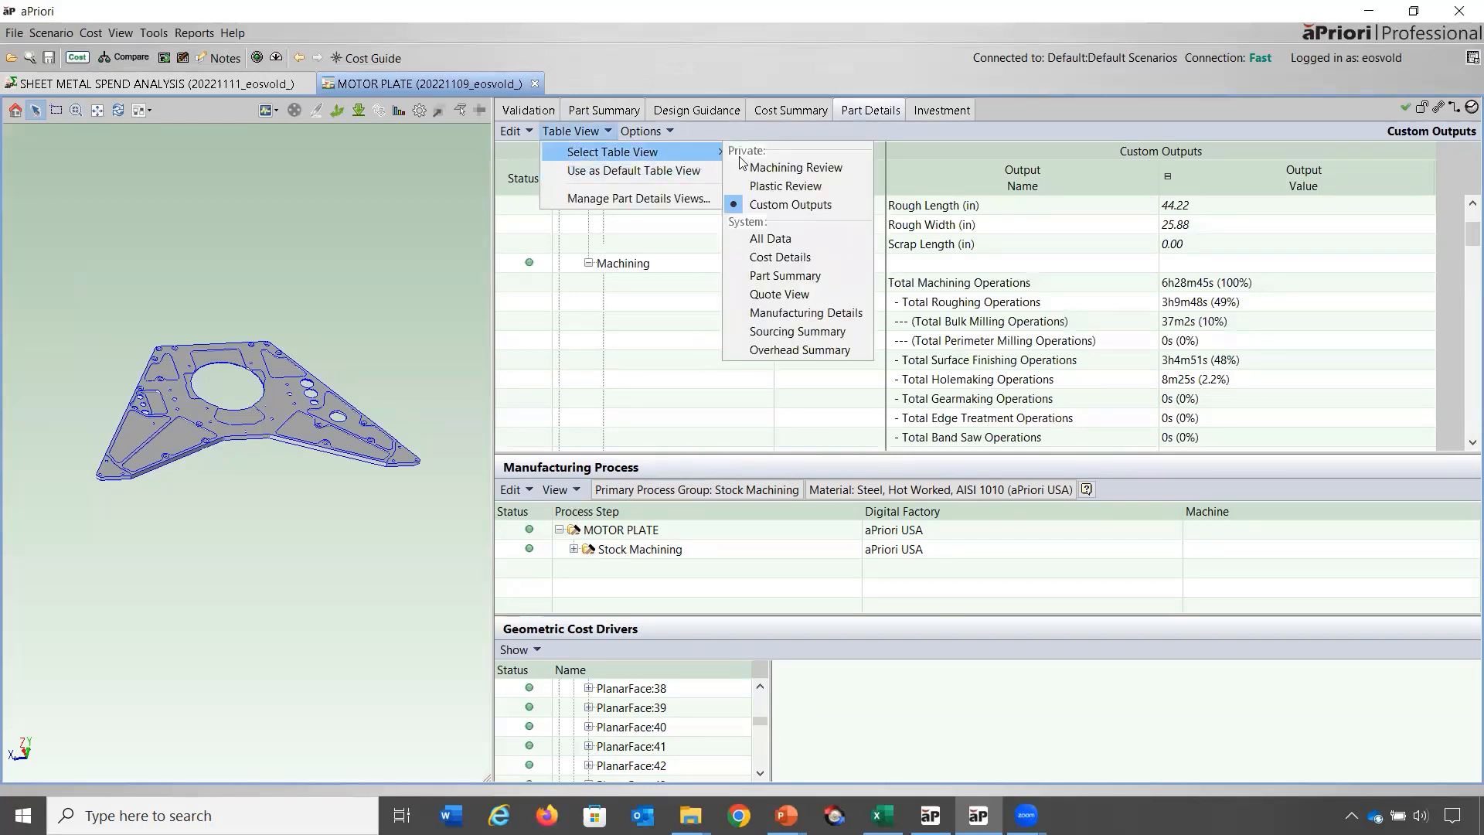
left_click(742, 166)
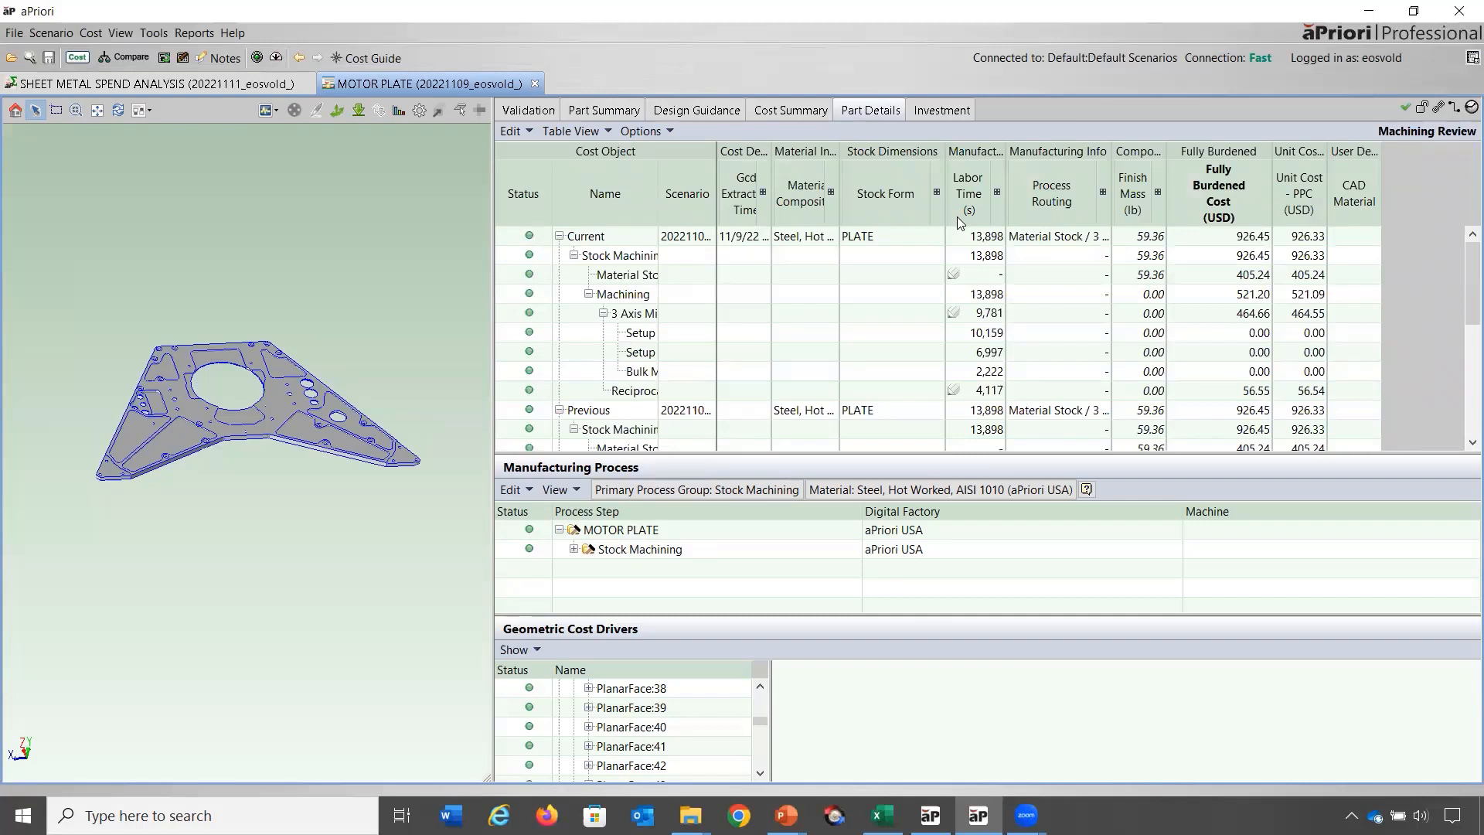
left_click(996, 192)
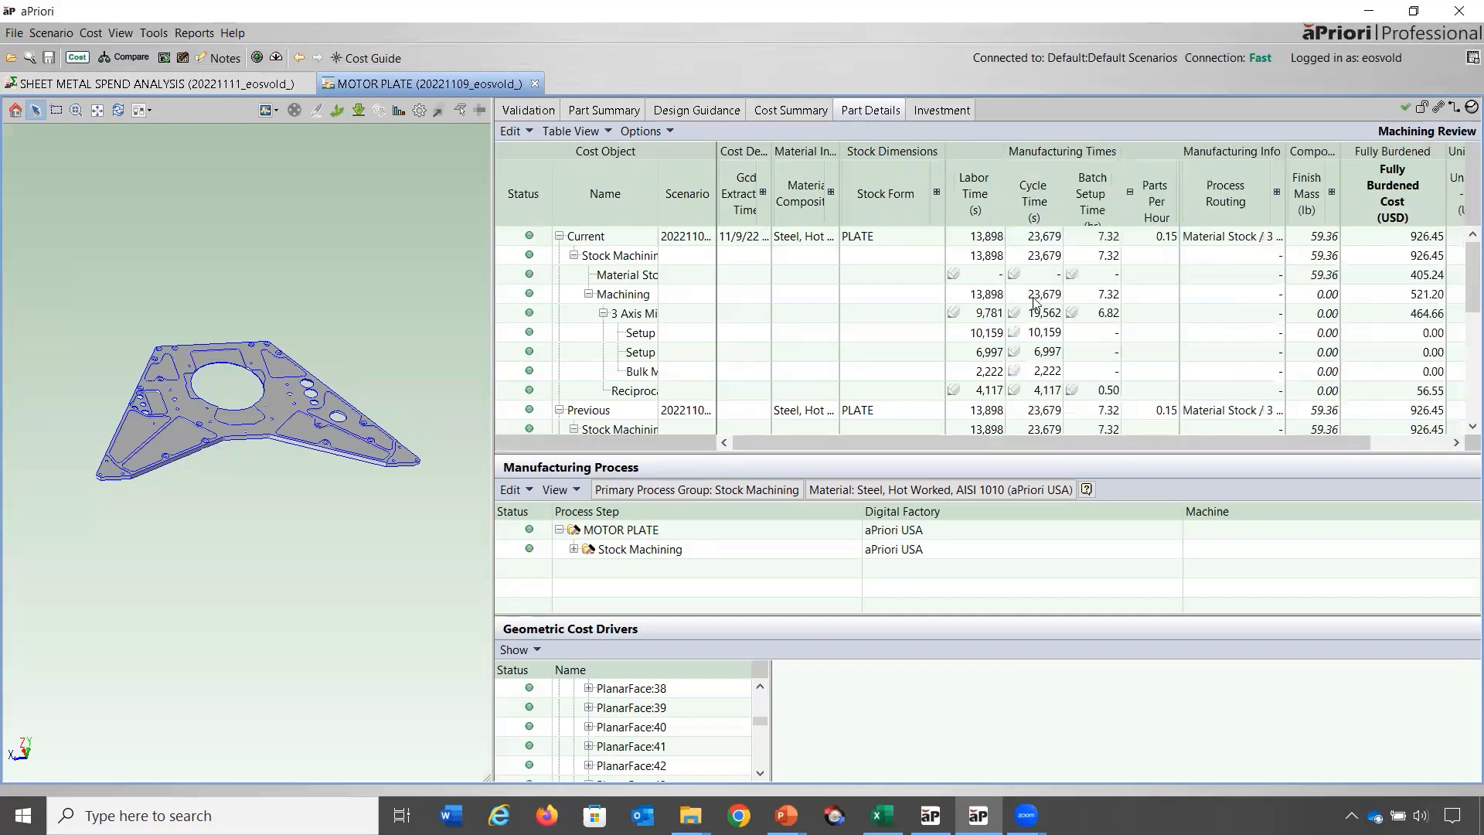
Examine the fully expanded formula dependencies behind the 3 Axis Mill cycle time, and close them without changes.
left_click(1034, 296)
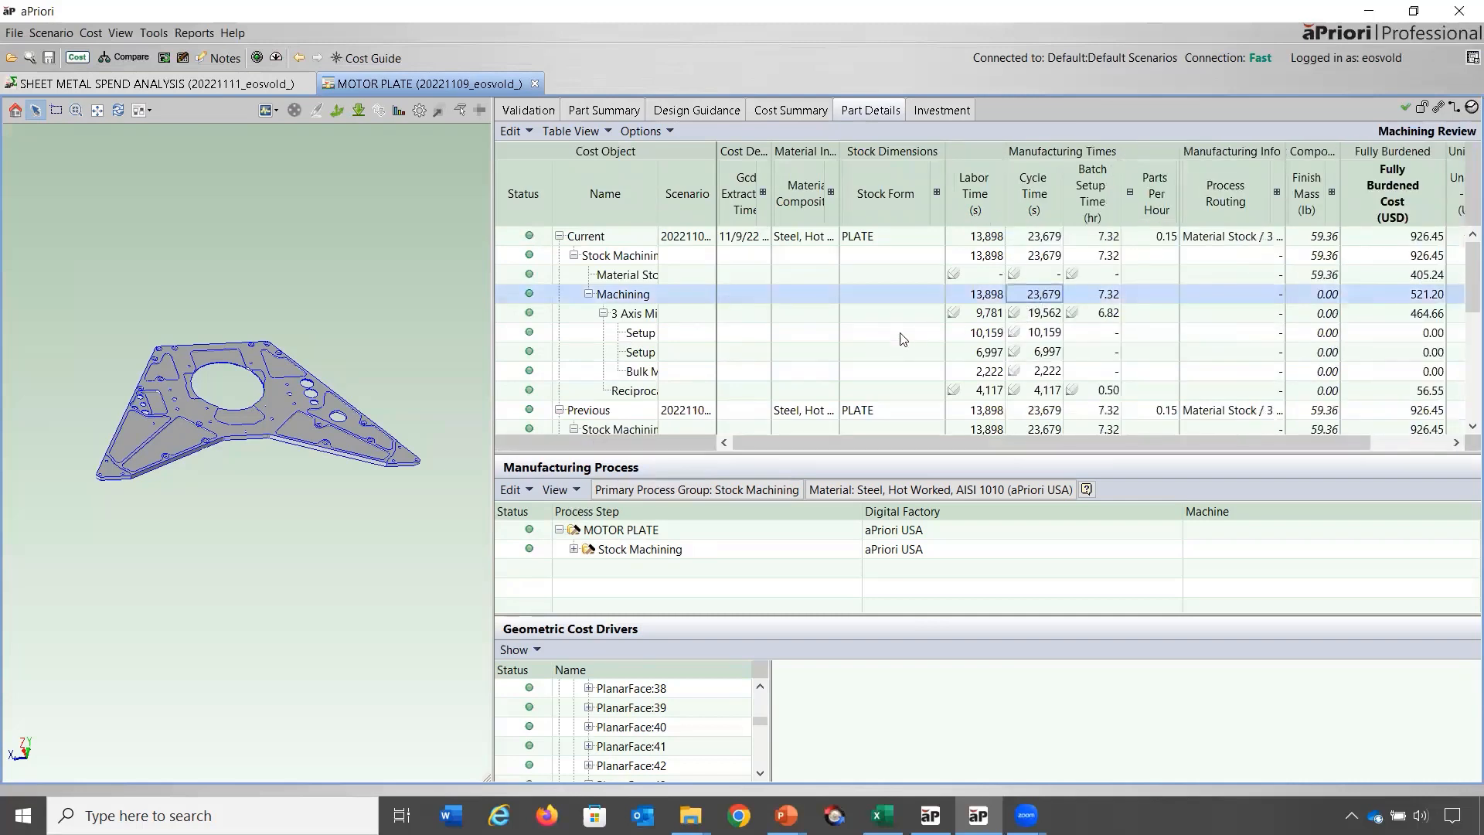
left_click(1034, 315)
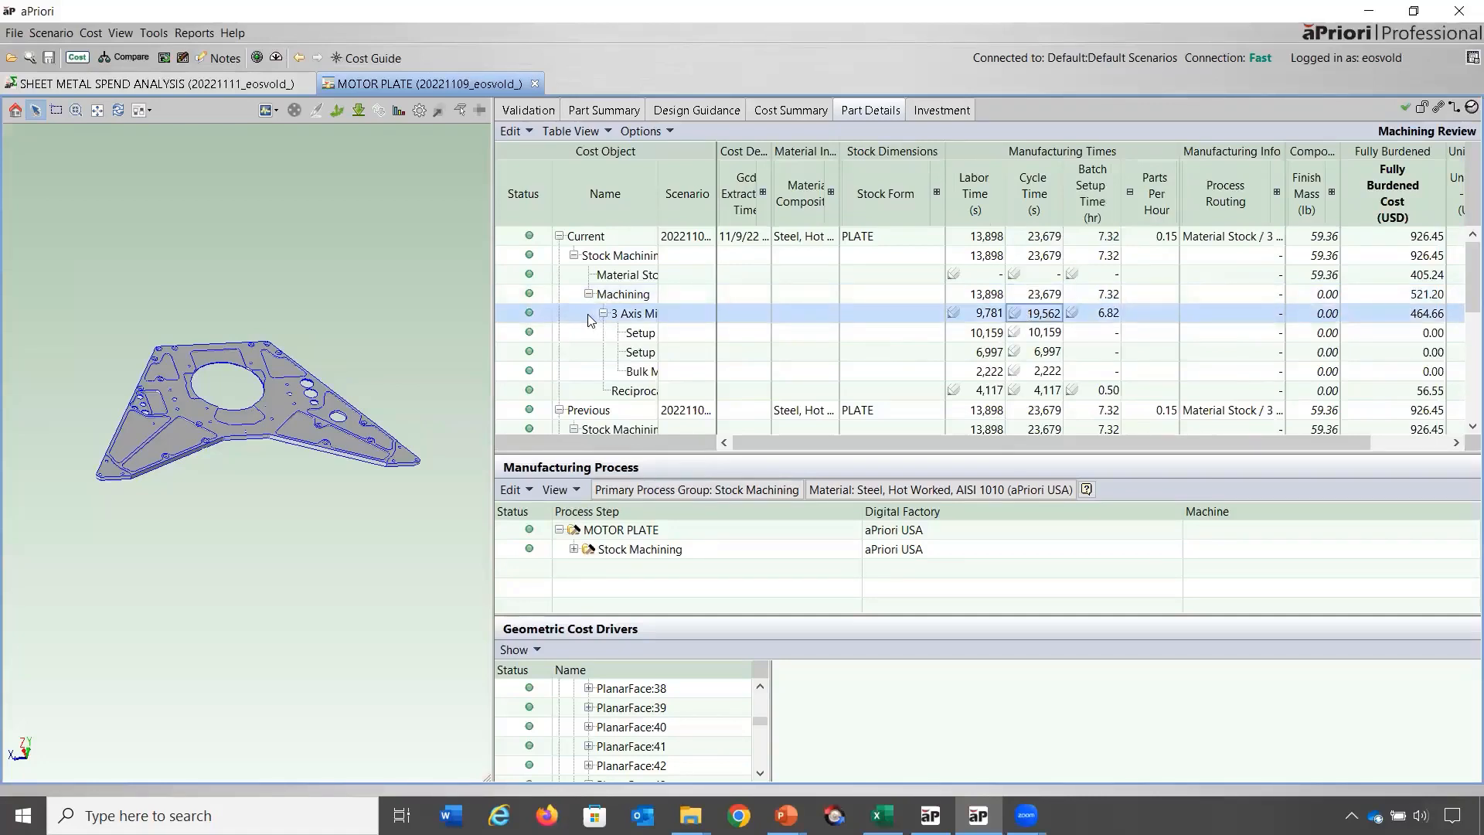
right_click(1031, 317)
left_click(1039, 332)
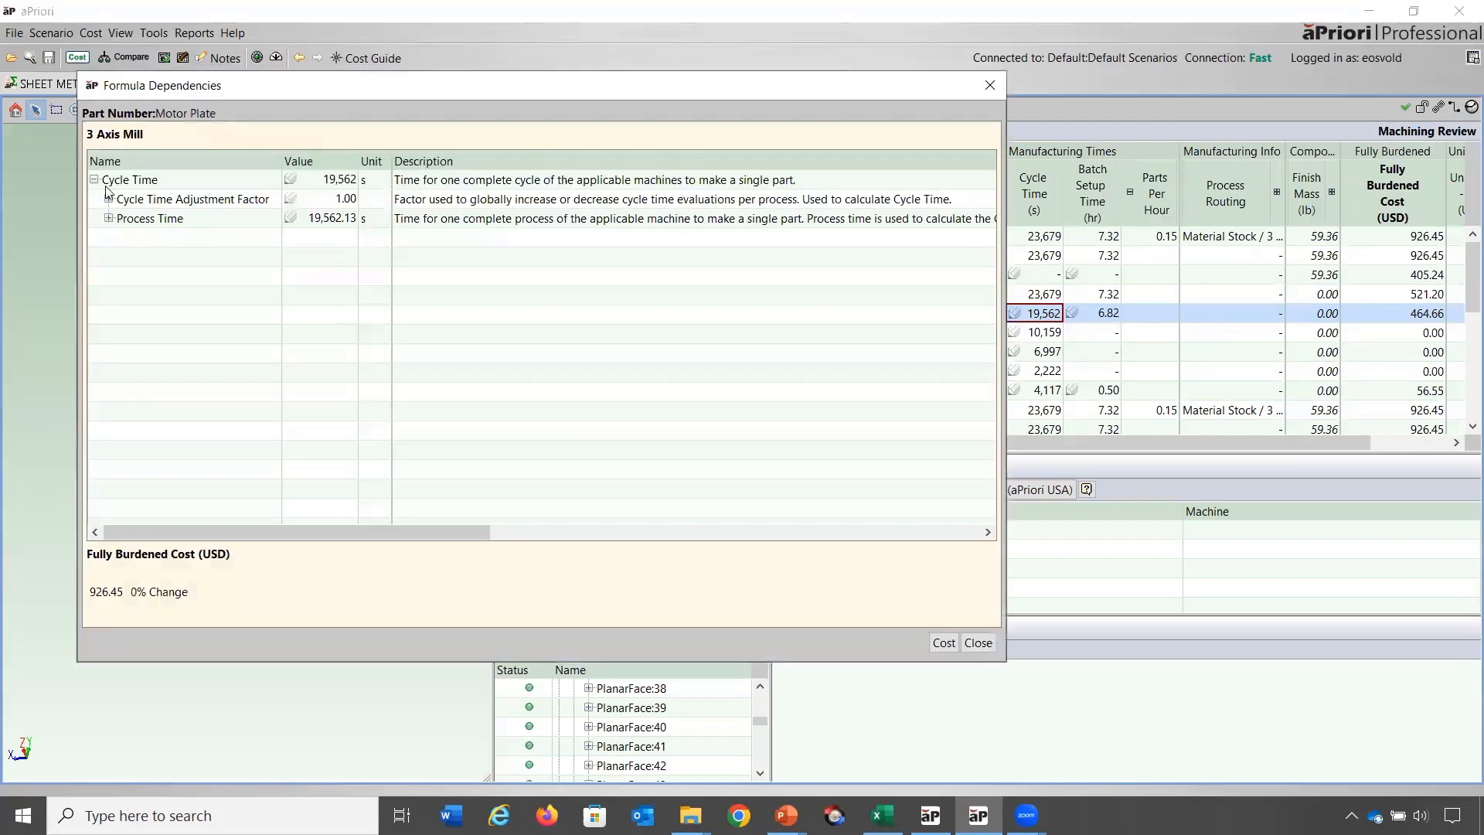
left_click(93, 159)
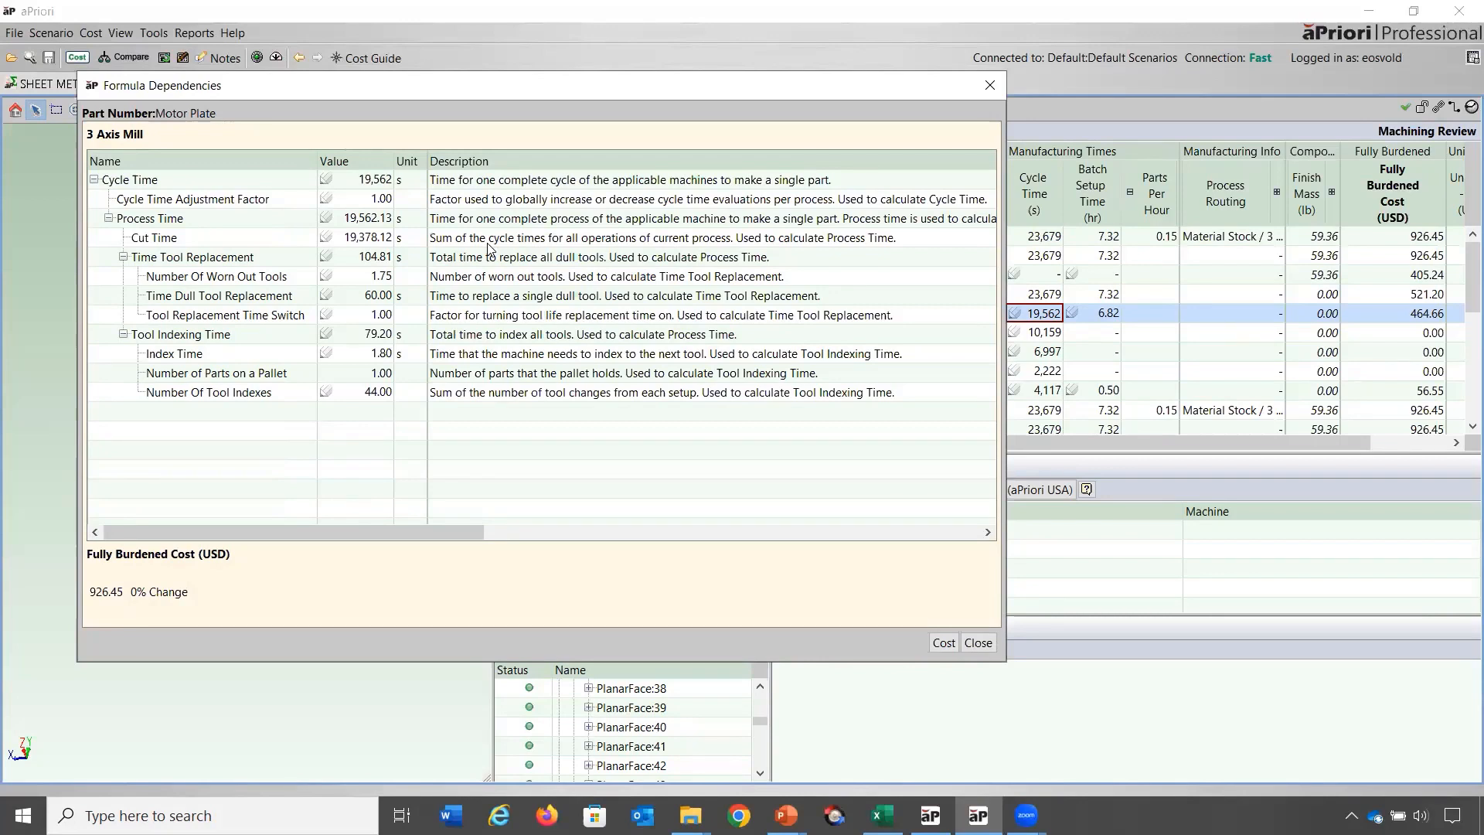
left_click(985, 86)
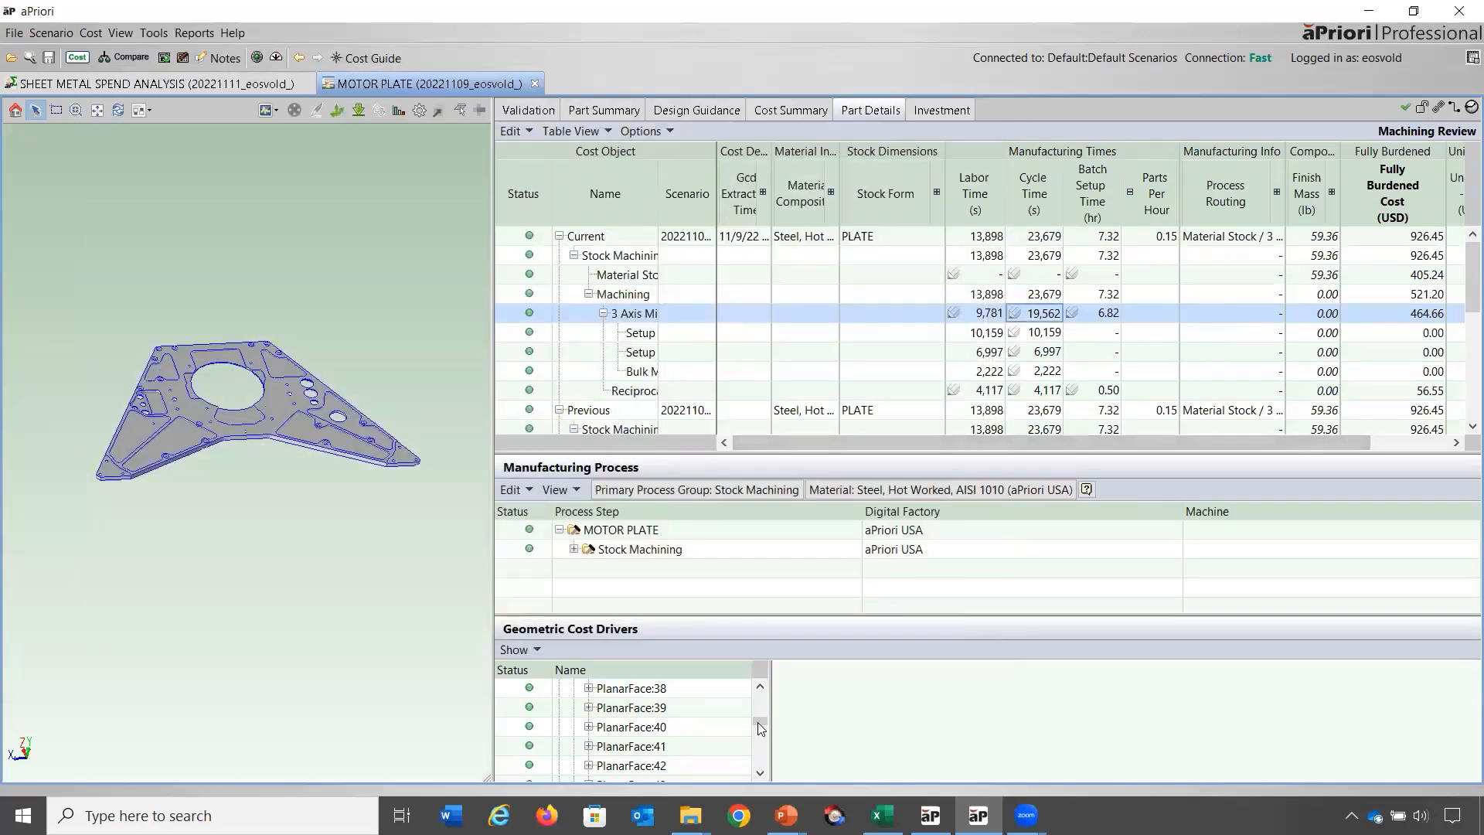
Enlarge the Geometric Cost Drivers area and list the details of all geometry in the Pockets group.
left_click_drag(750, 616, 749, 502)
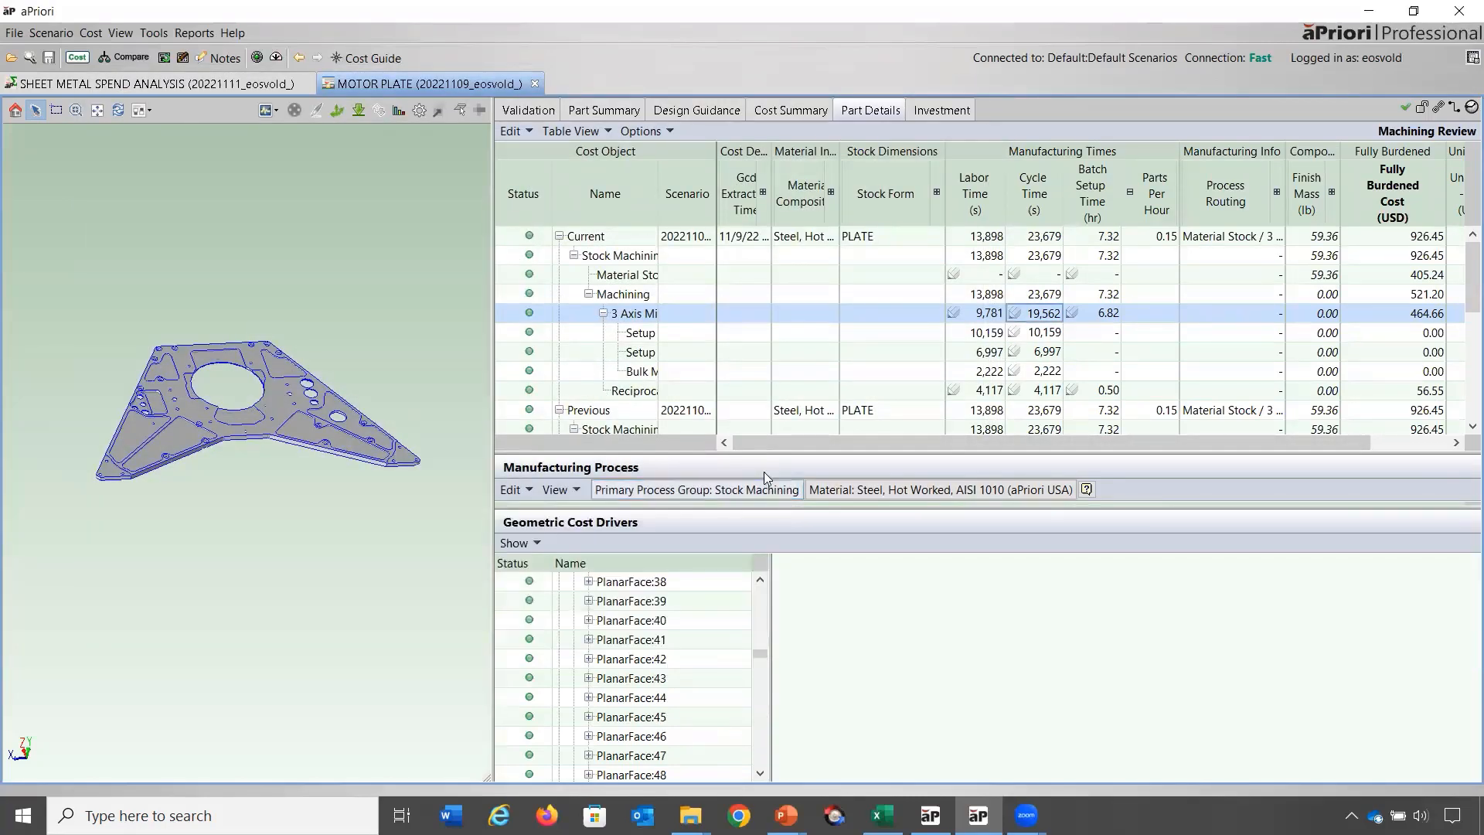
left_click_drag(759, 652, 760, 589)
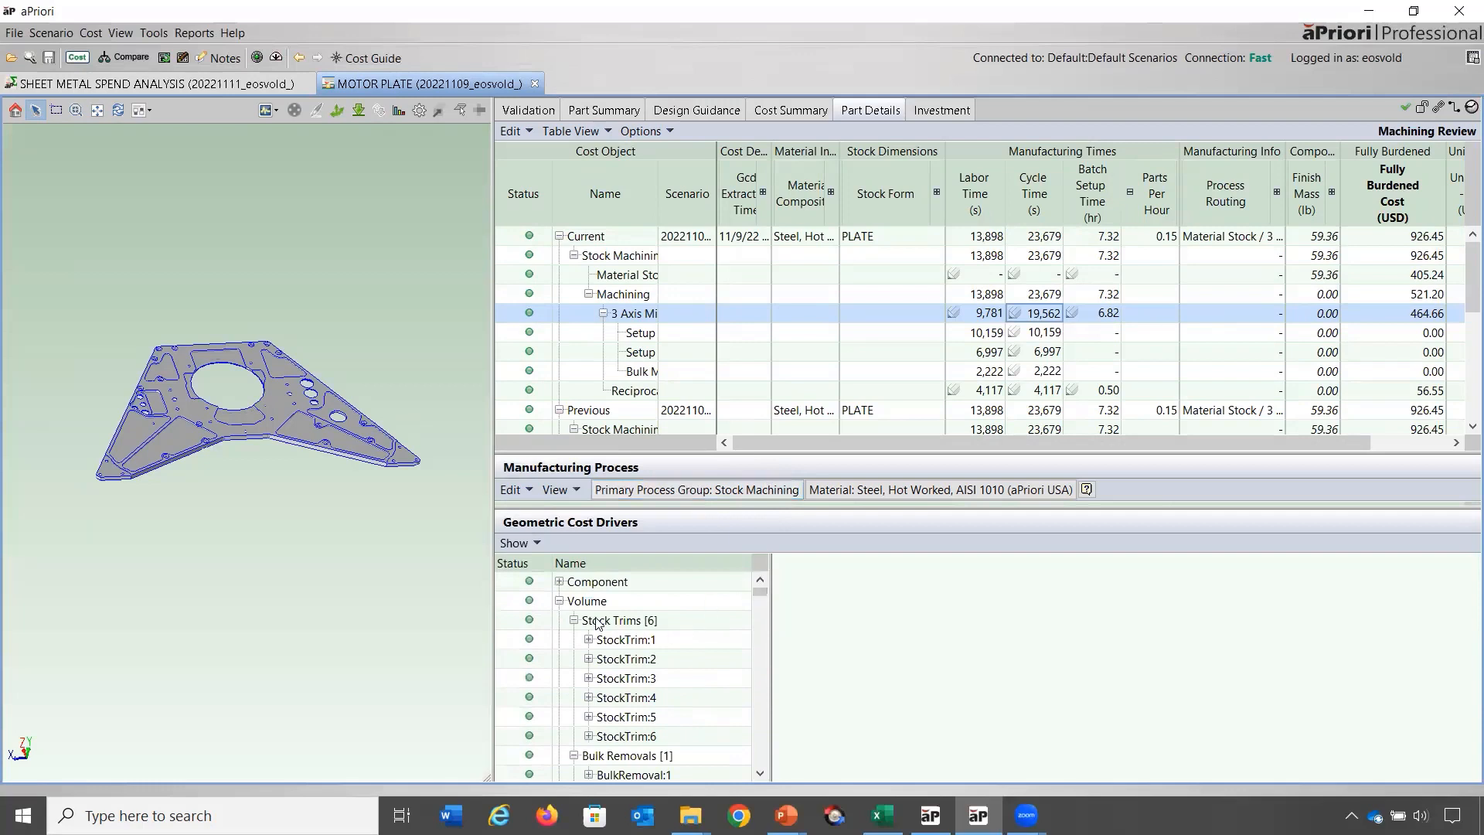
scroll(594, 622, "down", 2)
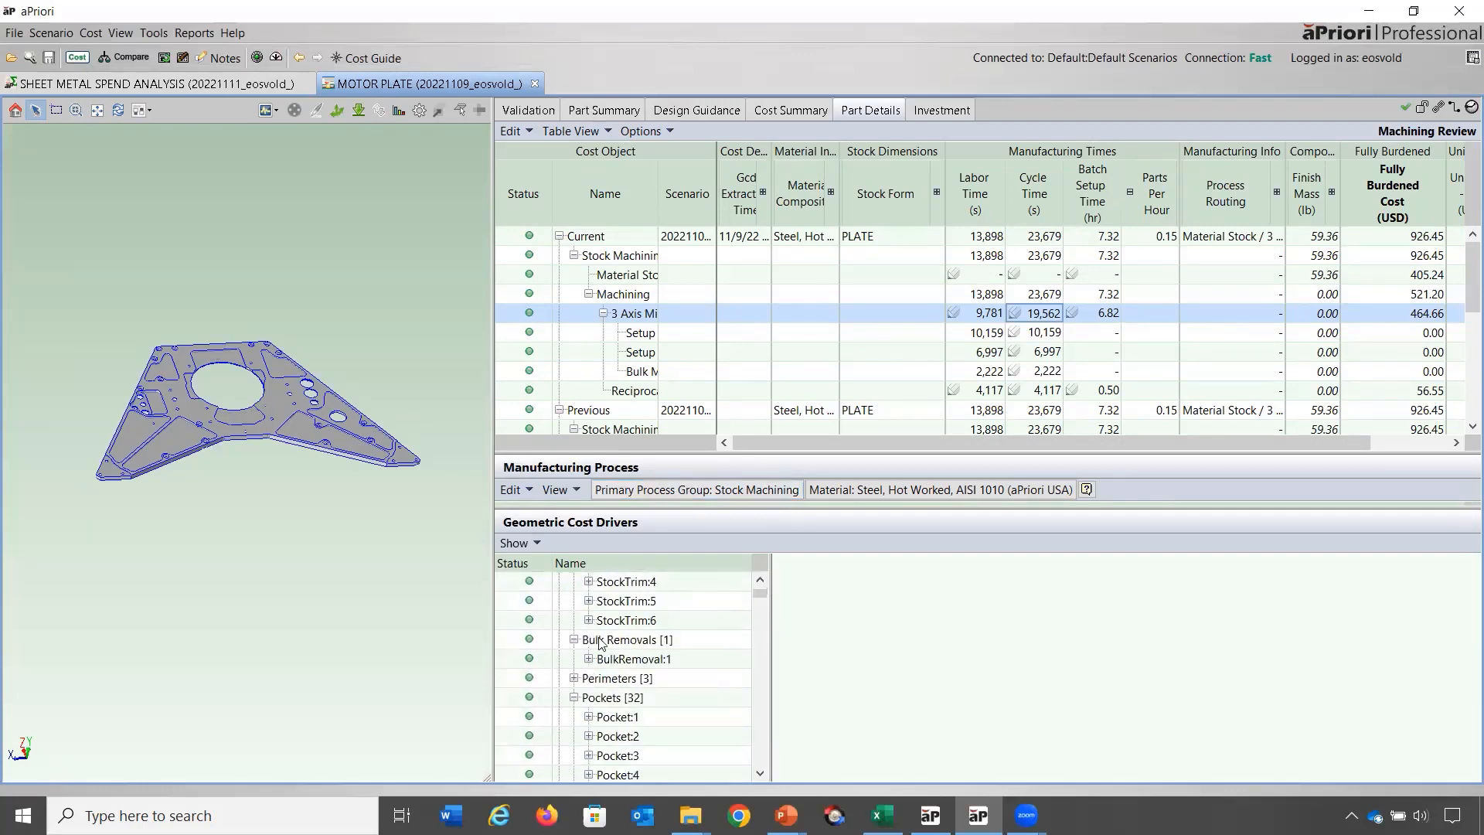
left_click(616, 699)
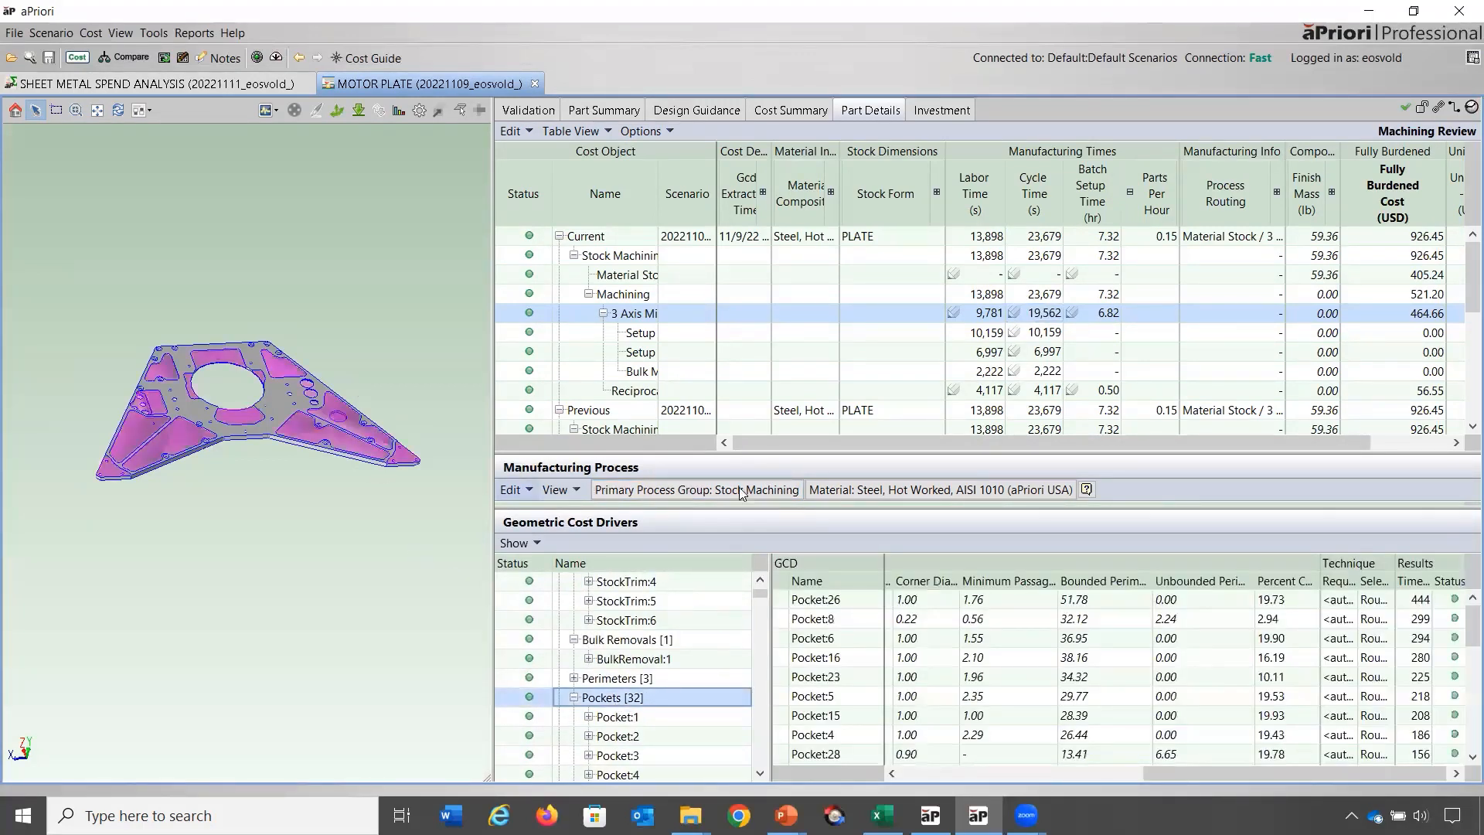
Sort the pockets by ascending time and highlight the five fastest, from Pocket:27 through Pocket:1, on the part.
left_click(1409, 582)
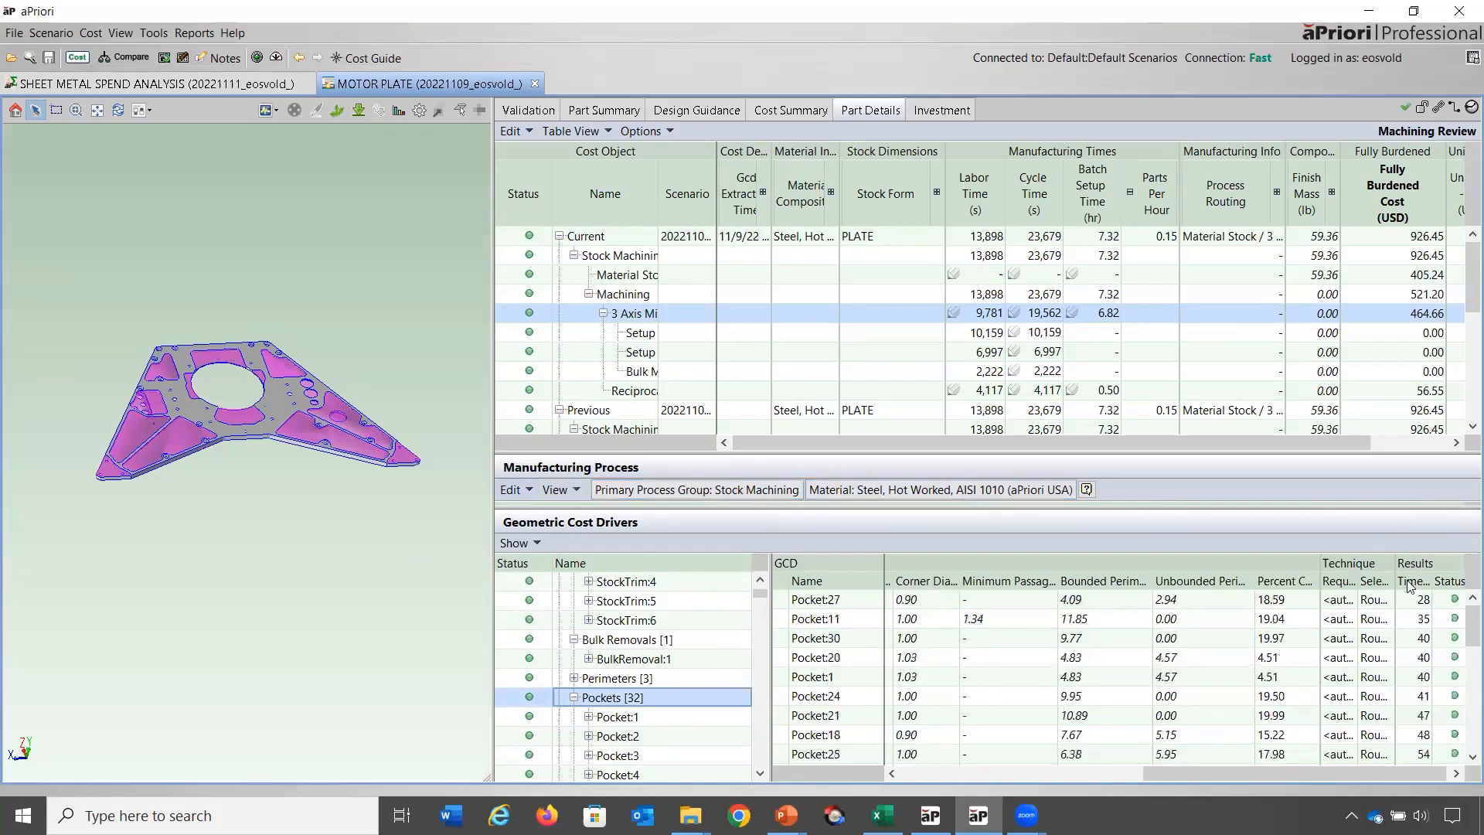
left_click(1411, 600)
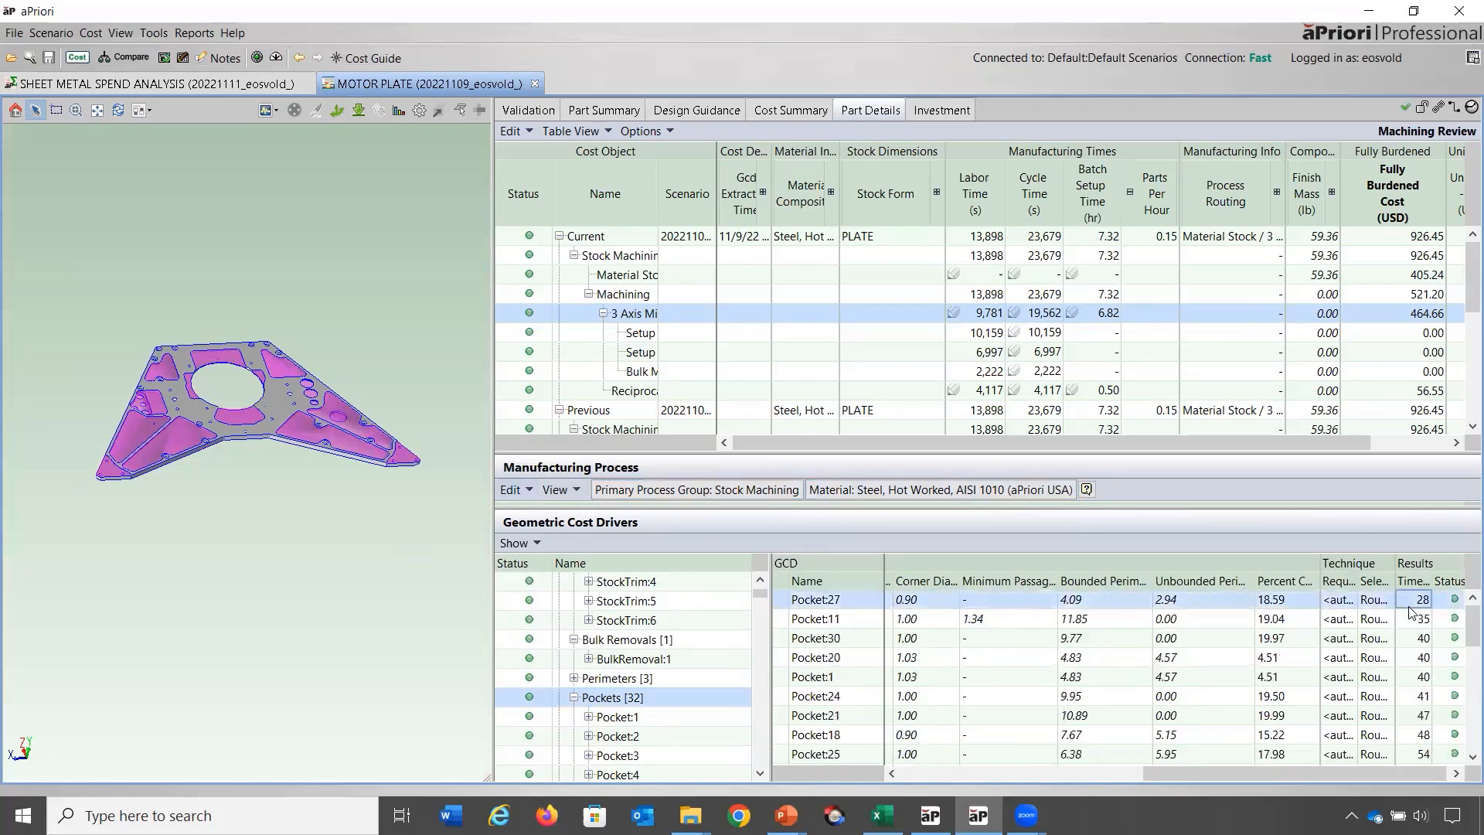
left_click(1425, 677, "shift")
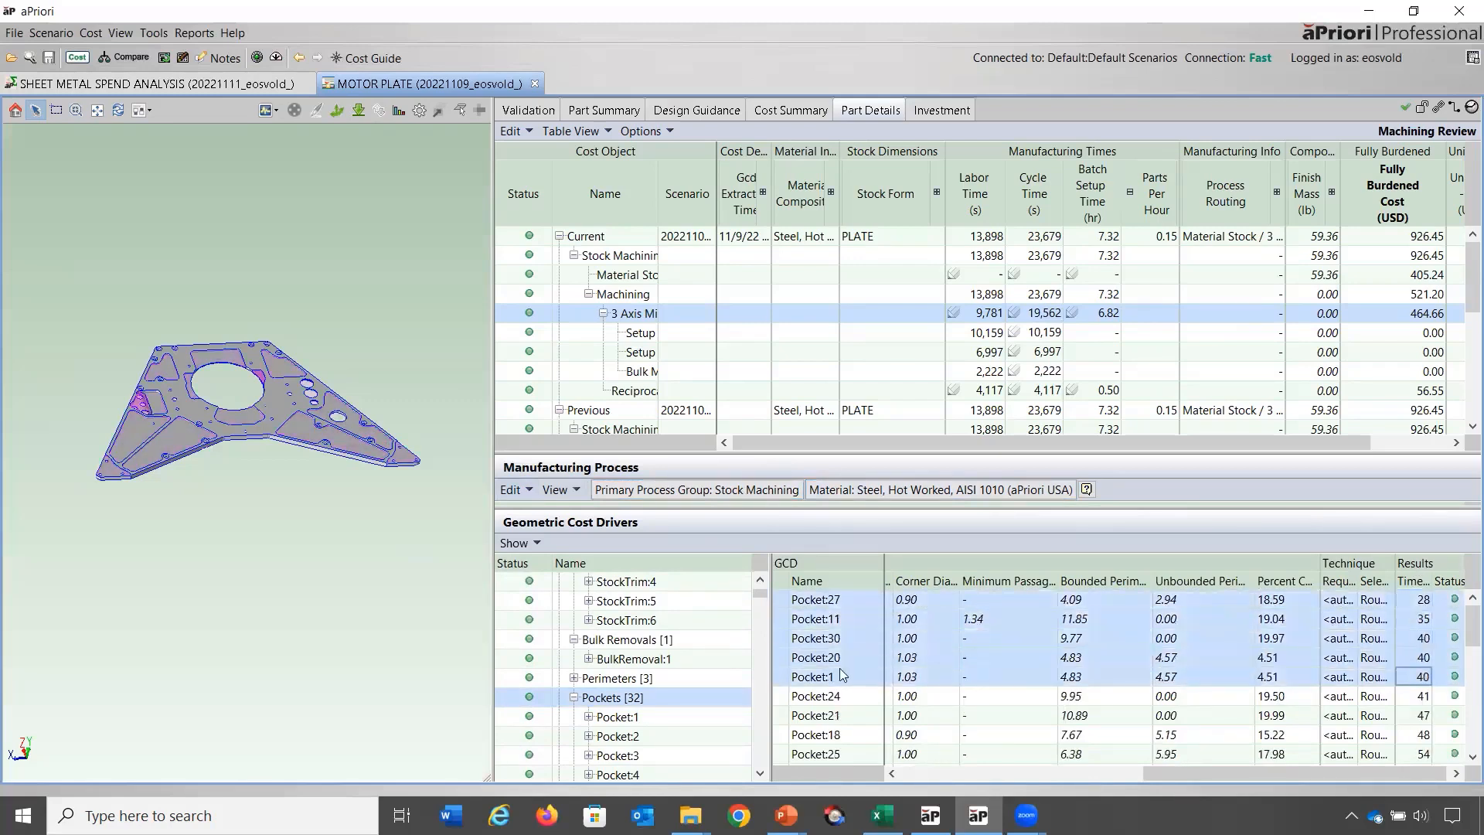
Inspect the highlighted pockets from both sides of the motor plate, and view its Side Mill Length To Diameter Ratio in a Geometry Analysis.
middle_click_drag(285, 556, 269, 335)
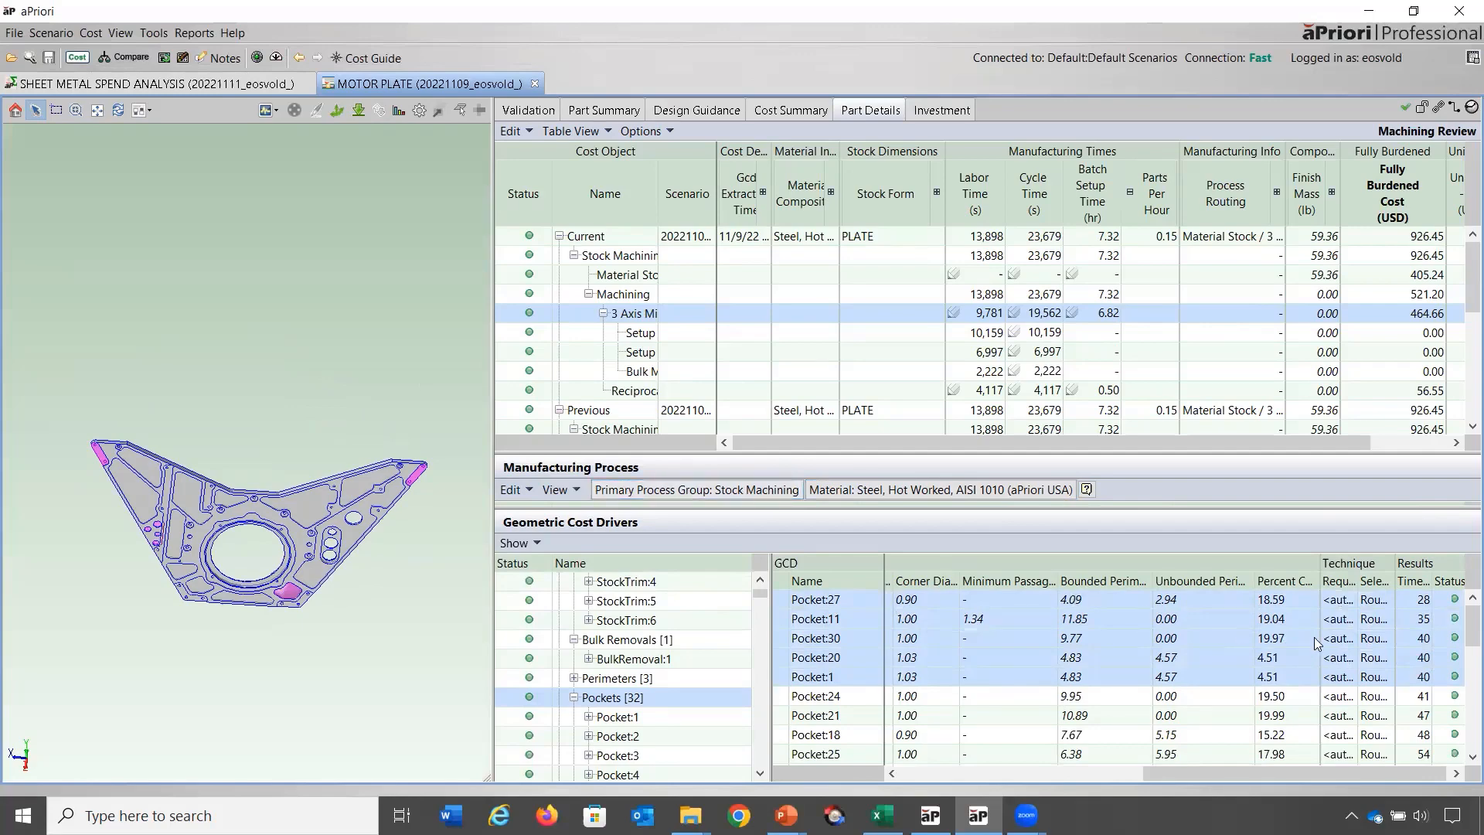
middle_click_drag(240, 520, 258, 768)
middle_click_drag(341, 349, 372, 153)
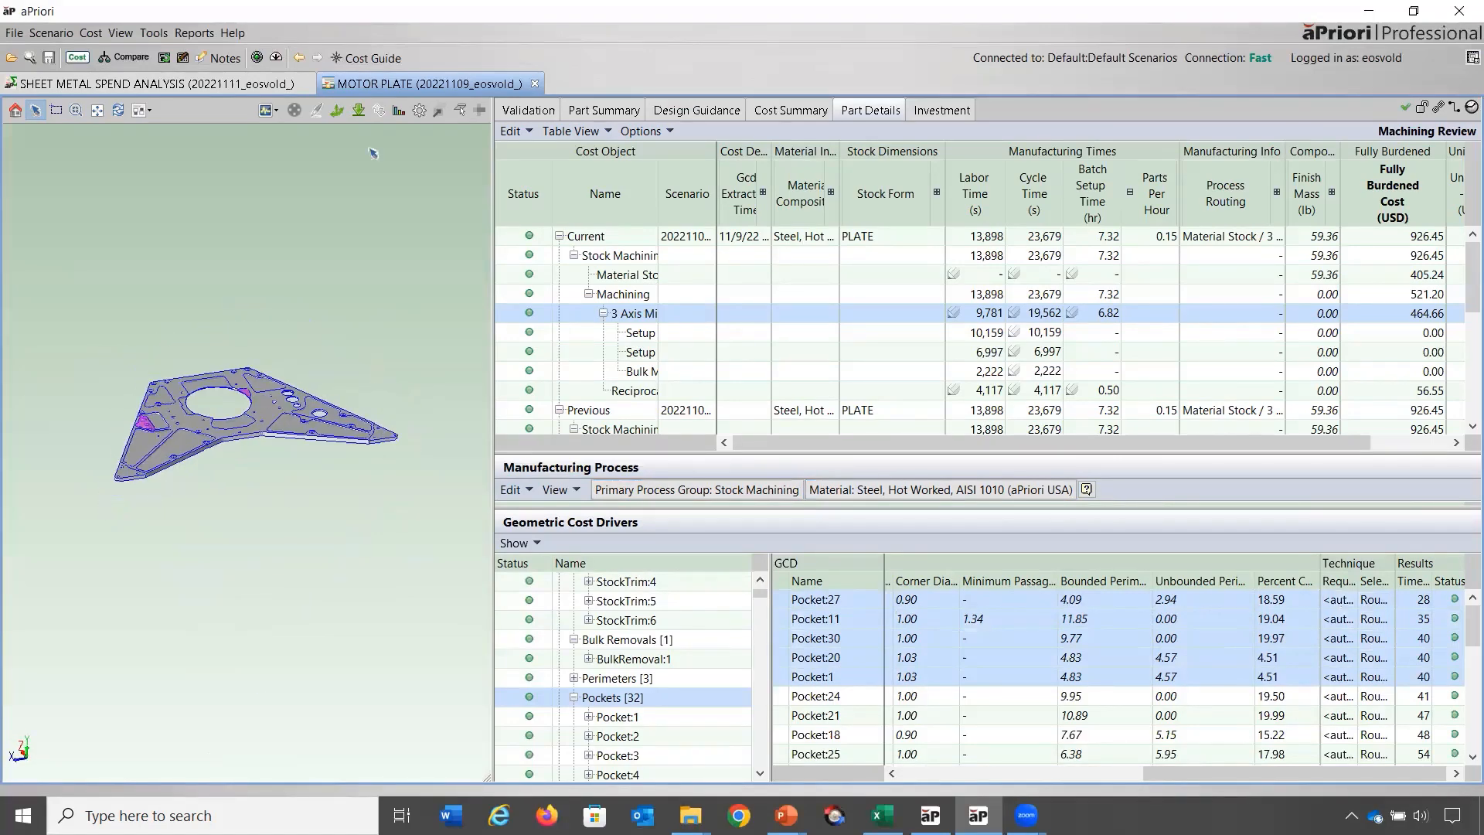
left_click(399, 112)
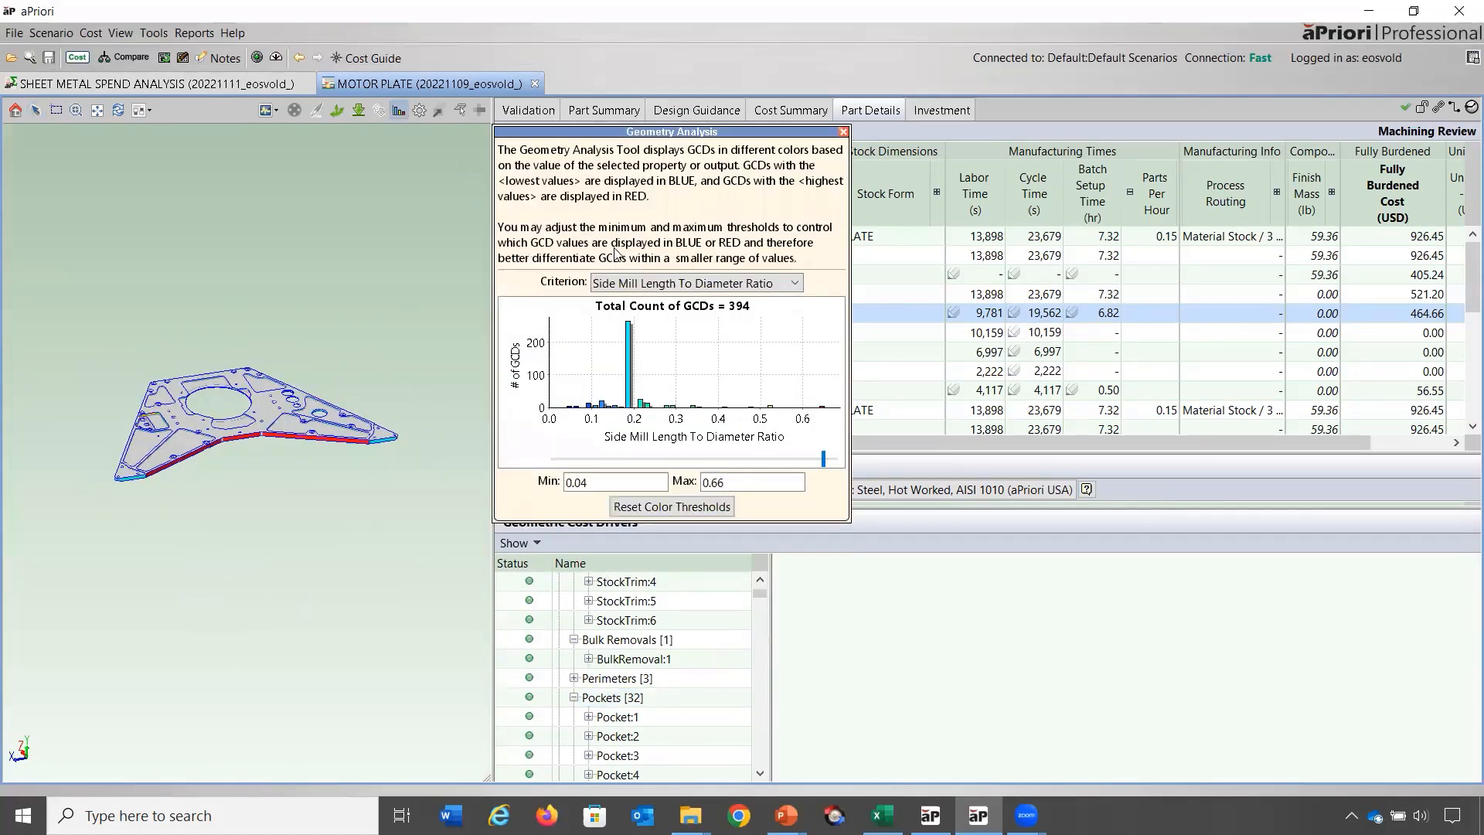
scroll(192, 402, "up", 3)
mouse_move(205, 401)
middle_mouse_down()
mouse_move(403, 433)
mouse_move(416, 416)
mouse_move(311, 453)
mouse_move(205, 425)
middle_mouse_up()
middle_click_drag(223, 389, 234, 413)
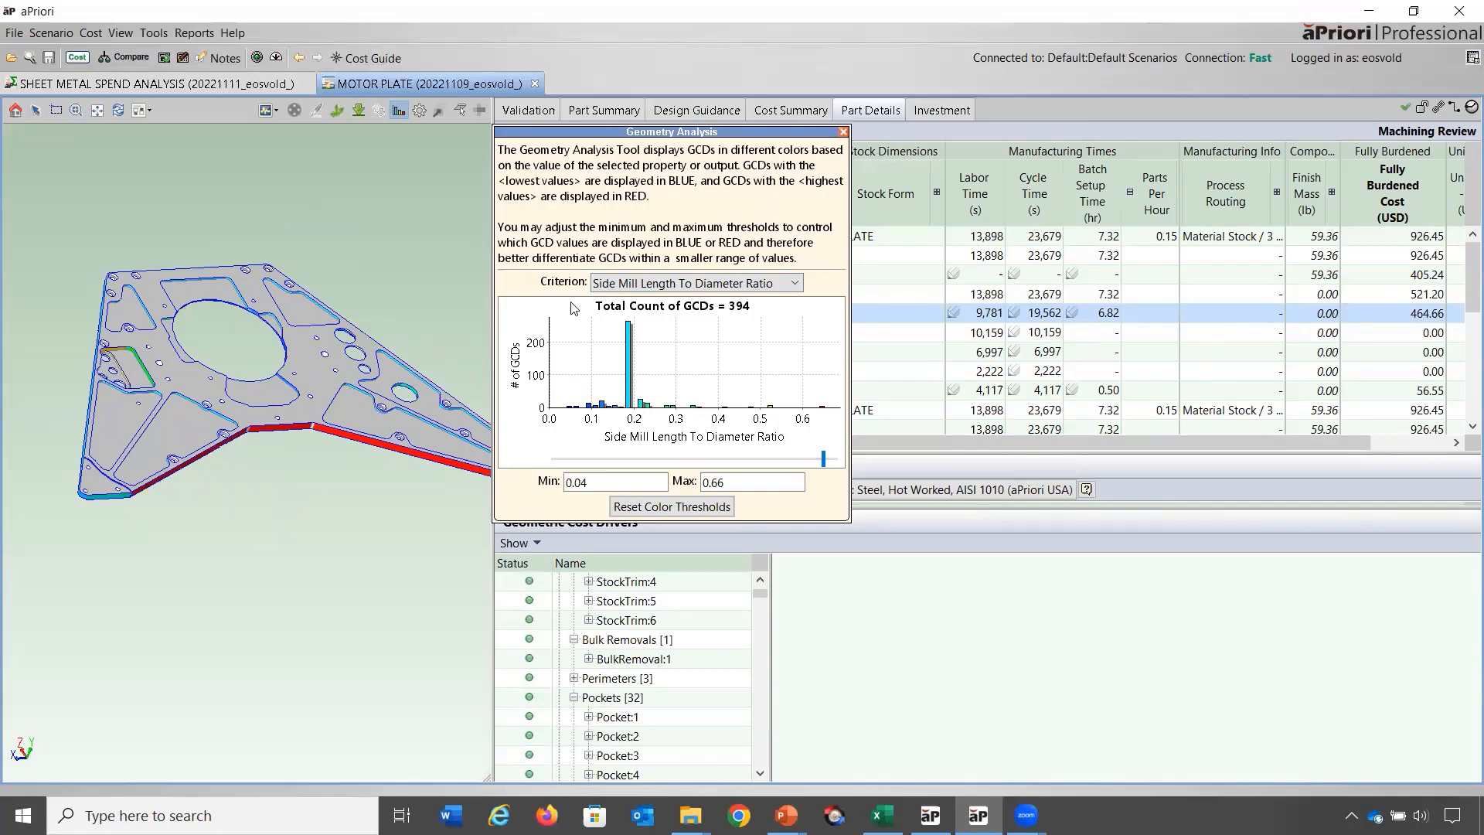
Color the motor plate's geometry by the Finish Milling Operation Type criterion.
left_click(611, 288)
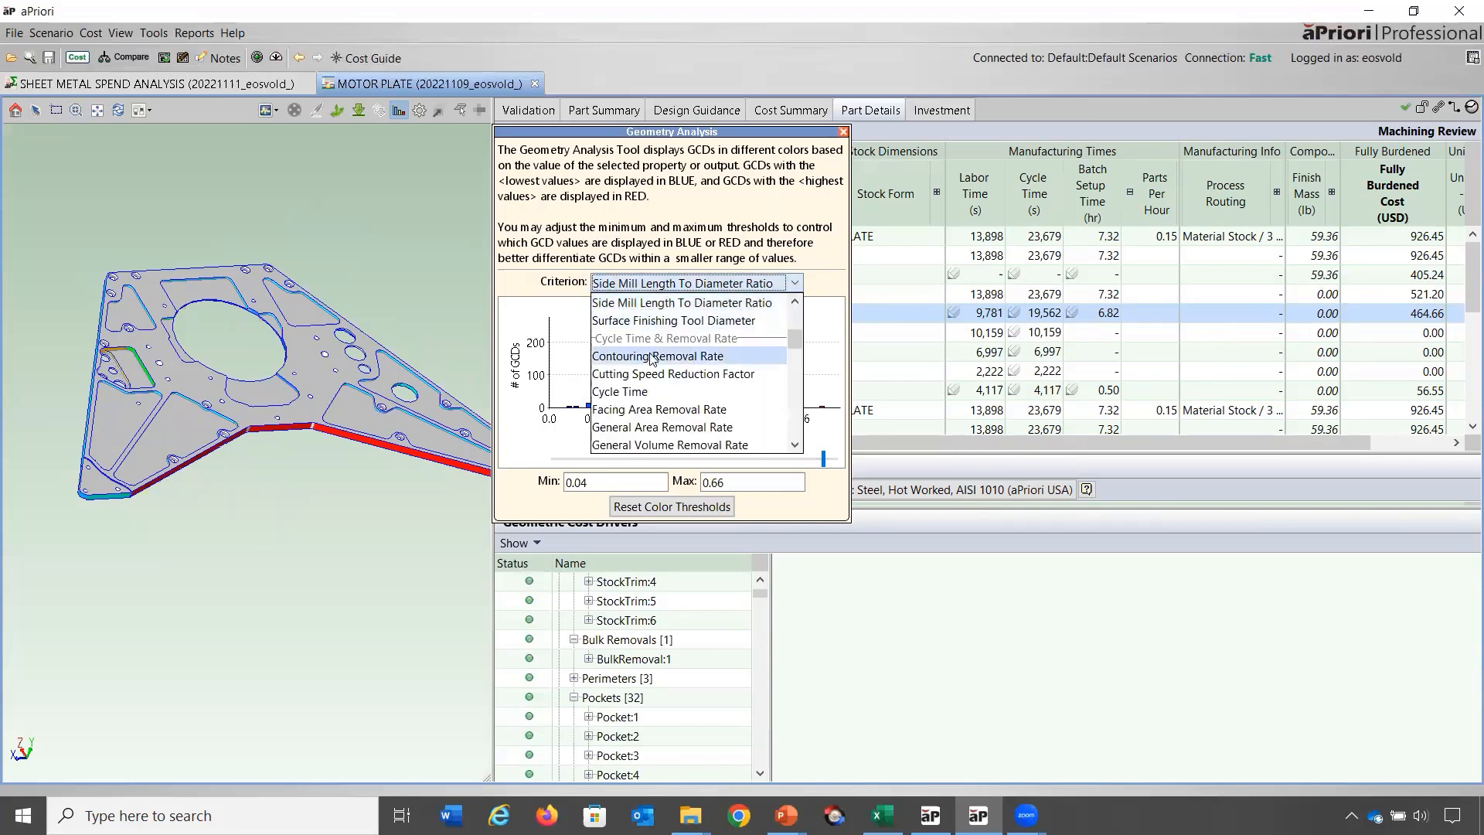
scroll(654, 363, "down", 3)
left_click(665, 377)
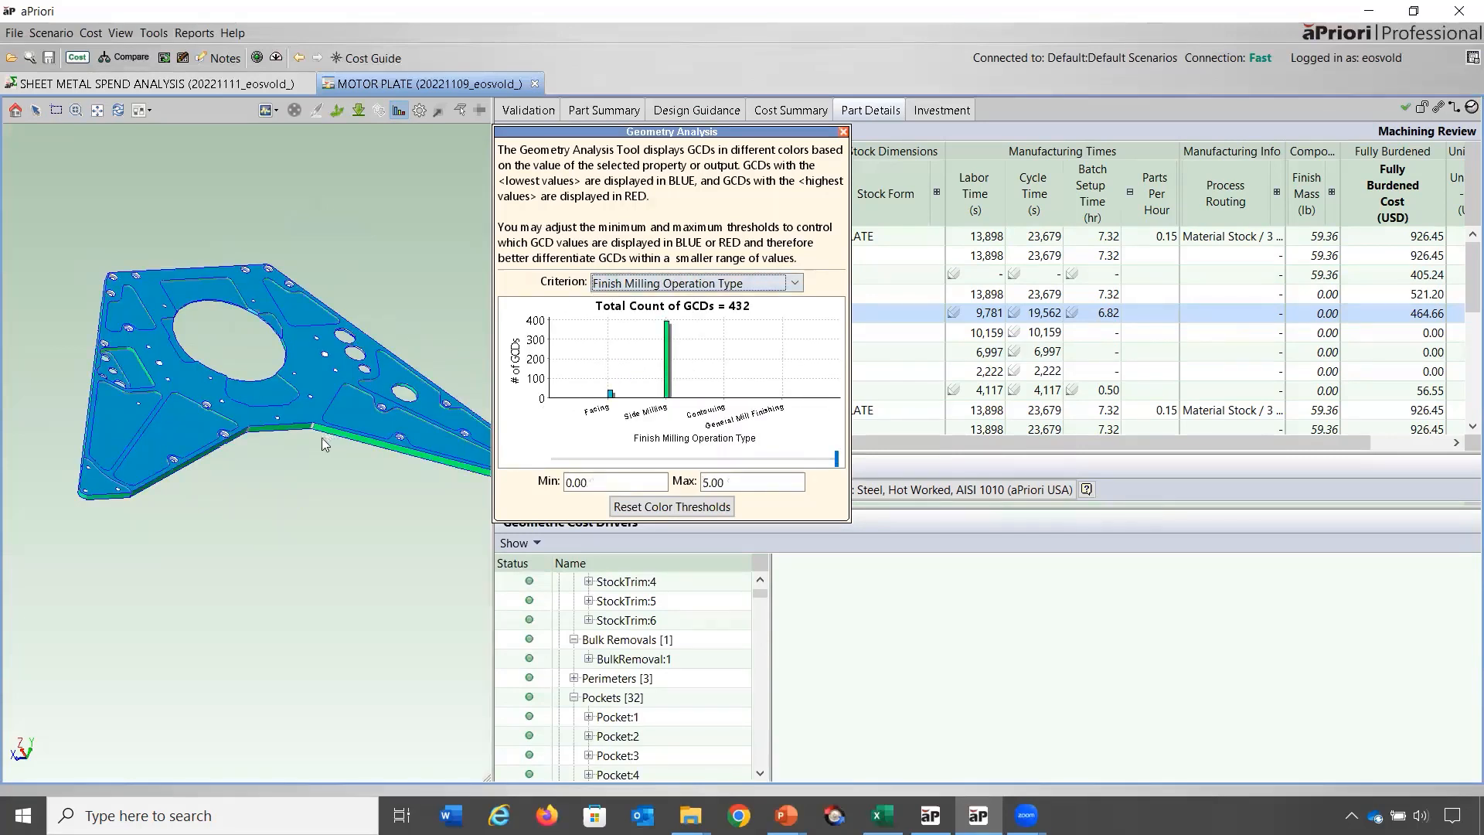
mouse_move(203, 472)
middle_mouse_down()
mouse_move(297, 339)
mouse_move(190, 564)
mouse_move(255, 364)
mouse_move(160, 548)
mouse_move(176, 551)
mouse_move(232, 472)
middle_mouse_up()
Analyze the motor plate's geometry by Cycle Time with the maximum color threshold lowered to 1,141.27, and close the analysis.
left_click(780, 282)
scroll(744, 344, "down", 3)
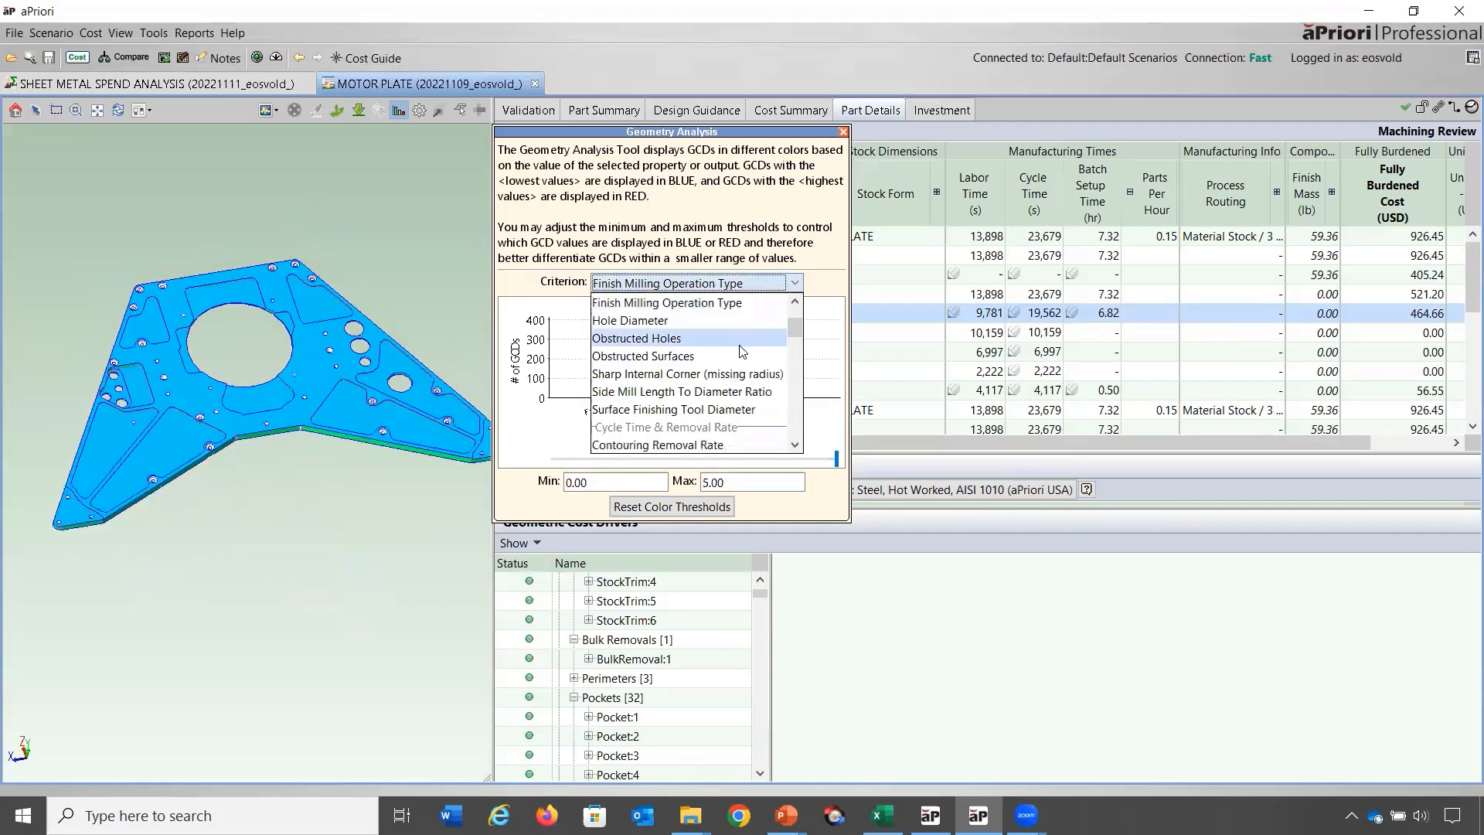
left_click(712, 428)
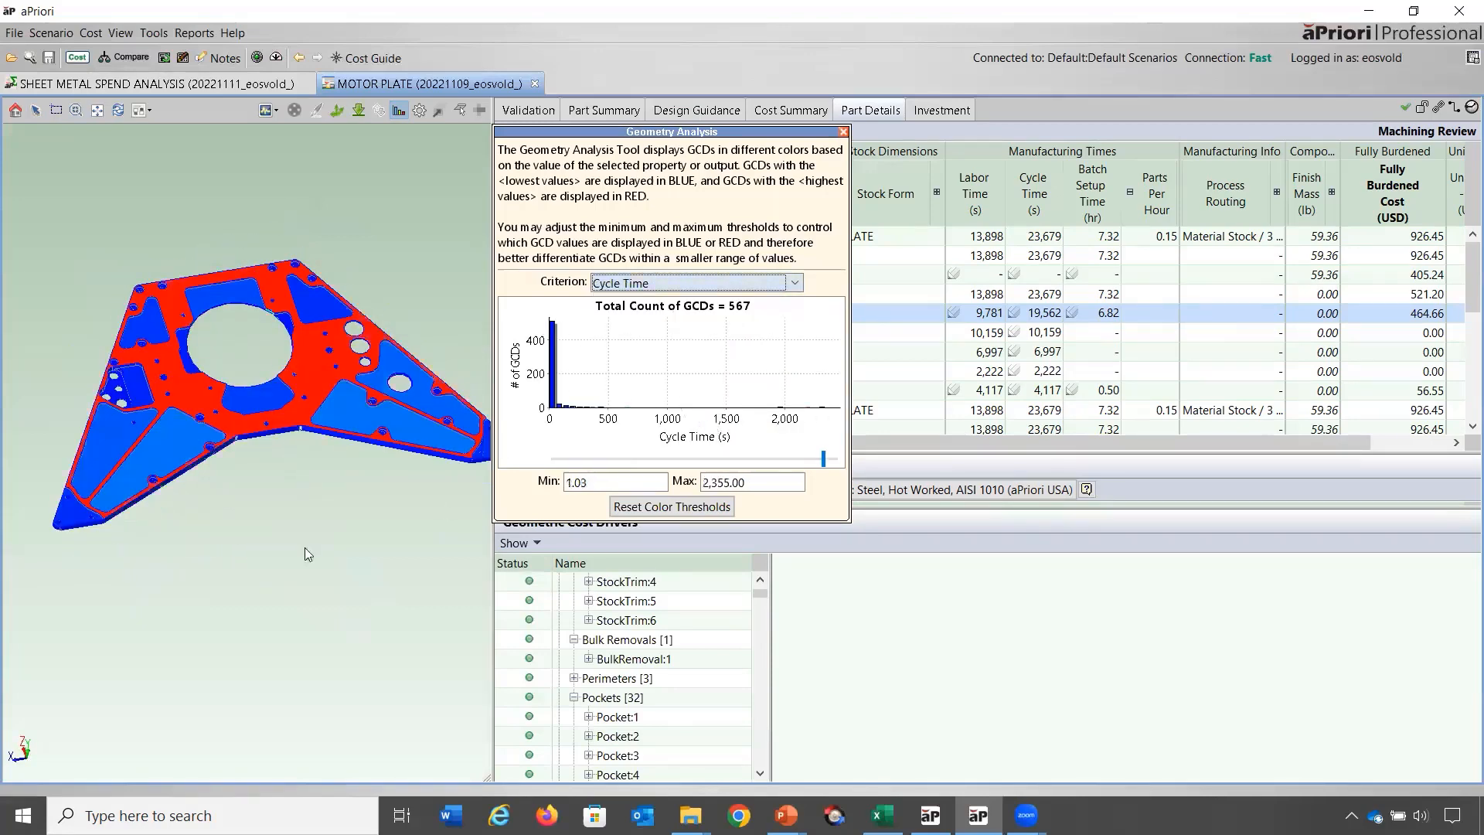
middle_click_drag(317, 558, 284, 439)
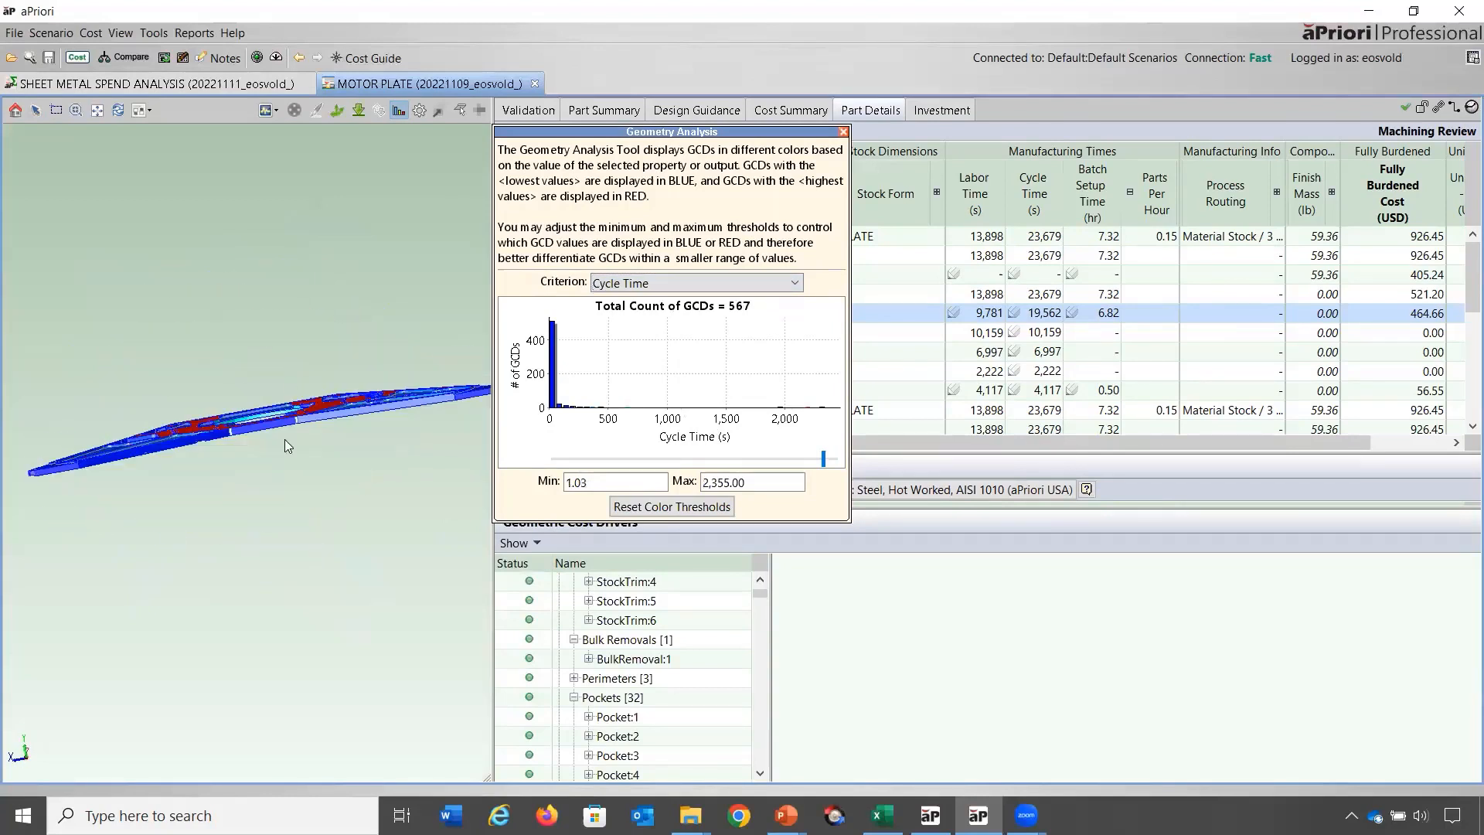
left_click_drag(728, 450, 682, 460)
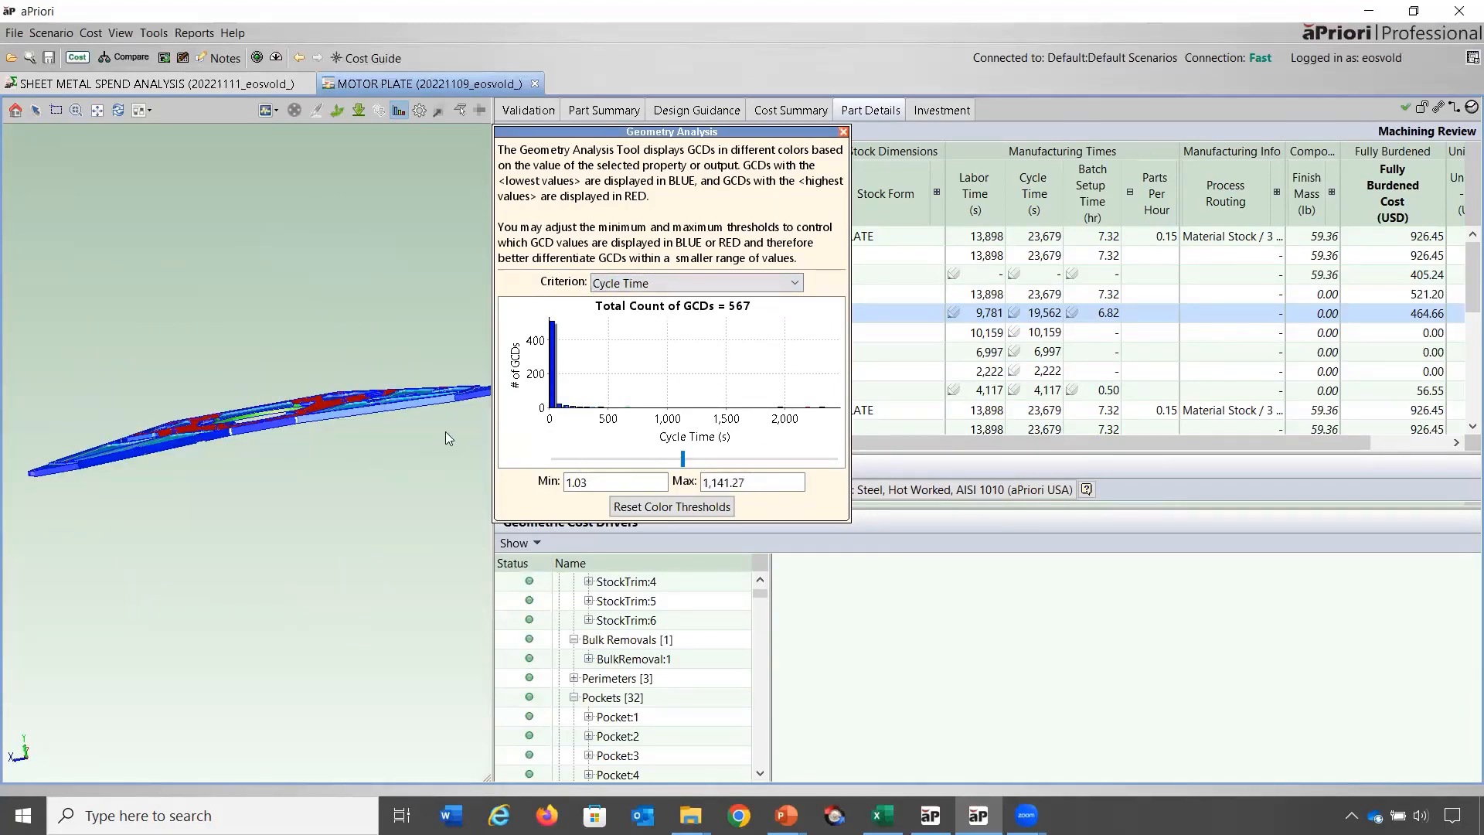
left_click(843, 133)
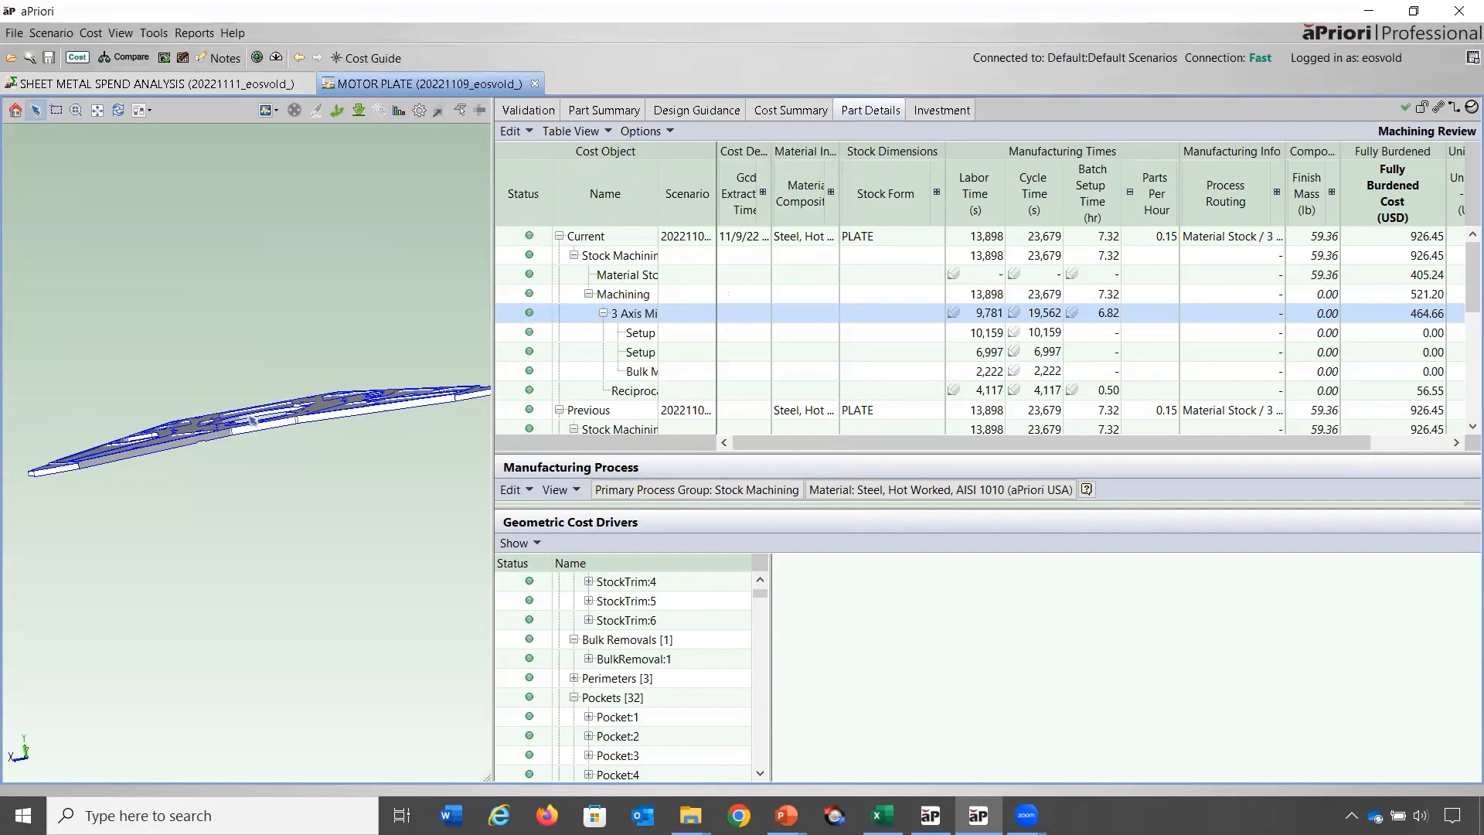
middle_click_drag(278, 487, 413, 553)
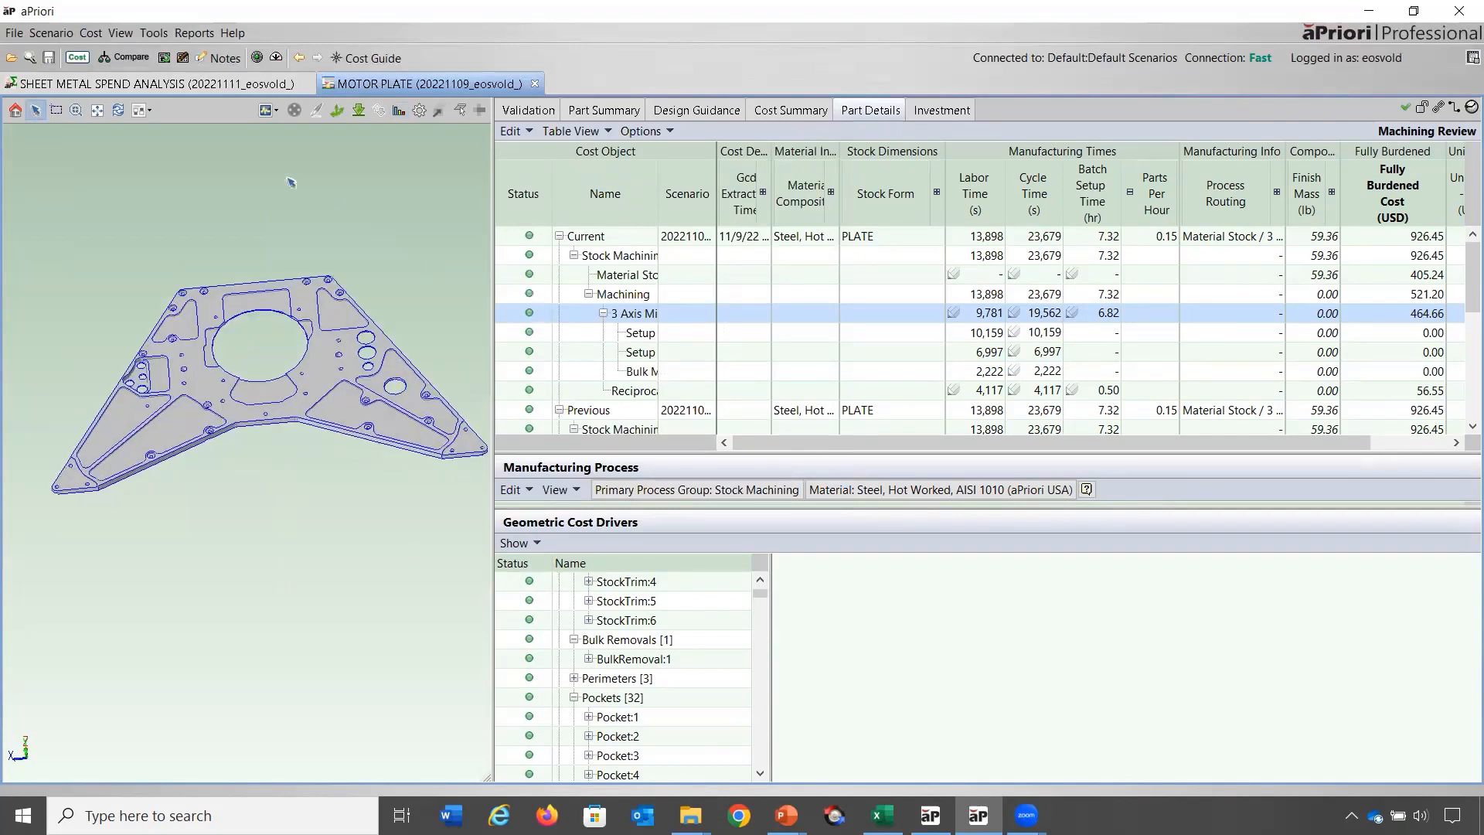
Switch to the SHEET METAL SPEND ANALYSIS roll-up and show its details in the Outlier Analysis table view.
left_click(176, 84)
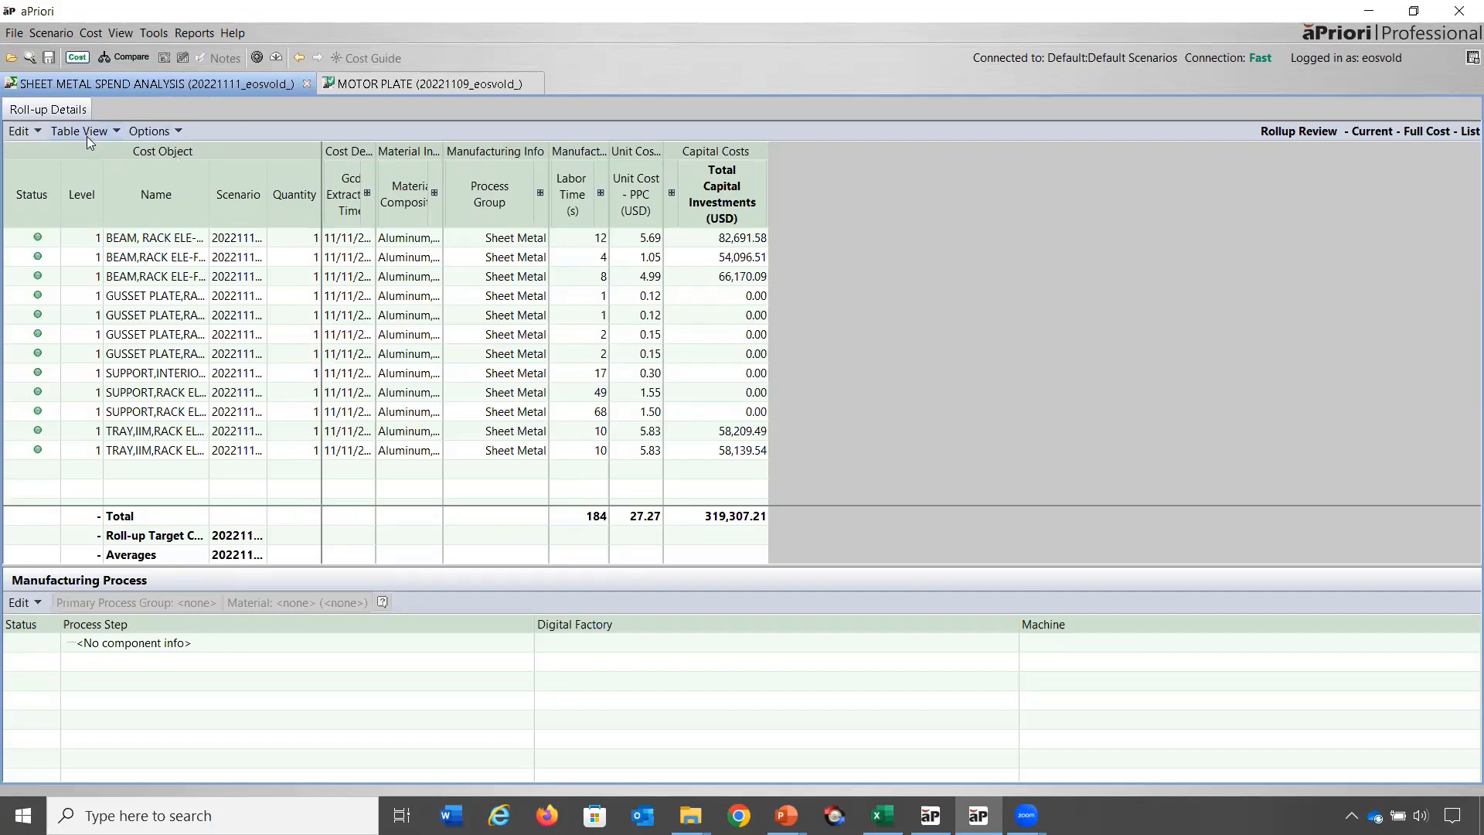
left_click(139, 133)
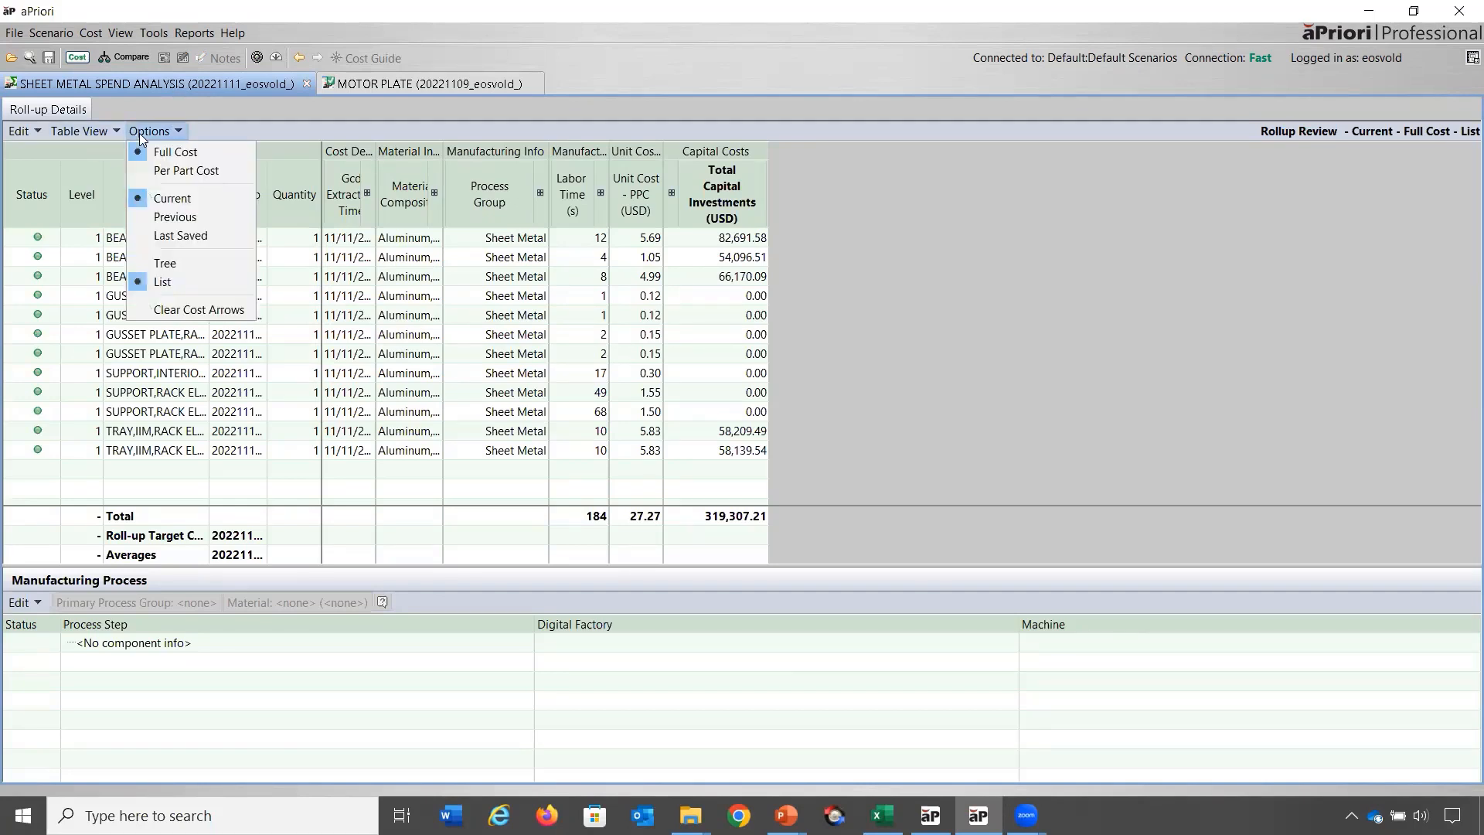
mouse_move(105, 132)
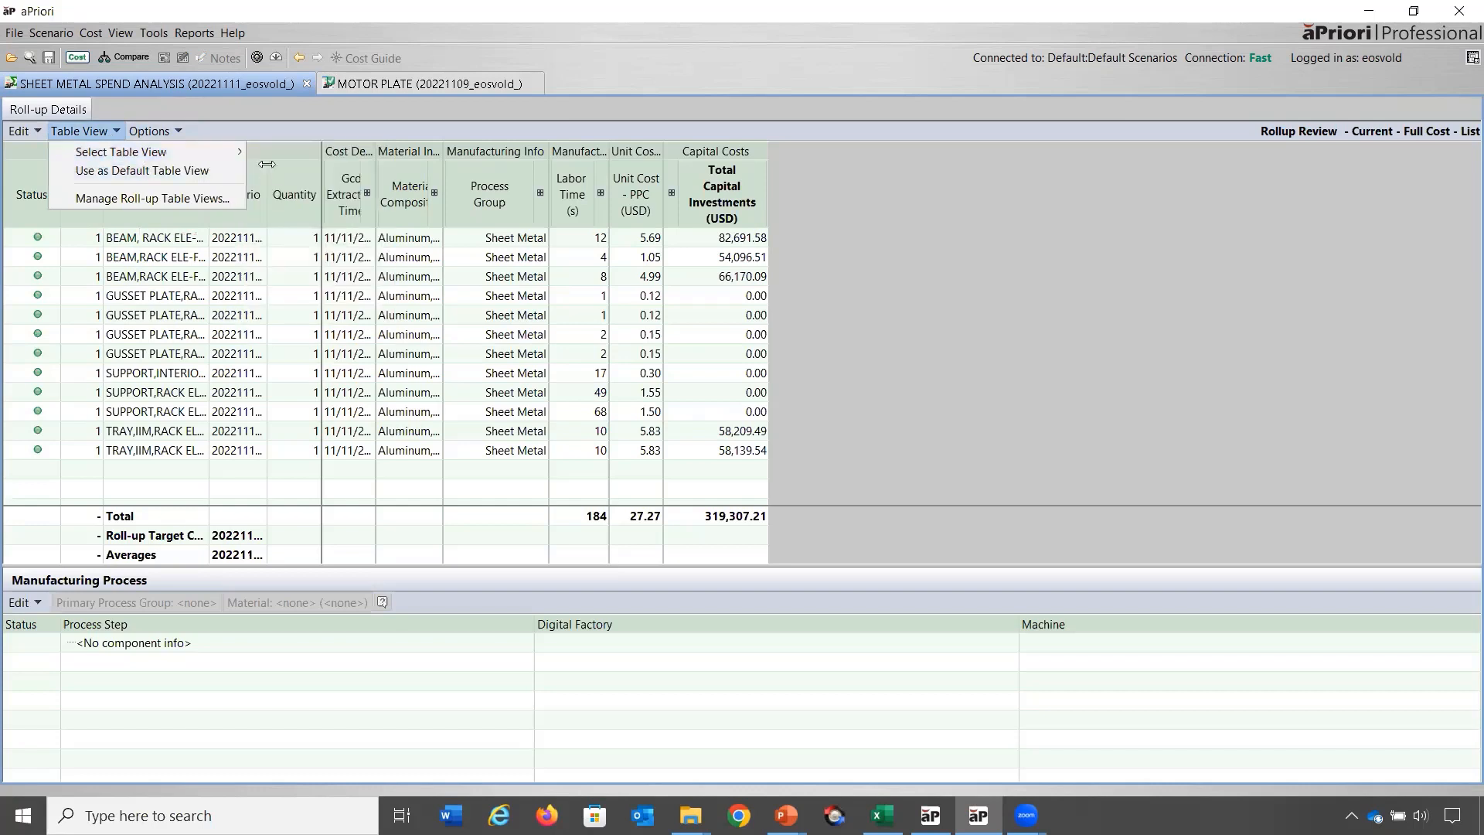
mouse_move(219, 160)
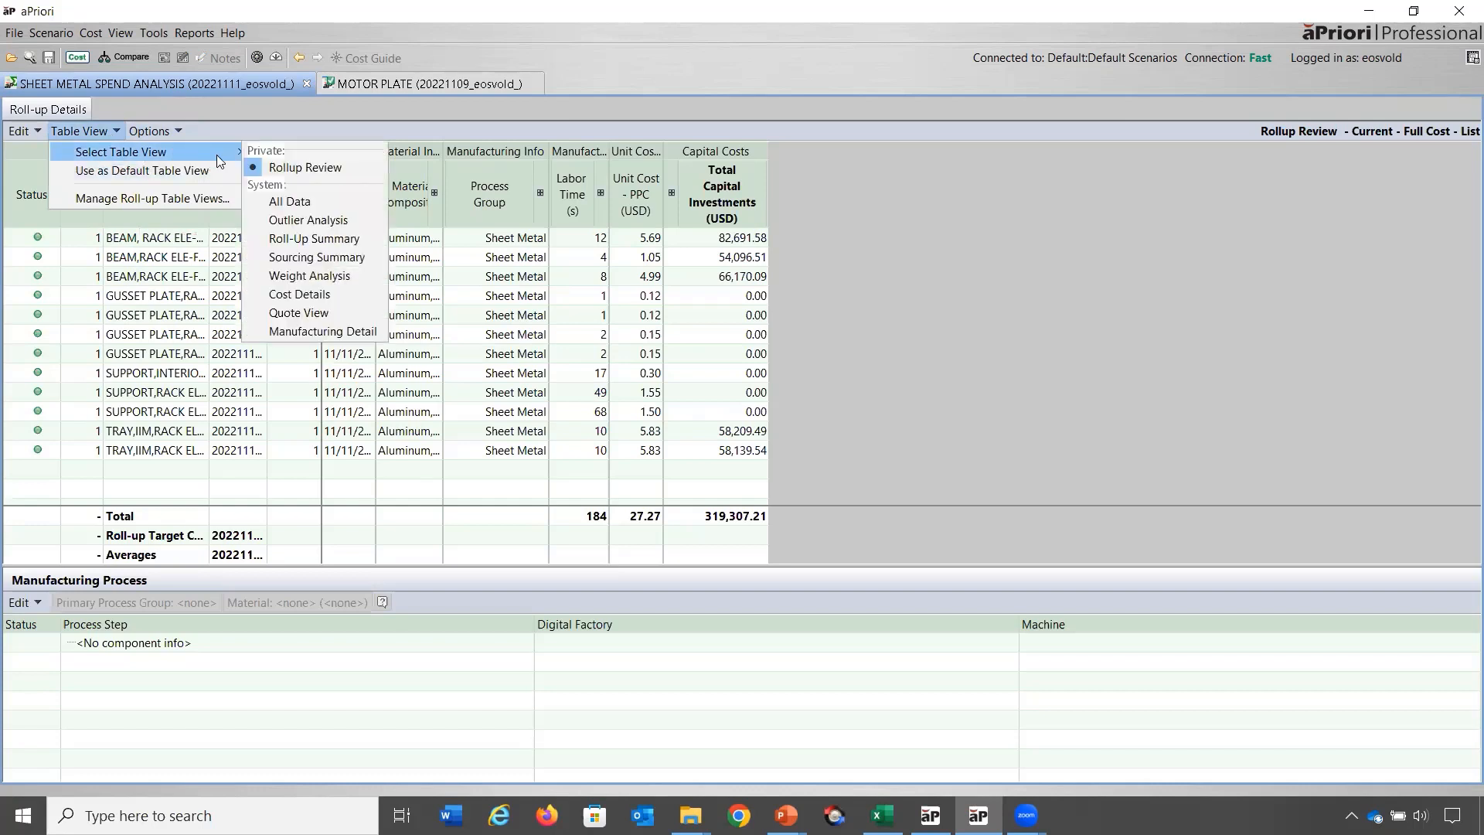
left_click(331, 222)
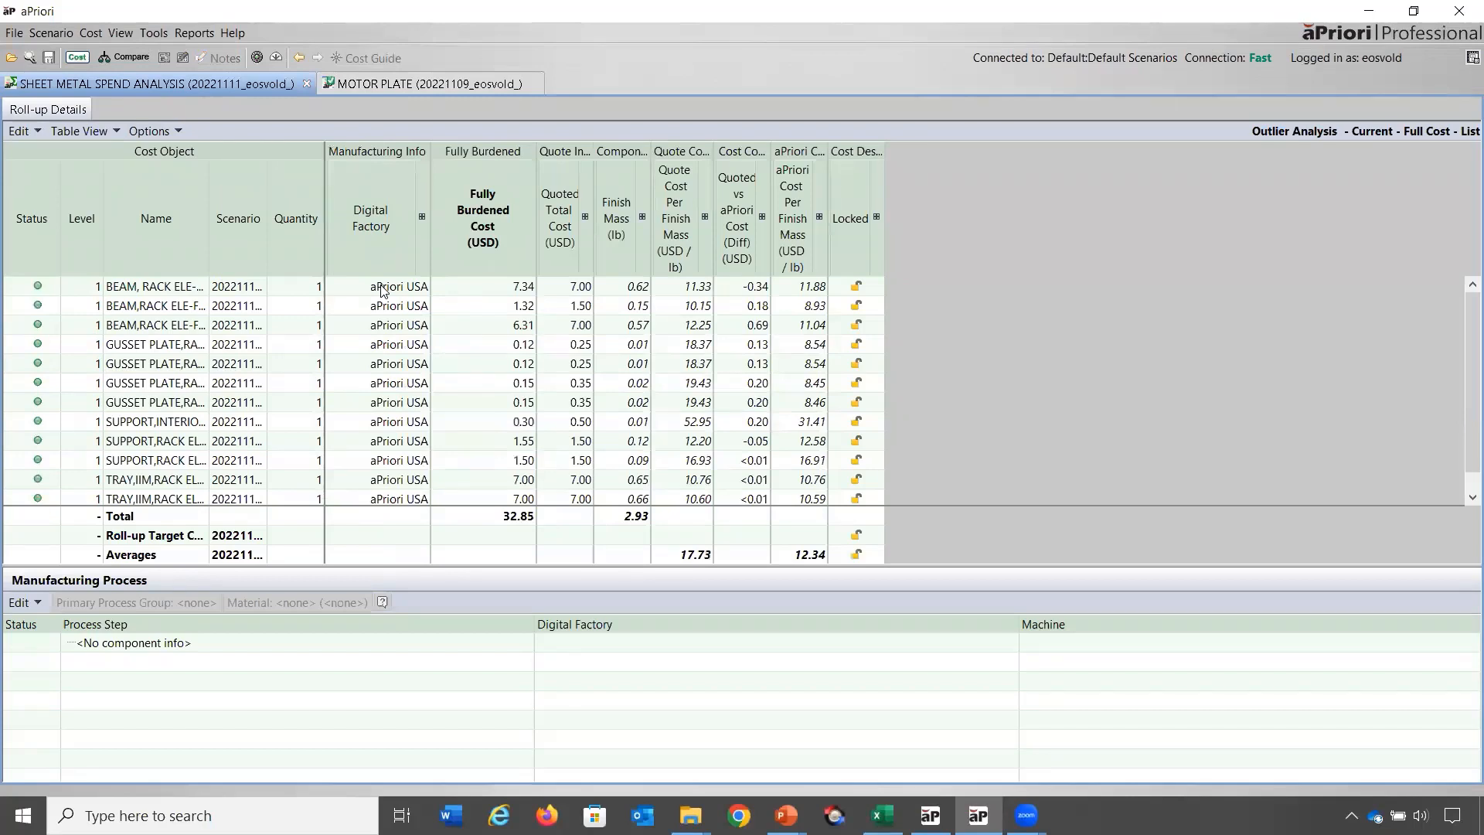
Reapply the List layout to the roll-up table and expand its Cost Comparison columns.
left_click(179, 131)
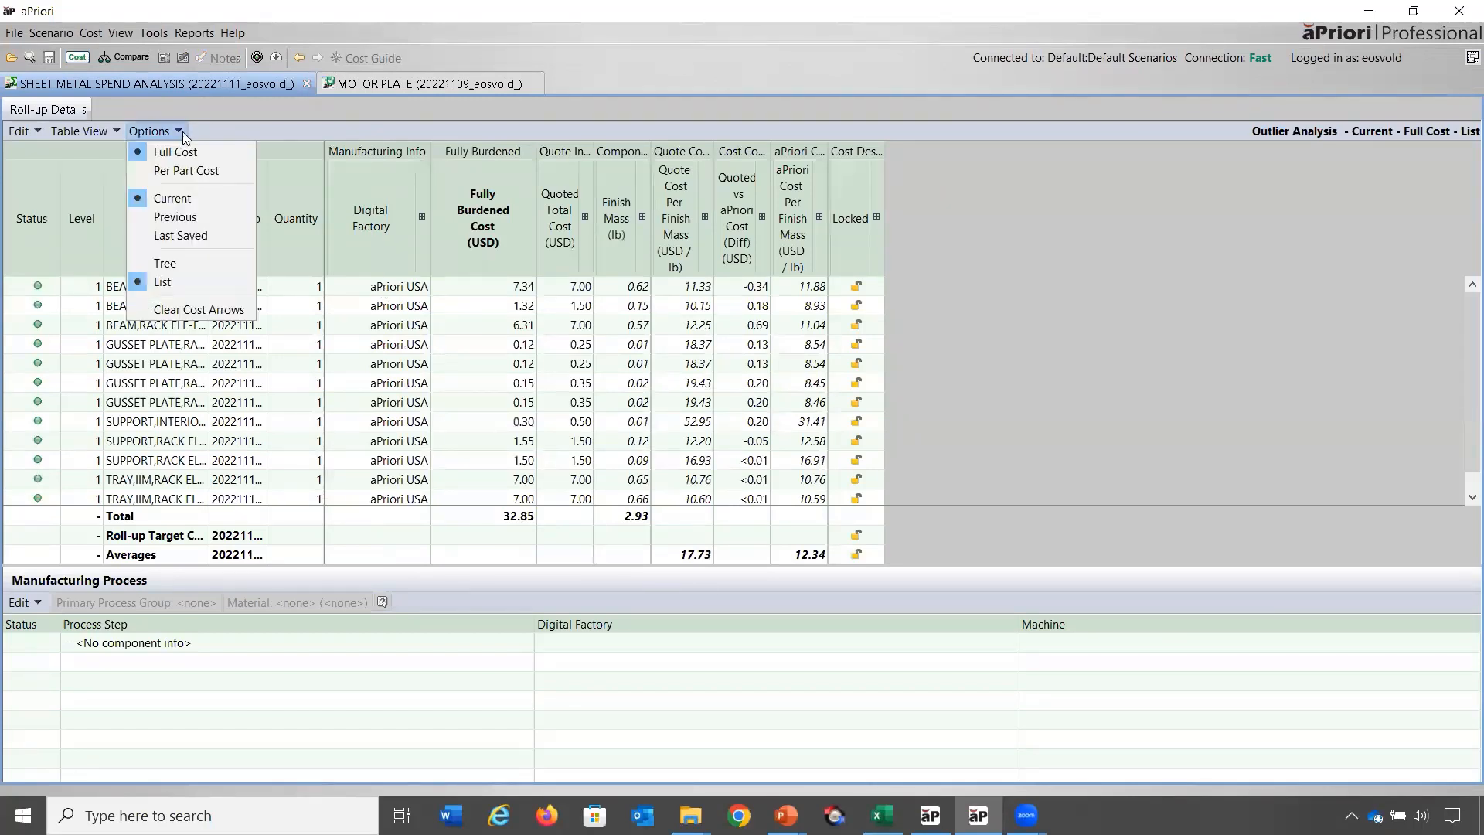
left_click(177, 286)
left_click(177, 131)
left_click(183, 286)
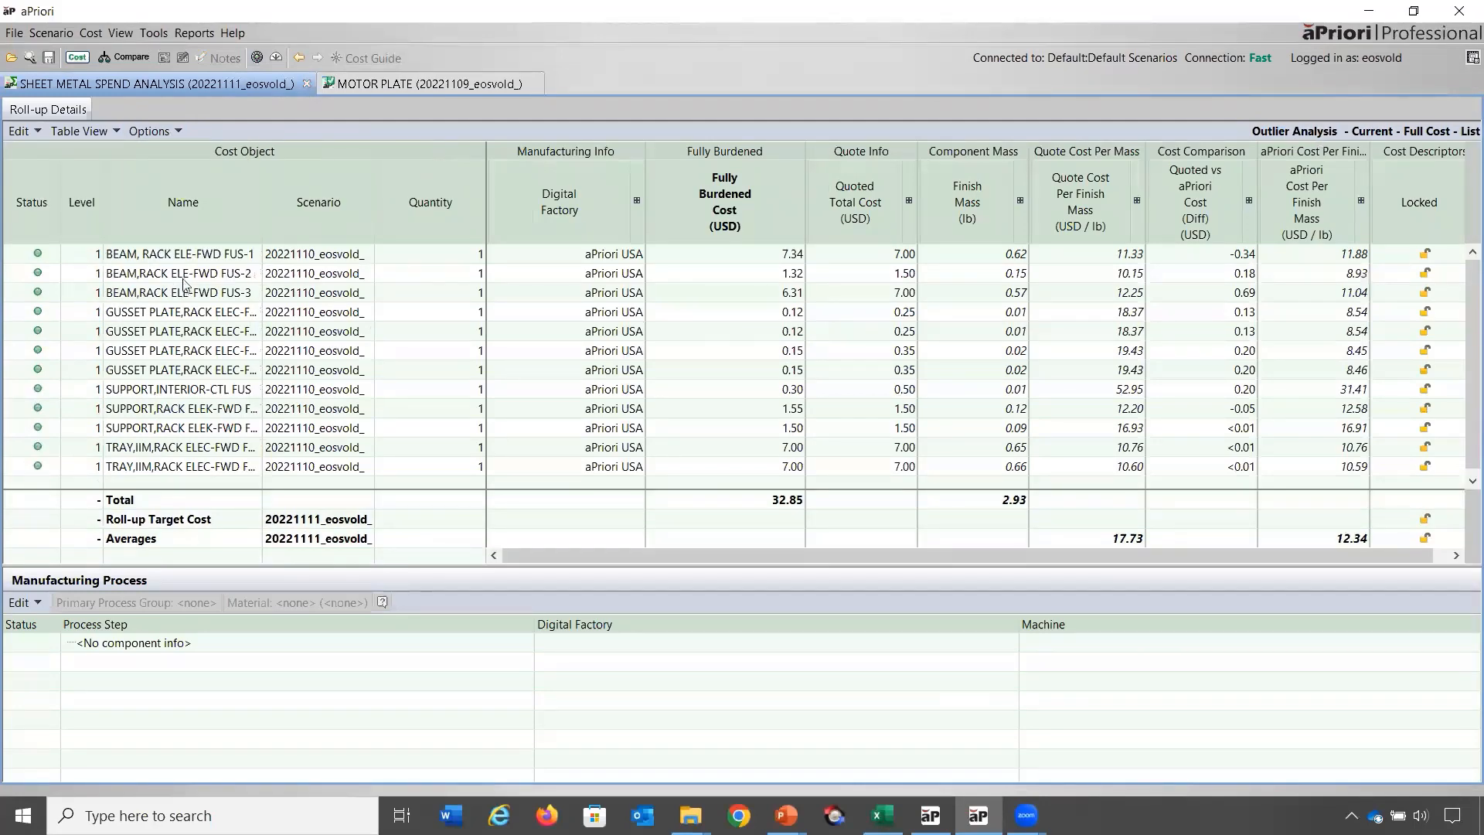
left_click(1248, 201)
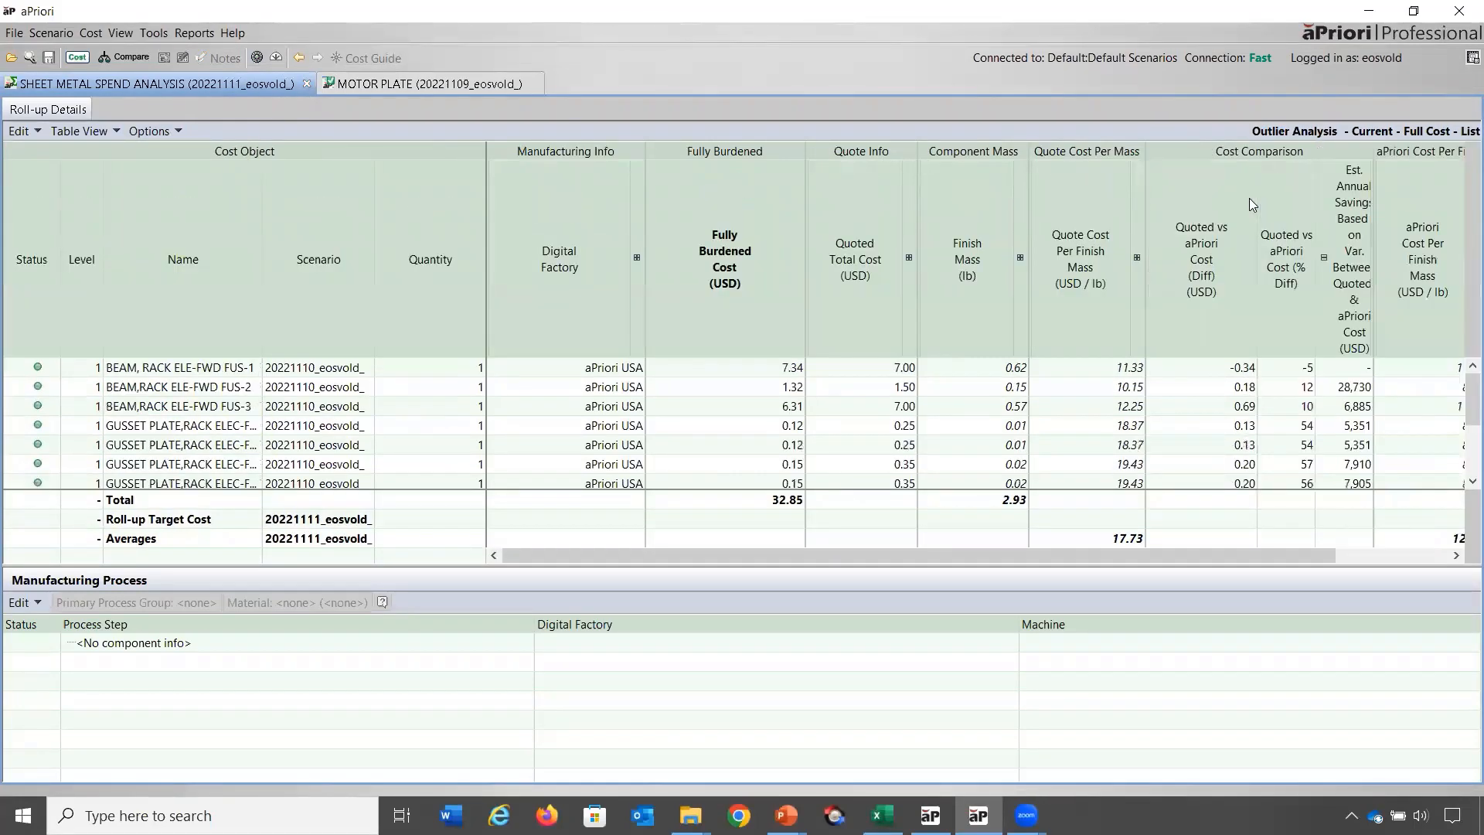
Sort the roll-up parts by descending estimated annual savings and select the five parts with the highest savings.
scroll(1213, 555, "right", 1)
left_click_drag(1249, 563, 1293, 564)
left_click(1259, 321)
left_click(1258, 321)
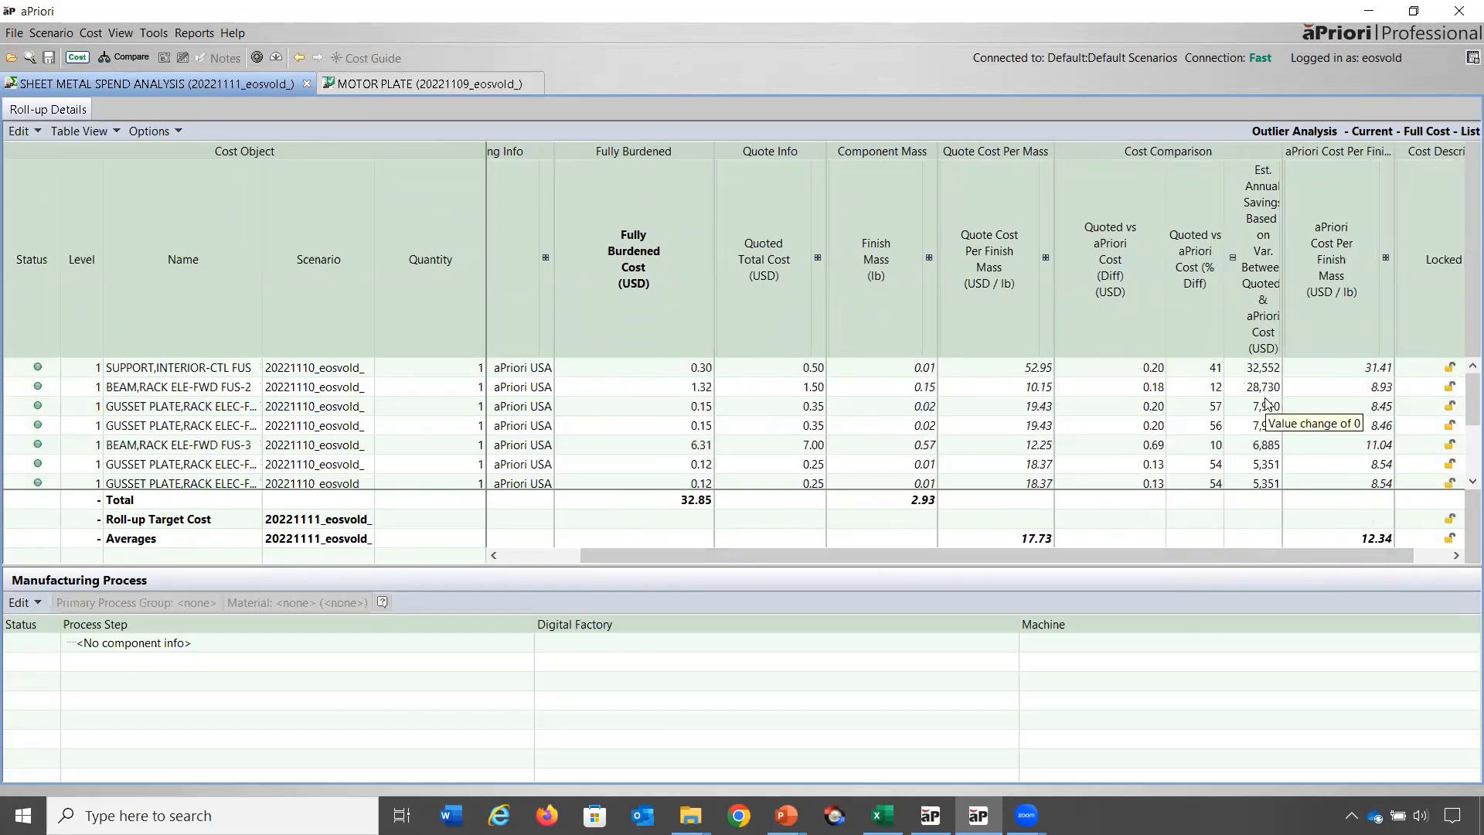
left_click(1269, 369)
left_click(1272, 446, "shift")
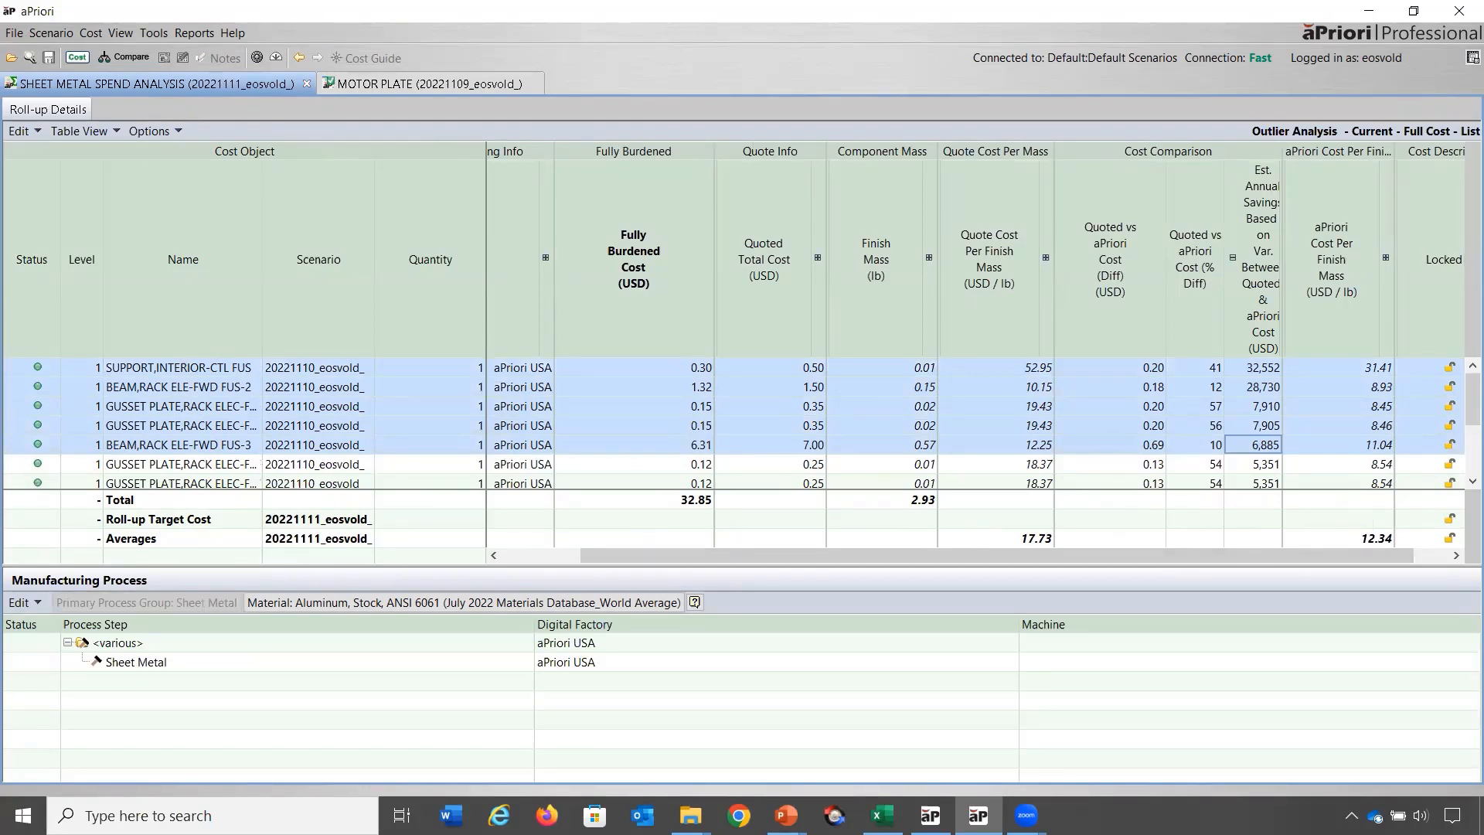
key("alt+Tab")
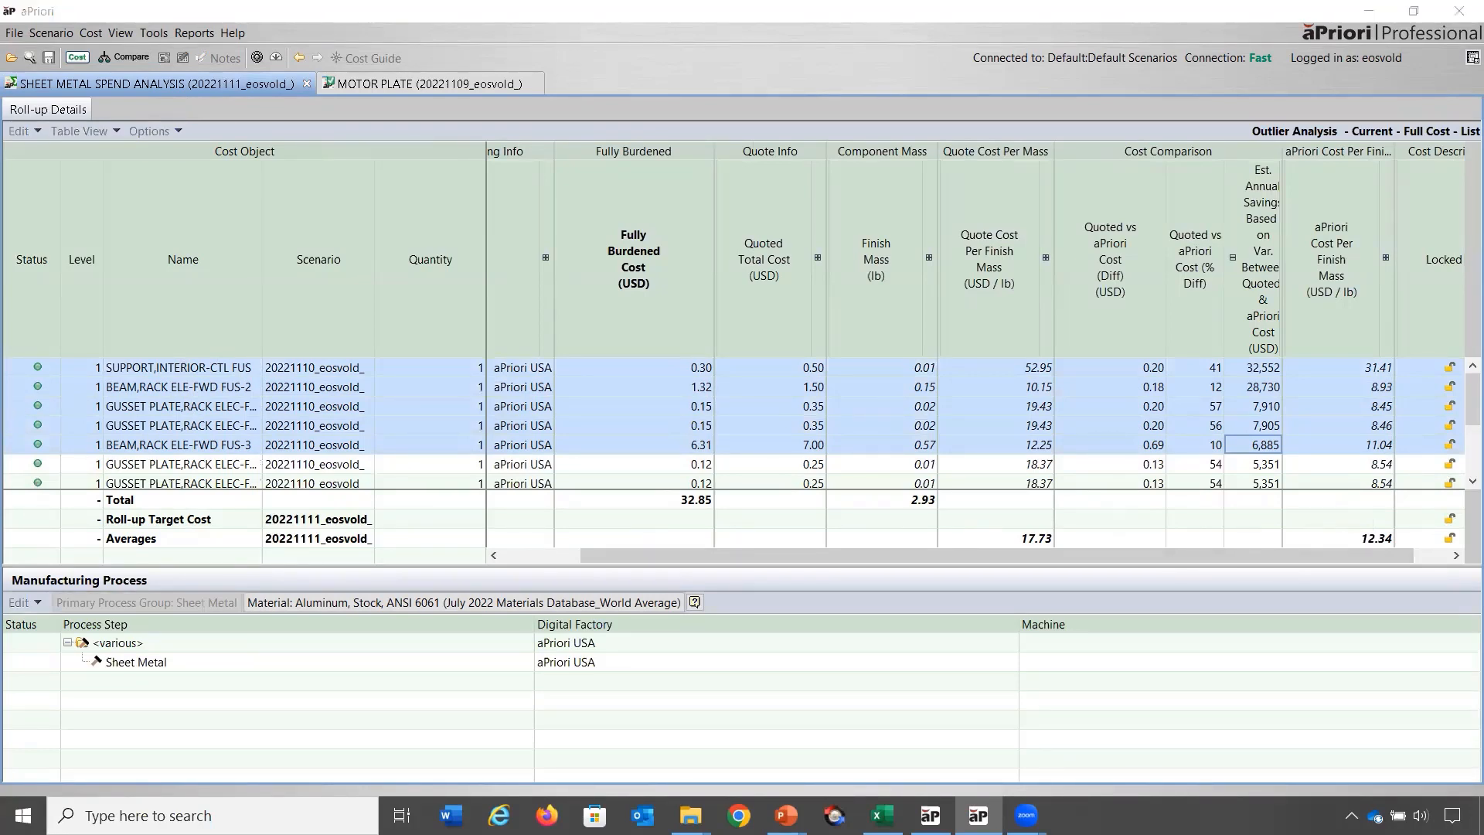
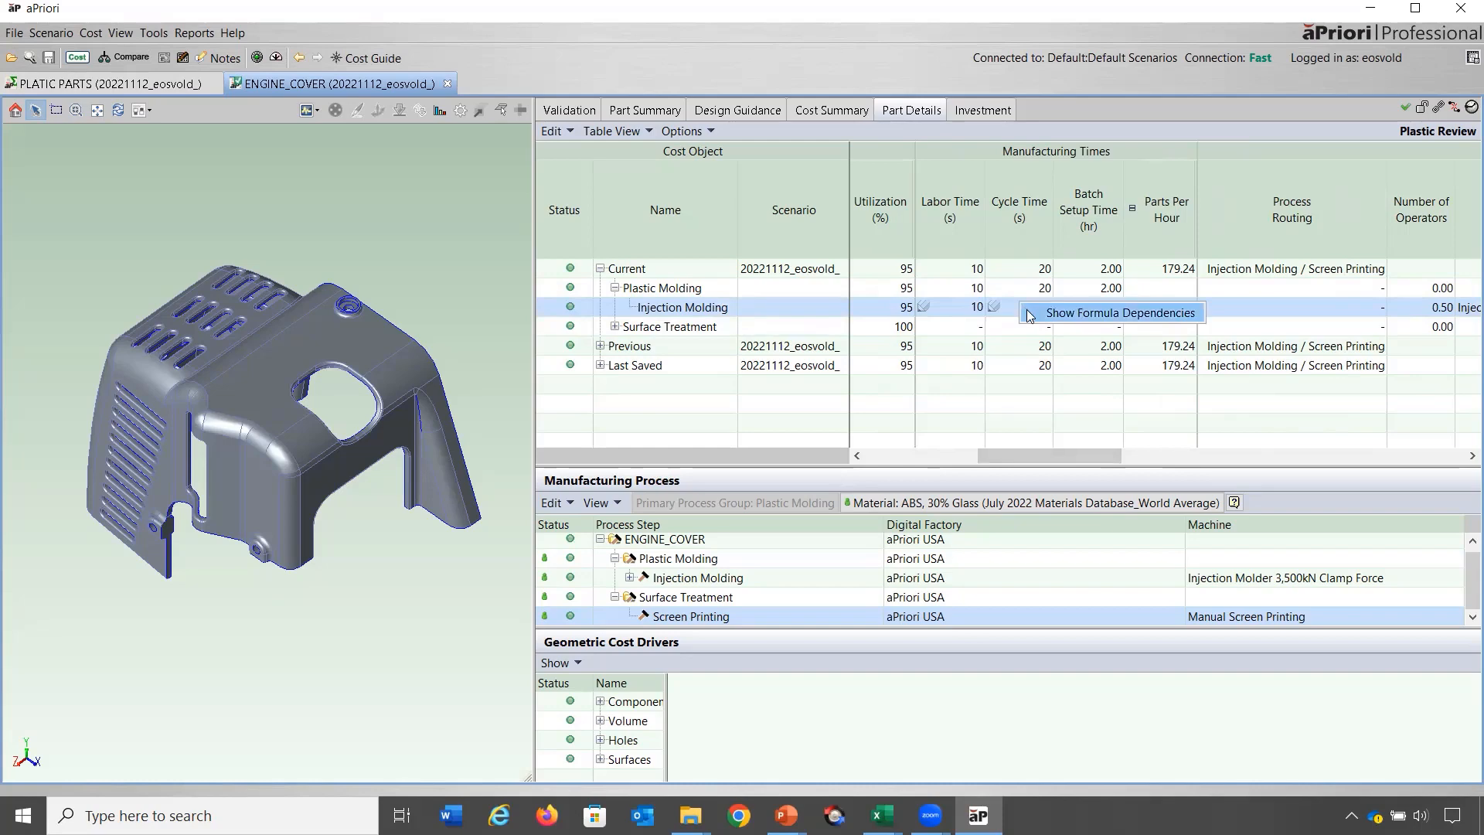
Override Mold Temperature with 200 °F in the fully expanded formula dependencies of the Injection Molding cycle time, and recost the engine cover.
left_click(1030, 313)
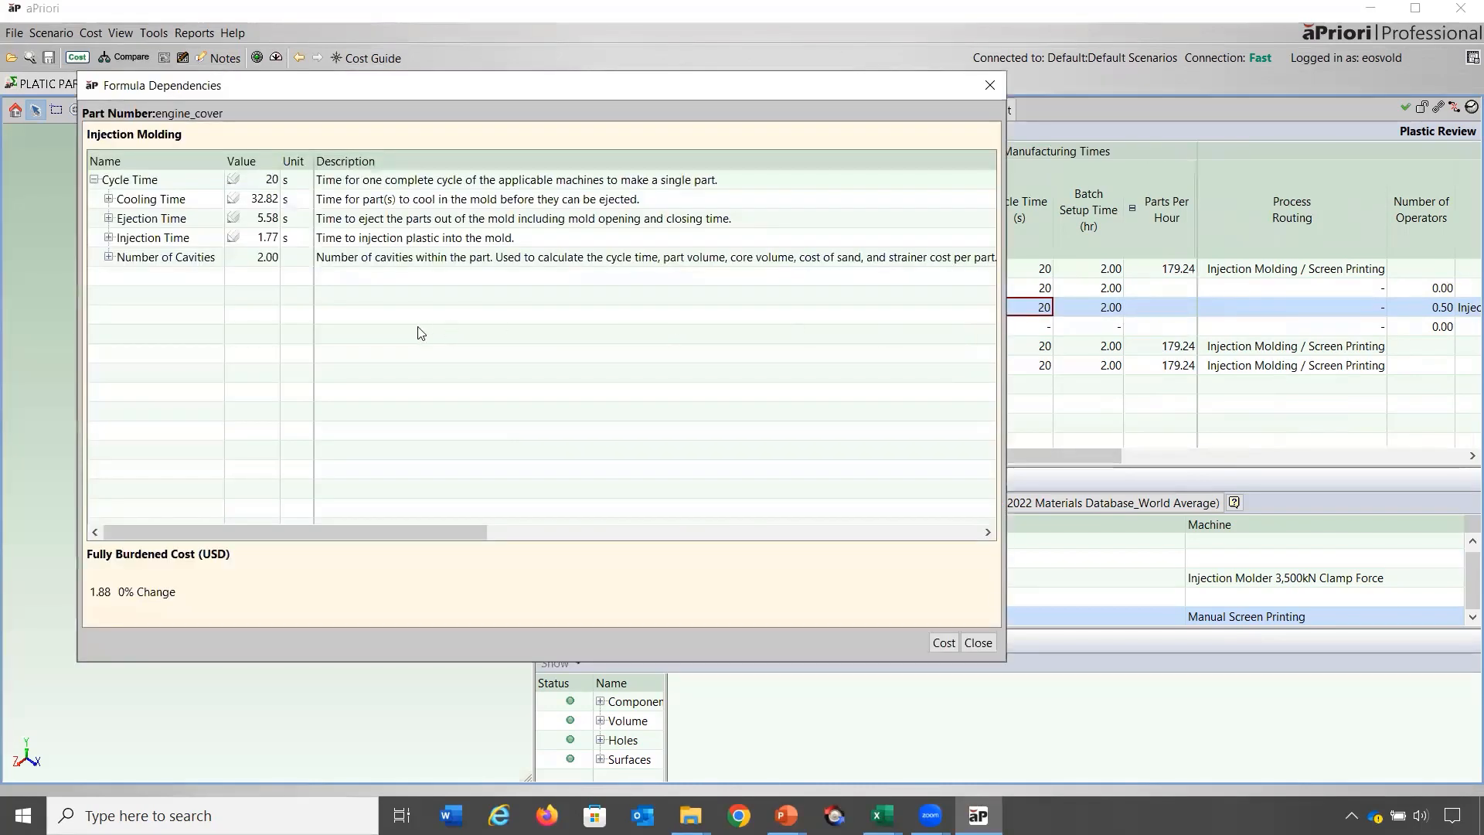
left_click(97, 158)
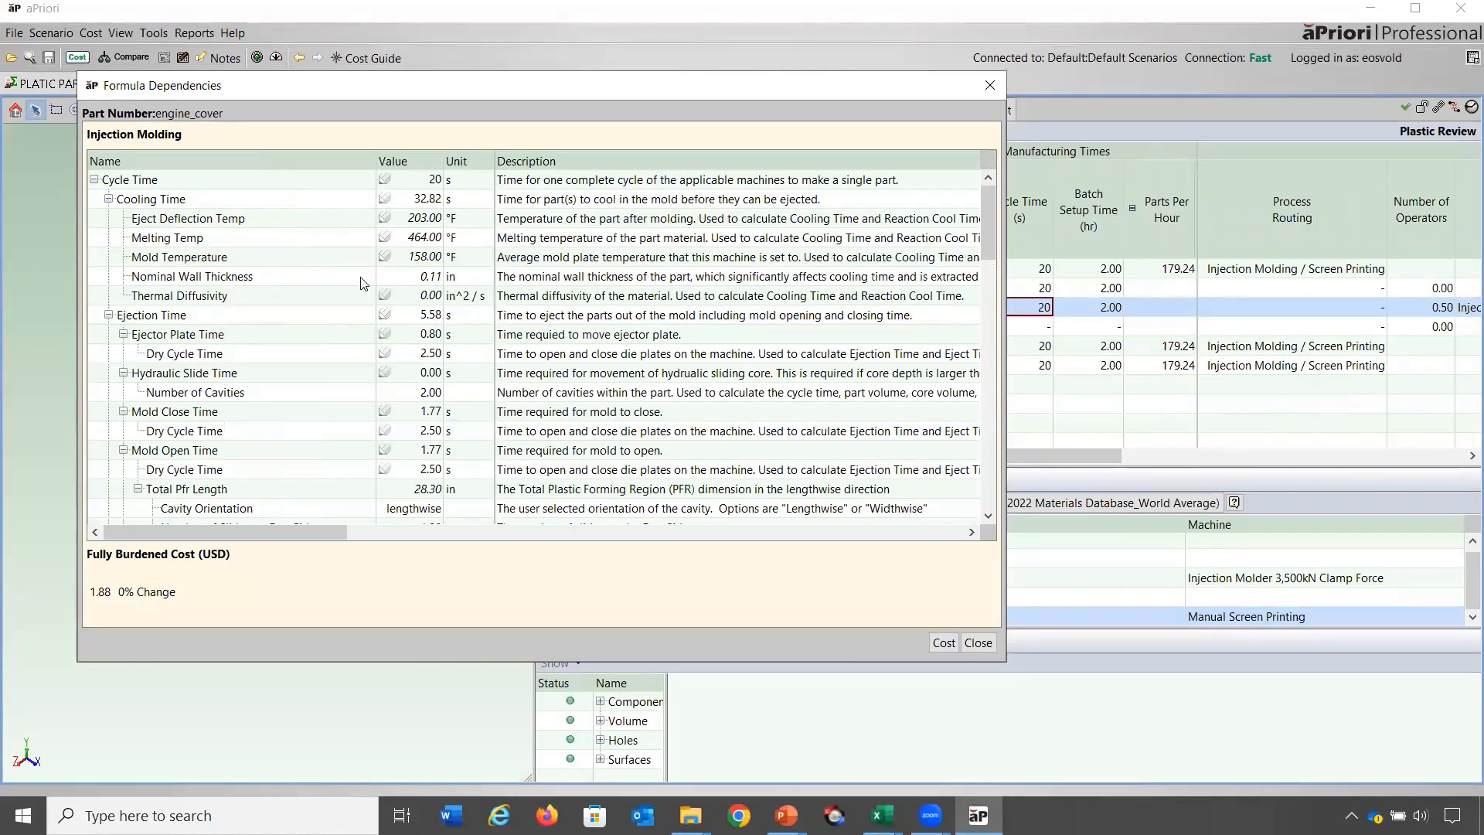
mouse_move(416, 261)
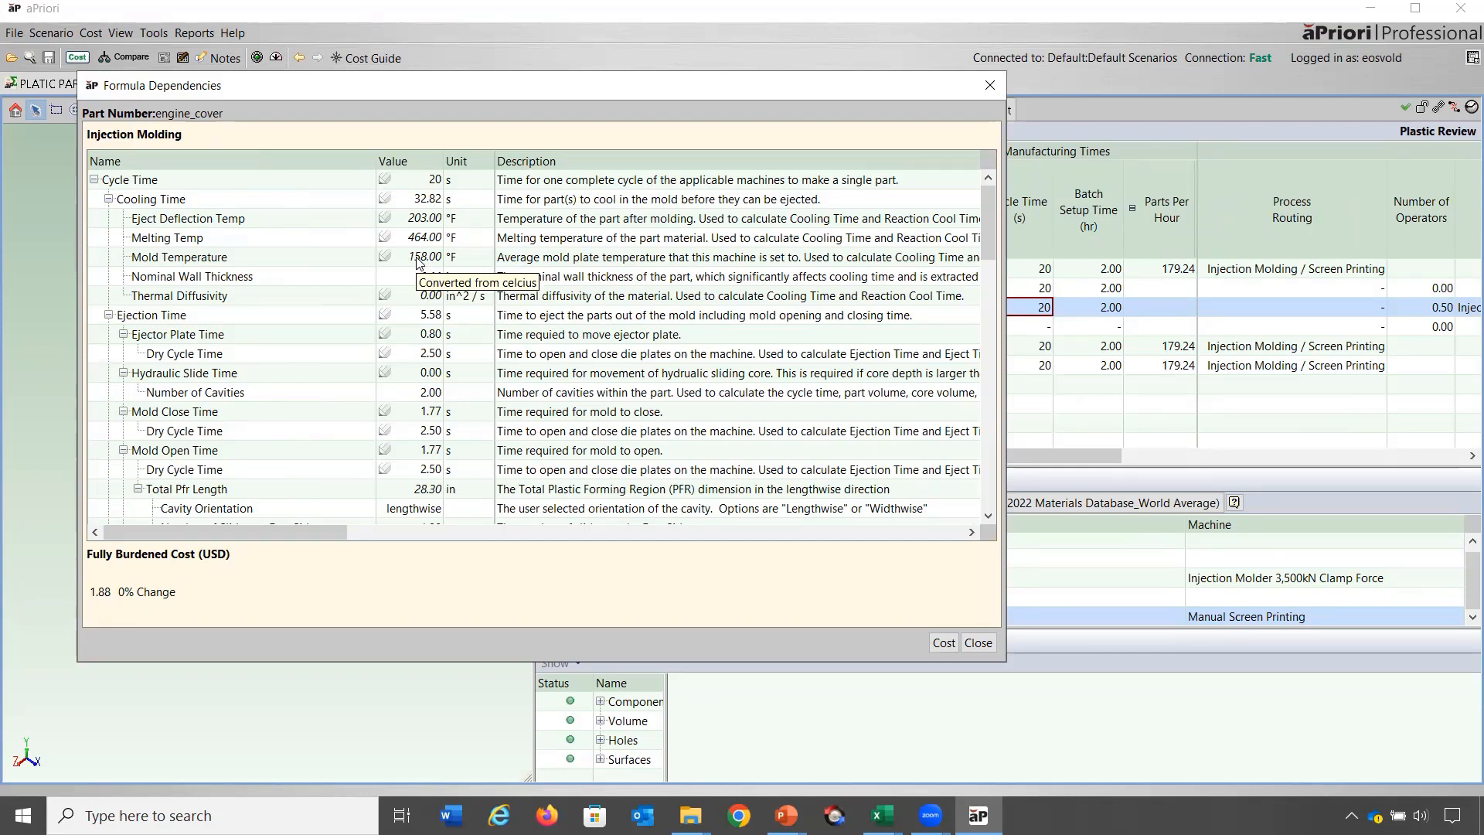
double_click(423, 256)
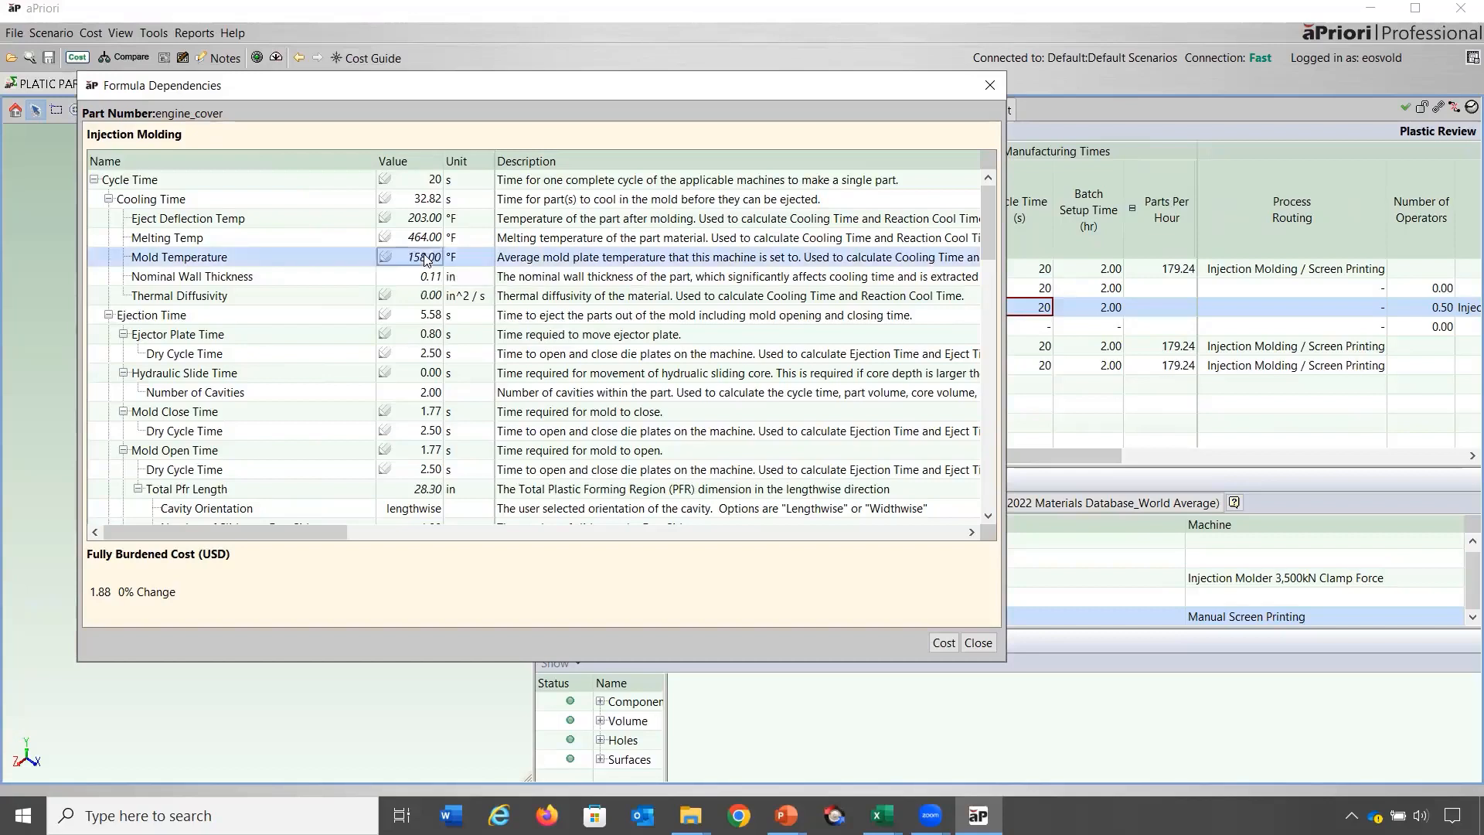
type("200")
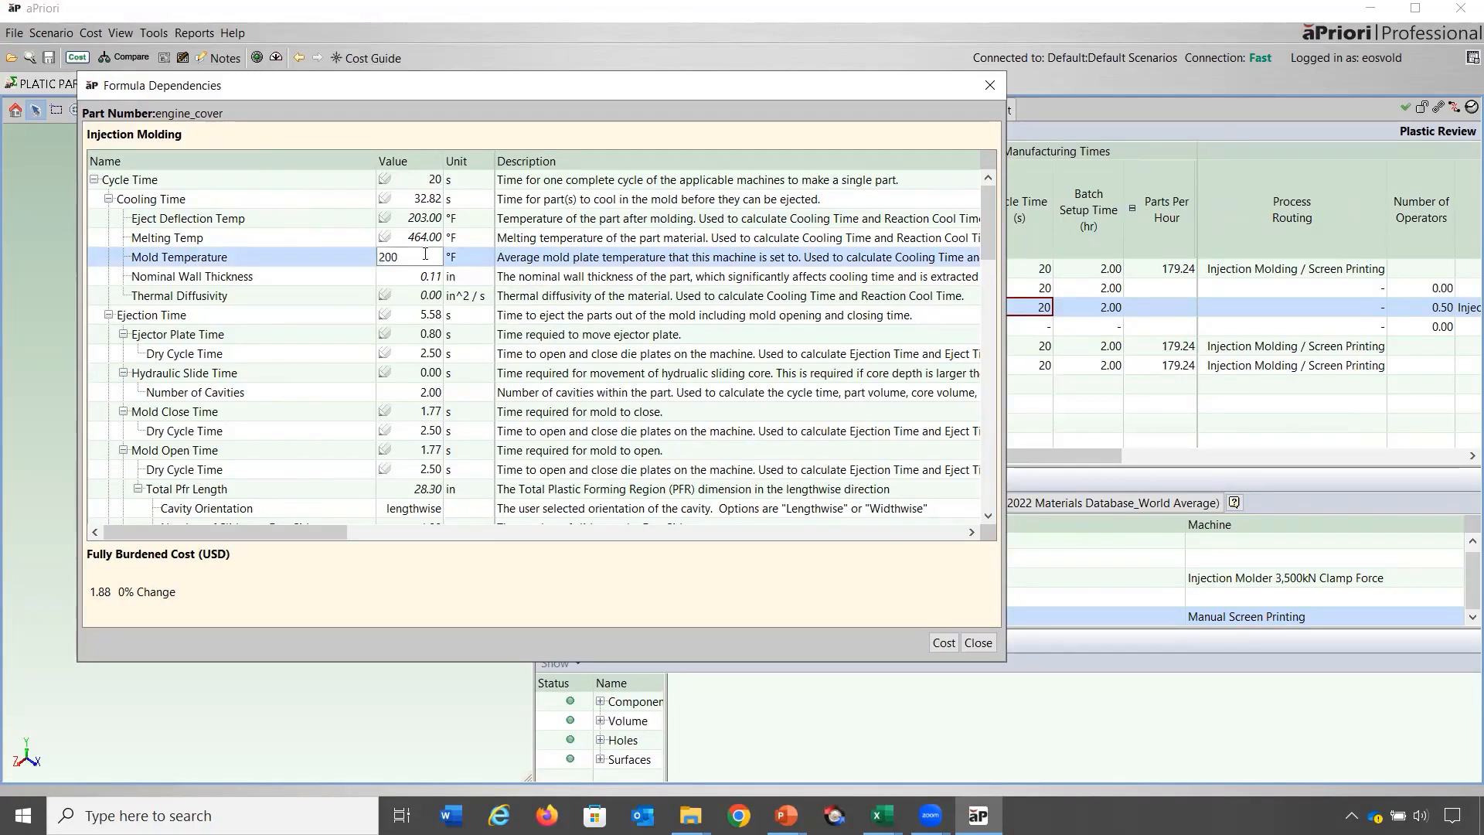
left_click(477, 221)
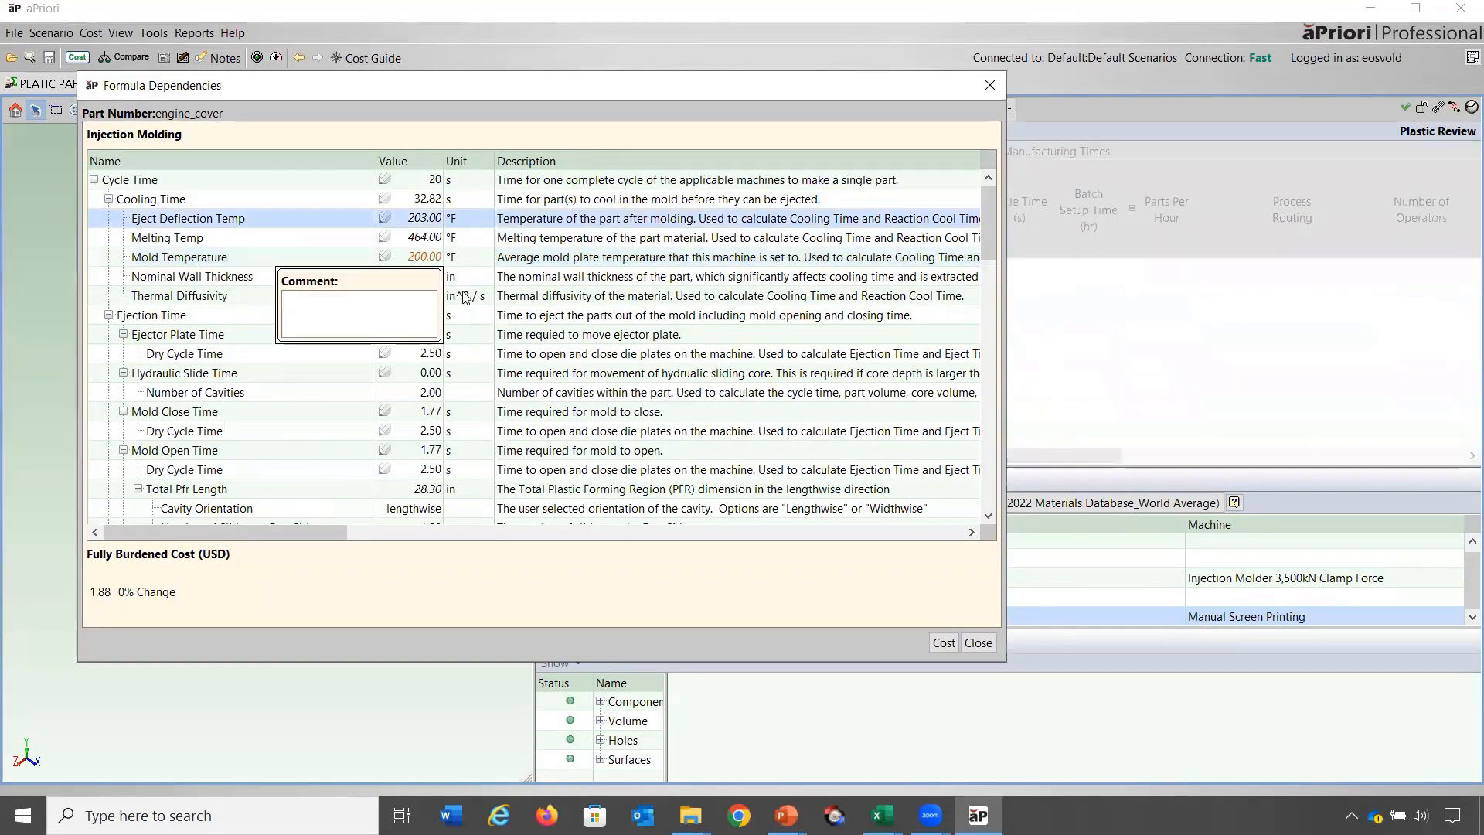
left_click(944, 643)
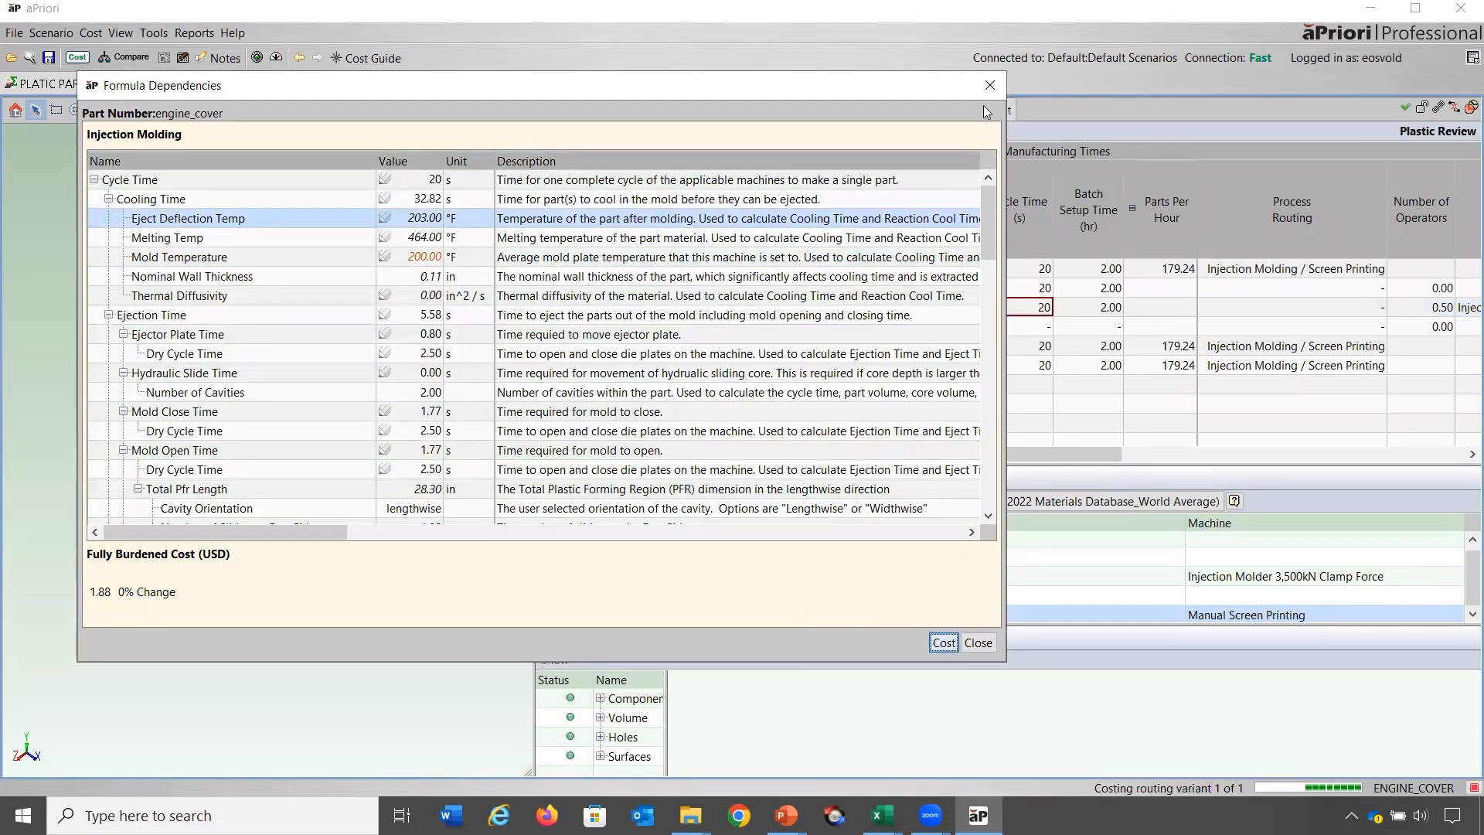
left_click(987, 86)
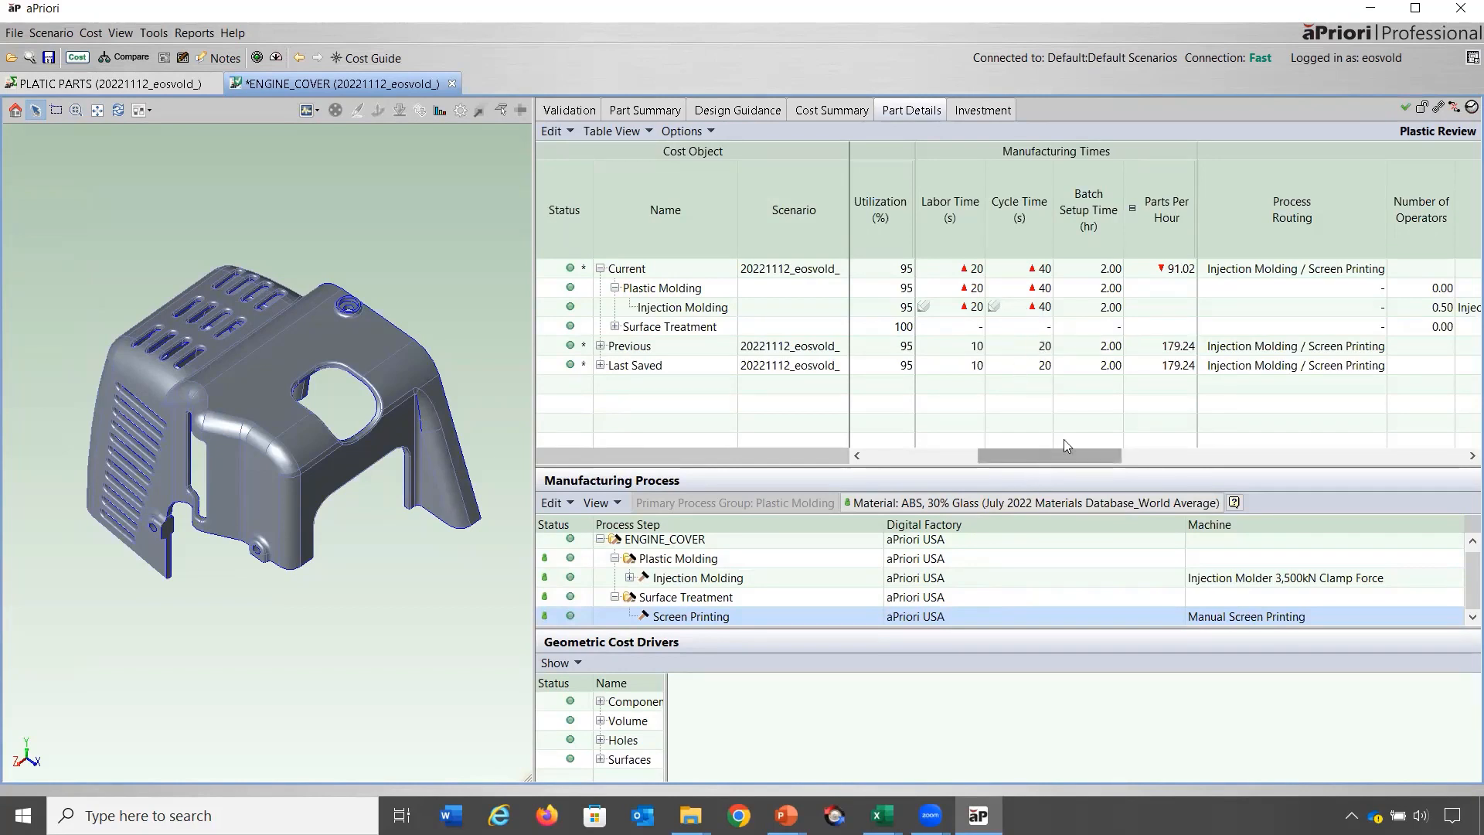
Set the engine cover's Tool Shop digital factory to aPriori China instead of using the primary digital factory, and apply the production info.
left_click_drag(1046, 455, 1456, 401)
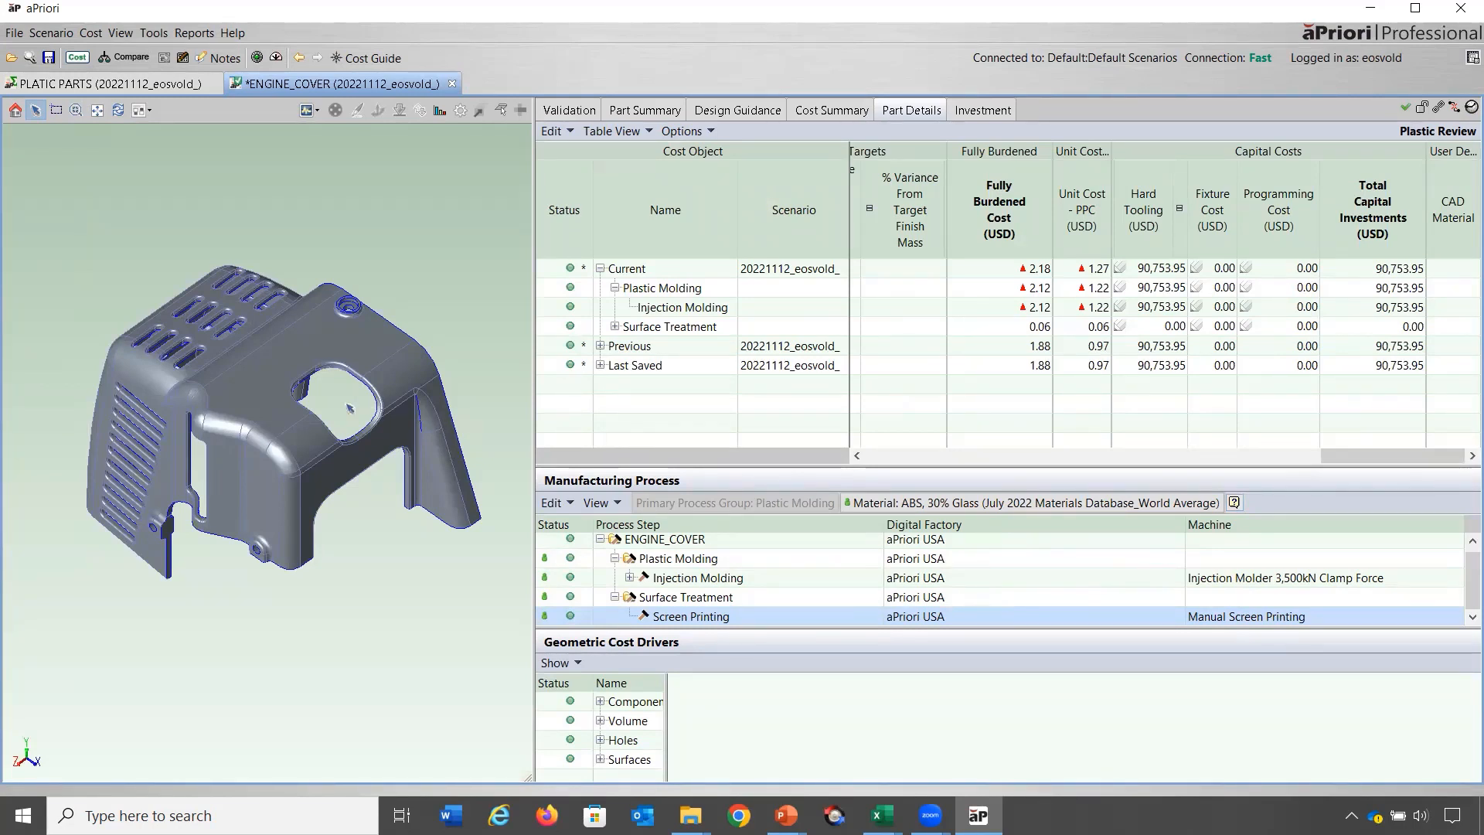
mouse_move(1400, 310)
left_click(551, 503)
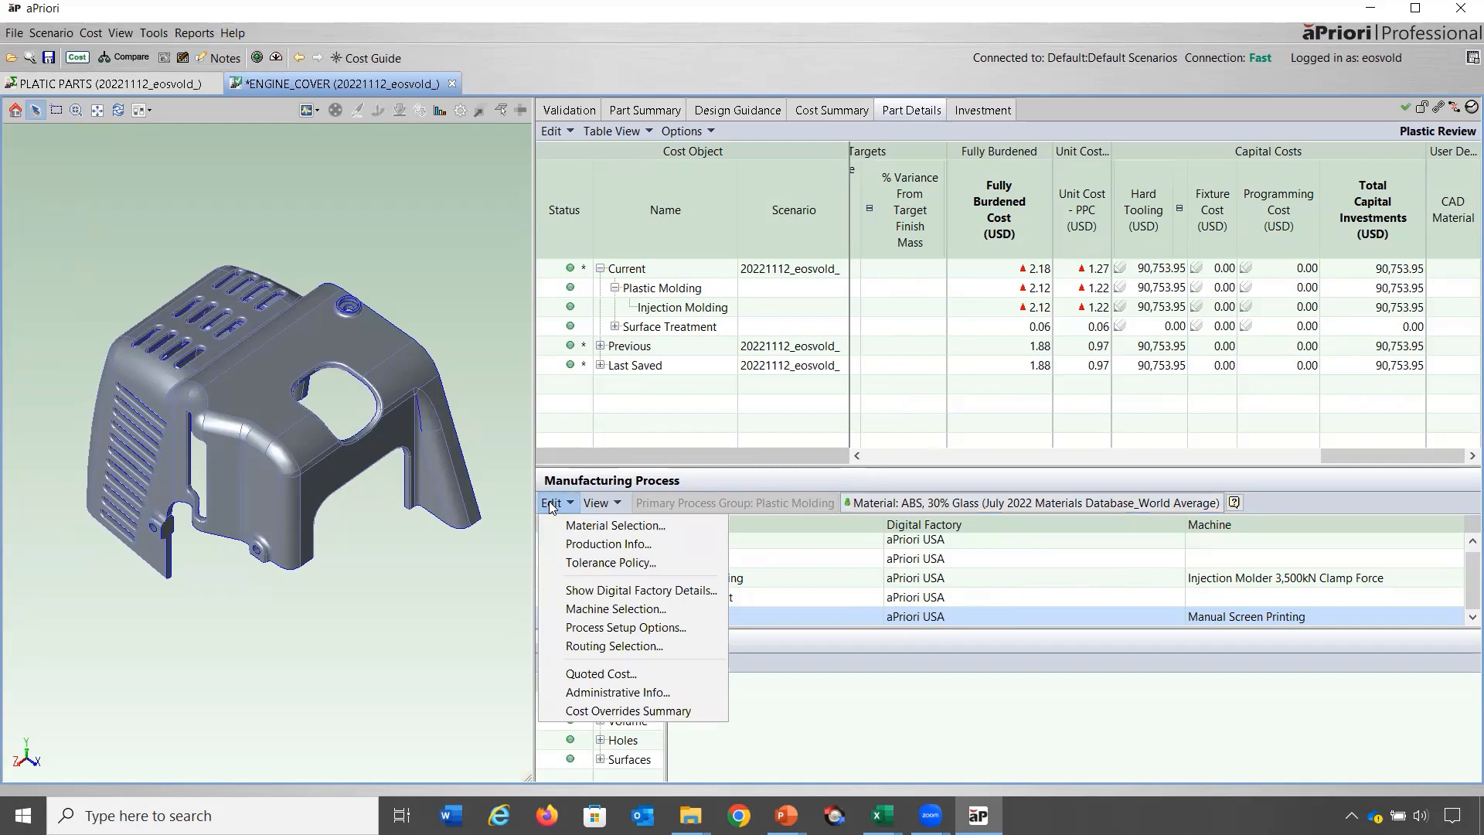
left_click(609, 544)
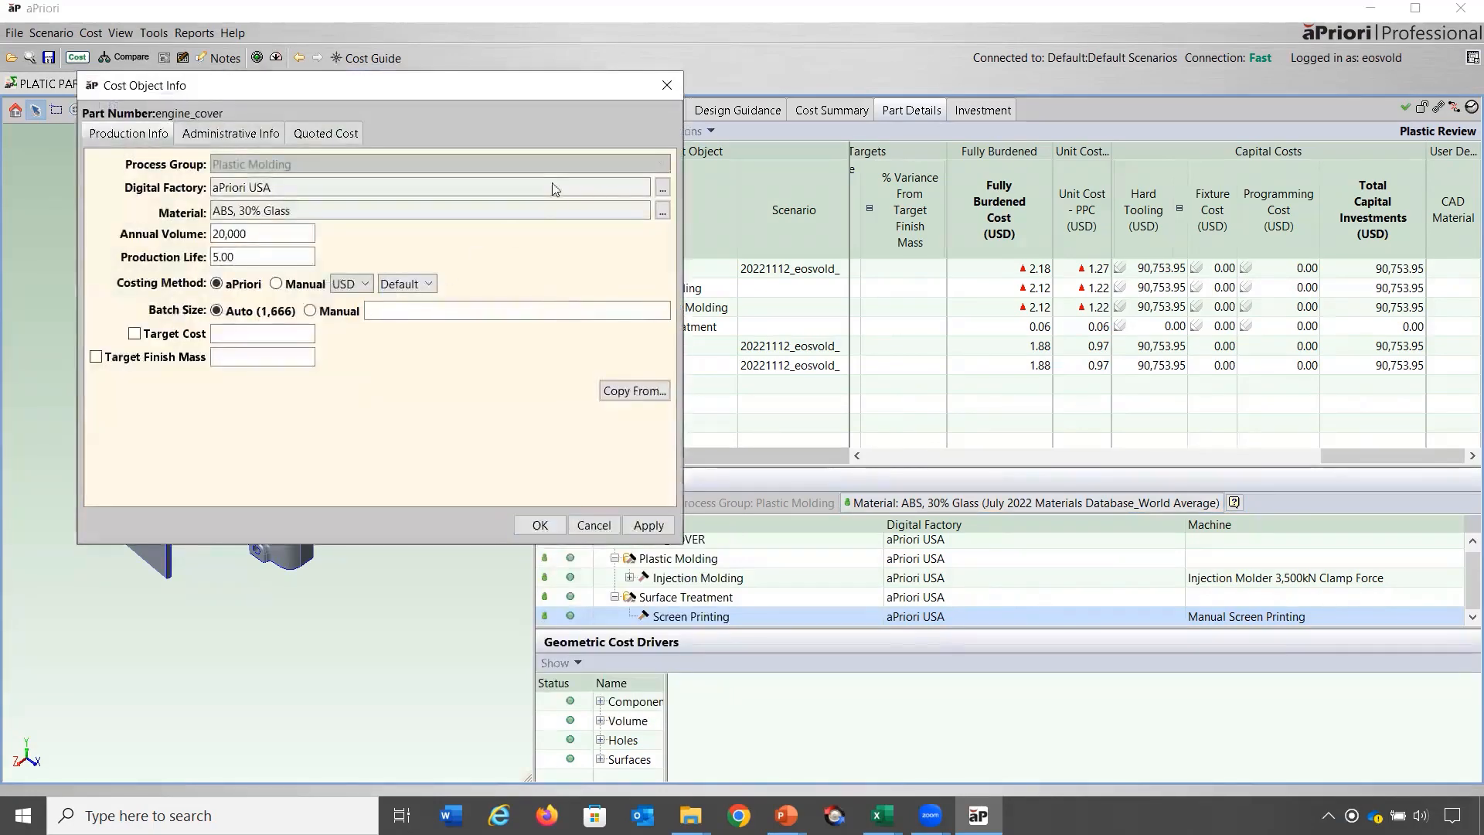
left_click(662, 187)
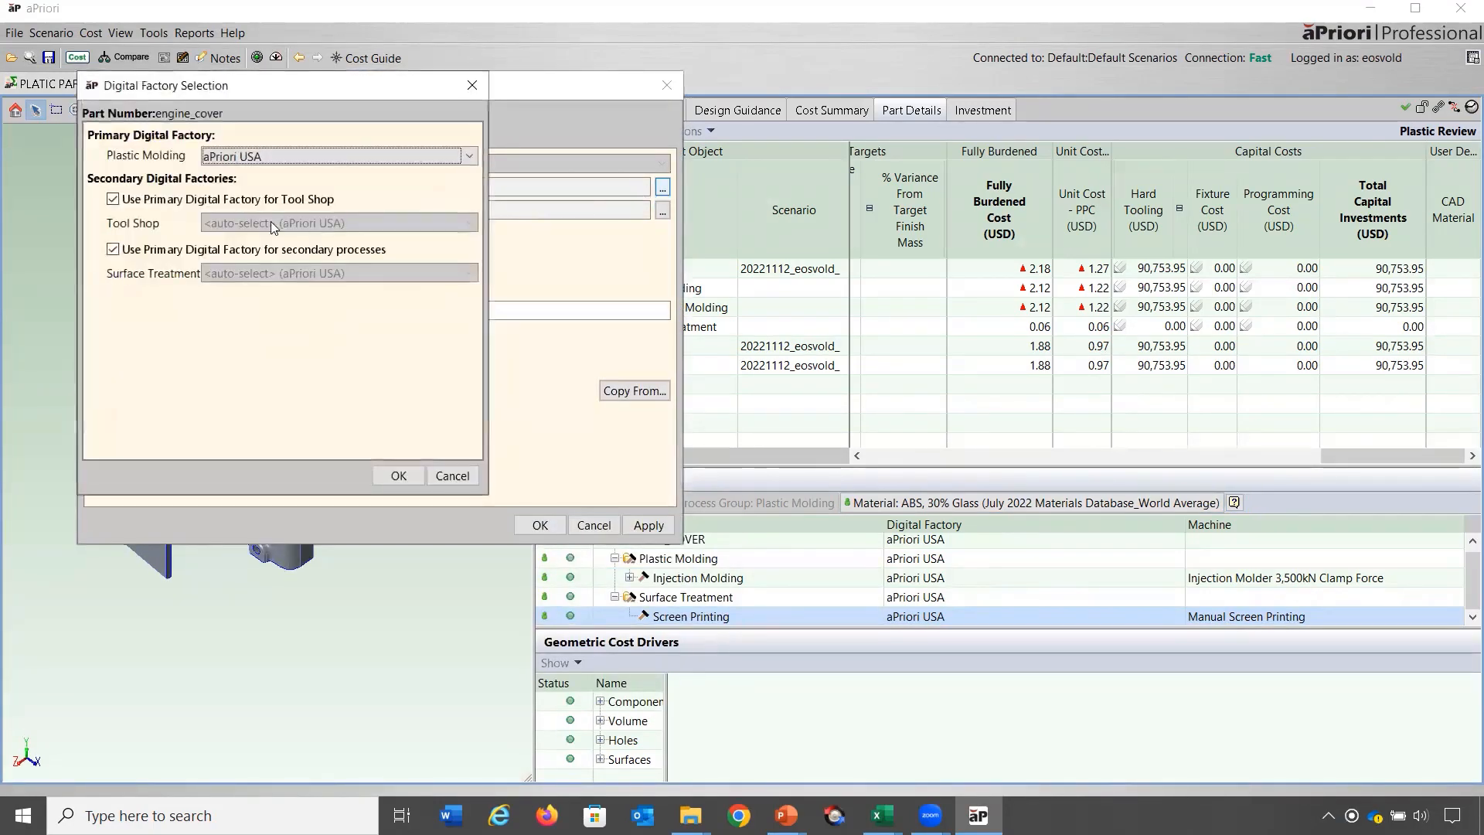
left_click(113, 199)
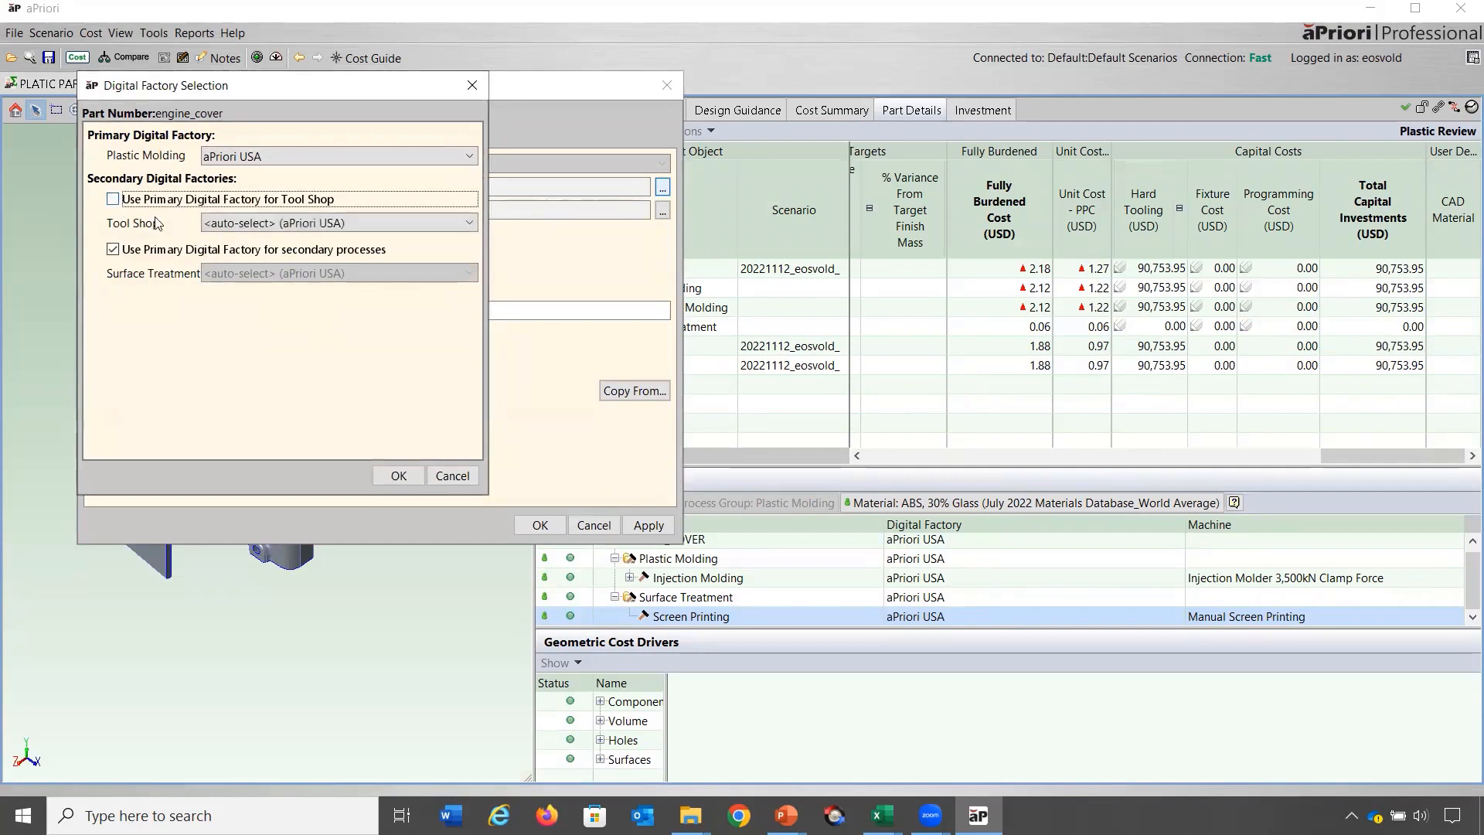
left_click(224, 224)
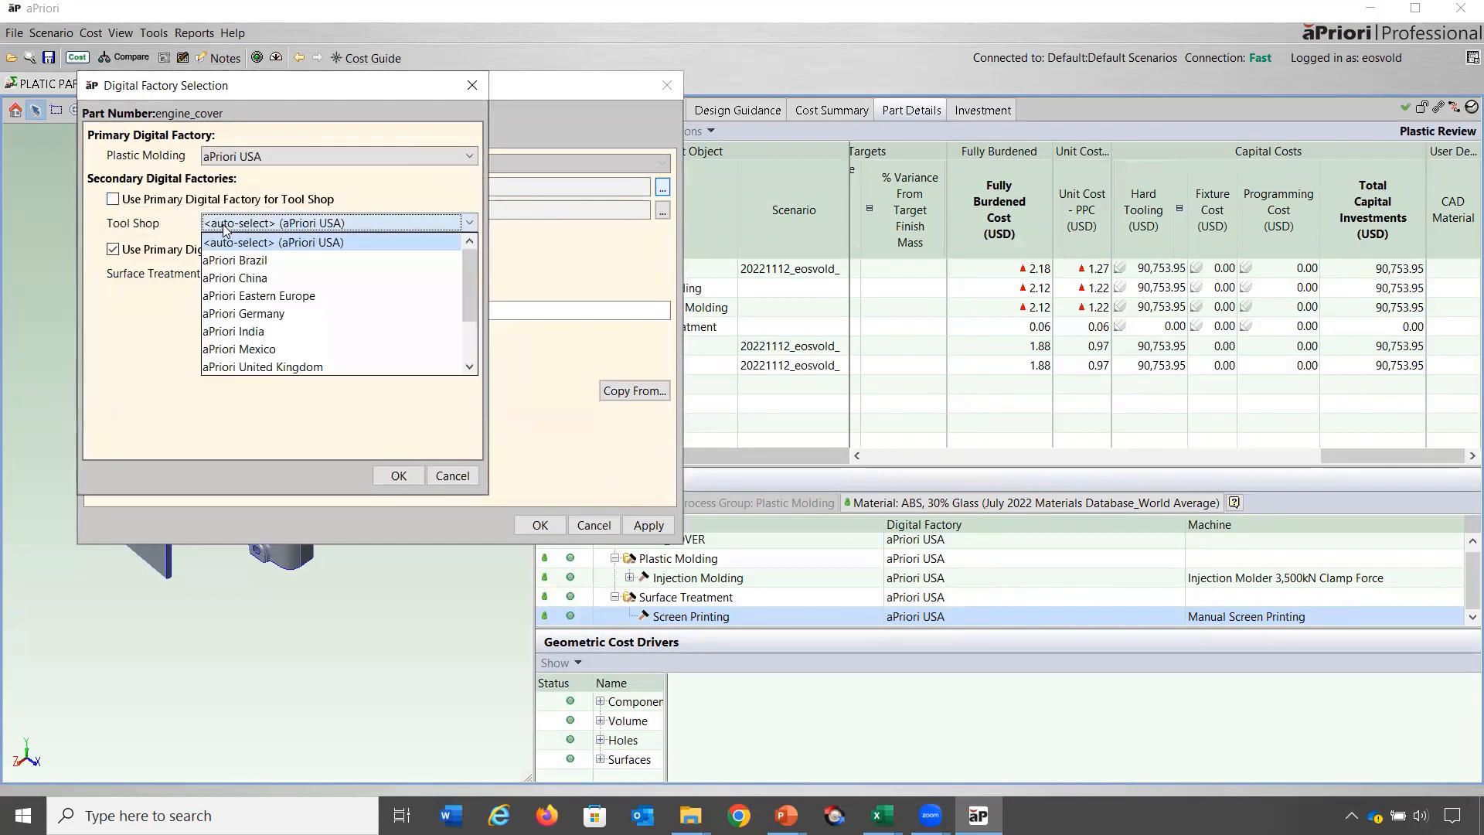
left_click(255, 278)
left_click(394, 475)
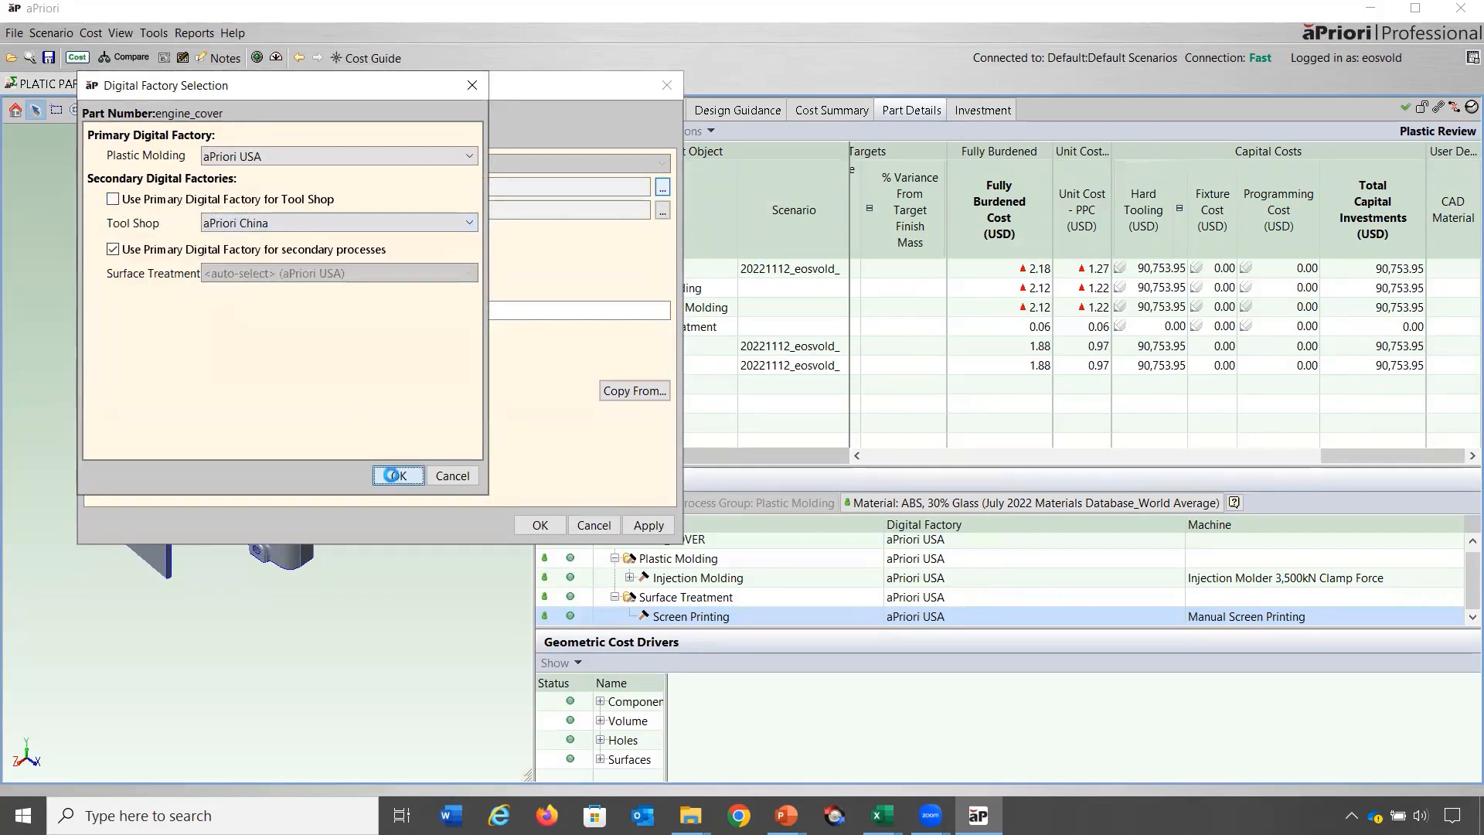
left_click(544, 525)
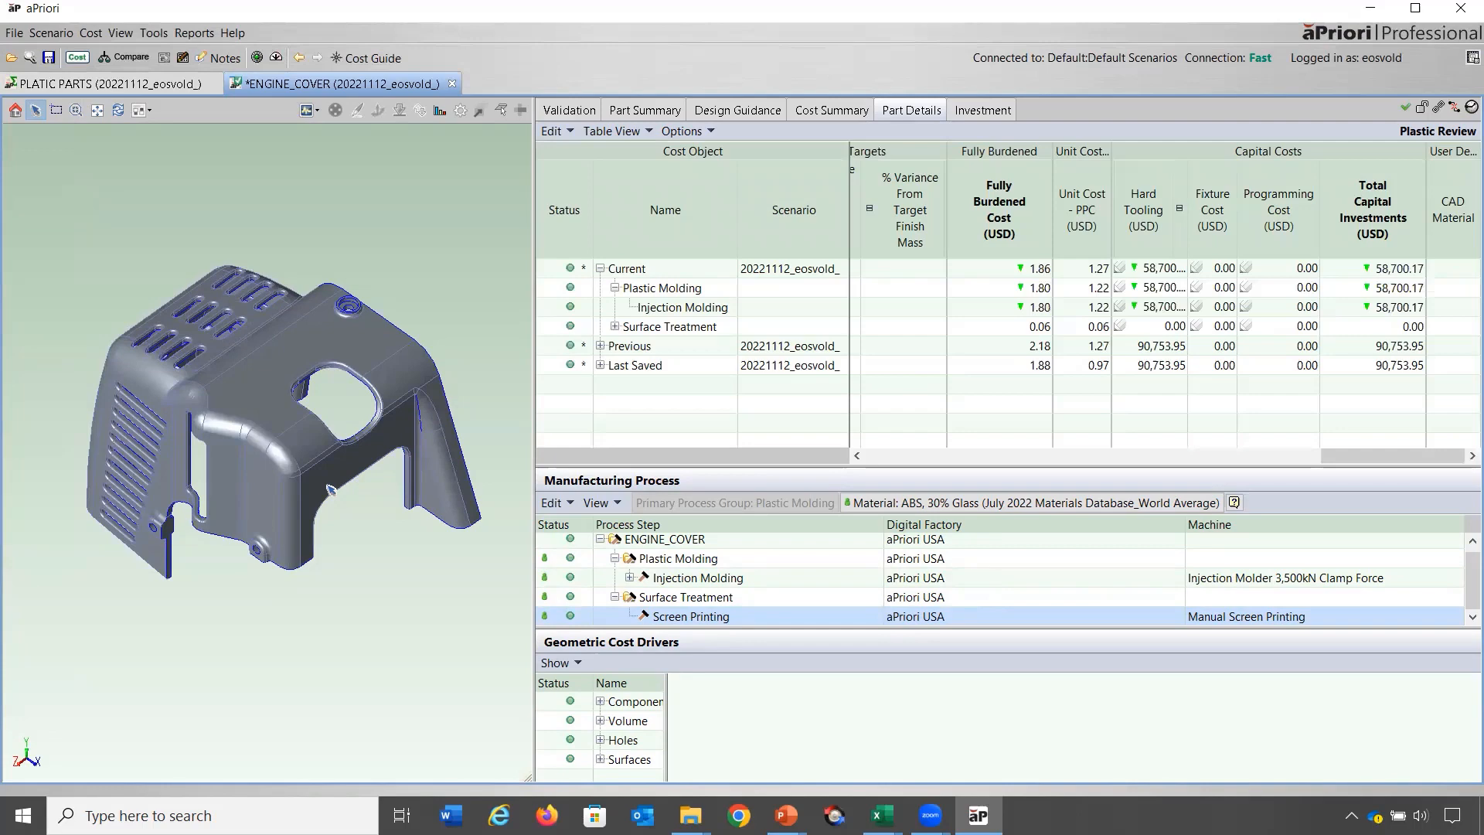
Show the Cost Guide and review the surface treatments available under the engine cover's optional process overrides.
left_click(365, 58)
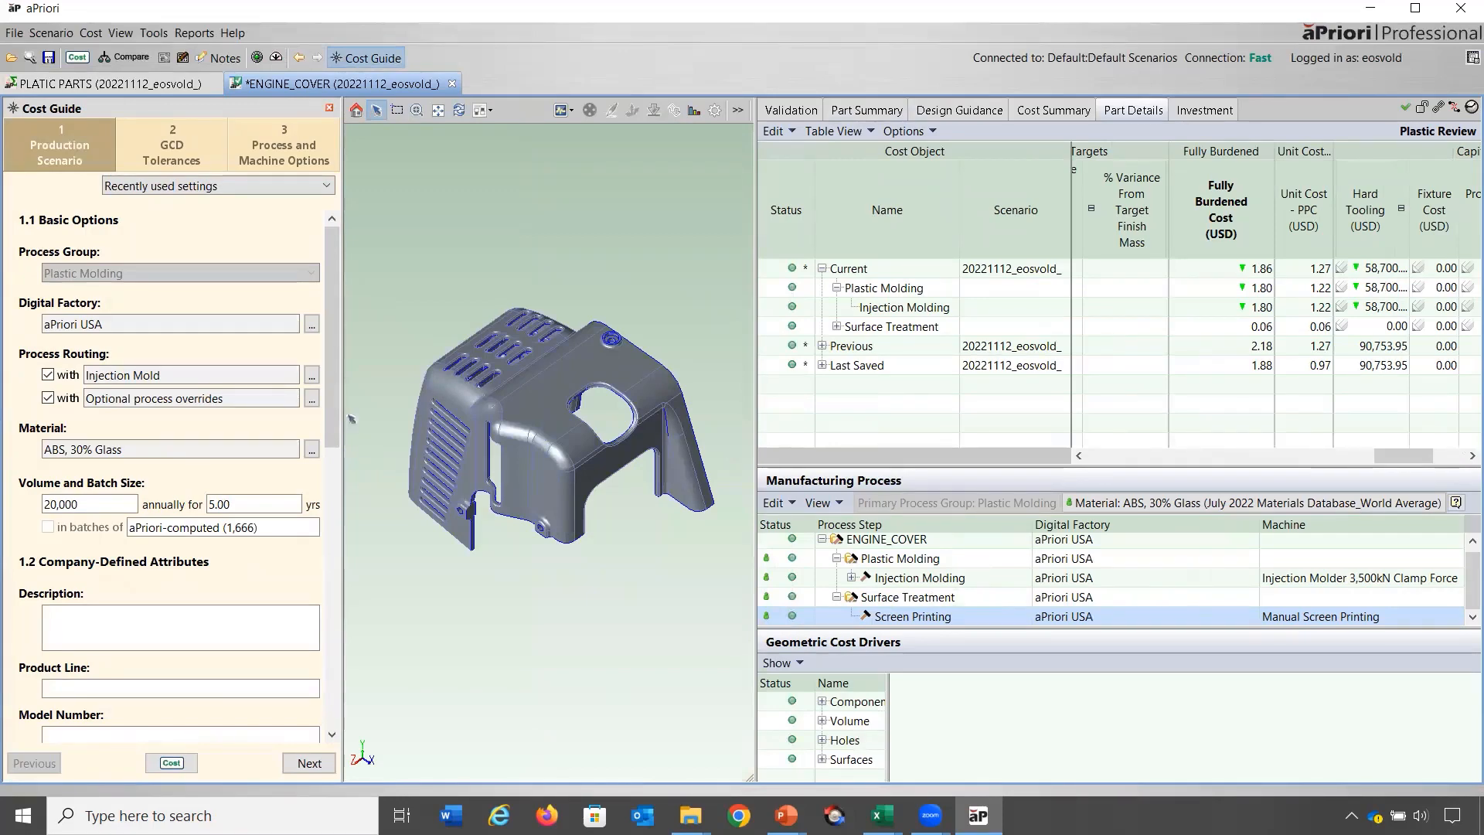
left_click(311, 398)
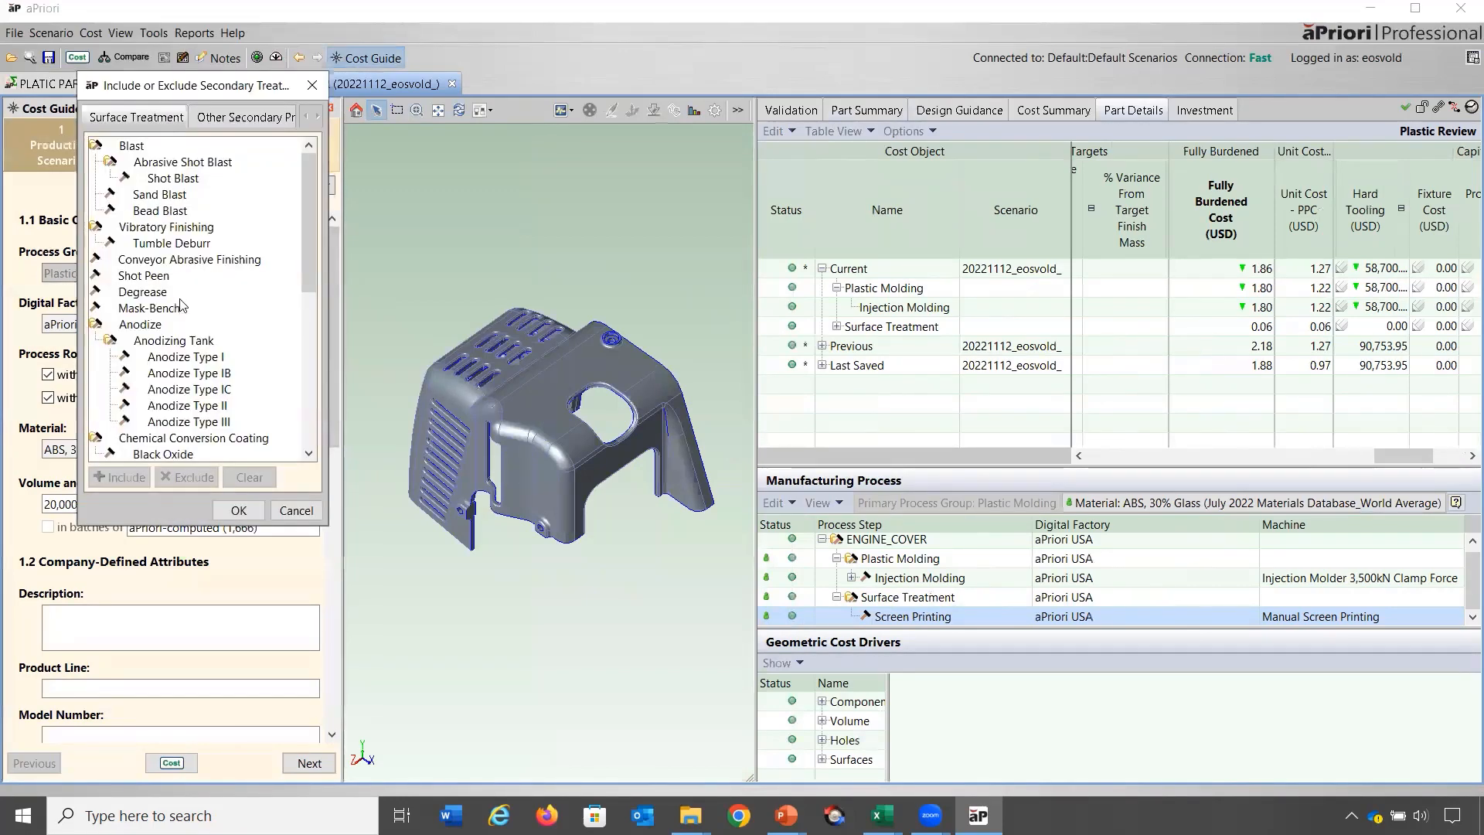
scroll(181, 306, "down", 10)
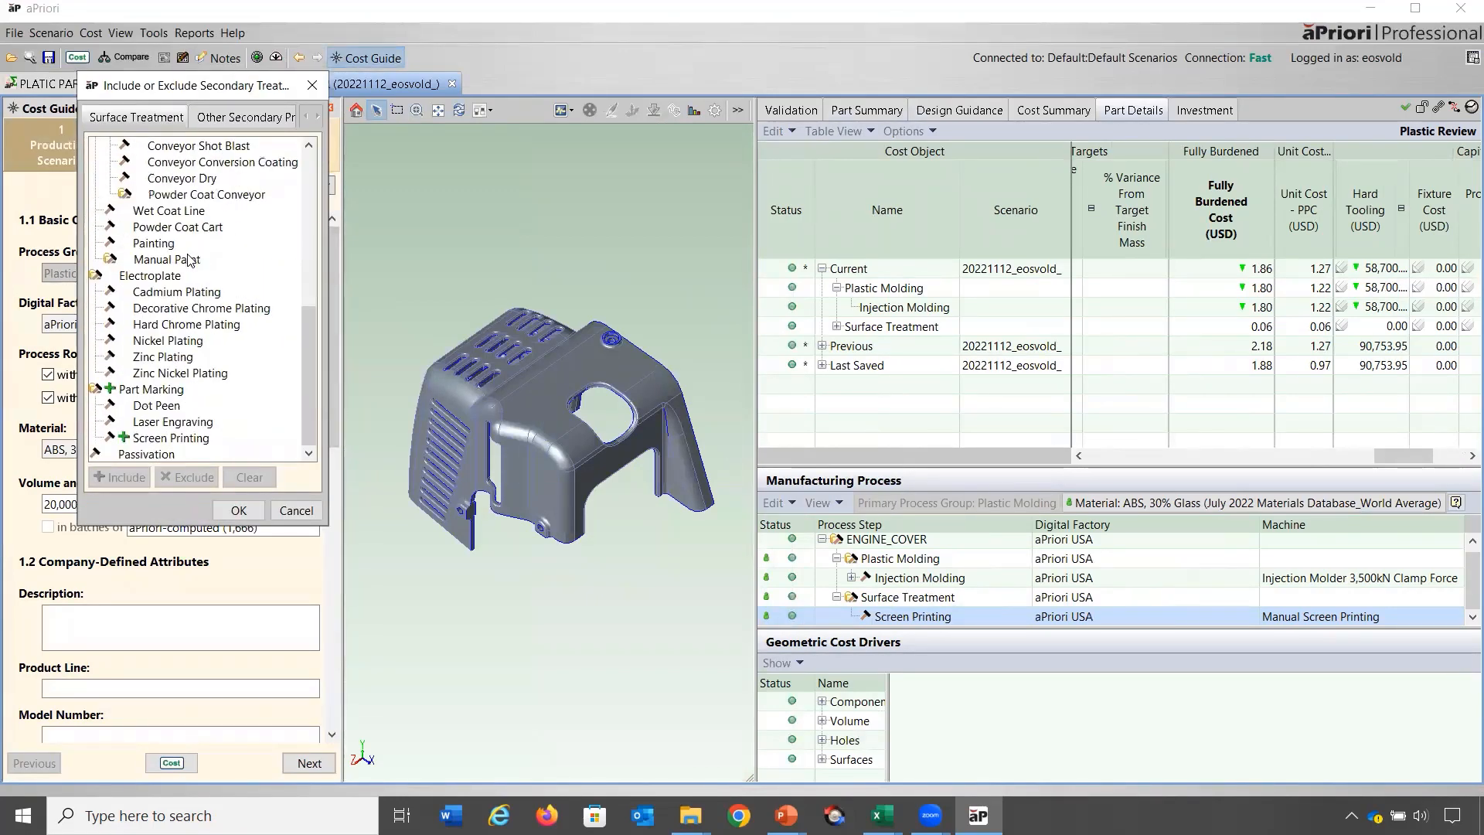
left_click(311, 85)
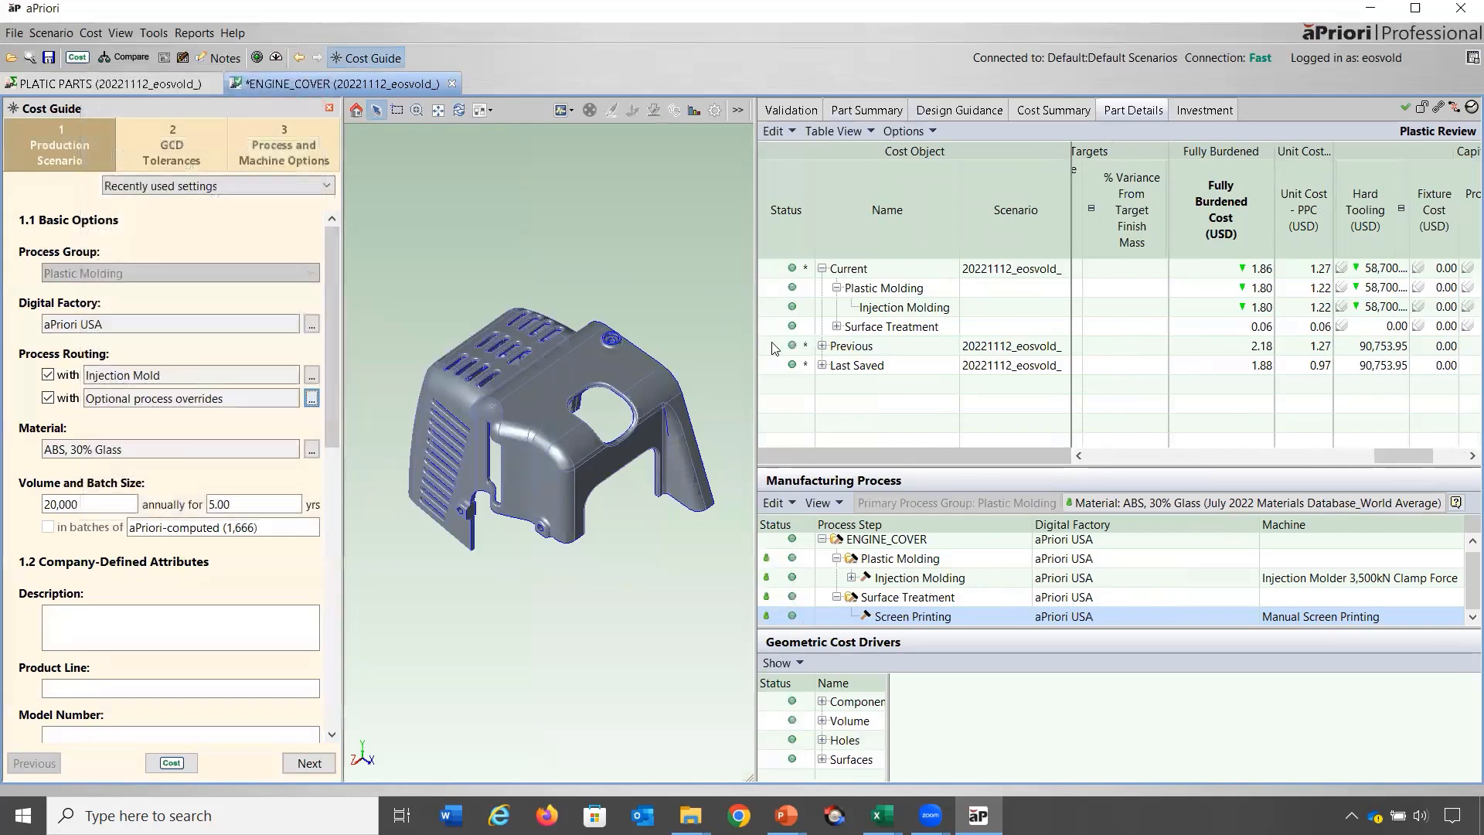
Start a custom process in the engine cover's routing selection and name it Custom Surface Treatment.
left_click(775, 503)
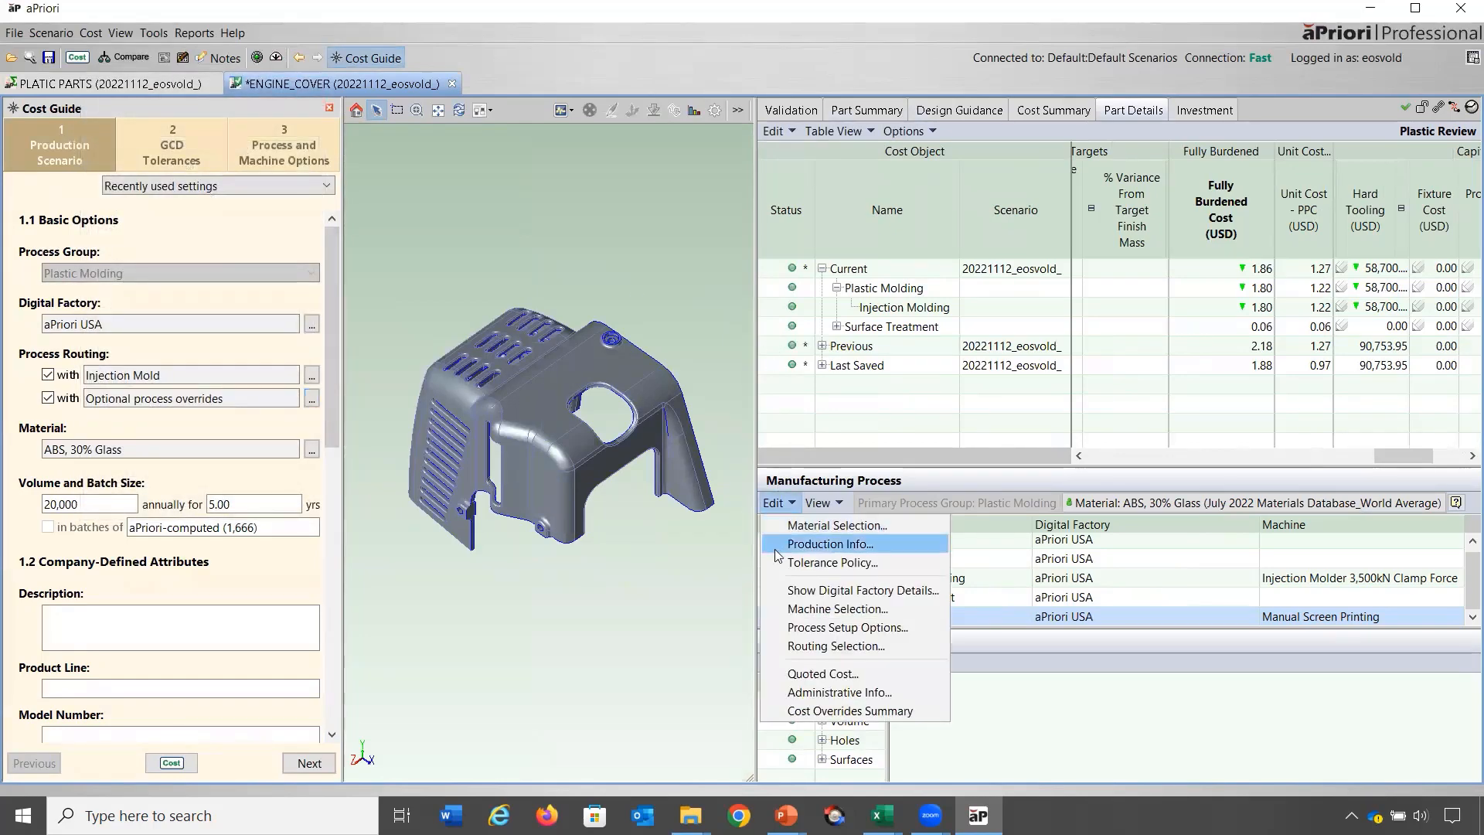
left_click(776, 648)
left_click(169, 137)
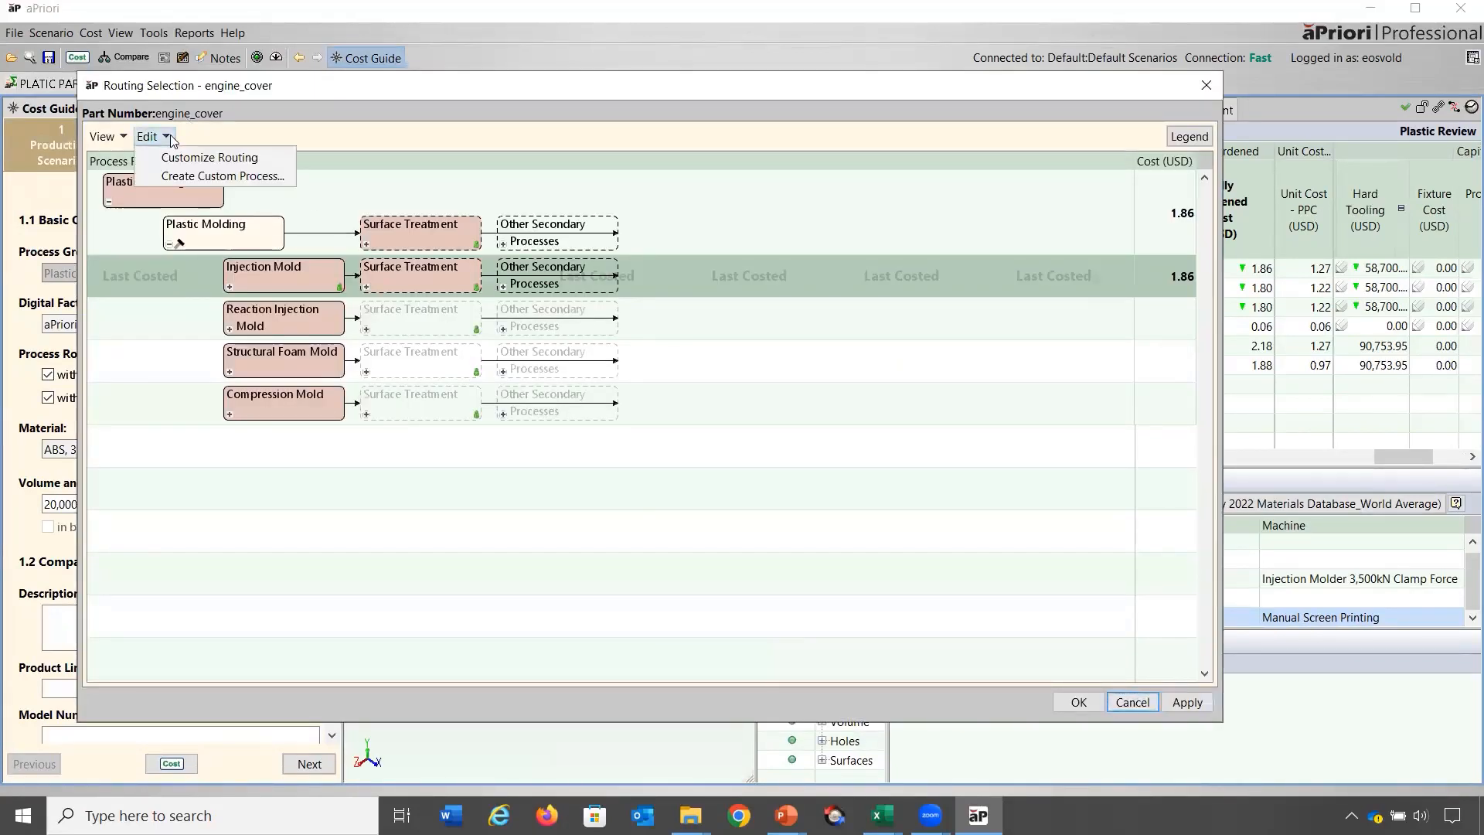
left_click(184, 175)
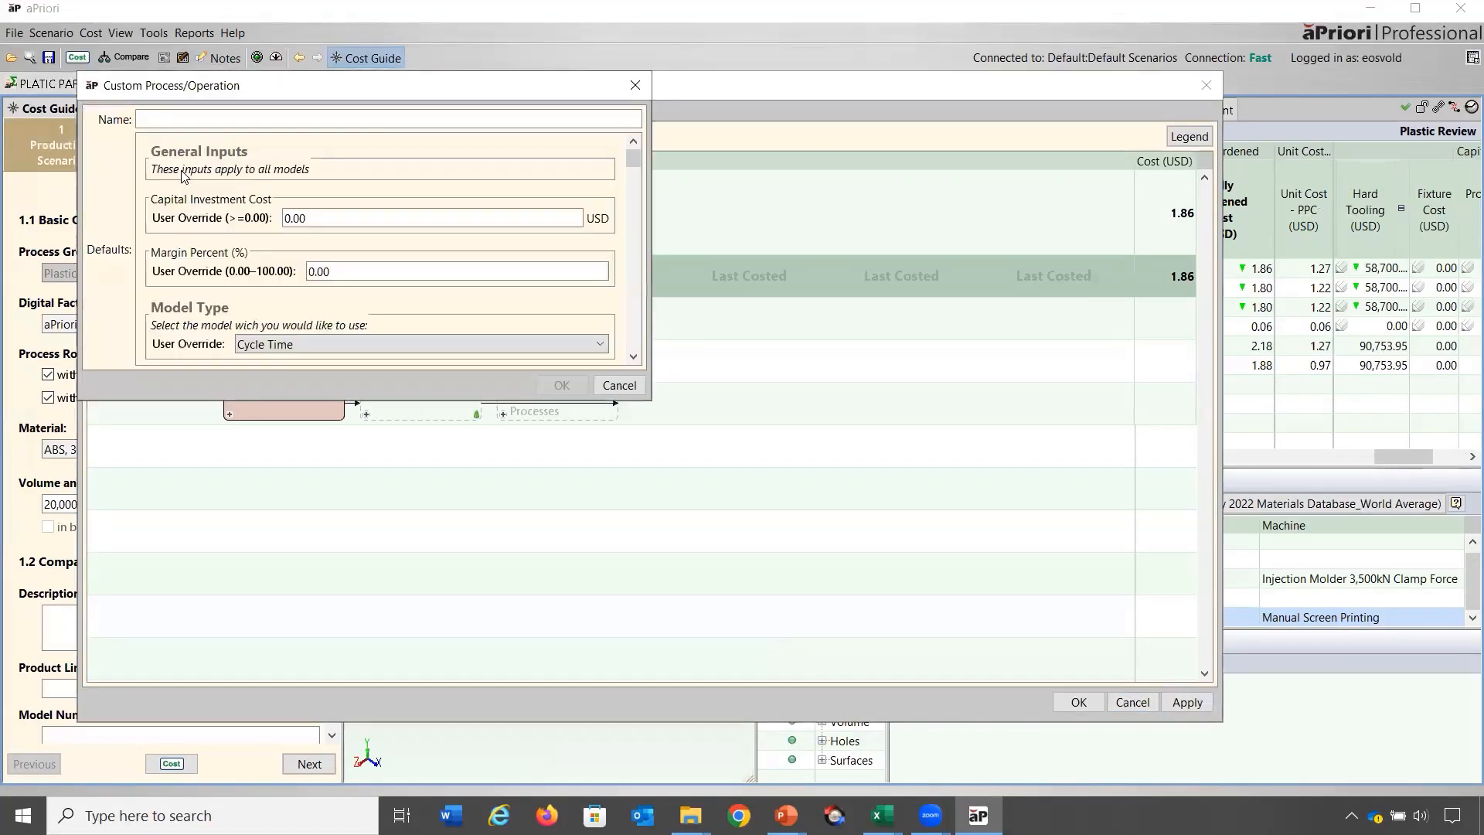
type("Custom Surface Treatment")
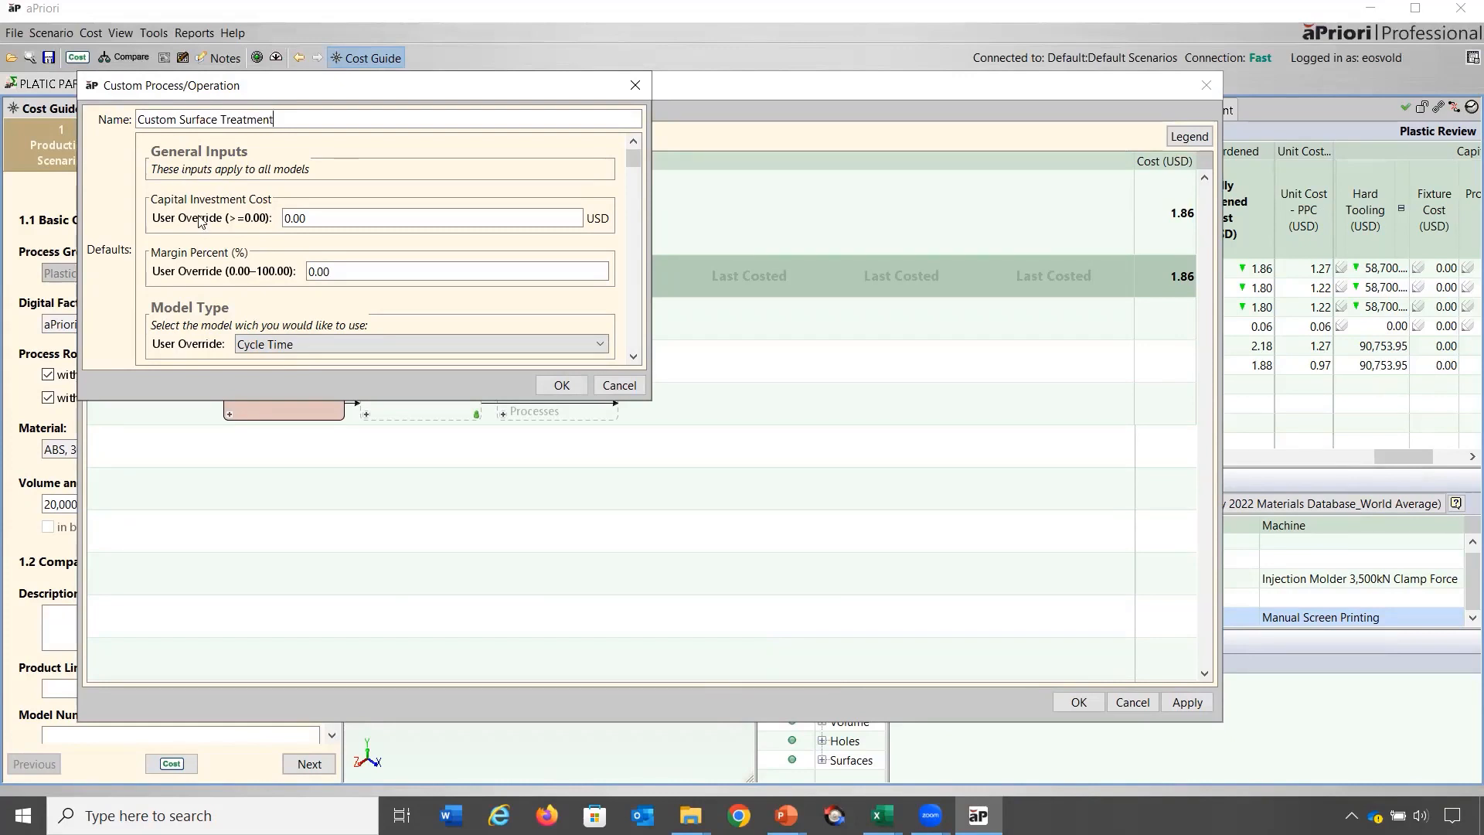
Set the custom process's model type to Cost Per Surface Area with a surface area rate of 5 USD/ft^2, and create it.
left_click(485, 343)
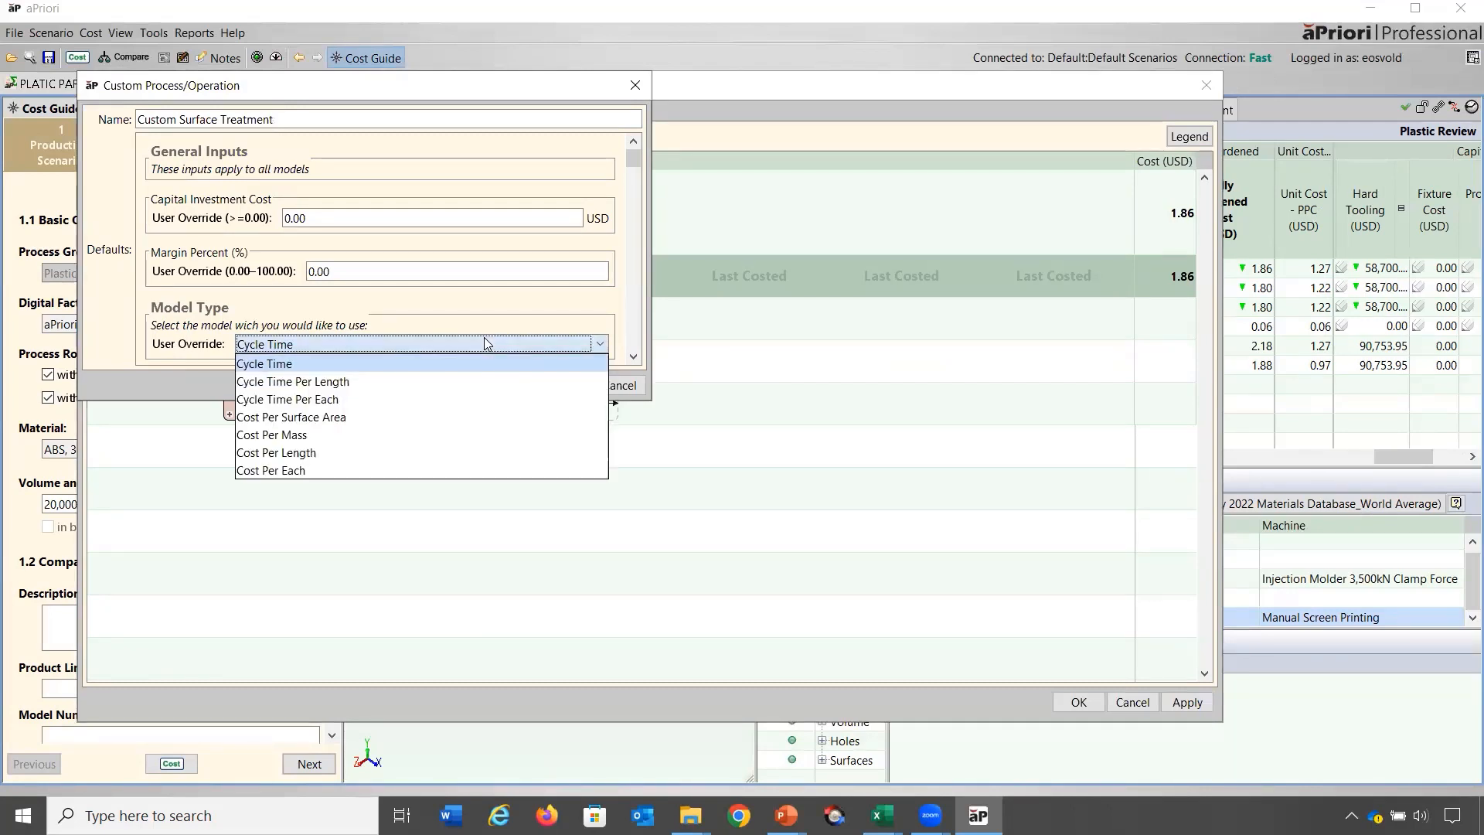
left_click(497, 420)
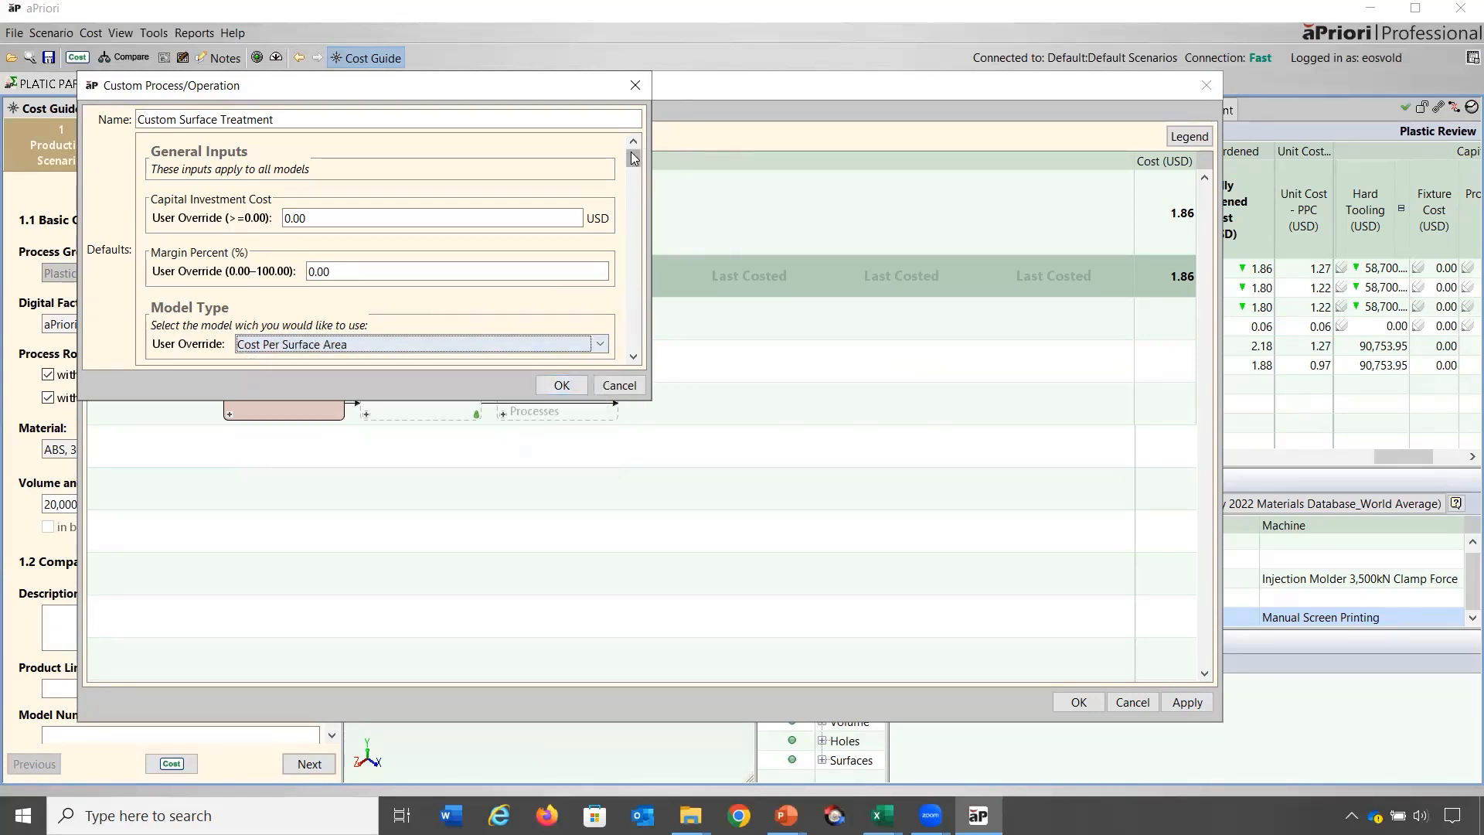
left_click(634, 186)
left_click_drag(632, 188, 622, 290)
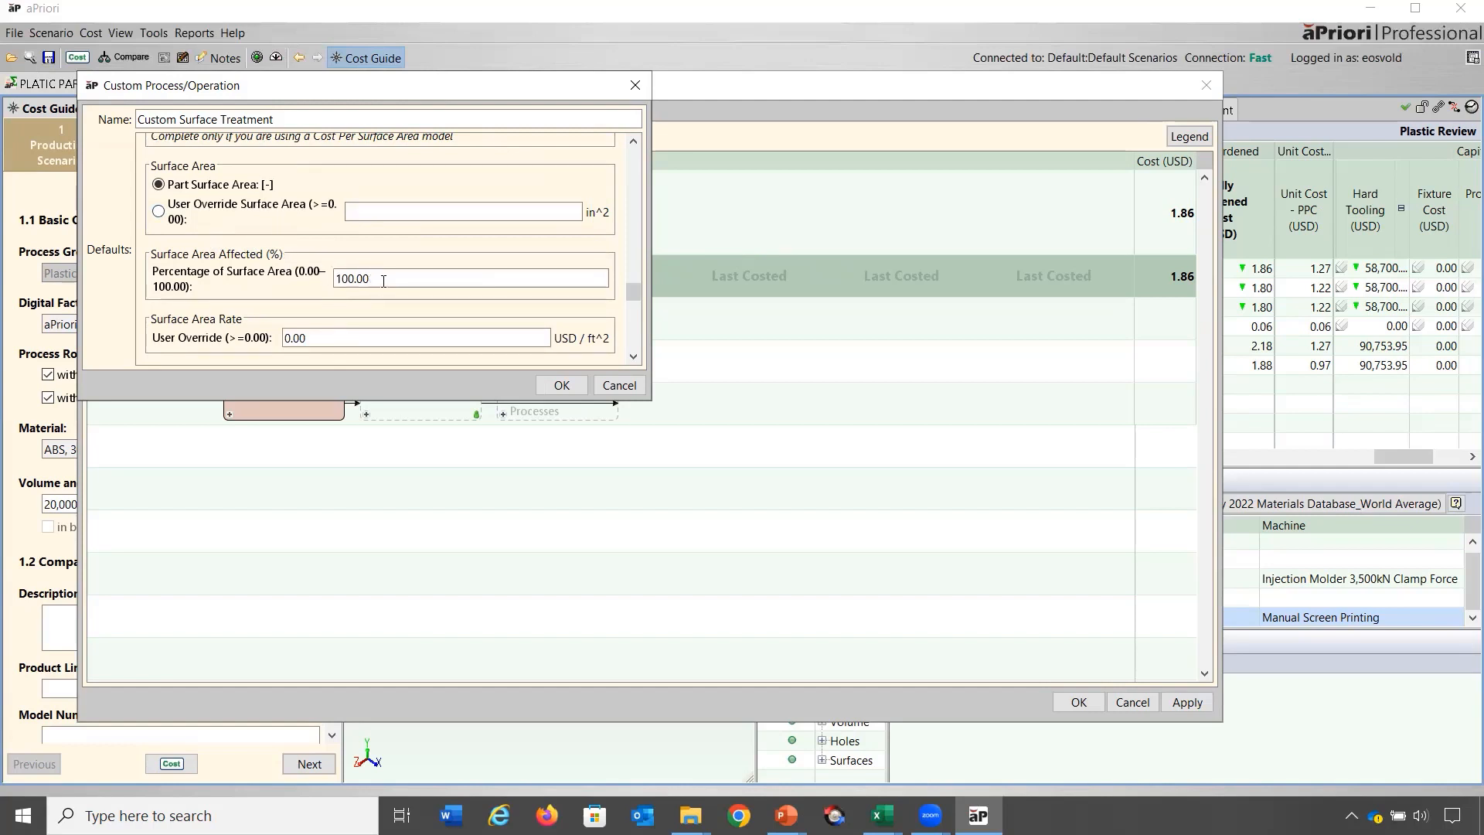
left_click(301, 337)
type("5")
left_click(562, 385)
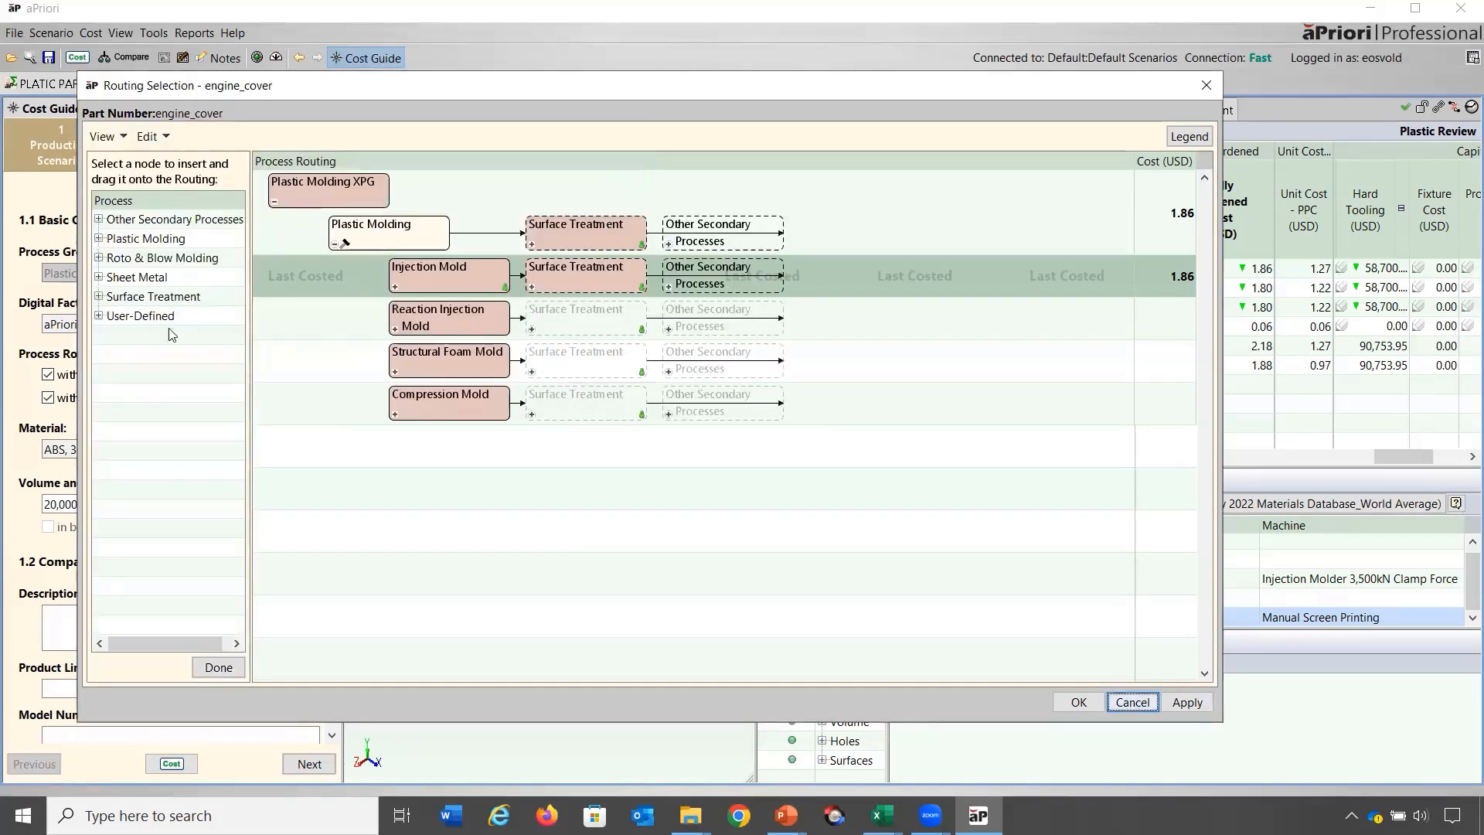
Insert the user-defined Custom Surface Treatment after Blast in the Injection Mold routing's surface treatments, and apply the routing.
left_click(100, 317)
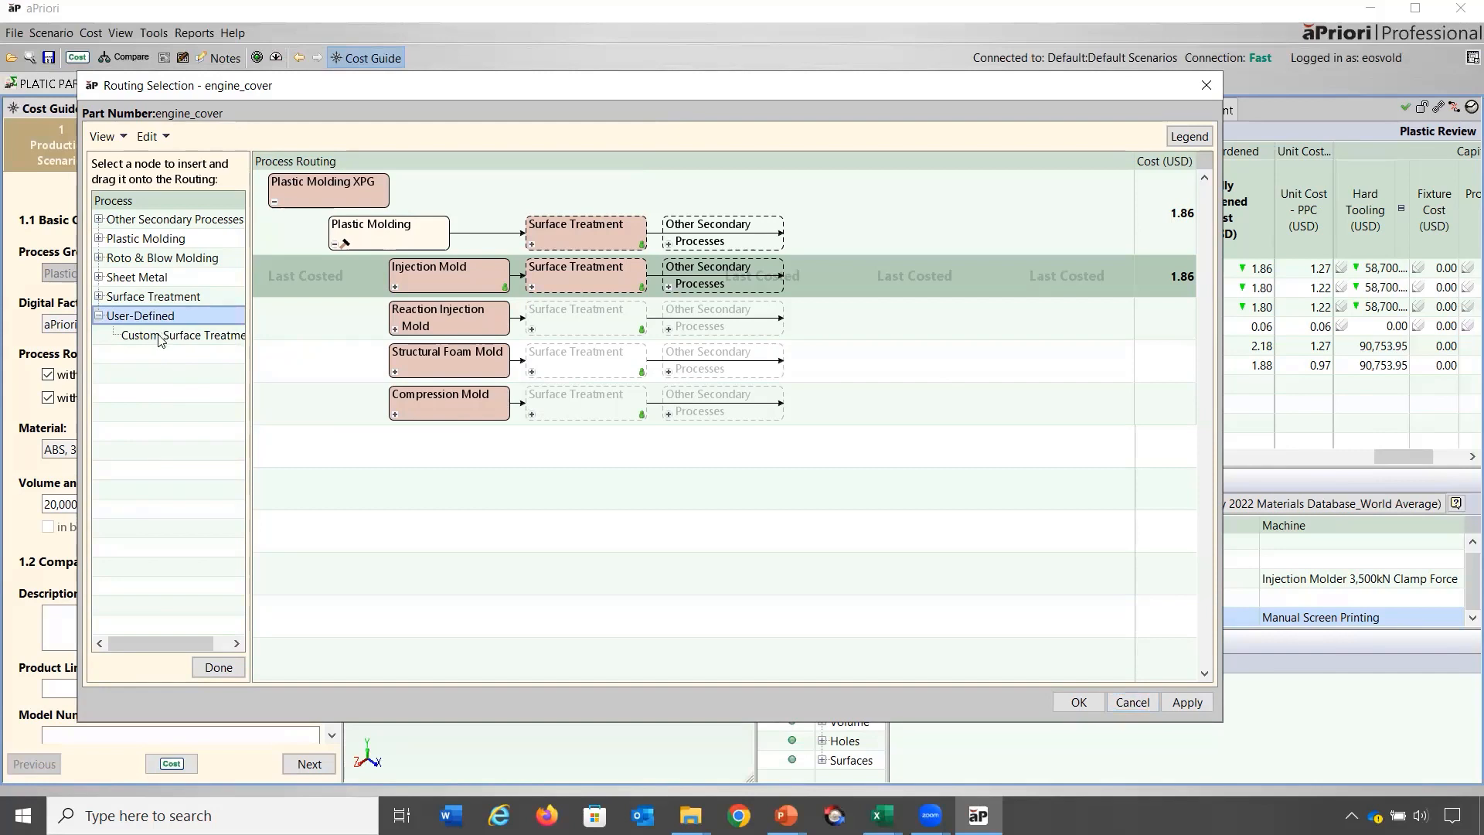
left_click(531, 287)
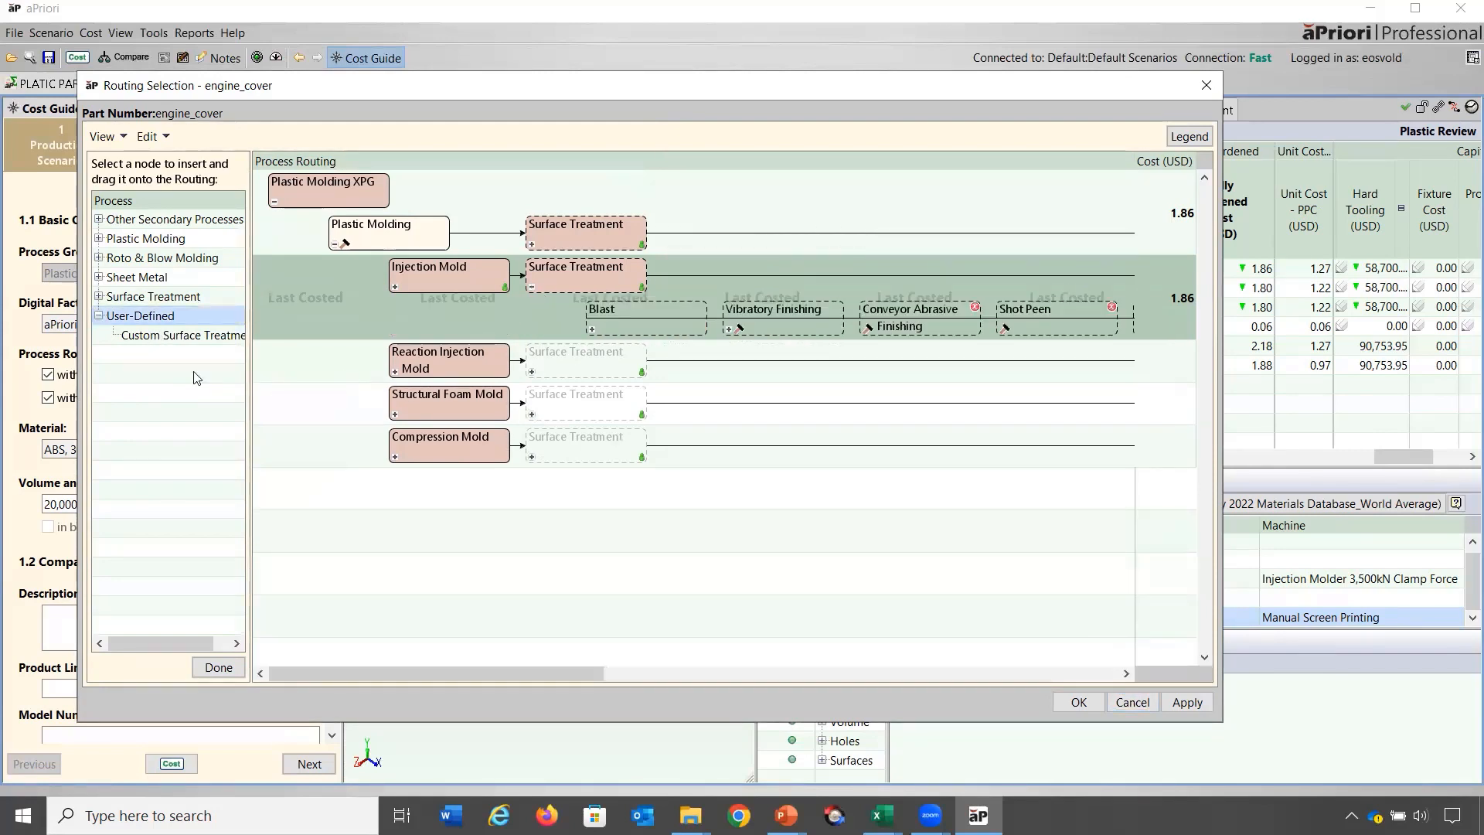
left_click_drag(165, 336, 728, 310)
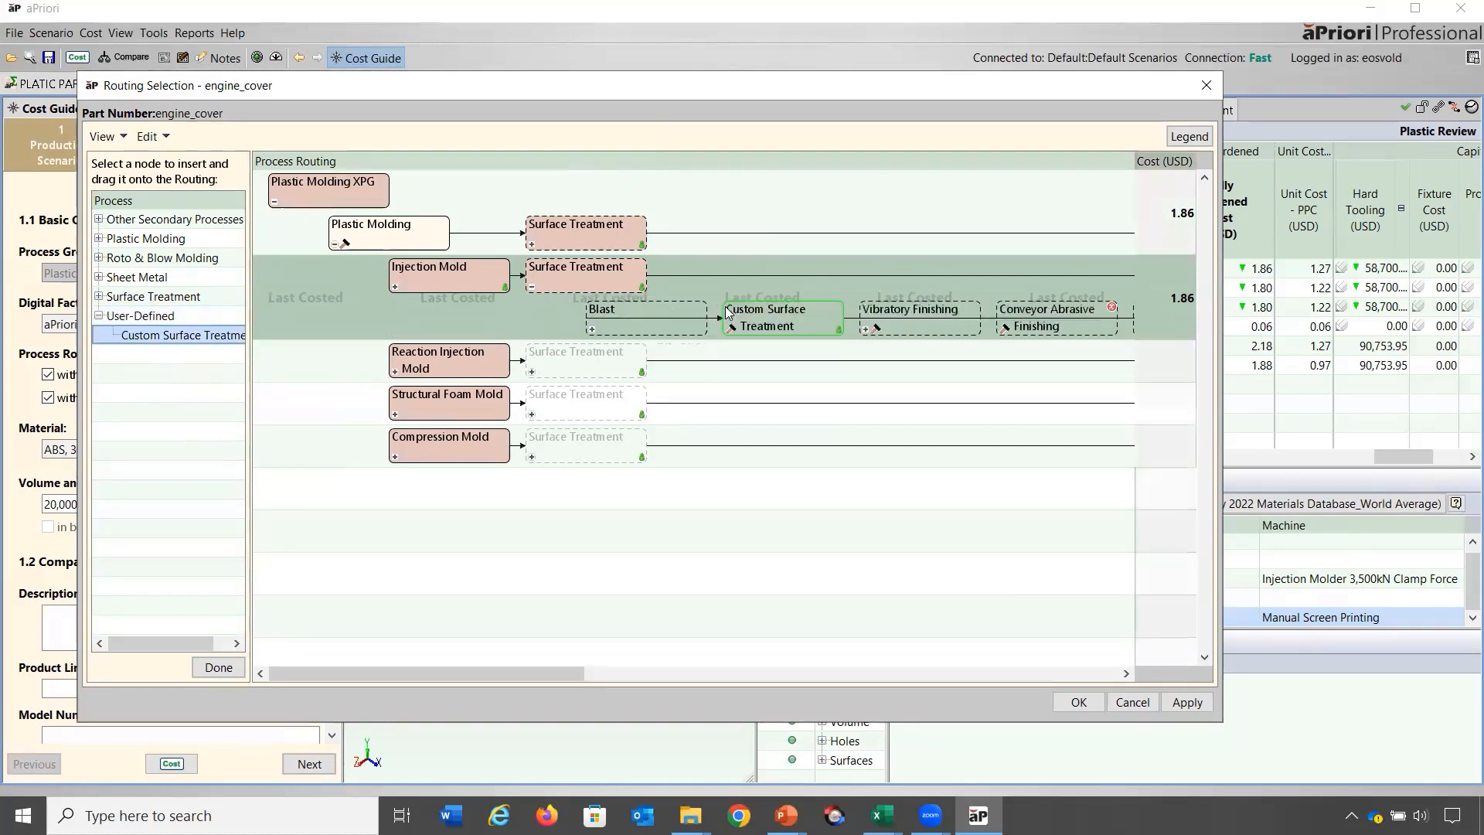
left_click(1186, 702)
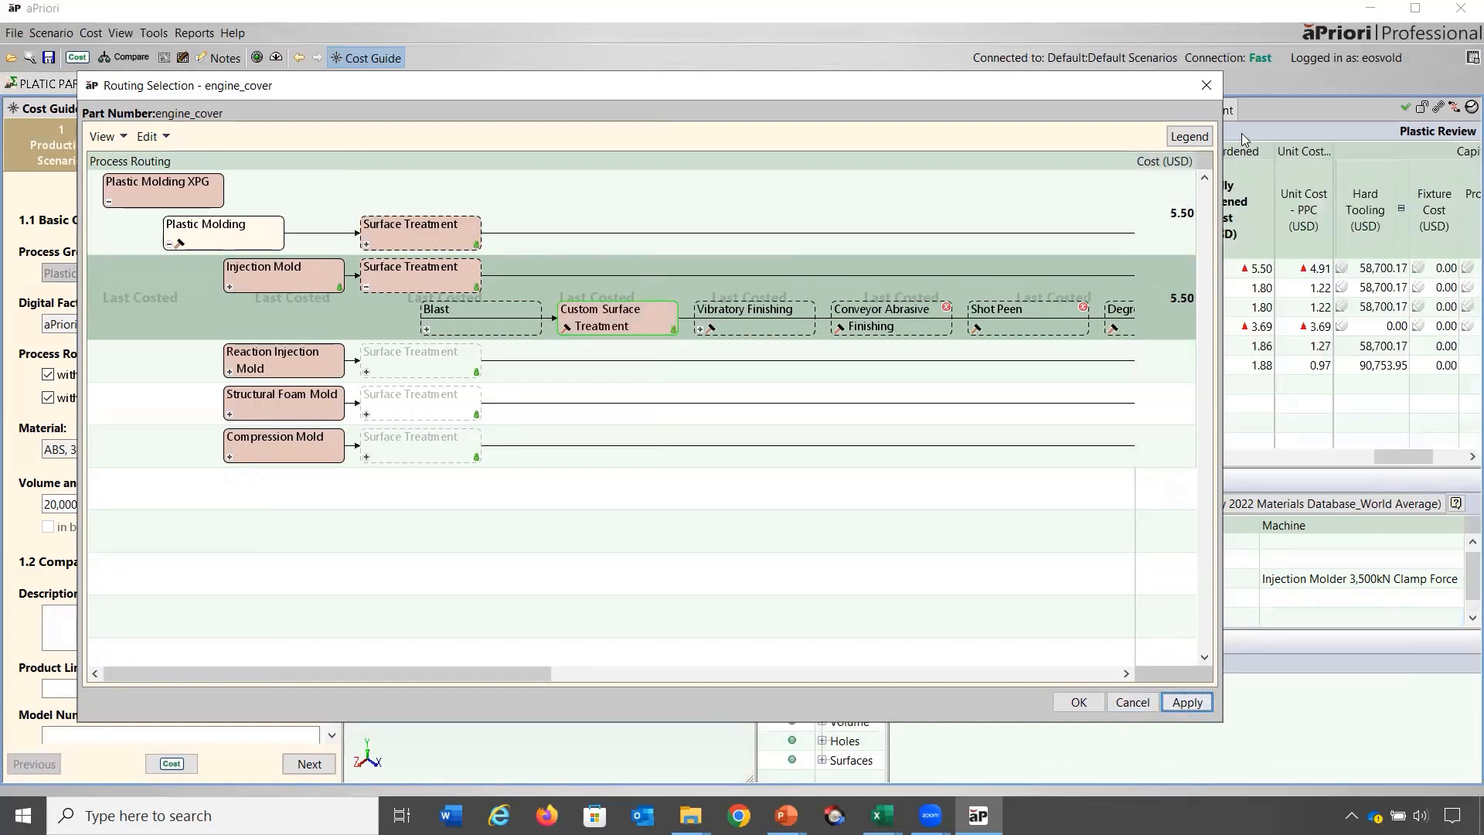
left_click(1206, 85)
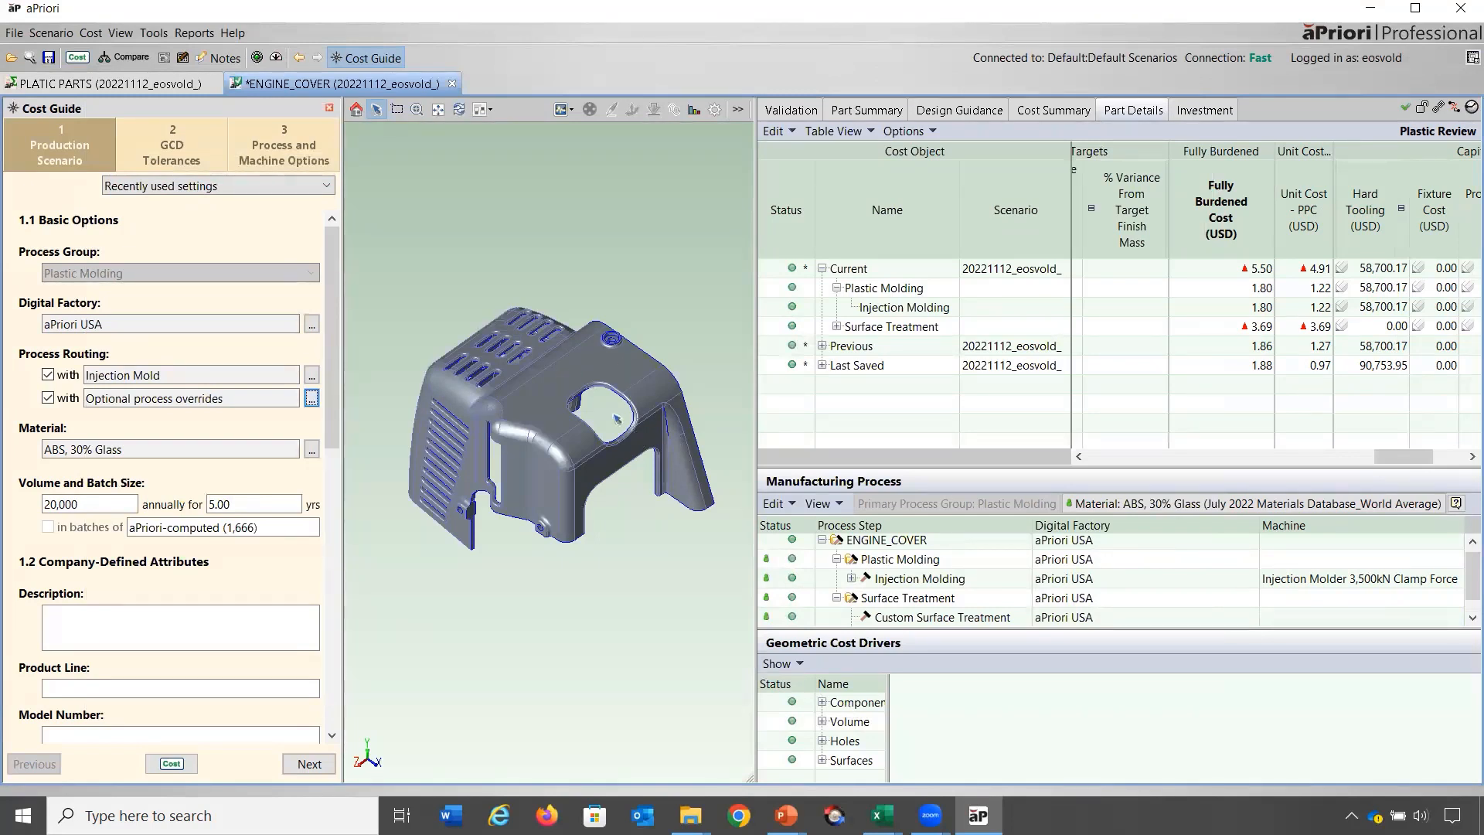
Select RECOIL_COVER and SIDE COVER in the PLATIC PARTS roll-up and review their shared production info and digital factory options.
left_click(120, 85)
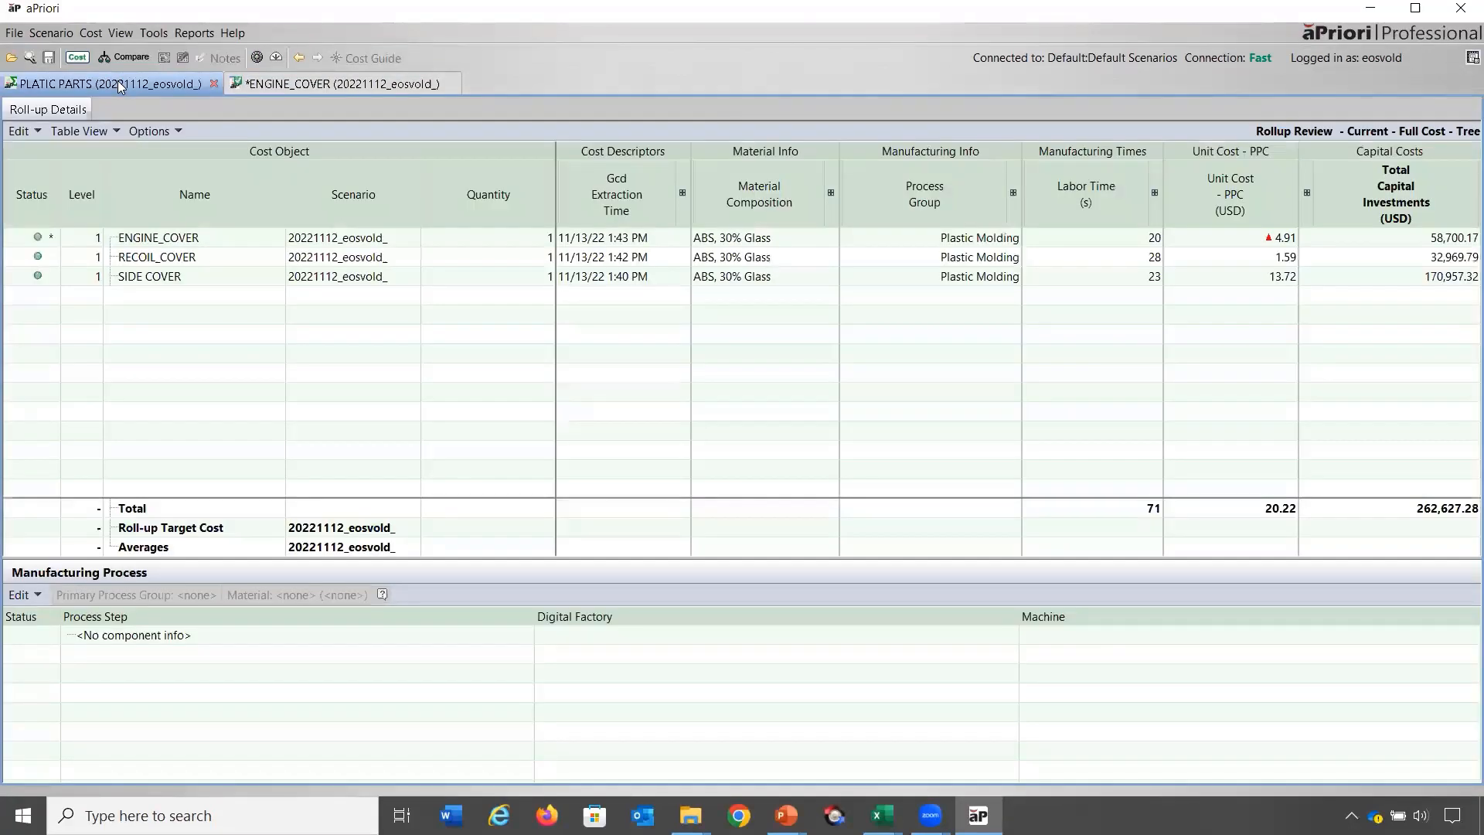
left_click(164, 263)
left_click(175, 282, "shift")
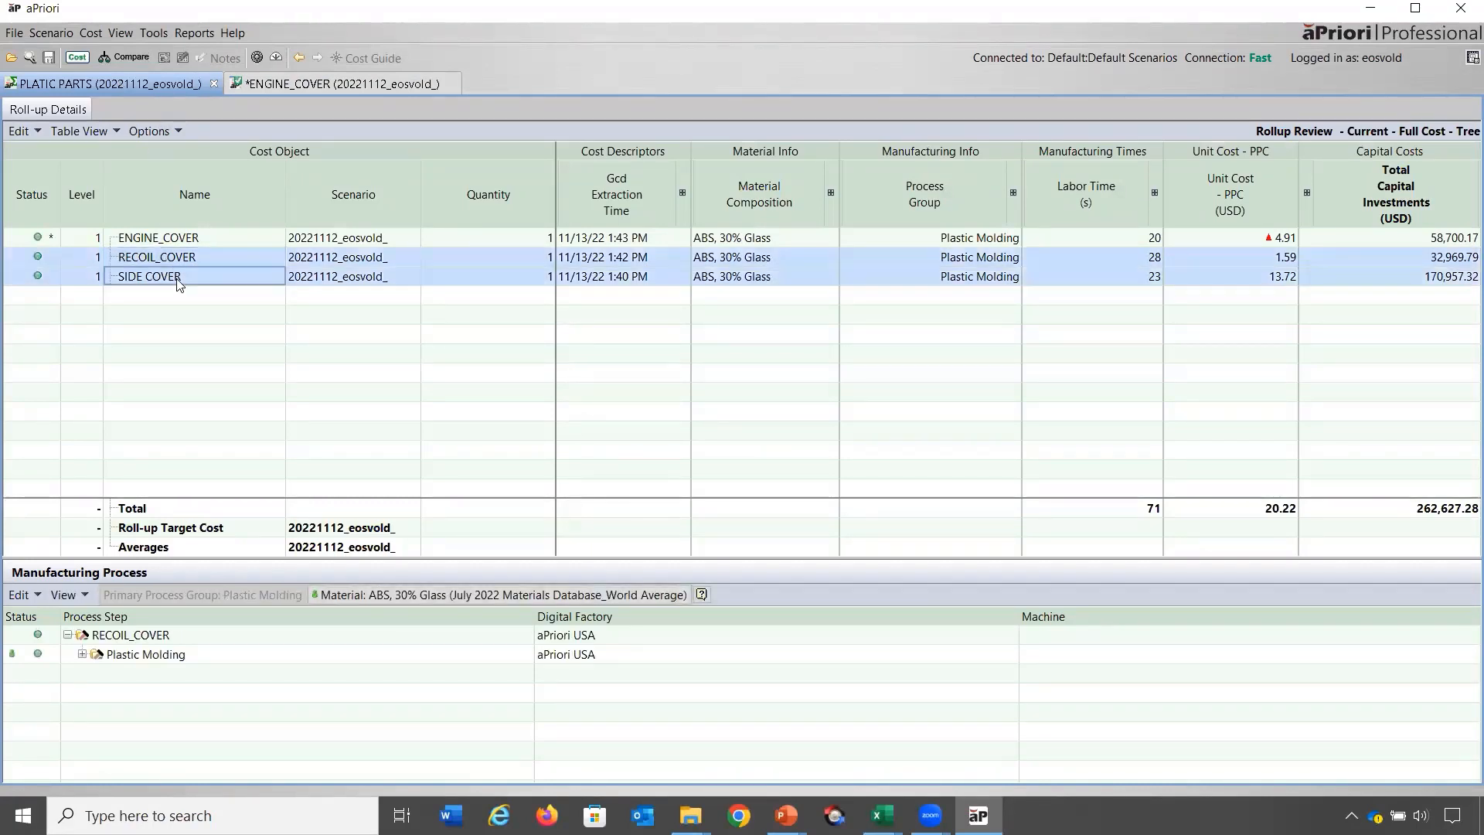
left_click(24, 601)
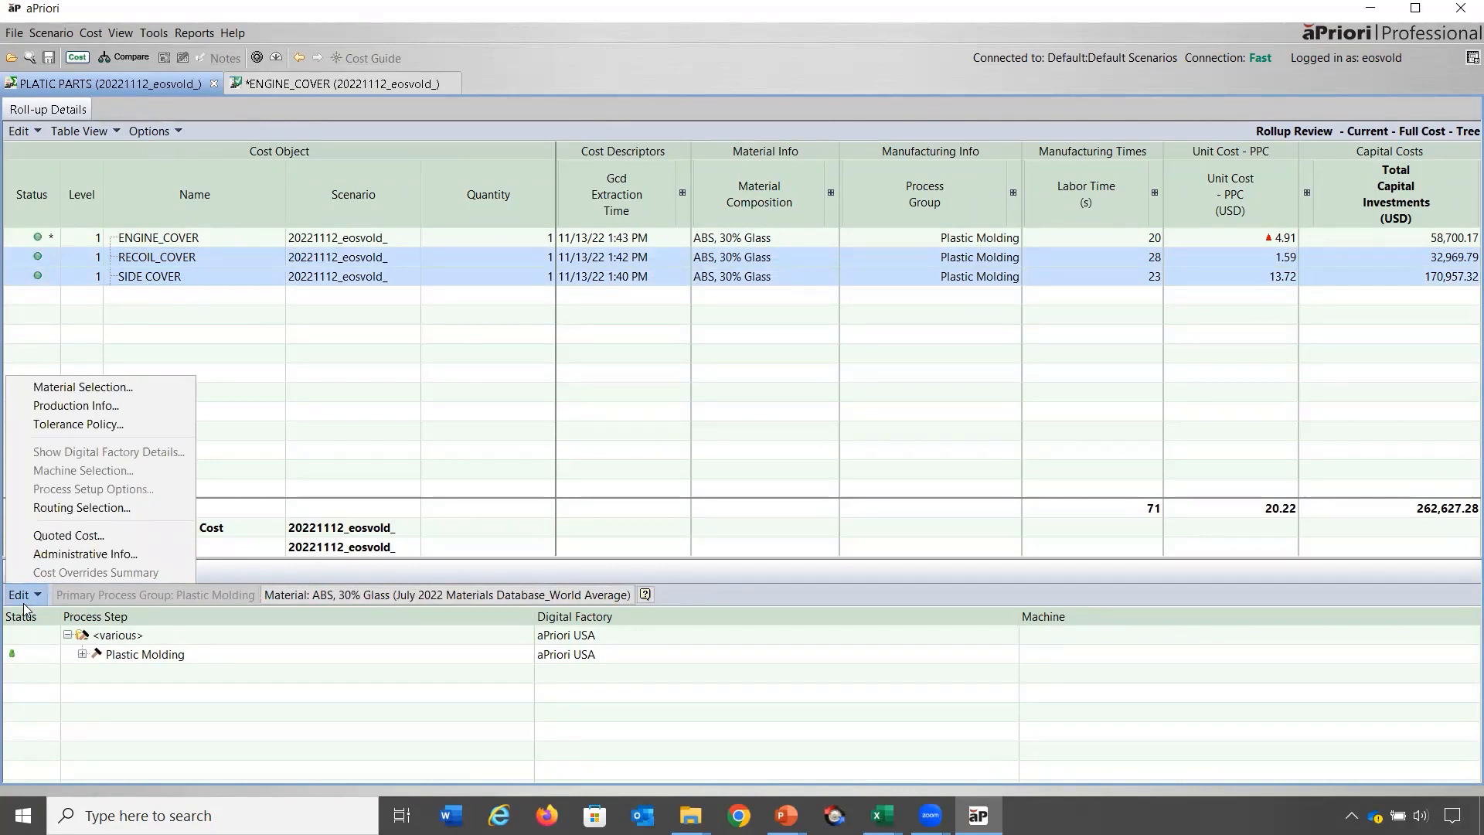
left_click(76, 405)
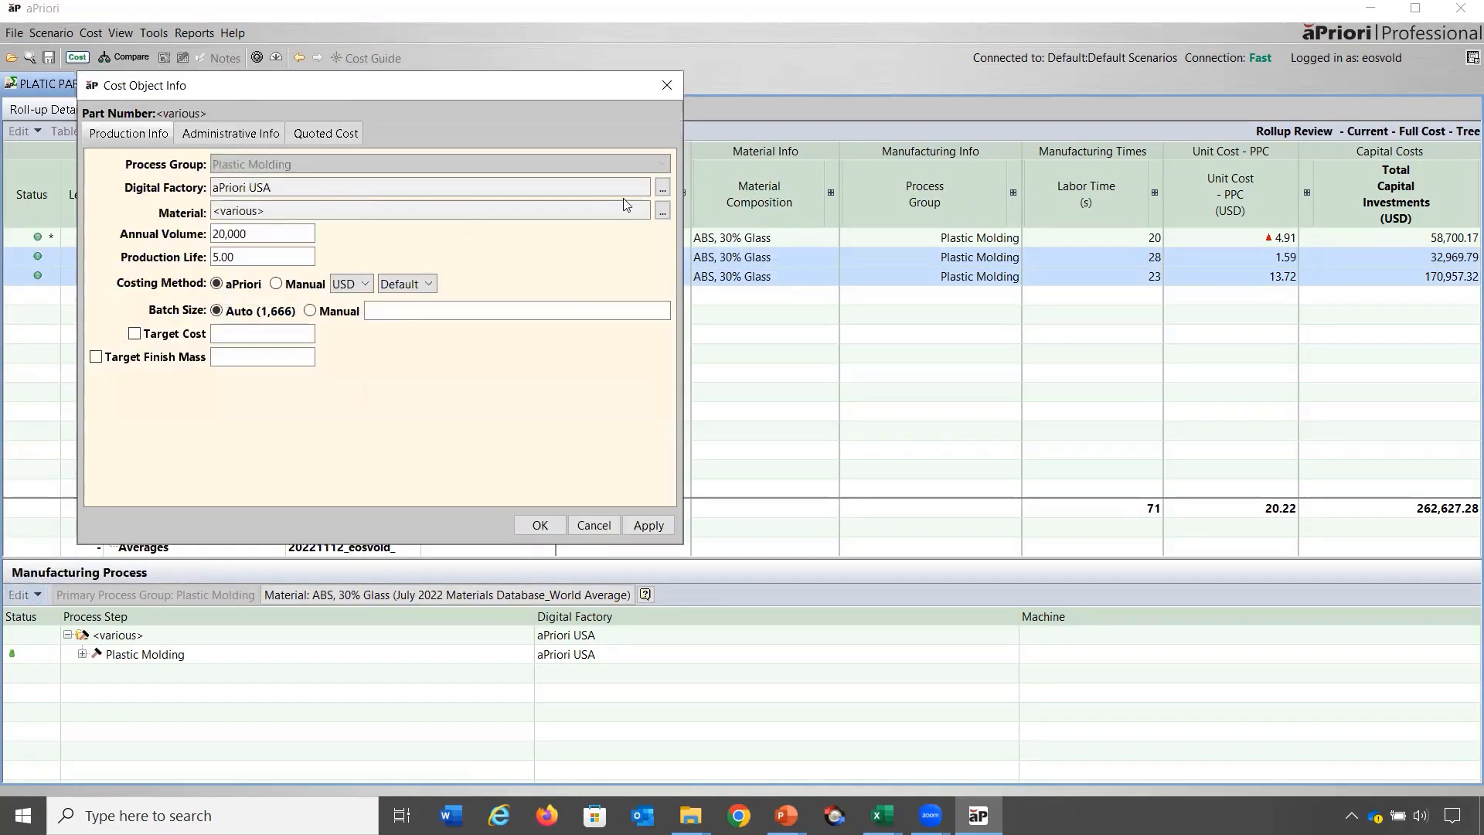
left_click(663, 187)
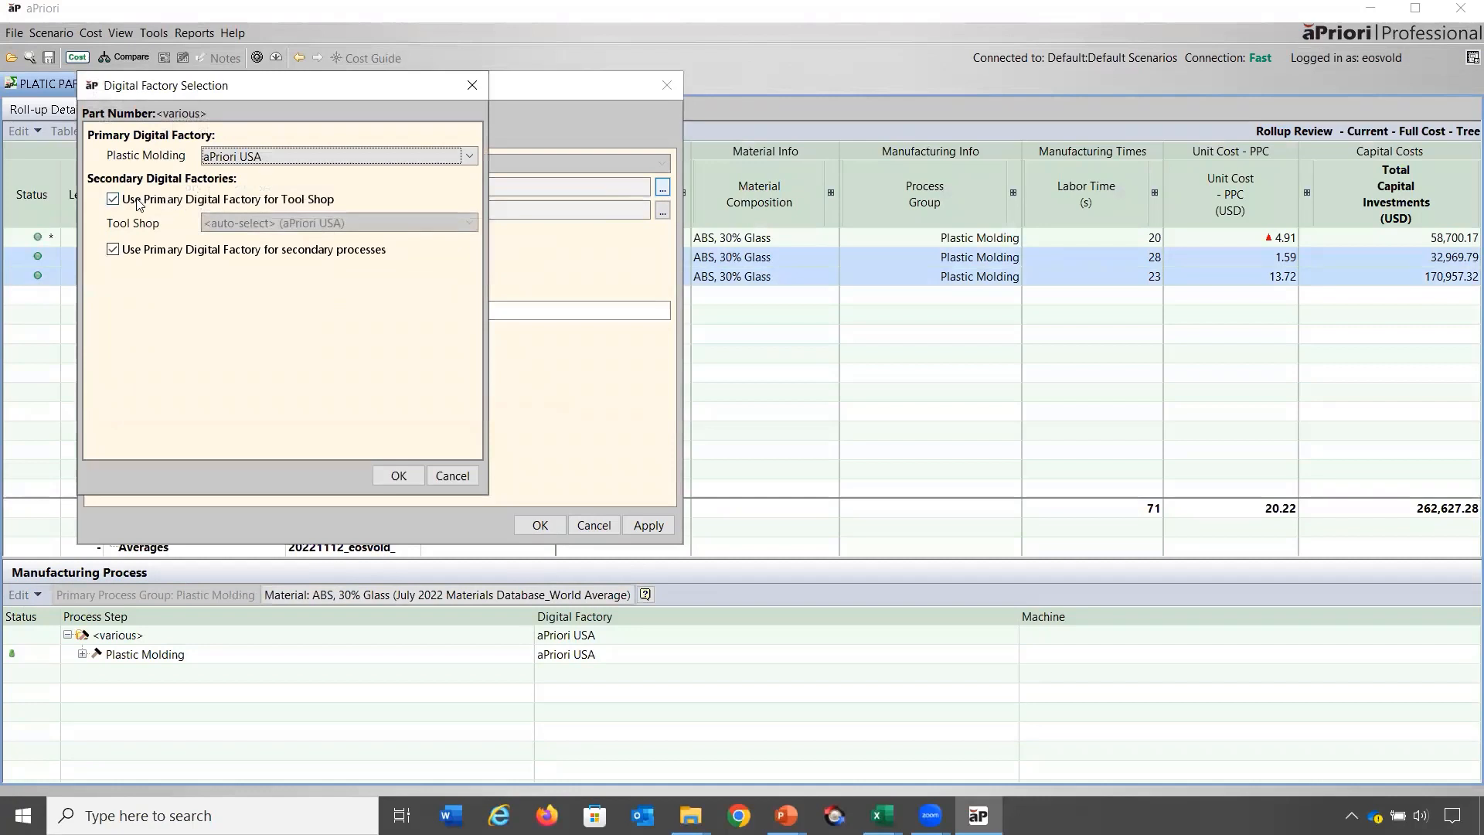
left_click(481, 88)
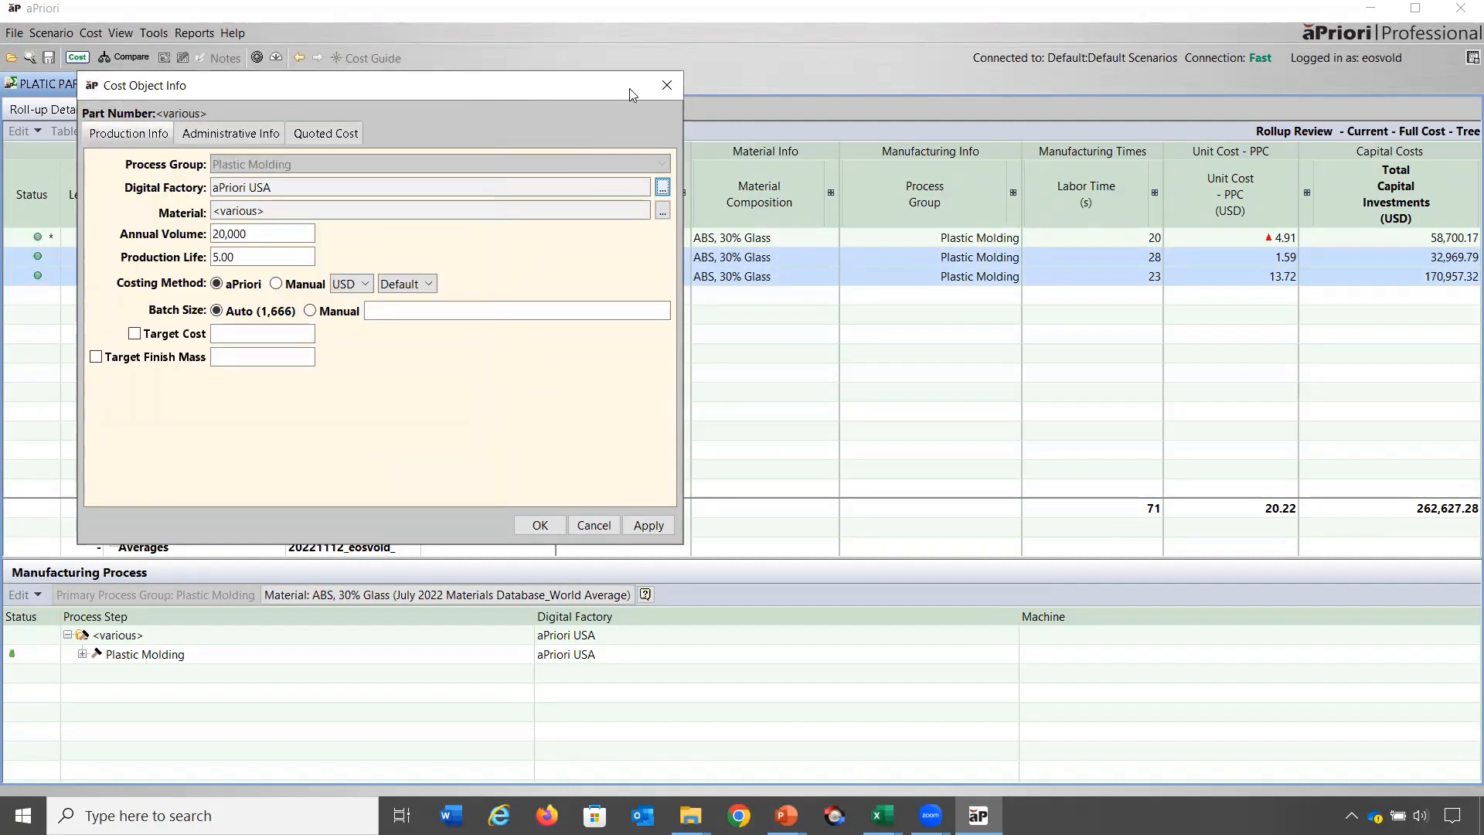
left_click(657, 83)
Review the shared routing selection for the selected RECOIL_COVER and SIDE COVER parts.
left_click(41, 593)
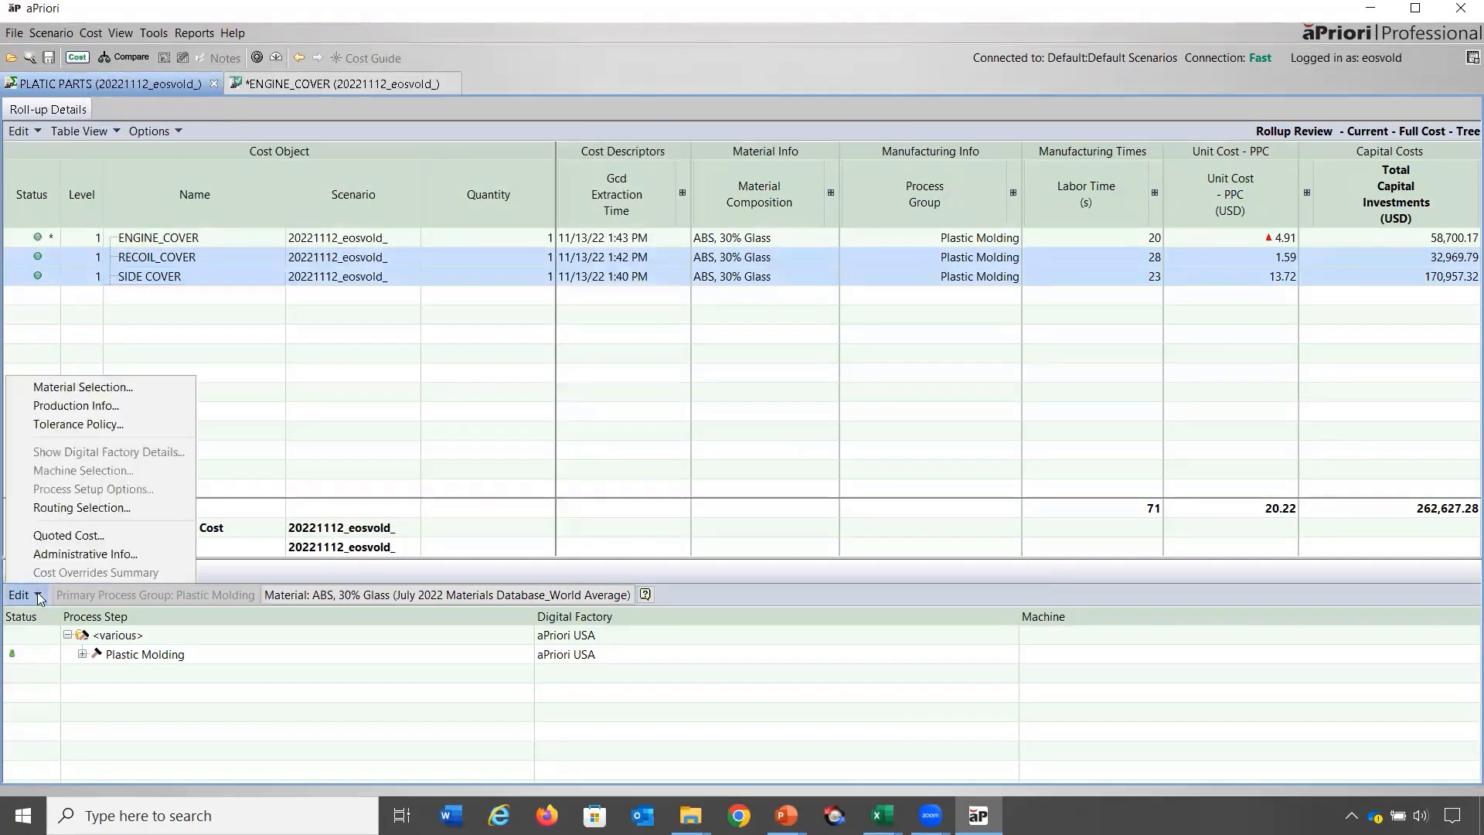
left_click(108, 506)
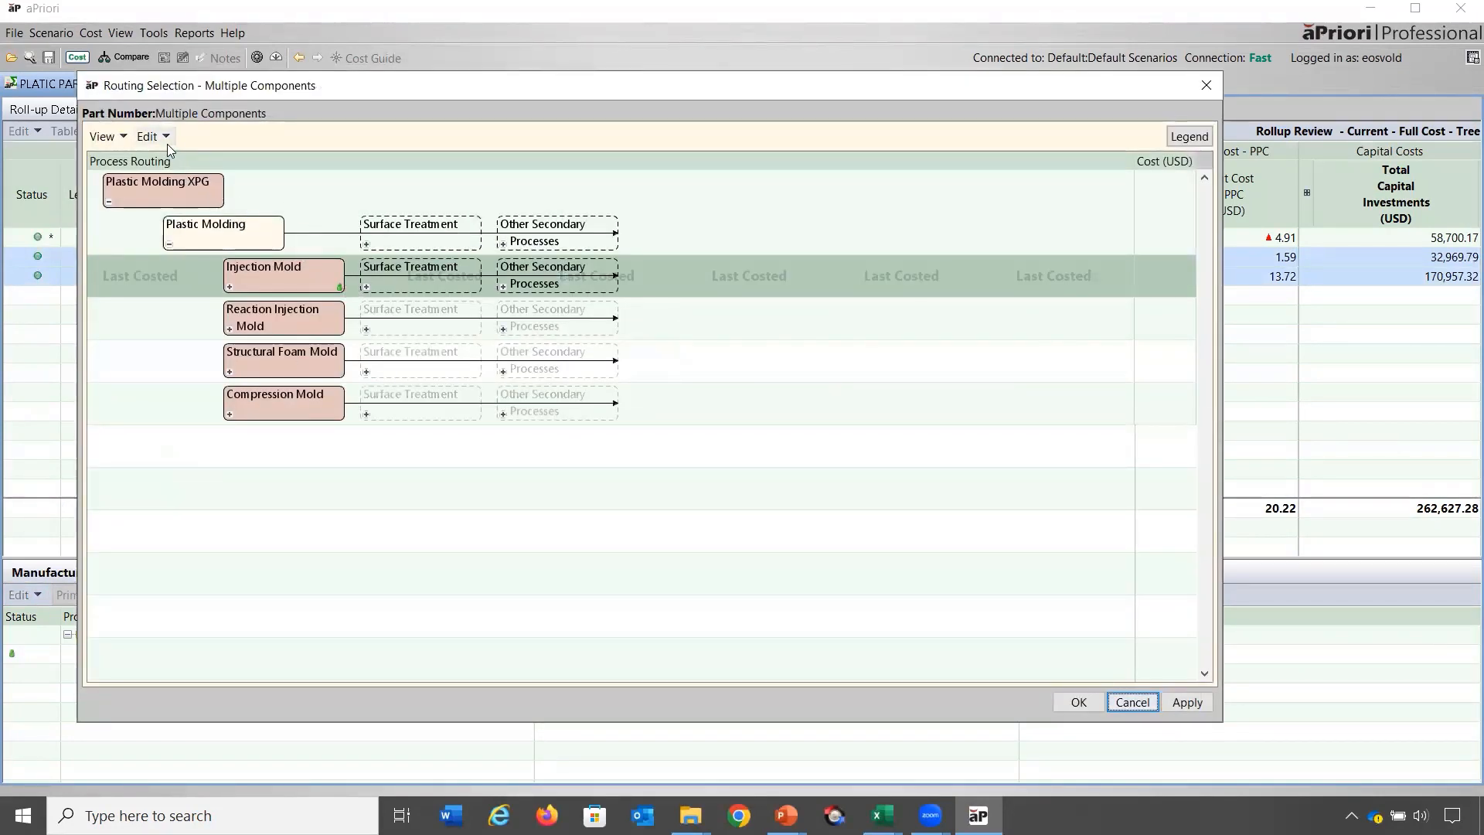
left_click(1204, 85)
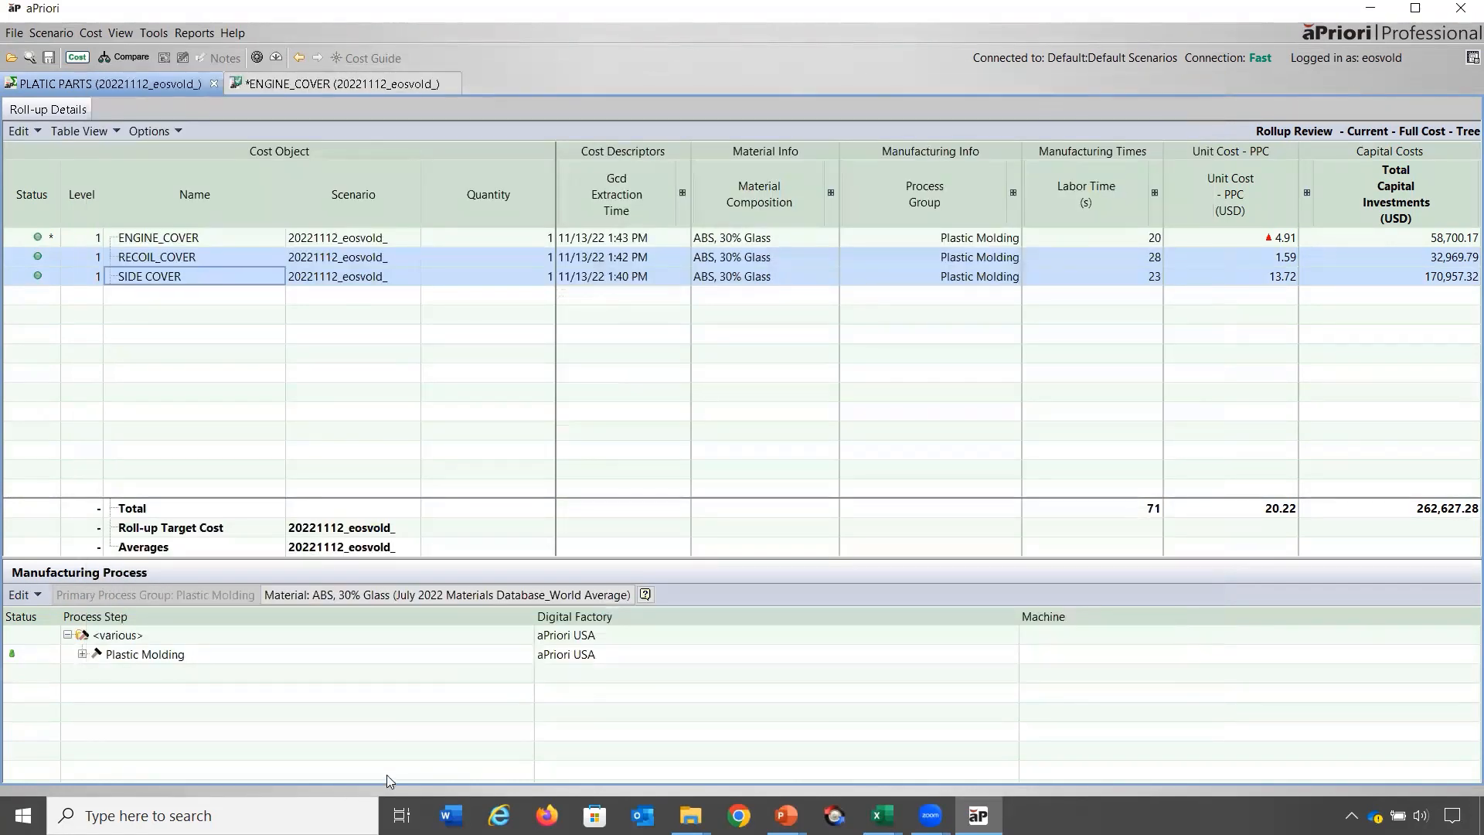
Open the SIDE COVER part from the PLATIC PARTS roll-up.
left_click(164, 278)
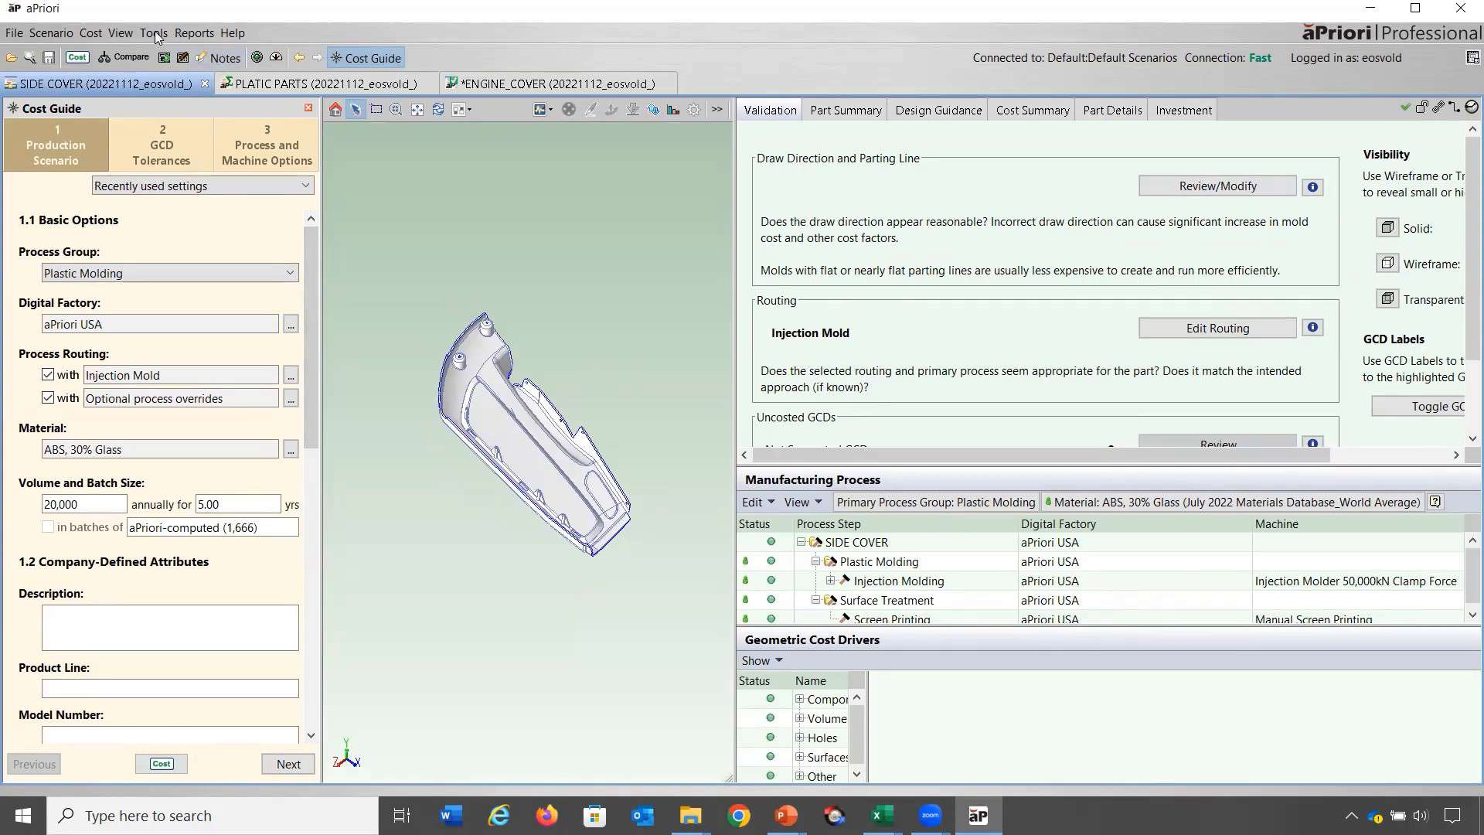
Start matrix costing for SIDE COVER with batch sizes disabled, choosing the aPriori Brazil and aPriori Eastern Europe digital factories.
left_click(90, 32)
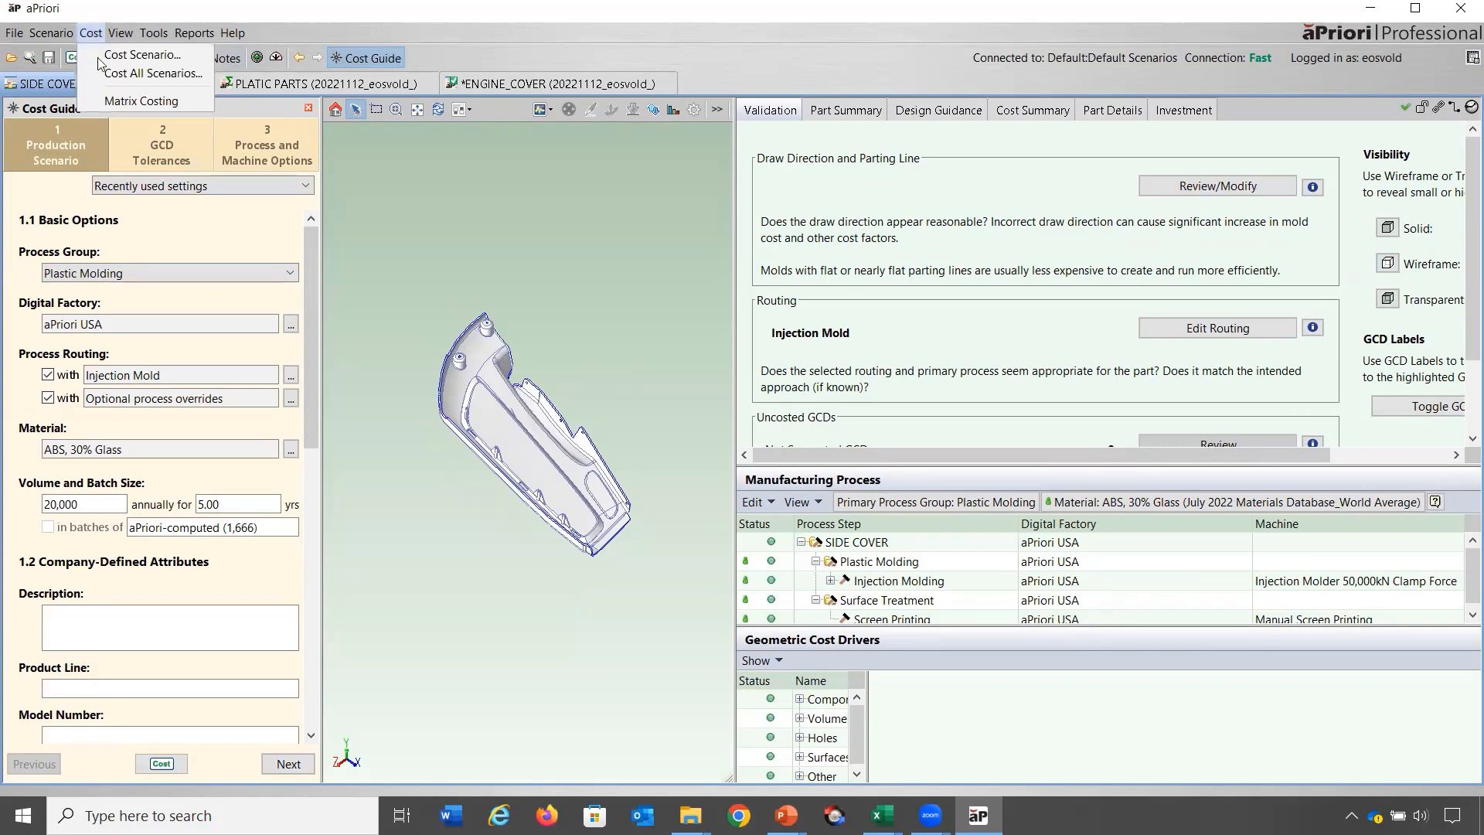
left_click(107, 100)
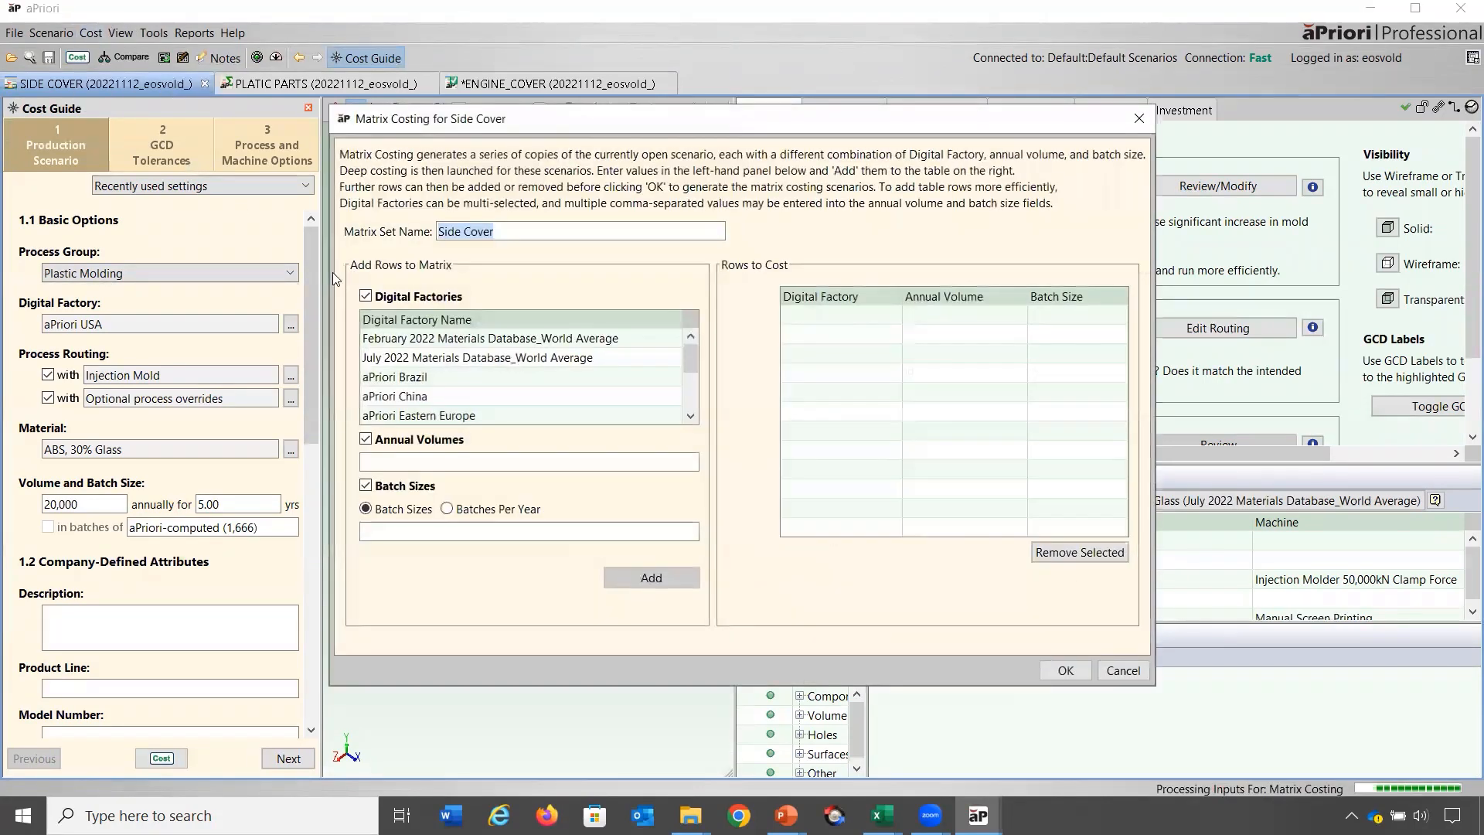
left_click(367, 486)
left_click(448, 378)
scroll(452, 398, "down", 2)
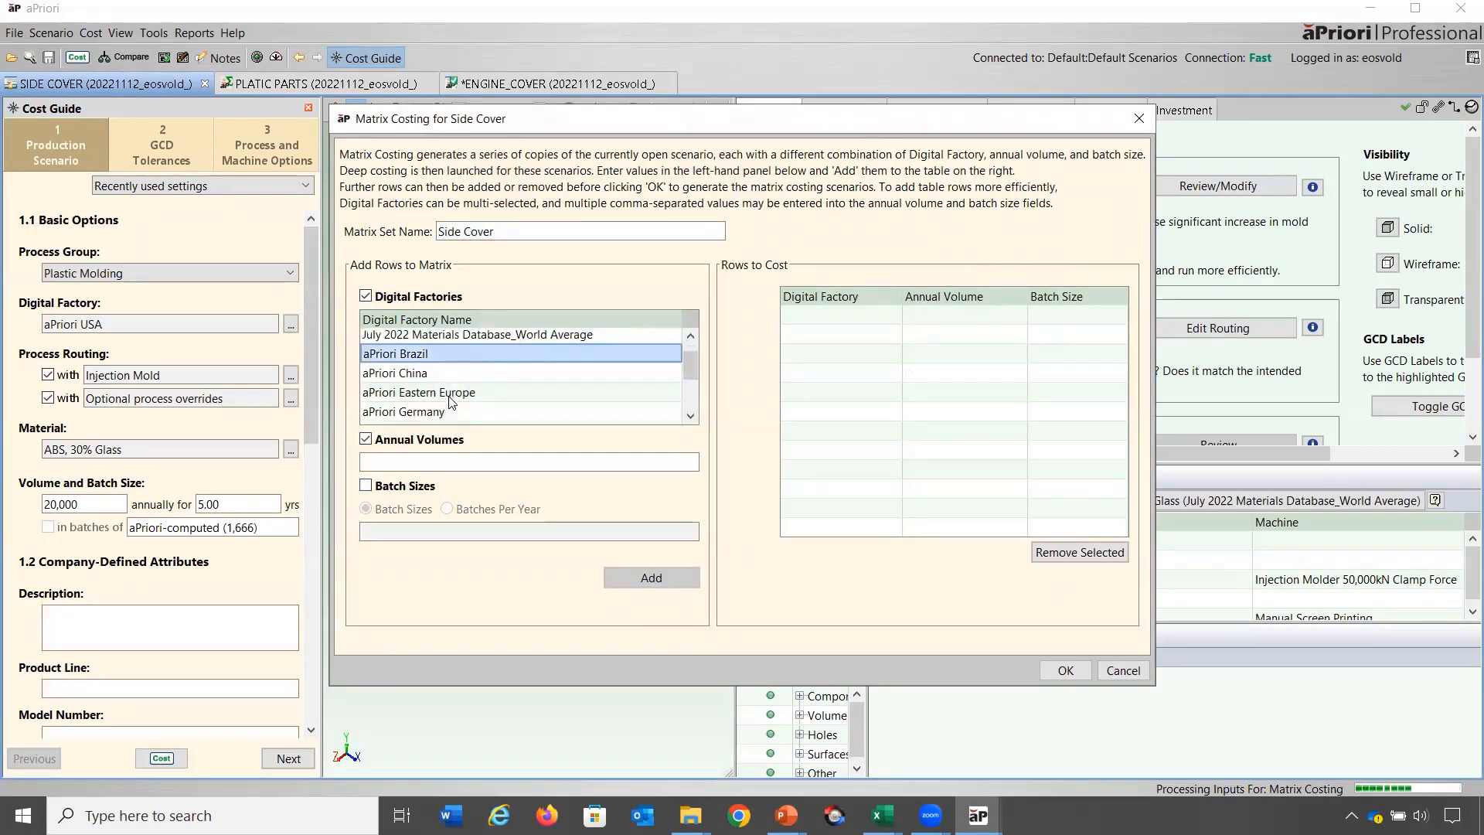
left_click(461, 369, "ctrl")
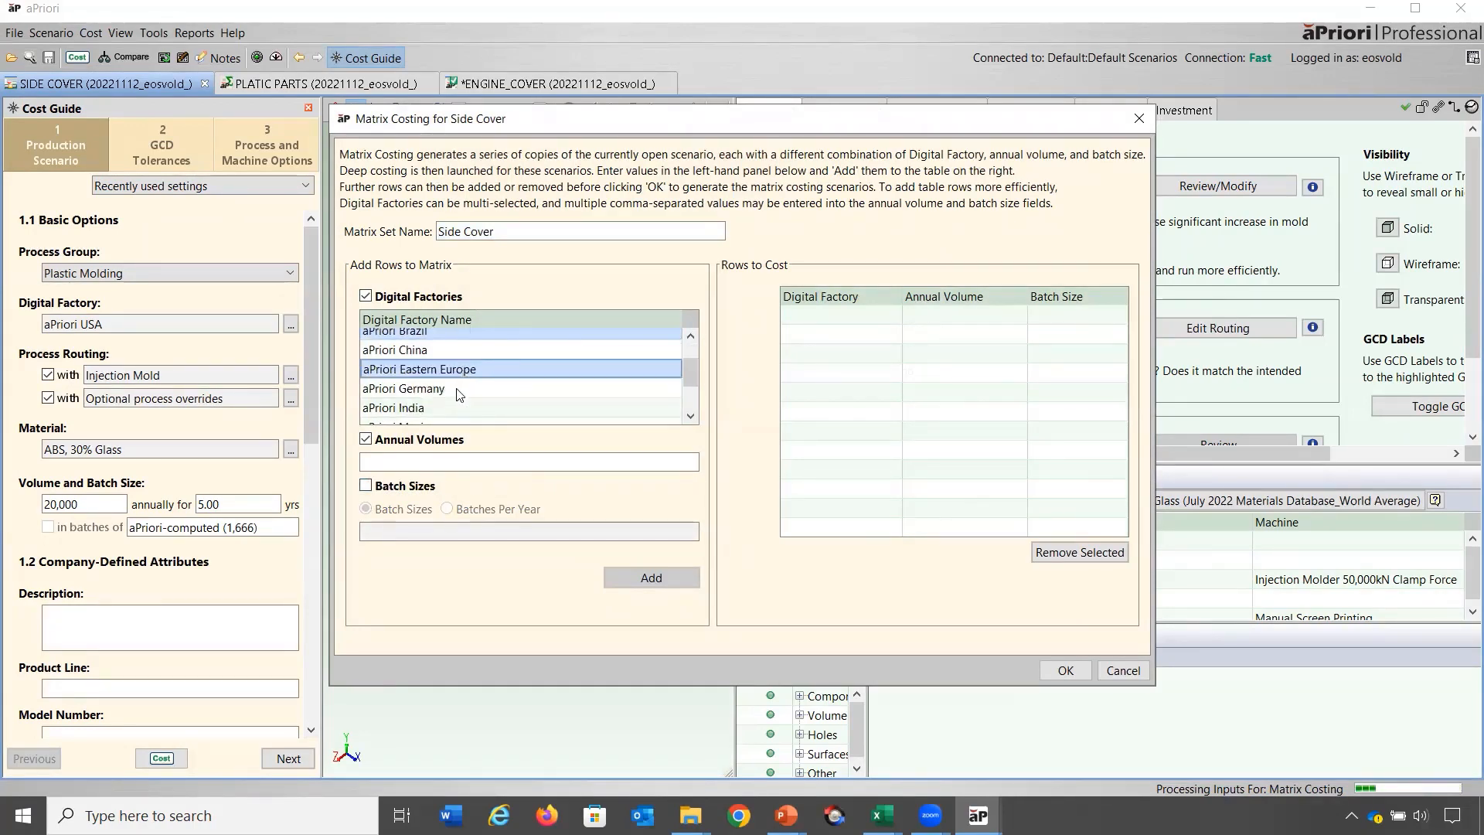
Add matrix rows for annual volumes of 10000 and 100000 and generate the matrix costing scenarios.
left_click(440, 463)
type("1")
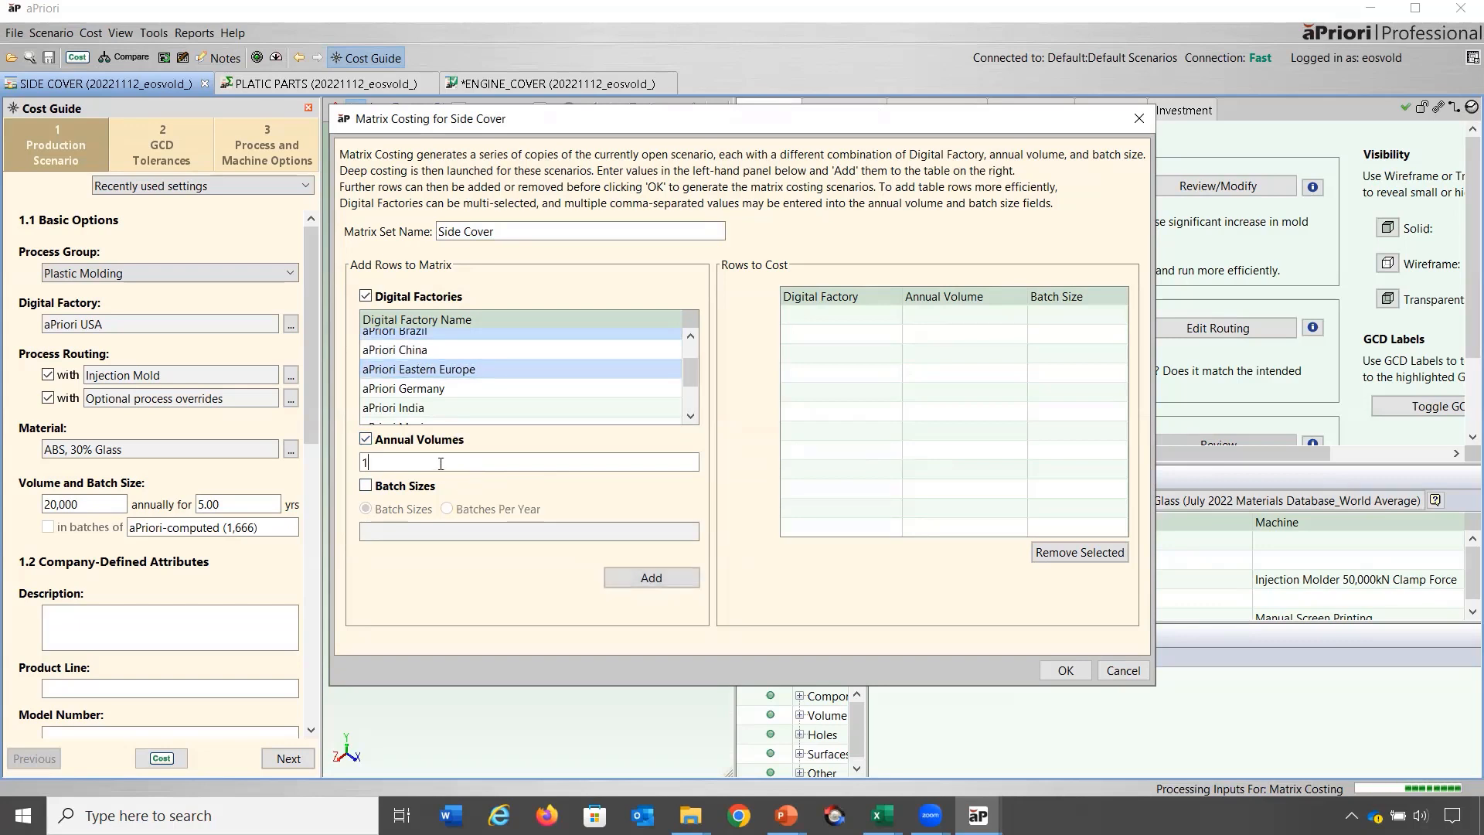
type("0000,100000")
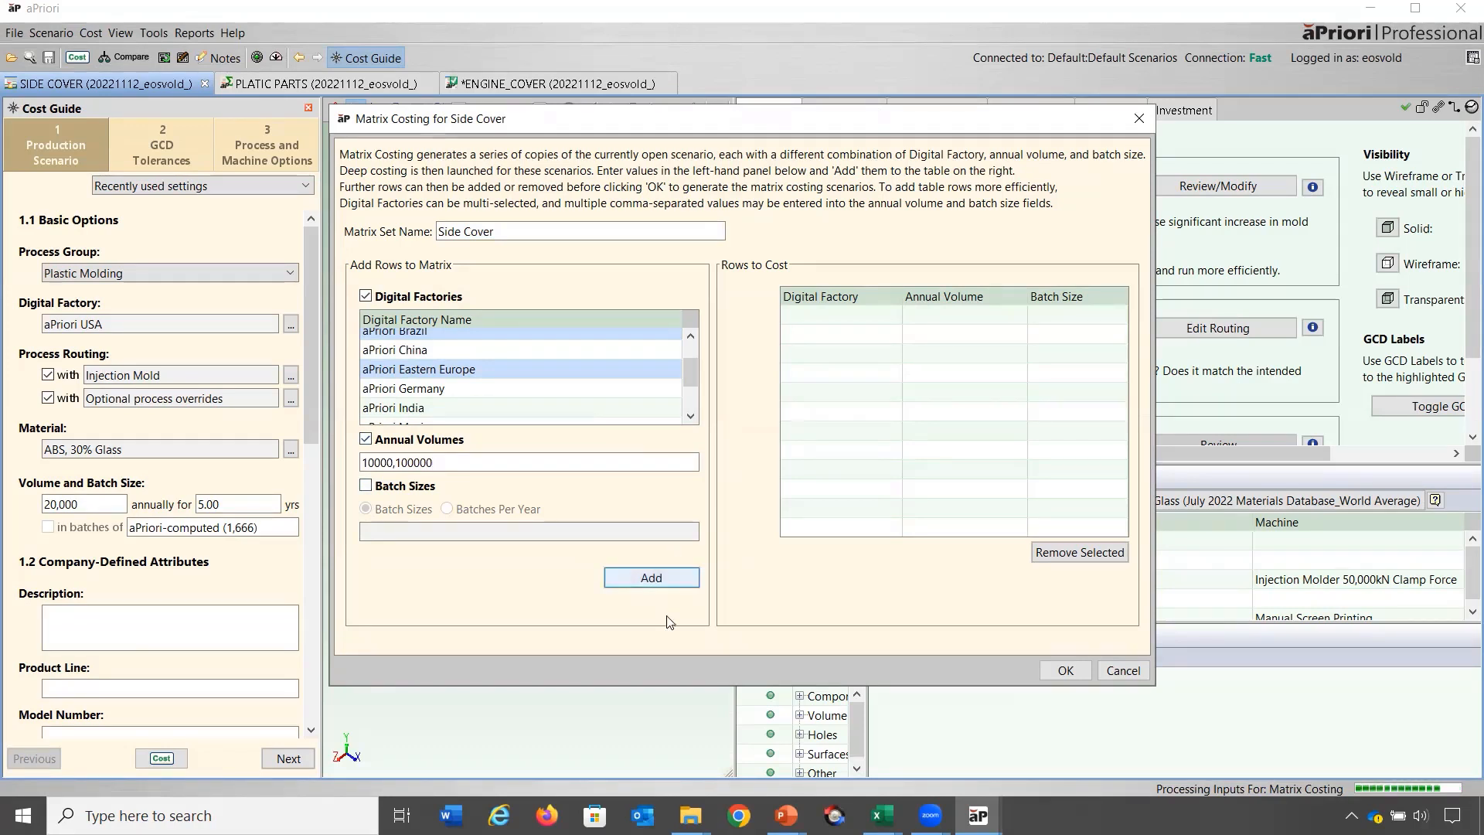
left_click(676, 581)
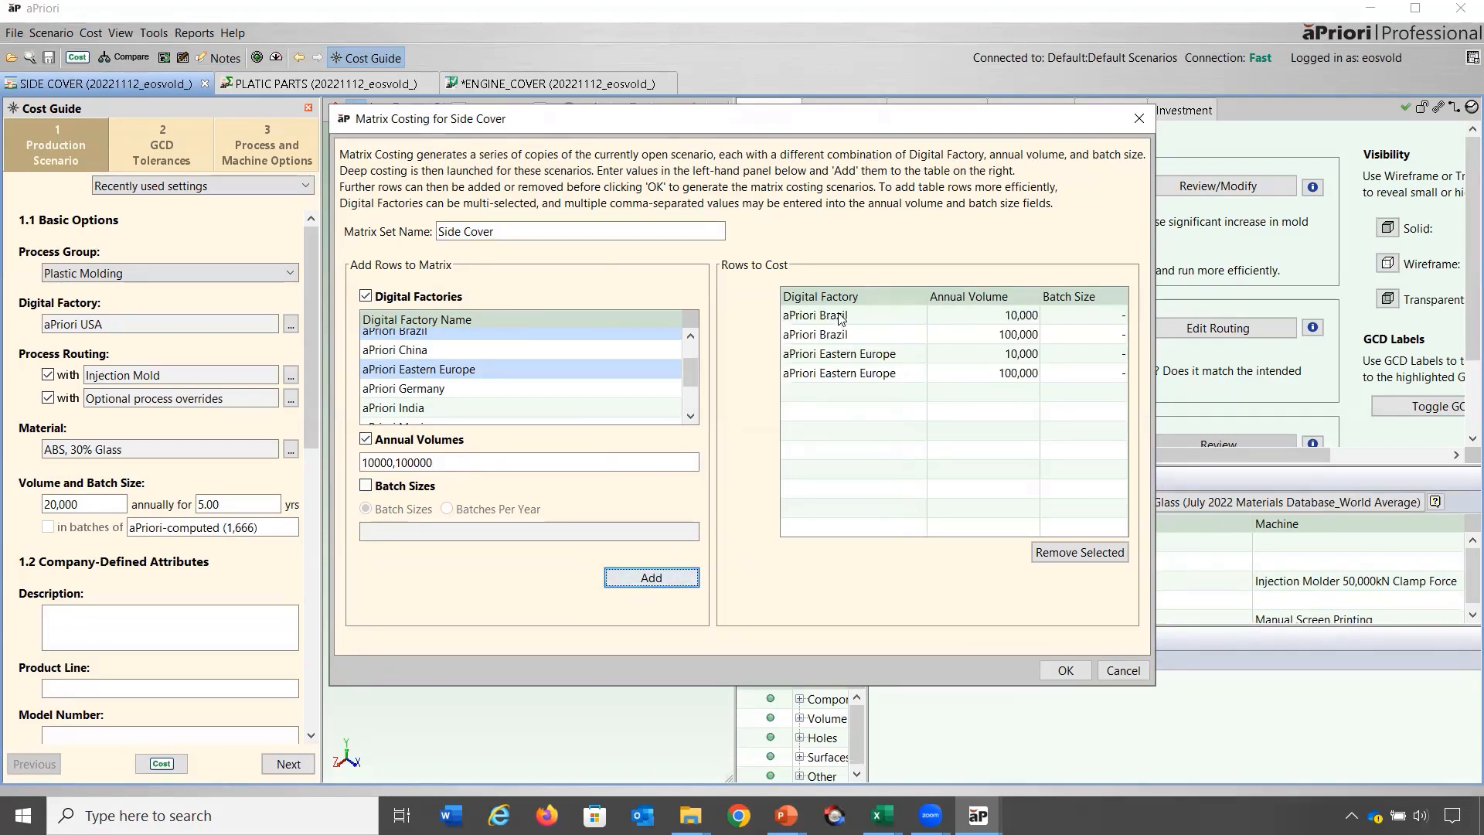
left_click(1065, 670)
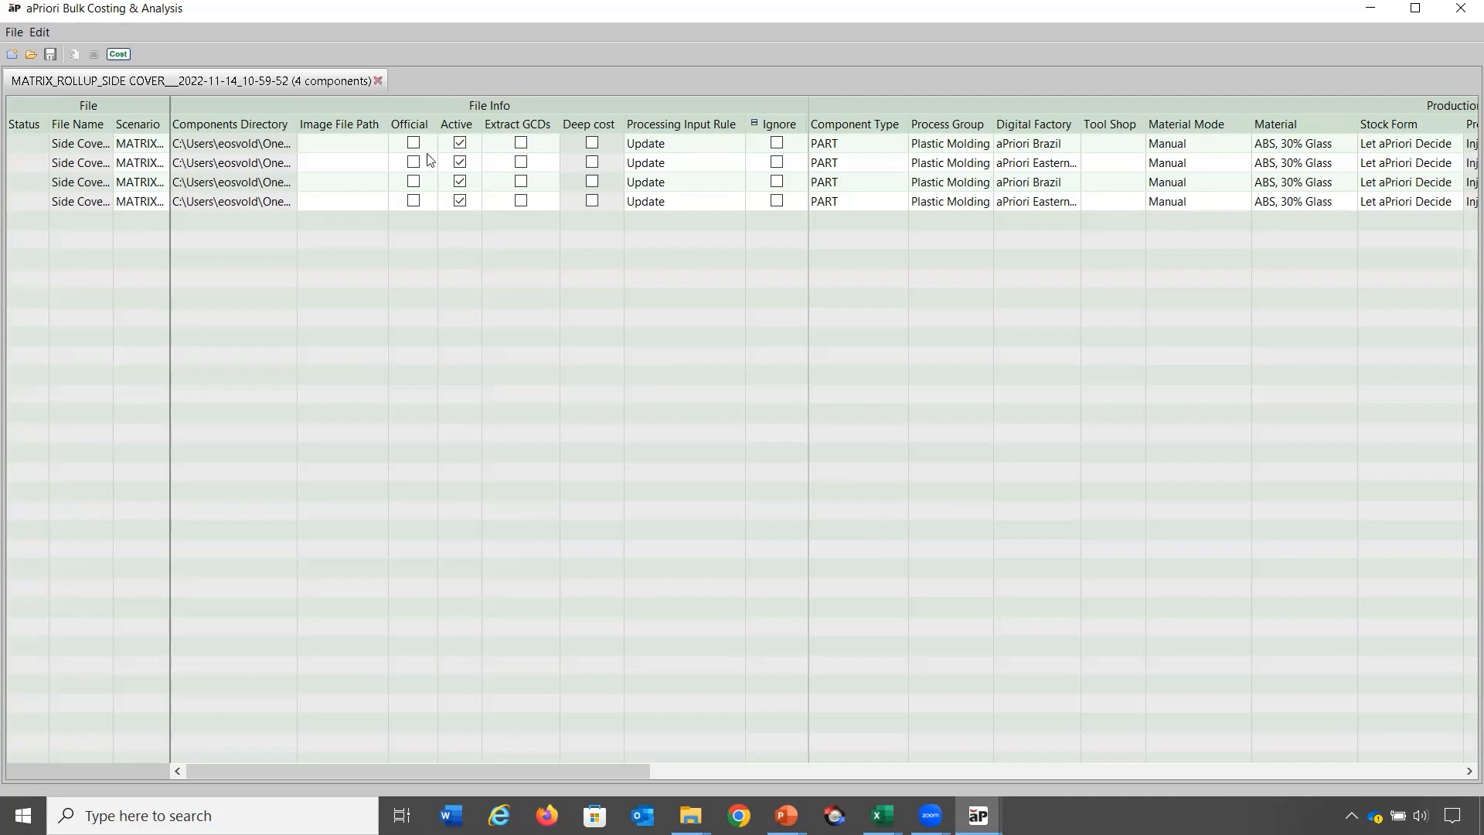
Return to the main aPriori window and send the current SIDE COVER scenario to Bulk Costing & Analysis.
mouse_move(976, 804)
left_click(881, 765)
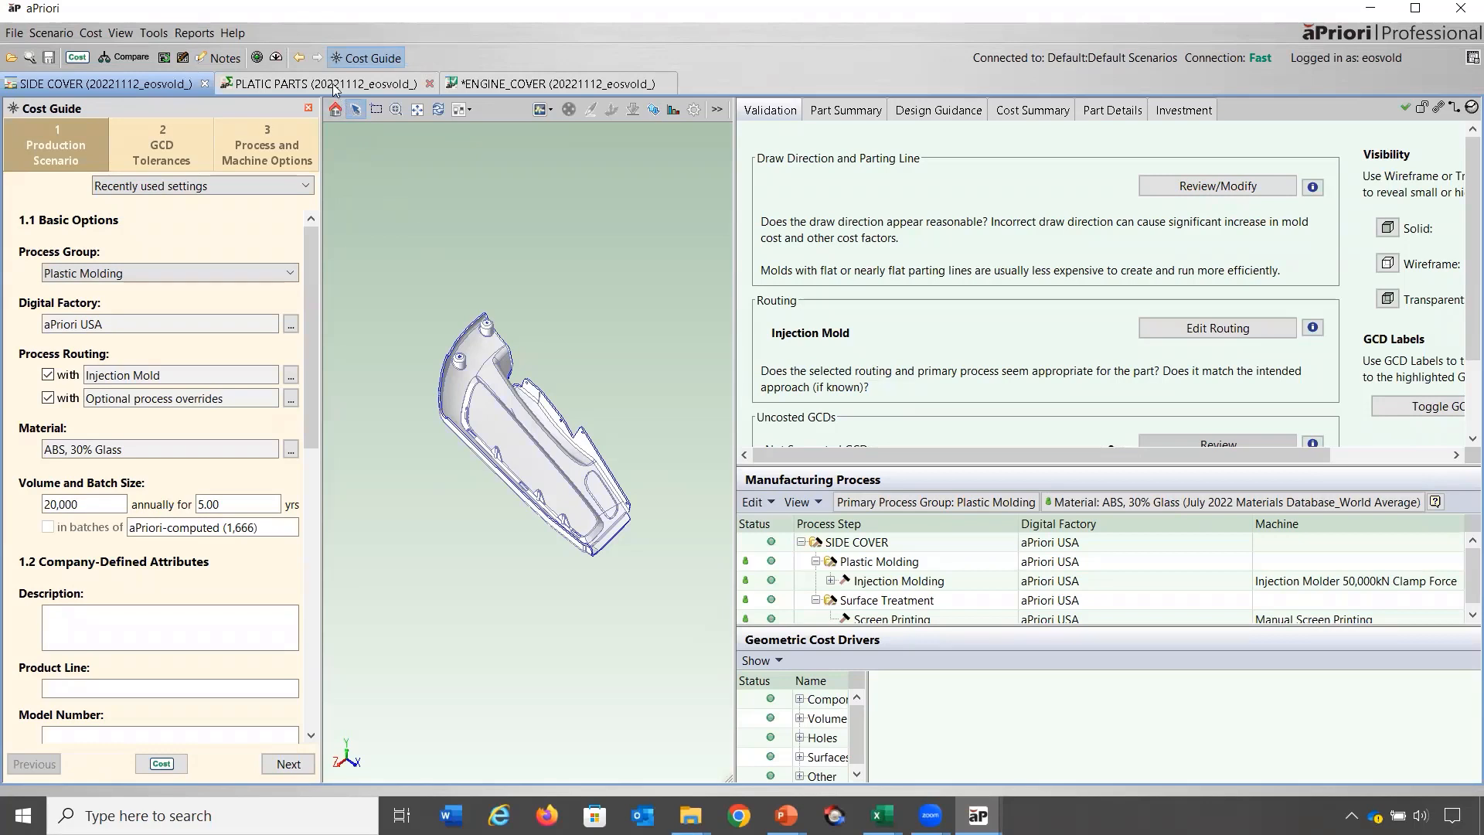
left_click(98, 33)
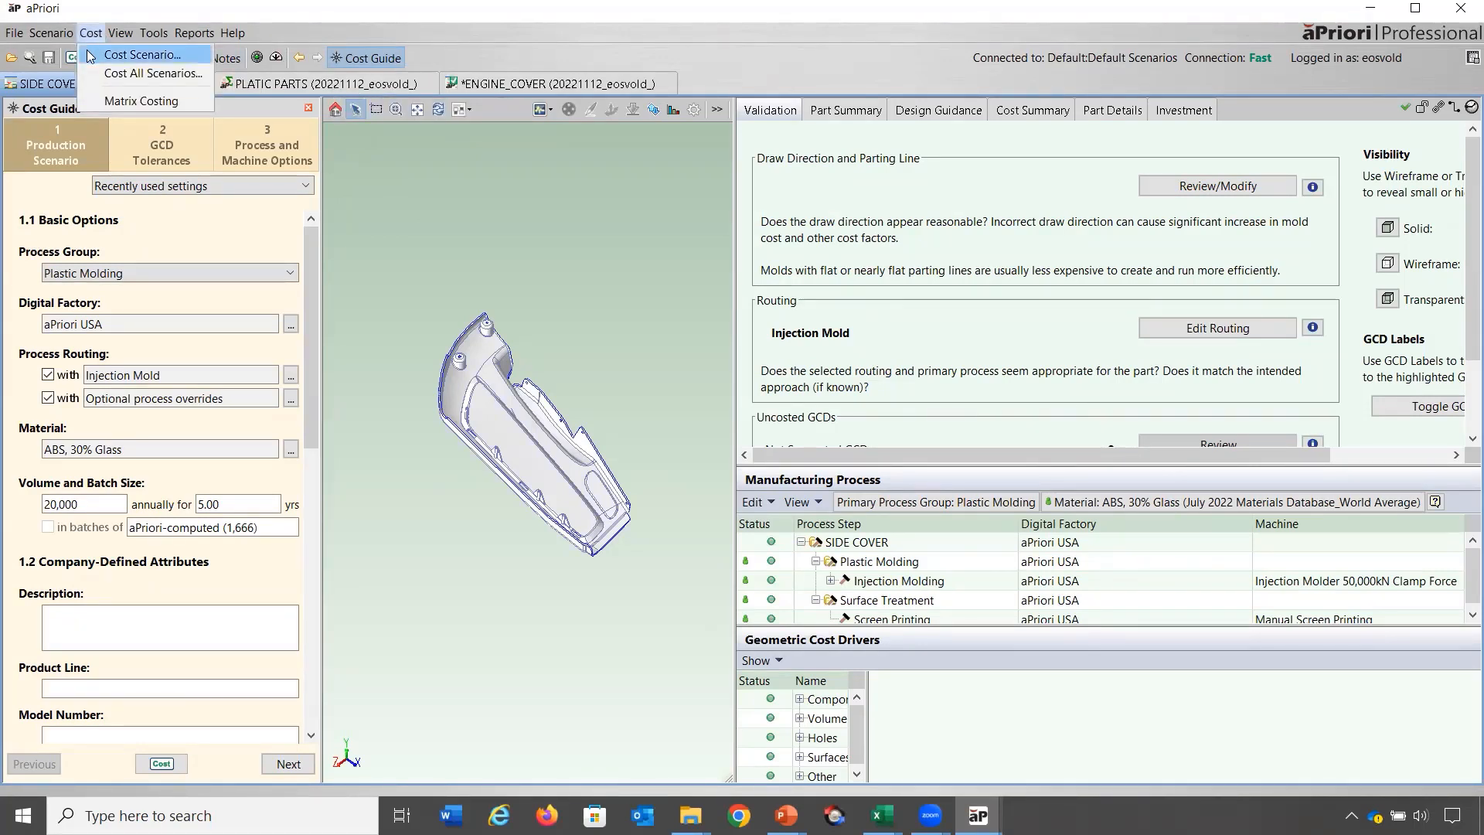
left_click(90, 56)
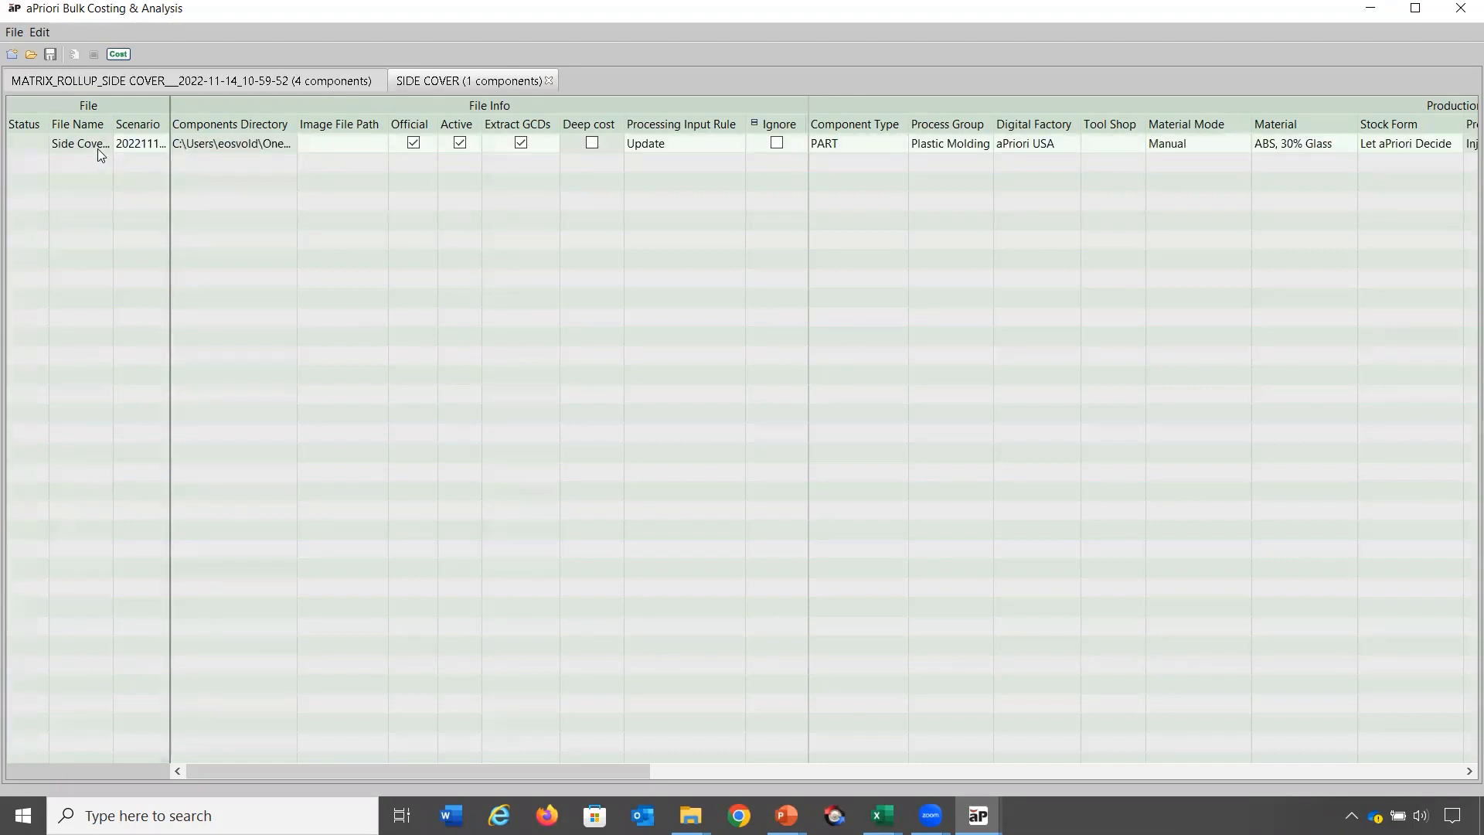
Create a second row from the Side Cover row, with a scenario name using 20221113, the username and suffix _2, and widen the File Name and Scenario columns.
left_click(98, 147)
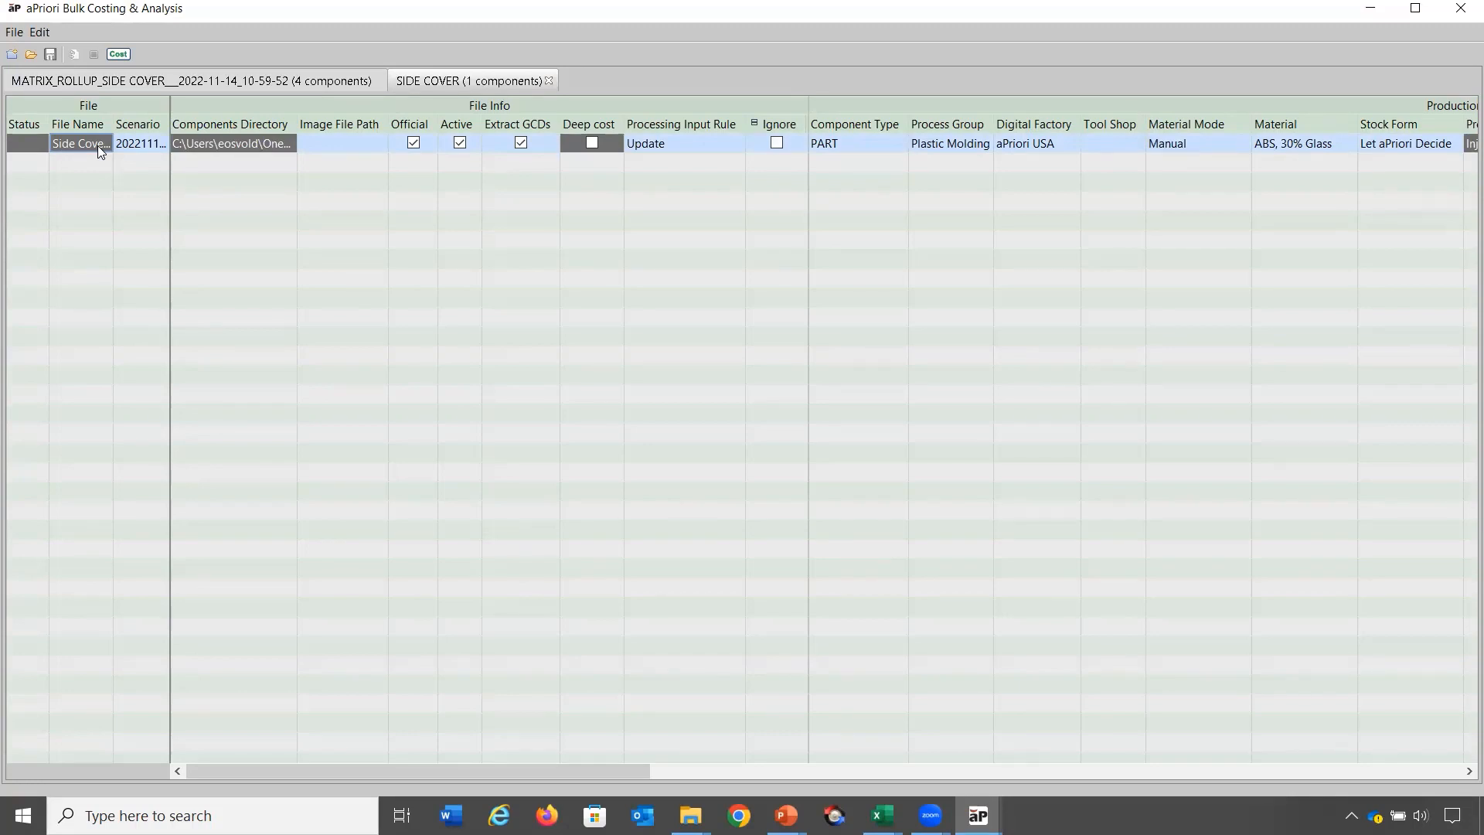
right_click(98, 148)
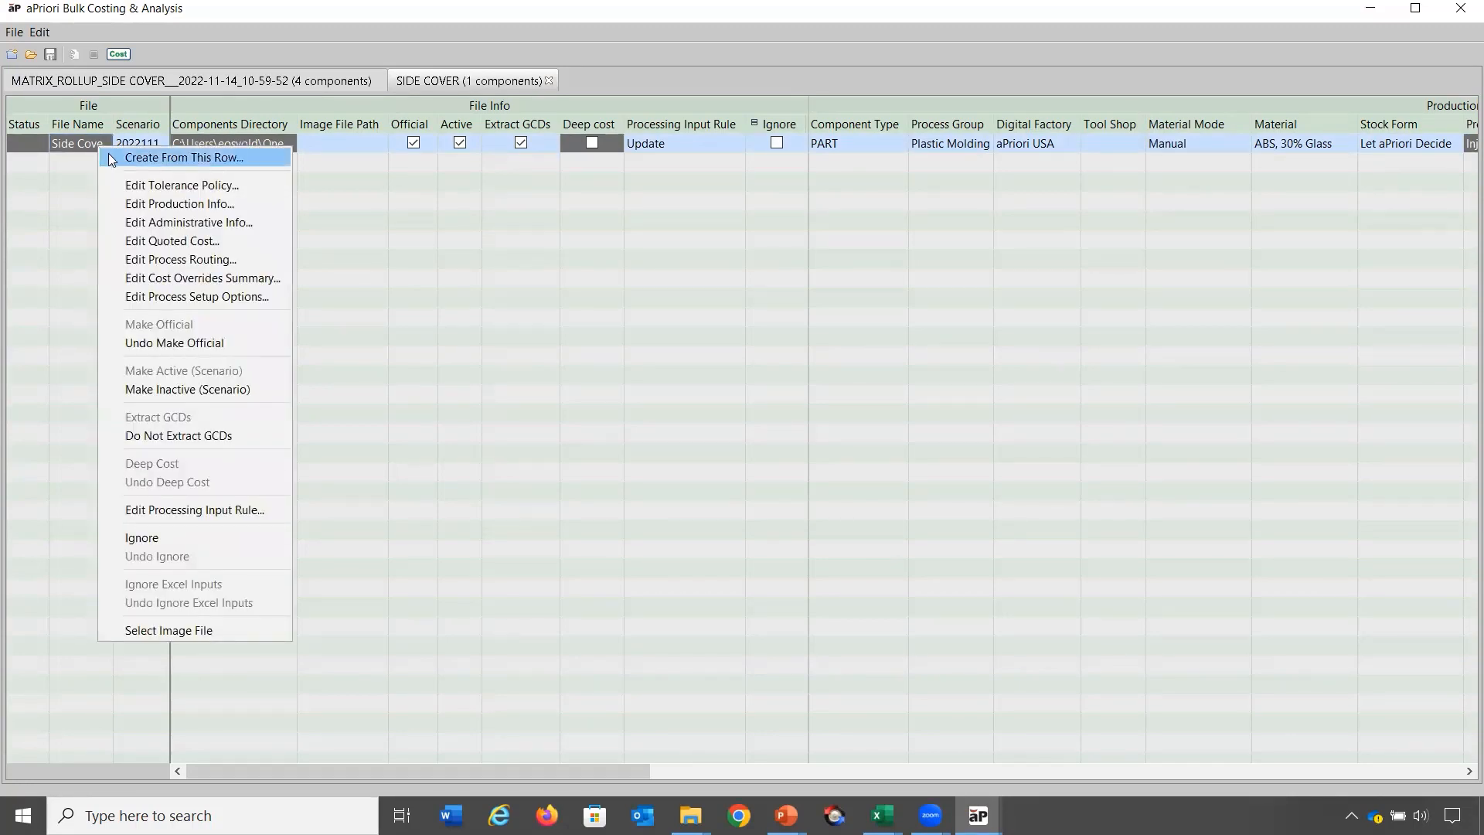
left_click(109, 154)
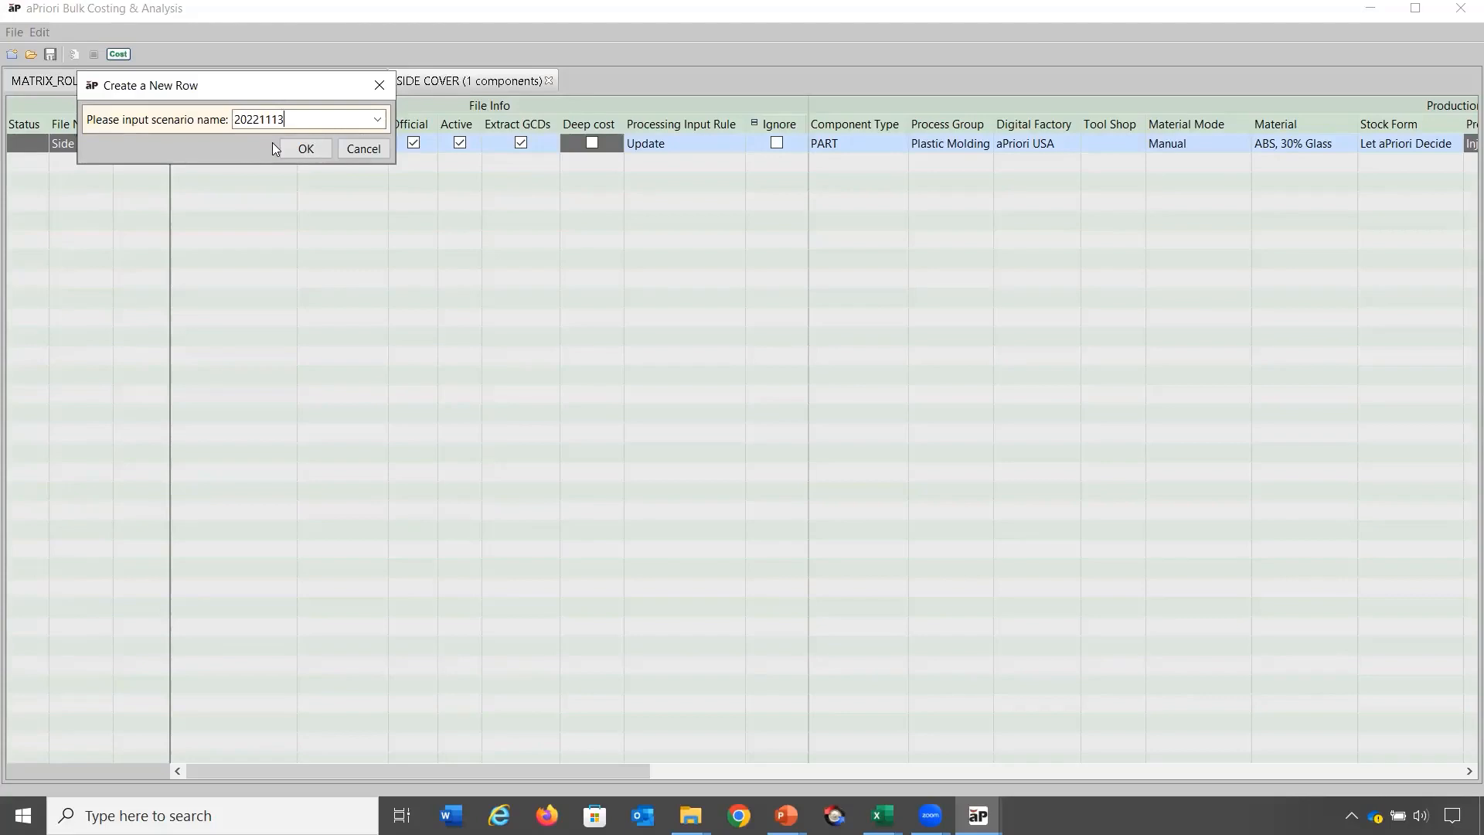
type("osvold_2")
left_click(302, 149)
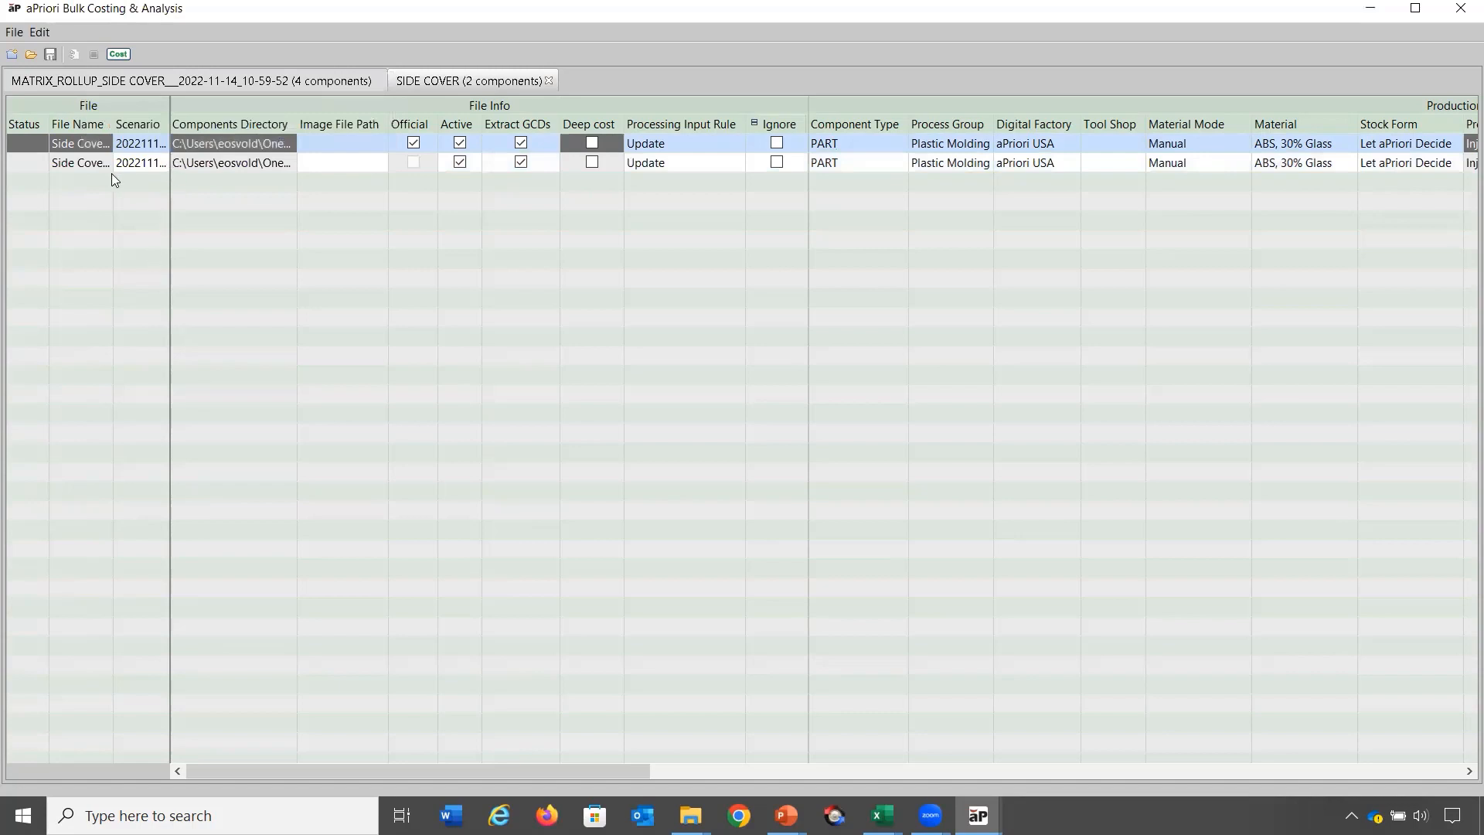
left_click_drag(113, 123, 202, 124)
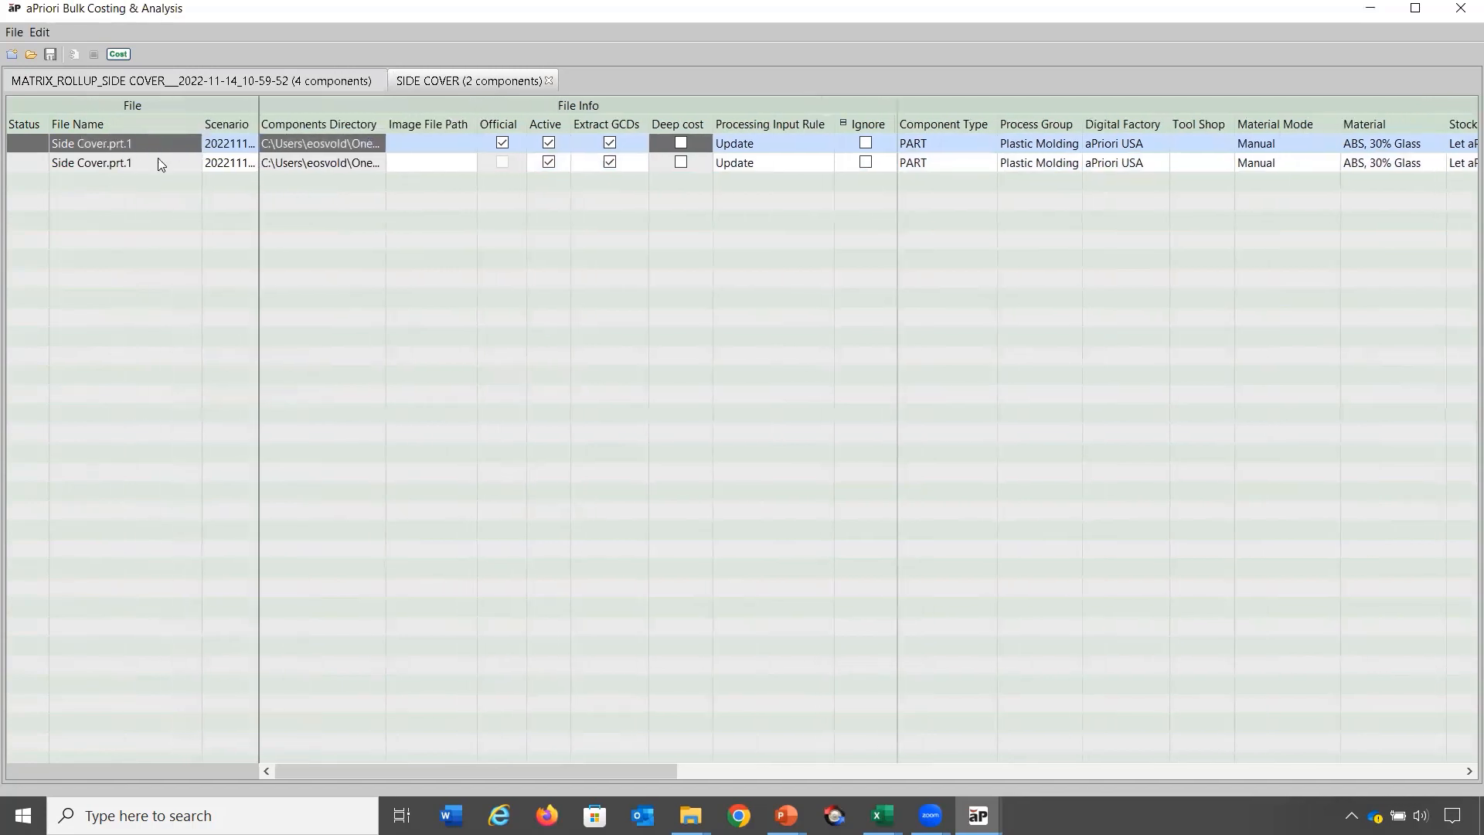
left_click_drag(259, 123, 391, 124)
In the new Side Cover scenario's process routing, set Injection Molding's user-defined number of cavities to 4 and apply the routing.
left_click(340, 161)
right_click(340, 161)
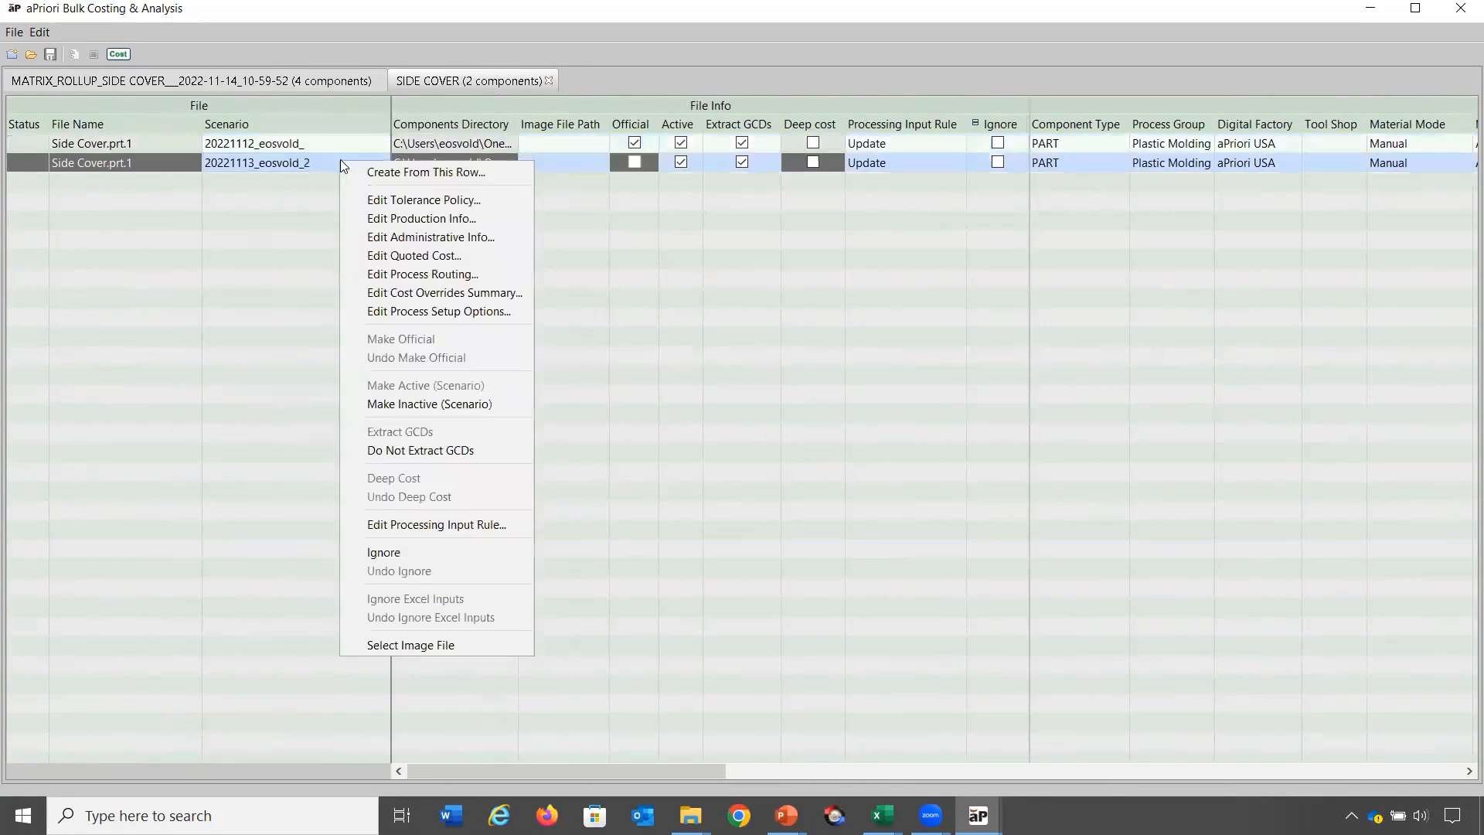
left_click(358, 272)
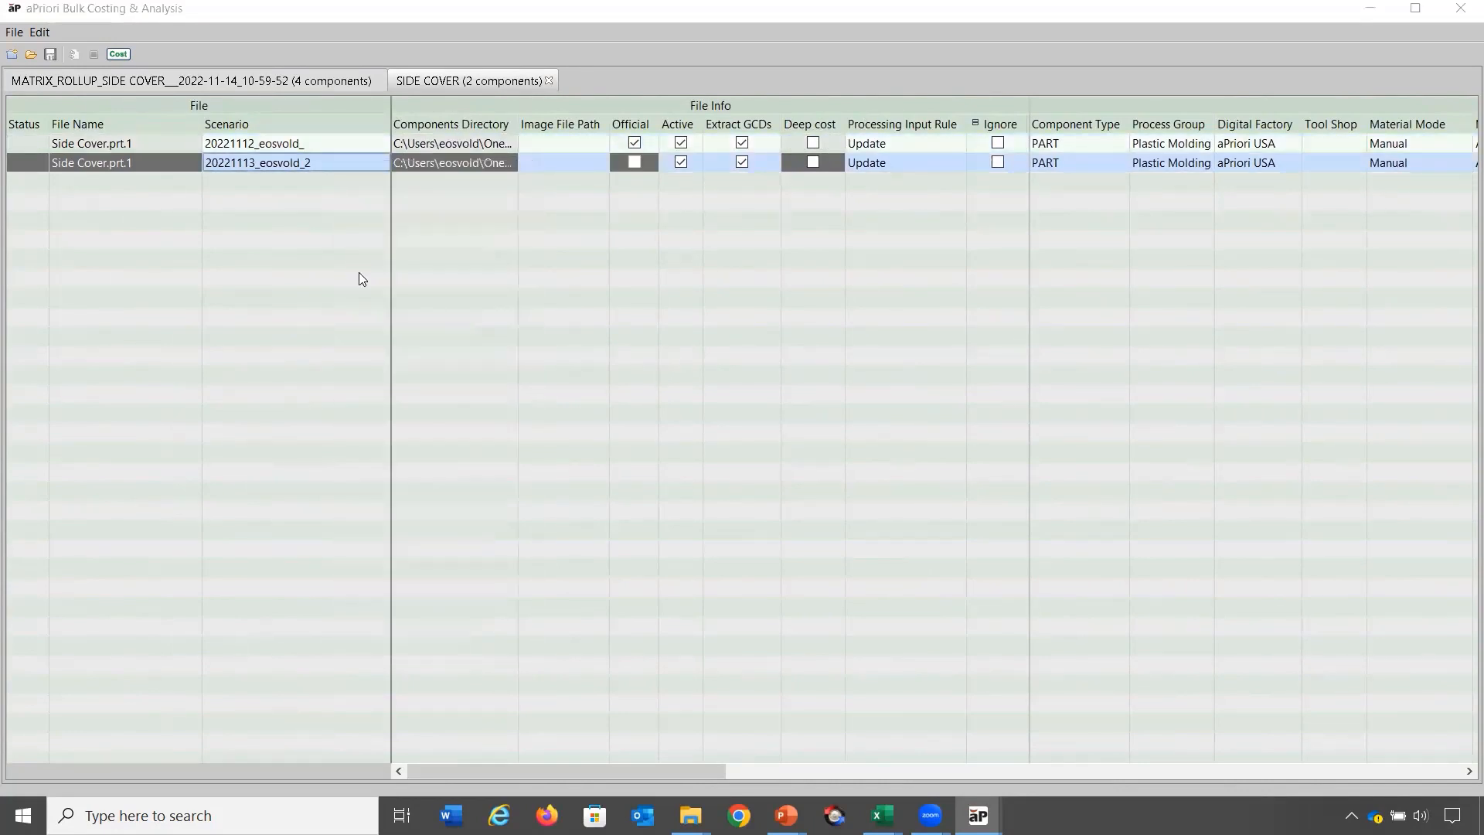
left_click(229, 286)
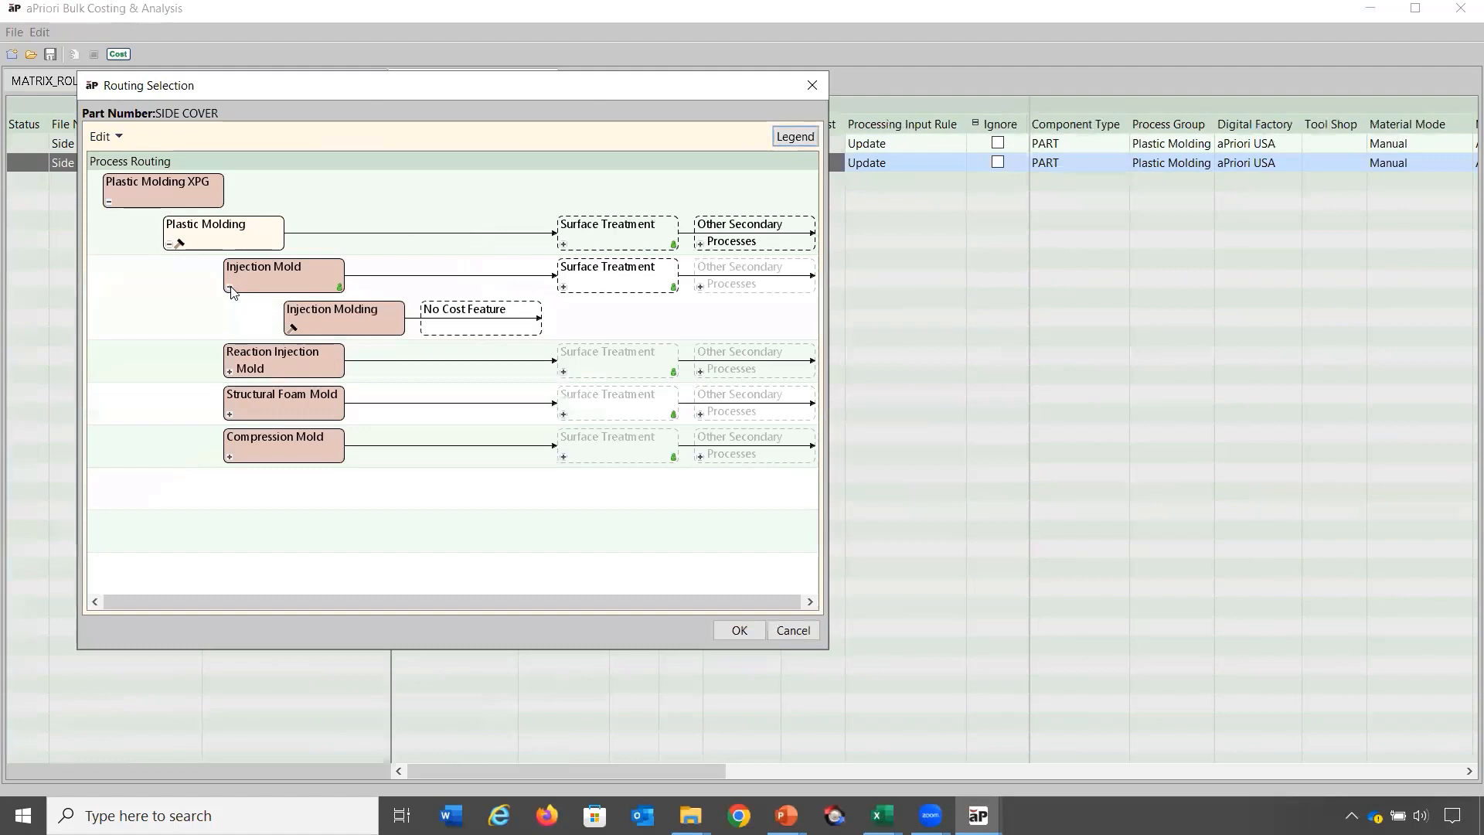
left_click(292, 328)
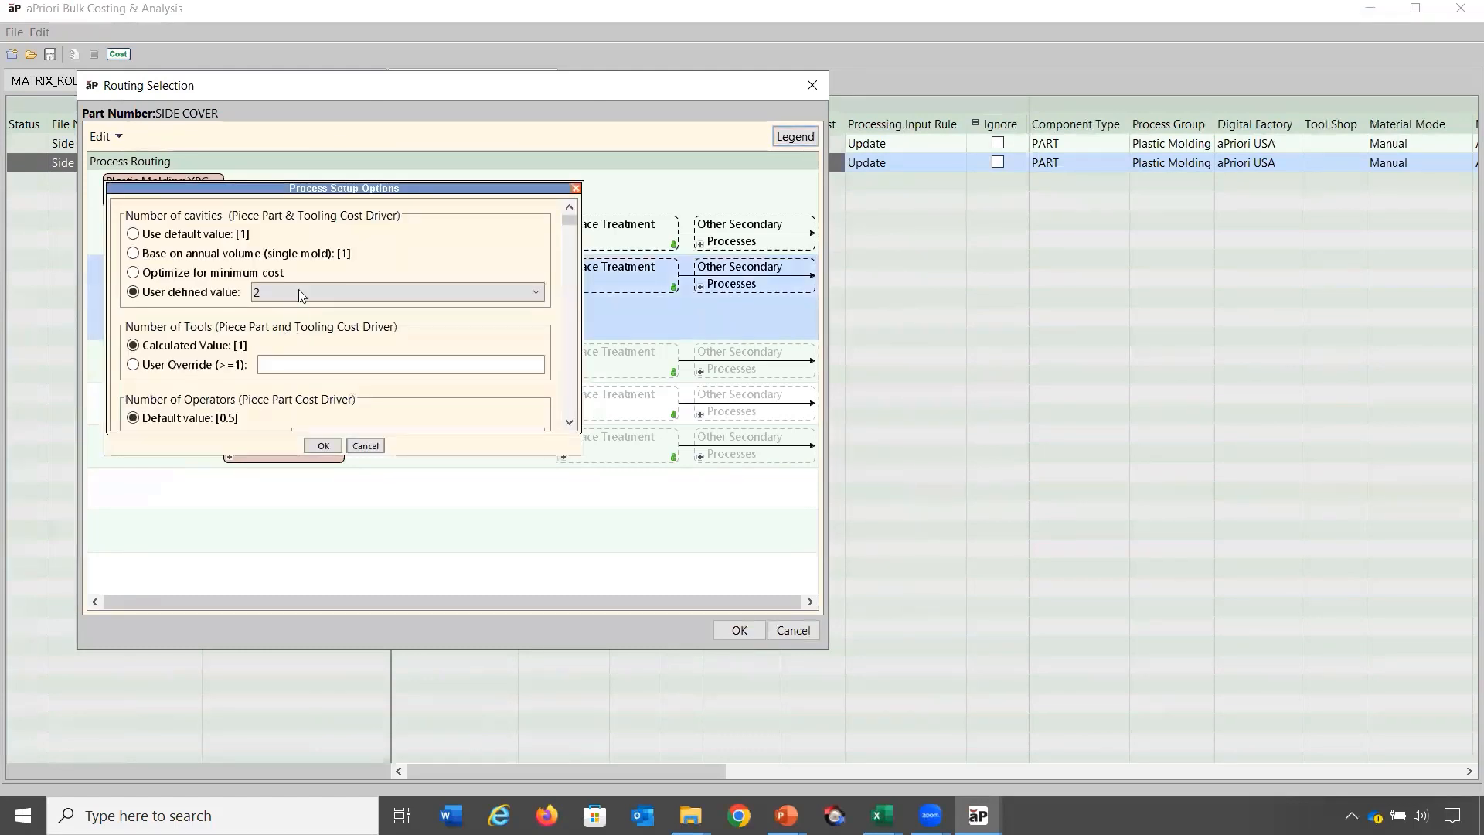
left_click(301, 295)
left_click(303, 341)
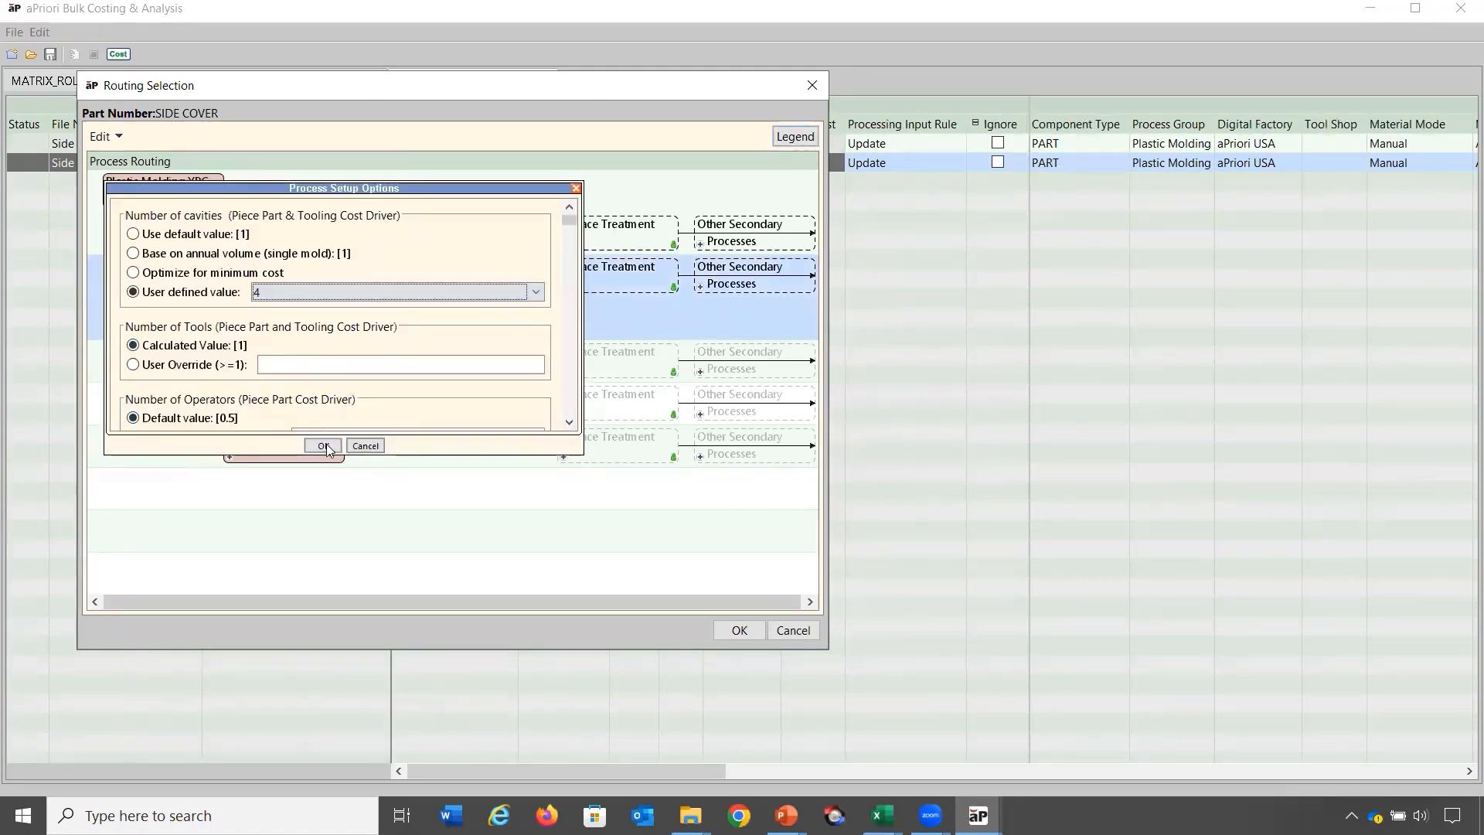
left_click(323, 445)
left_click(739, 630)
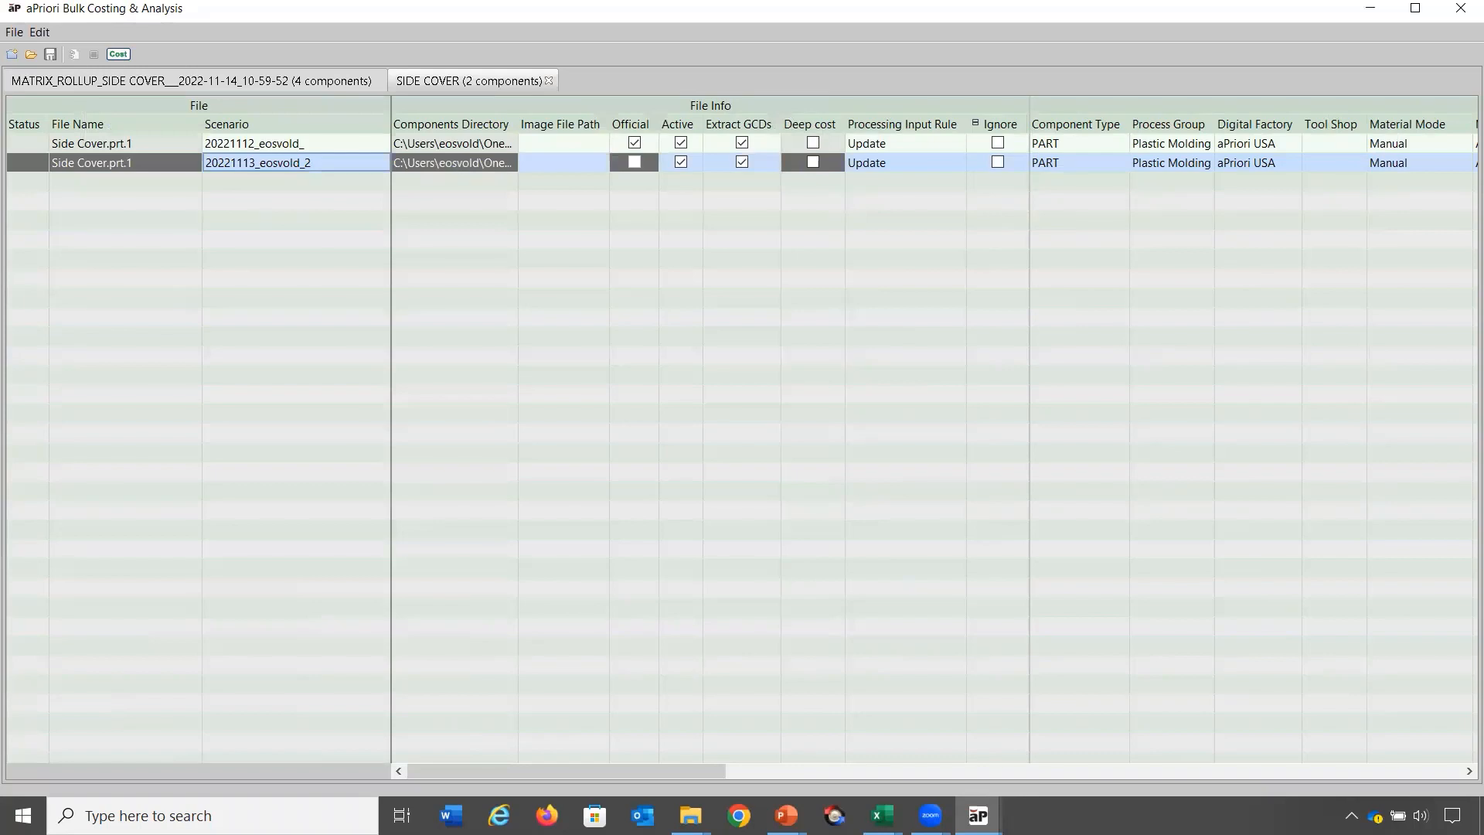
Start a new bulk cost group with the 04. Review folder as its components directory.
key("alt+Tab")
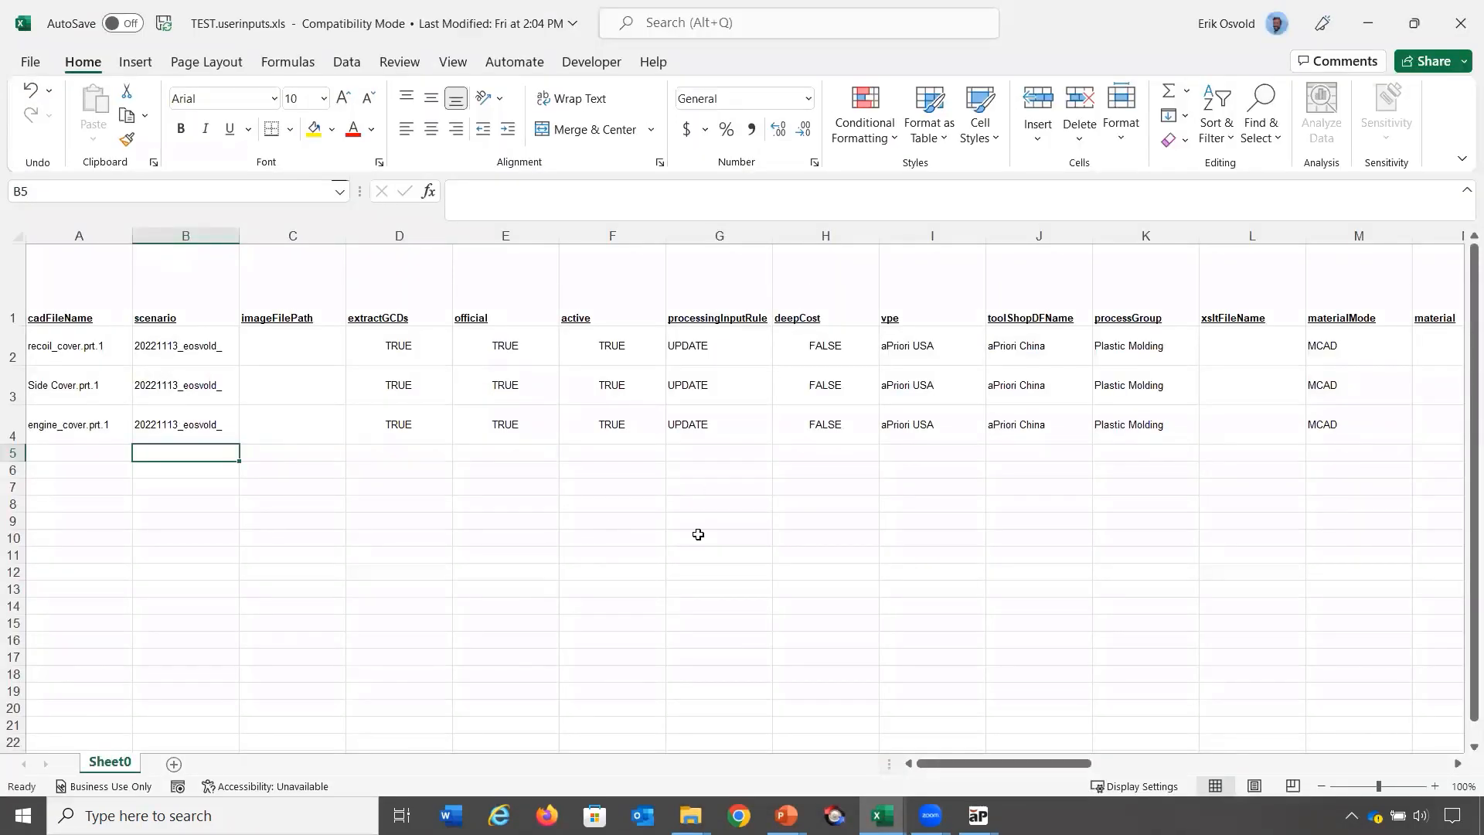
left_click(1366, 23)
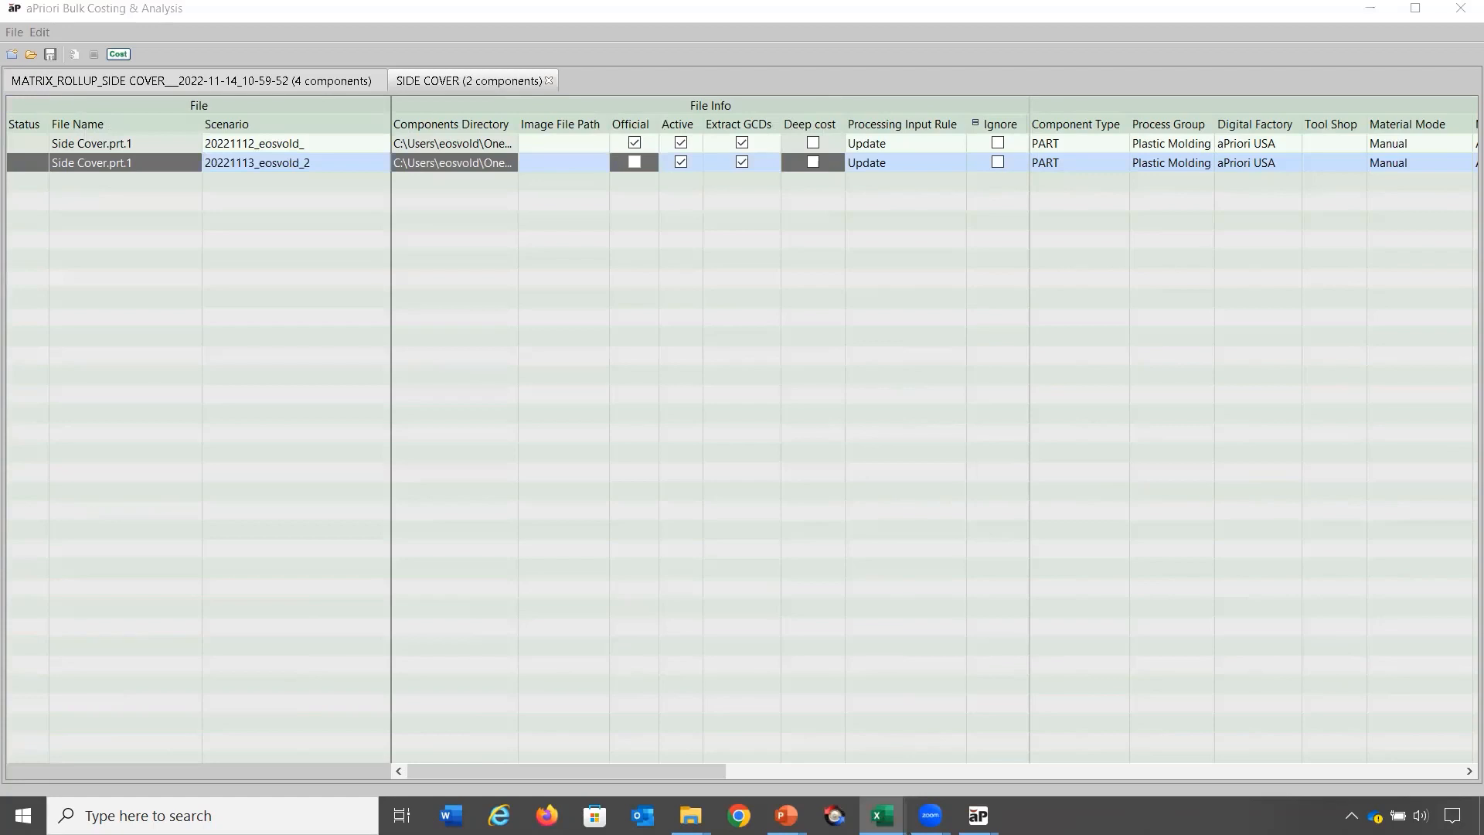
left_click(12, 54)
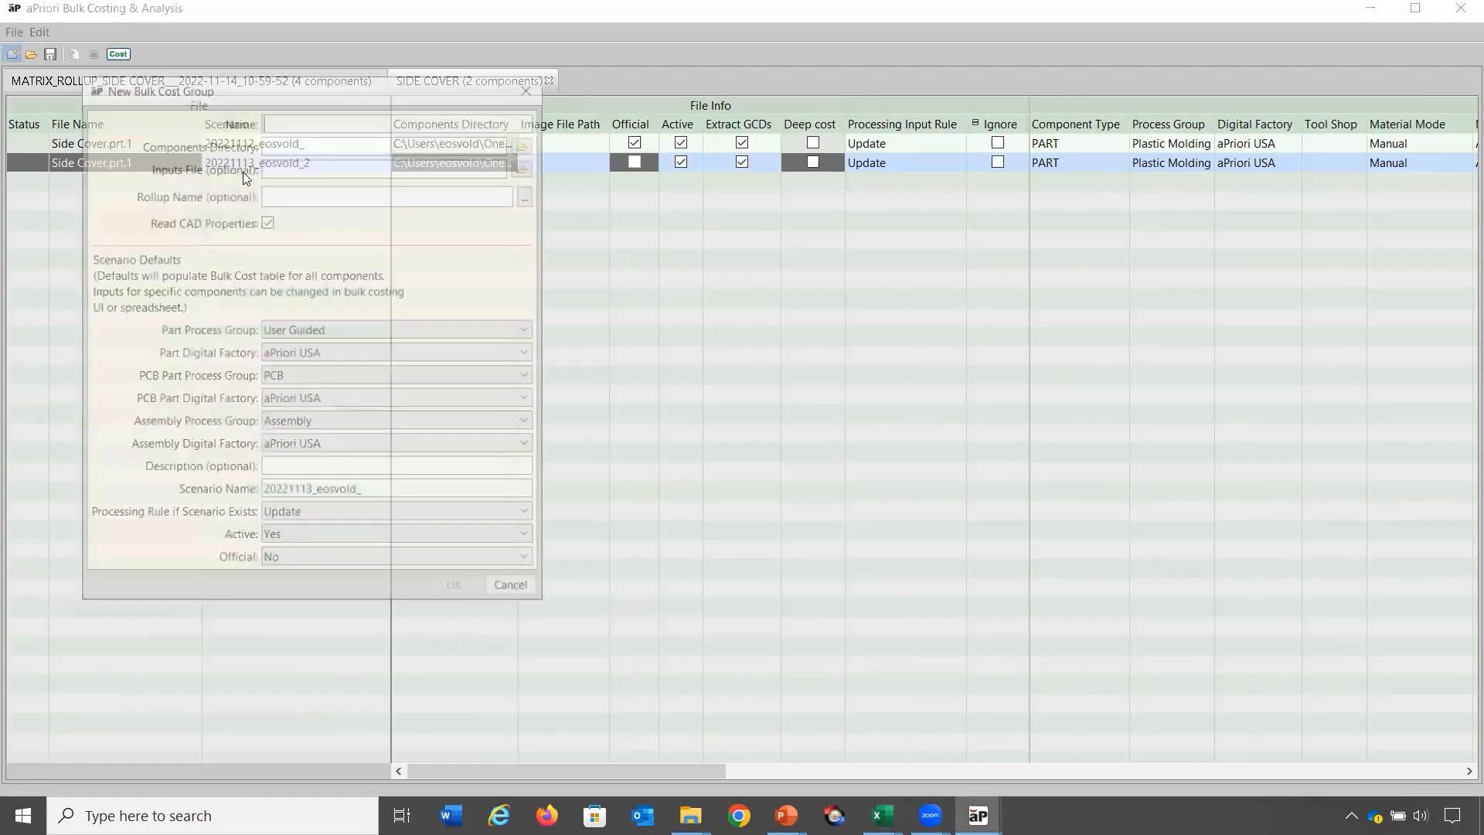
left_click(526, 142)
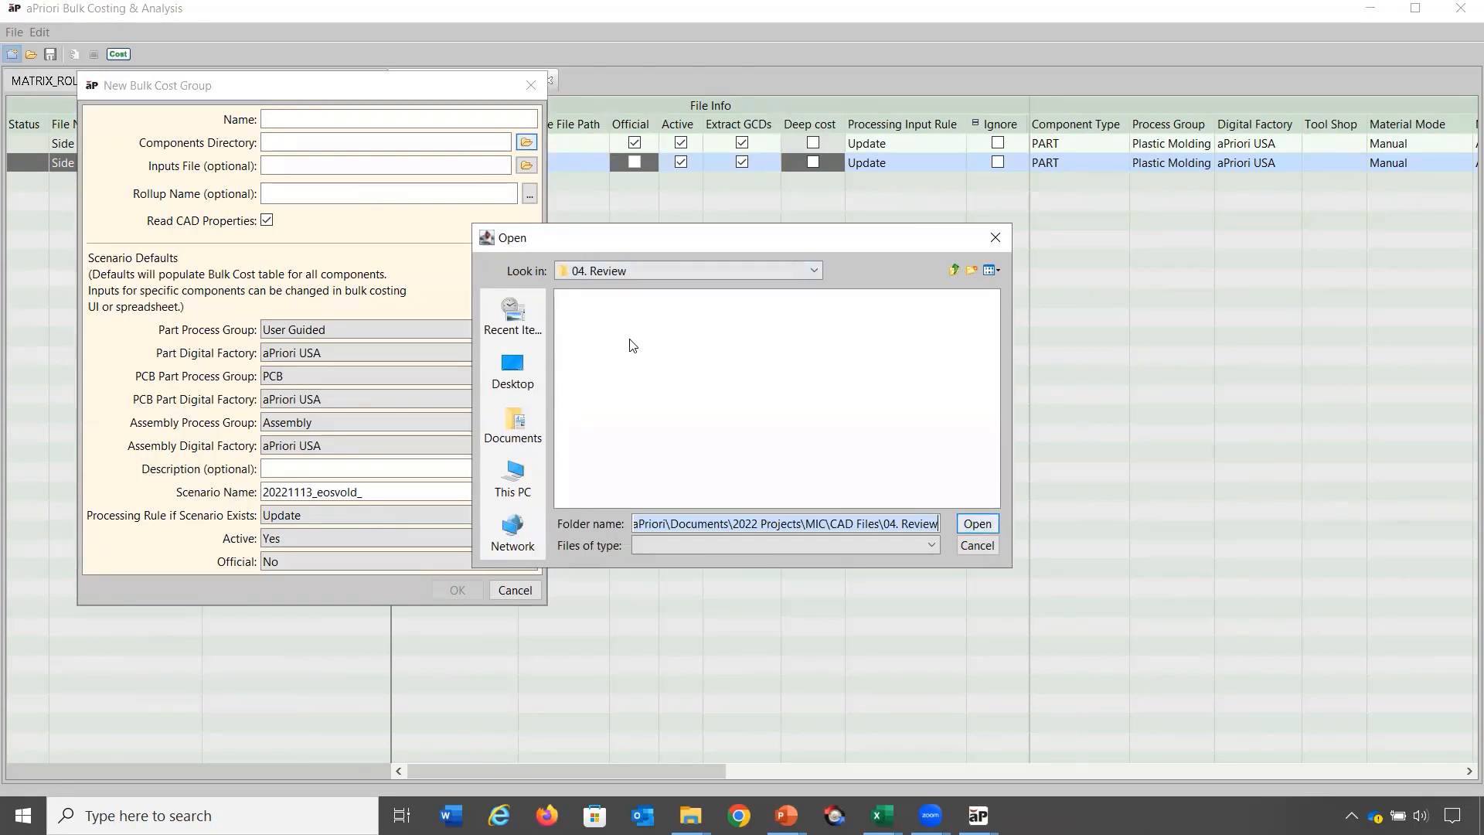
left_click(975, 524)
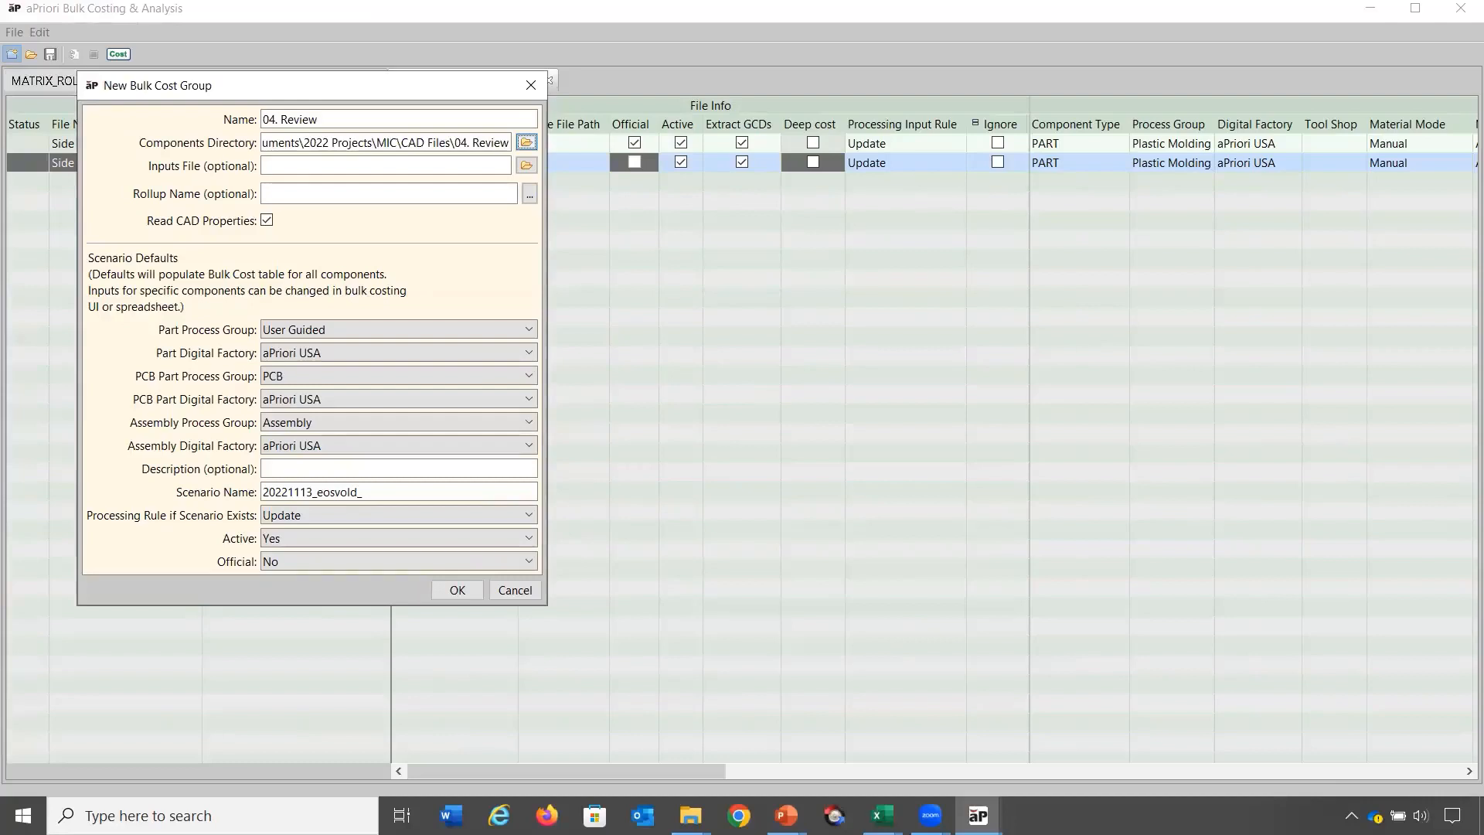
Switch to Excel and examine the header row and the material, volume and surface treatment columns in TEST.userinputs.xls.
key("alt+Tab")
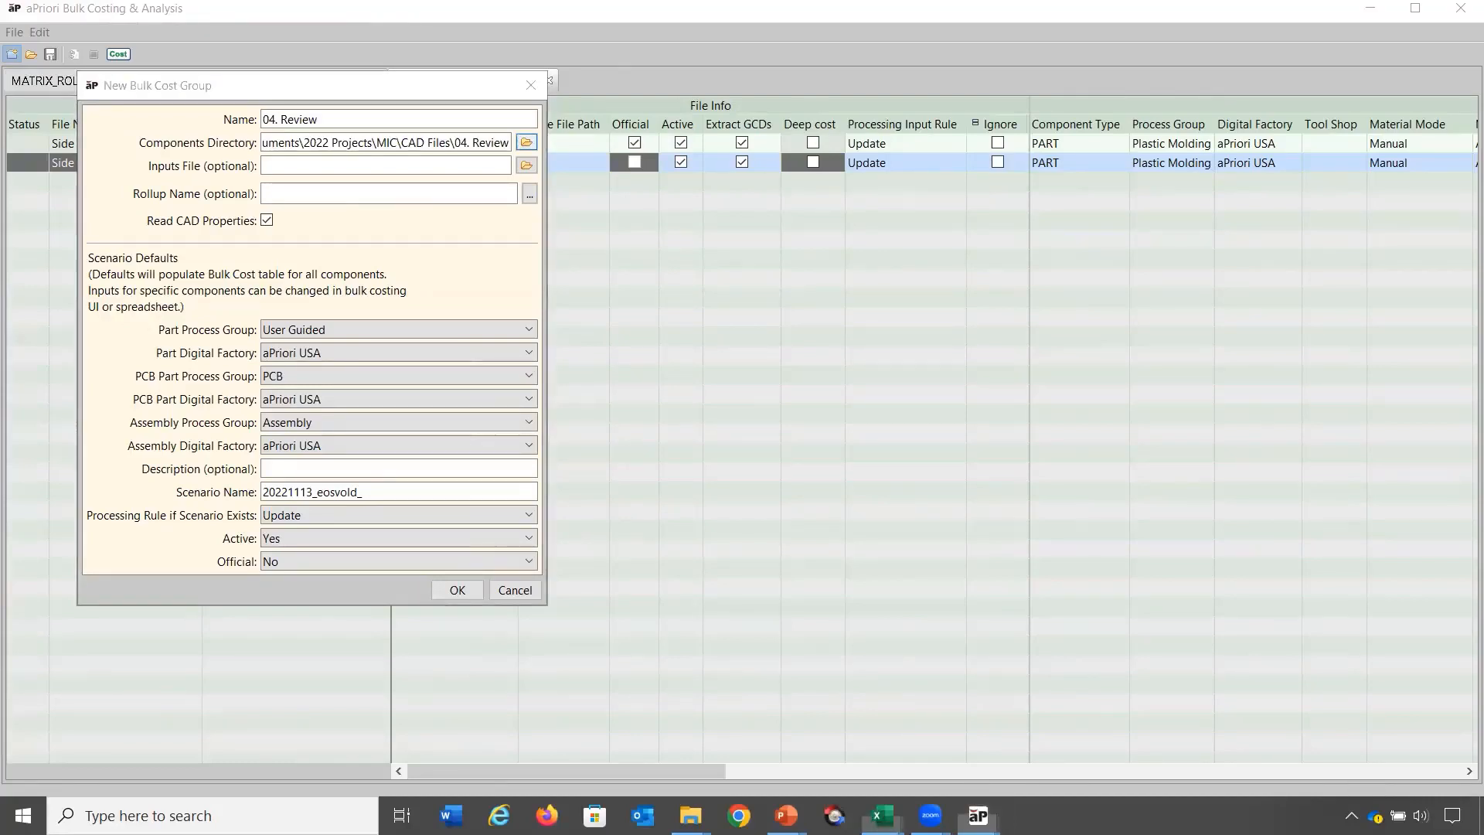
left_click(1028, 68)
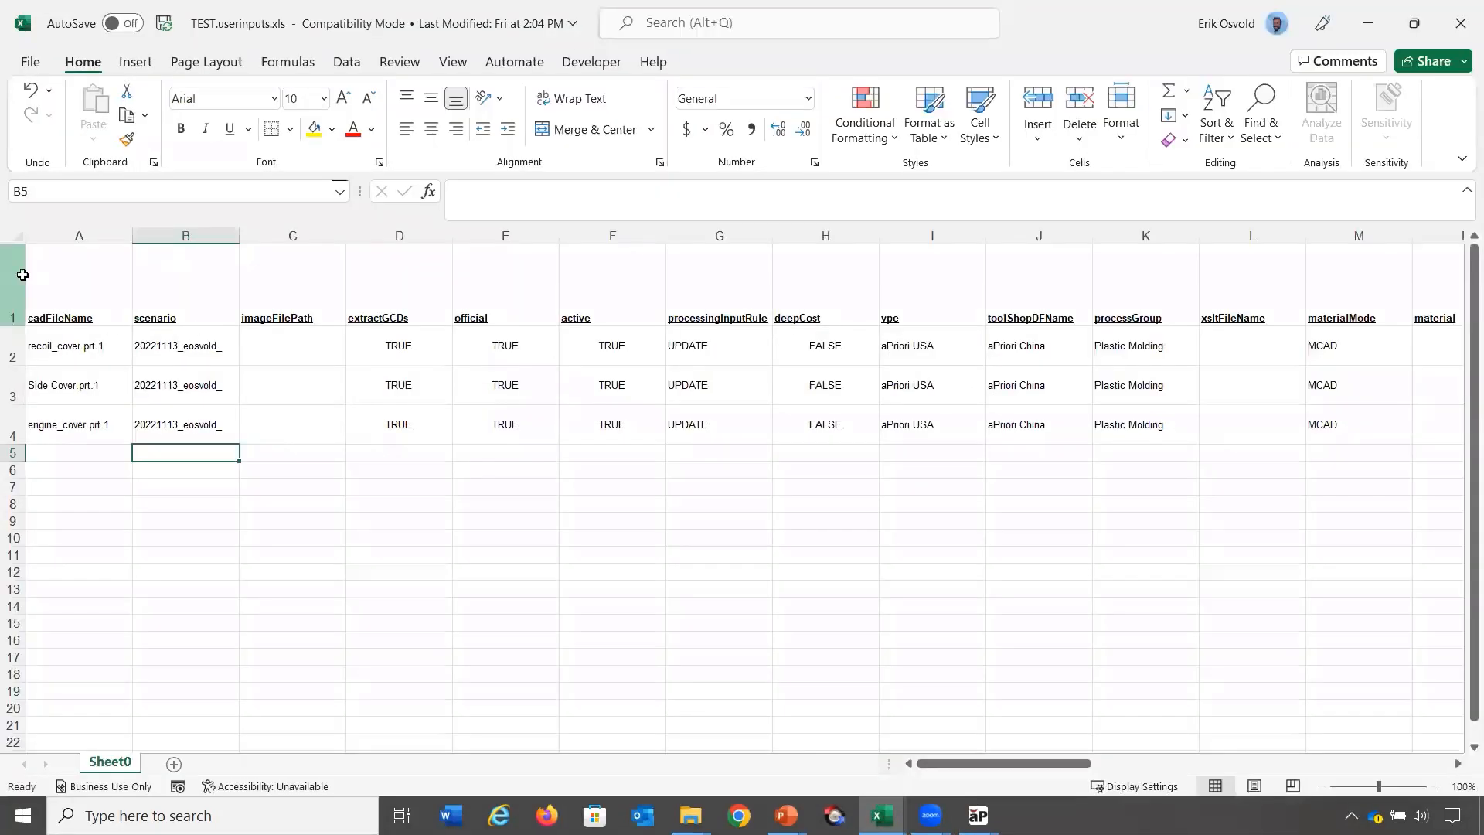
left_click(22, 274)
left_click_drag(1070, 771, 1105, 773)
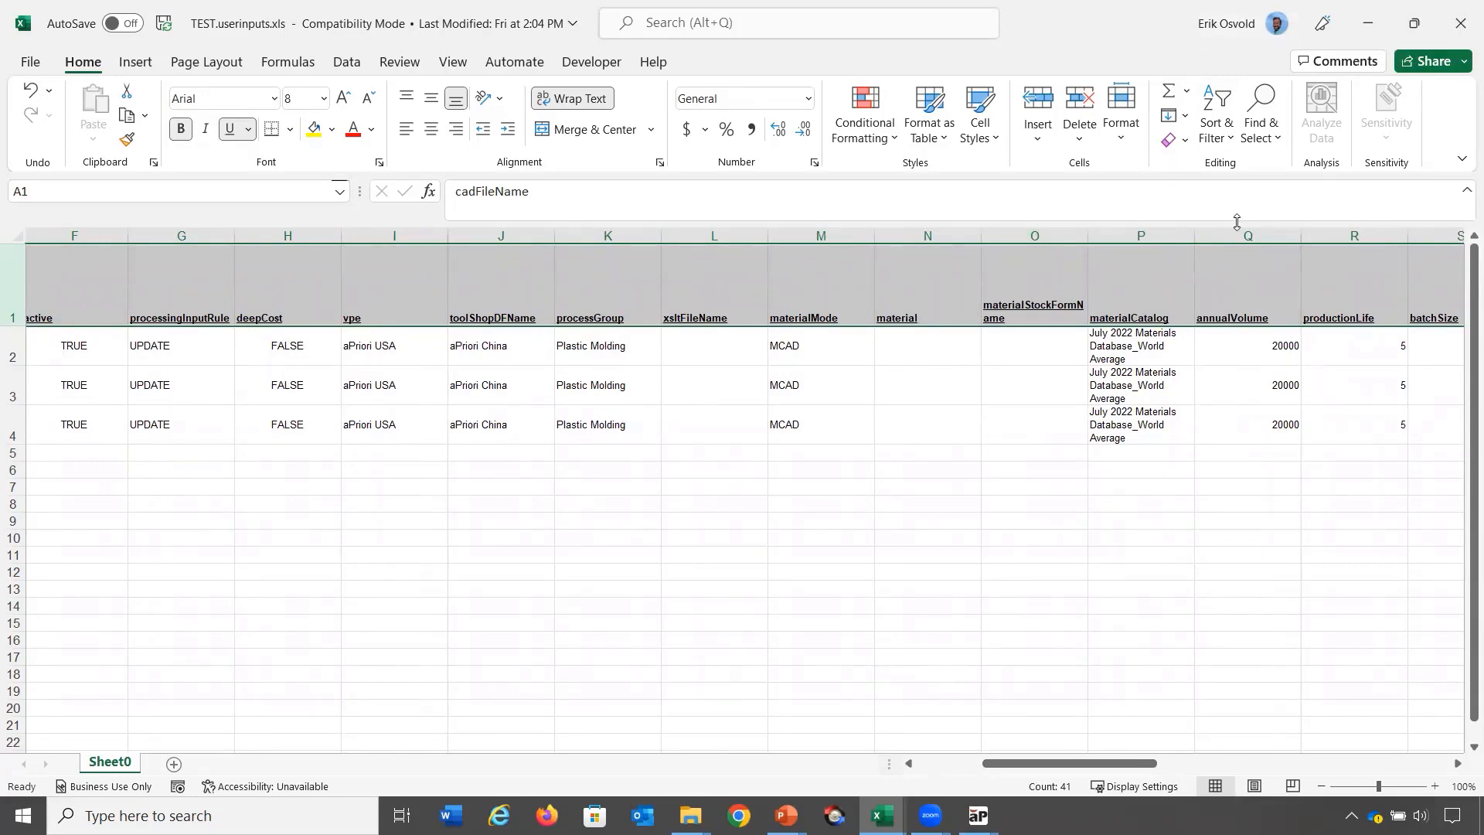
left_click(1163, 233)
left_click_drag(1164, 234, 1429, 6)
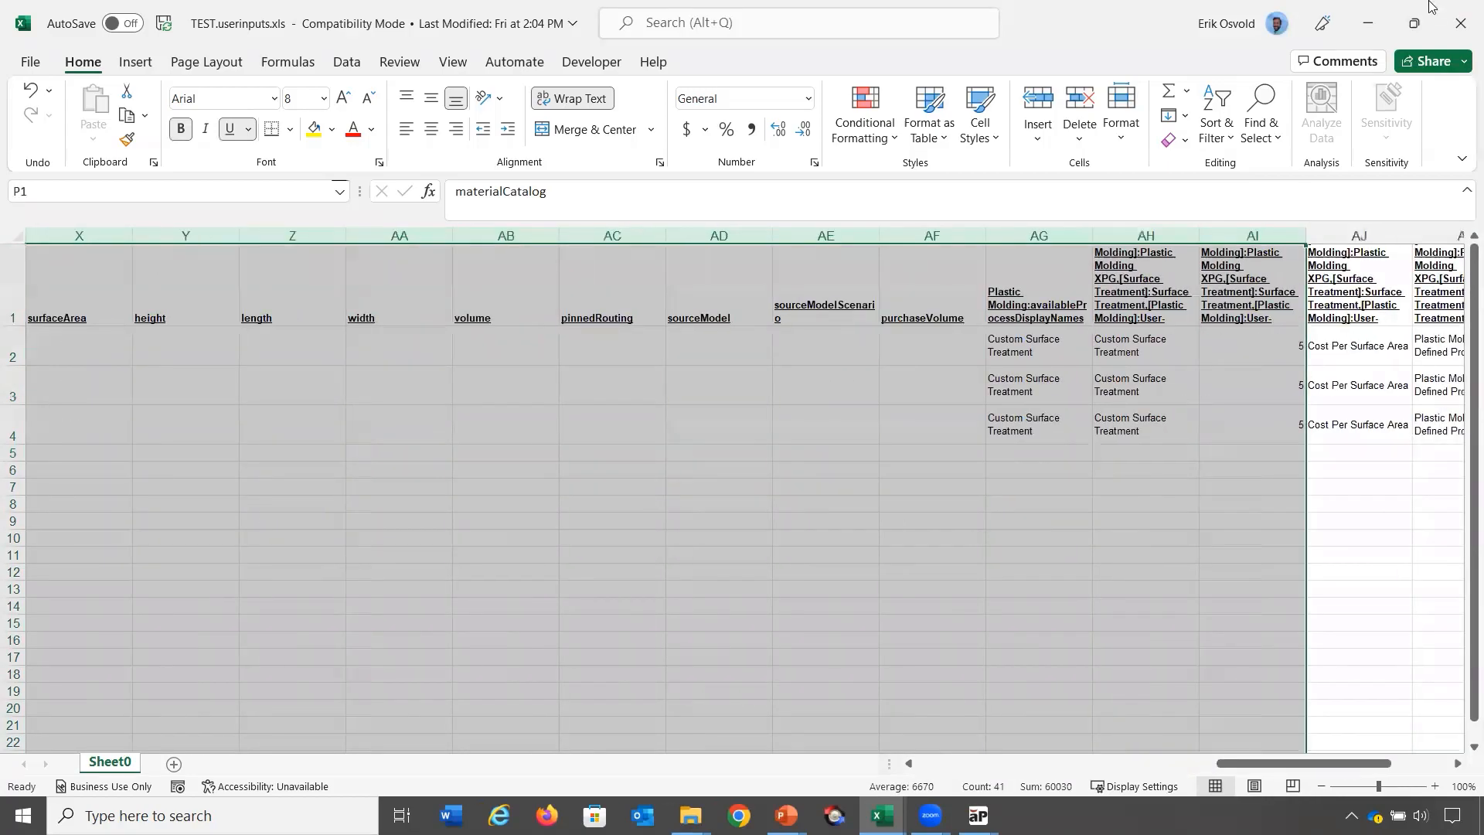
left_click(1380, 17)
Discard the new bulk cost group and select SIDE COVER's Screen Printing process in the main aPriori window.
left_click(534, 78)
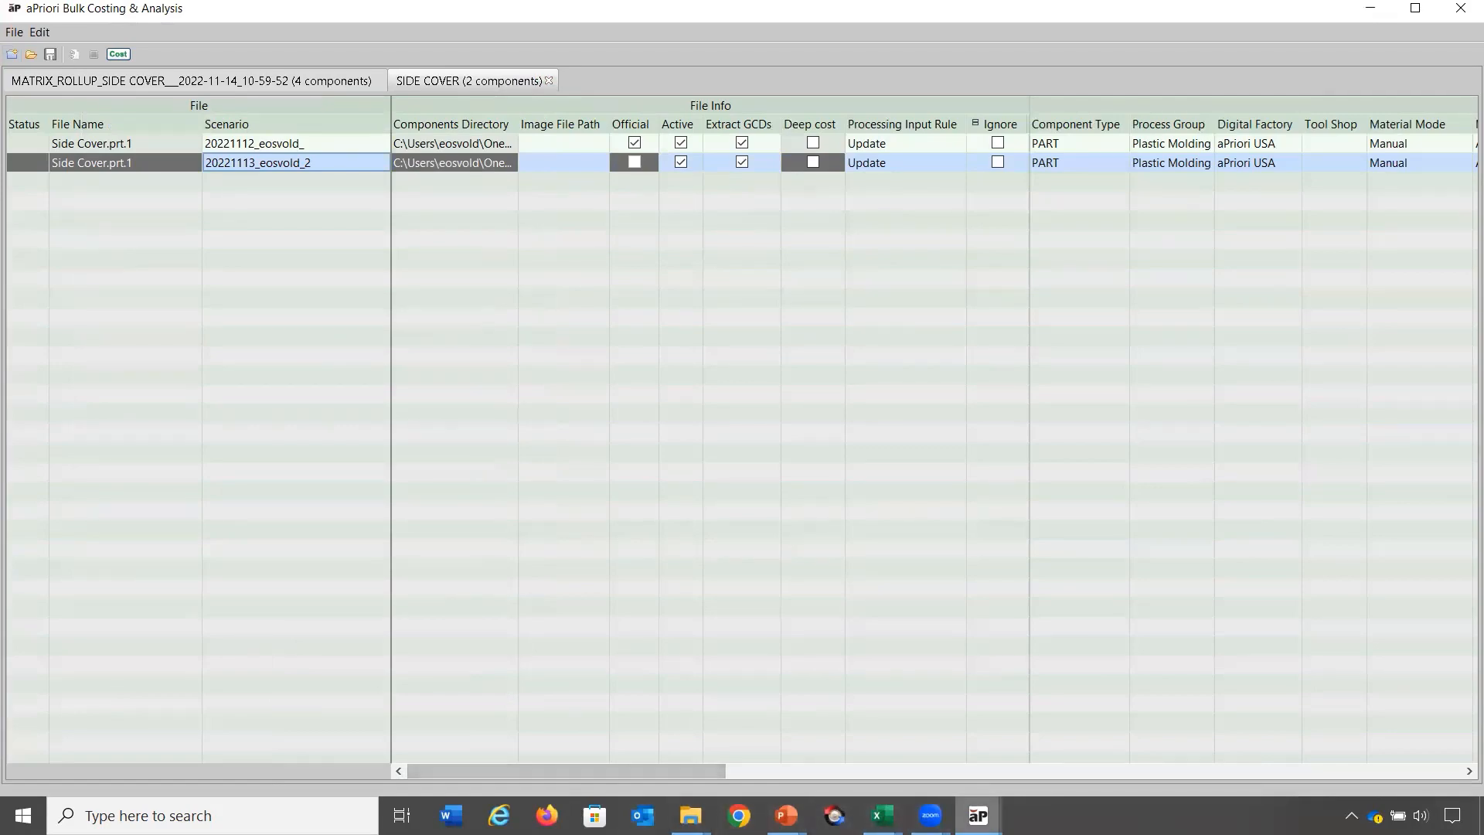
left_click(978, 816)
left_click(916, 776)
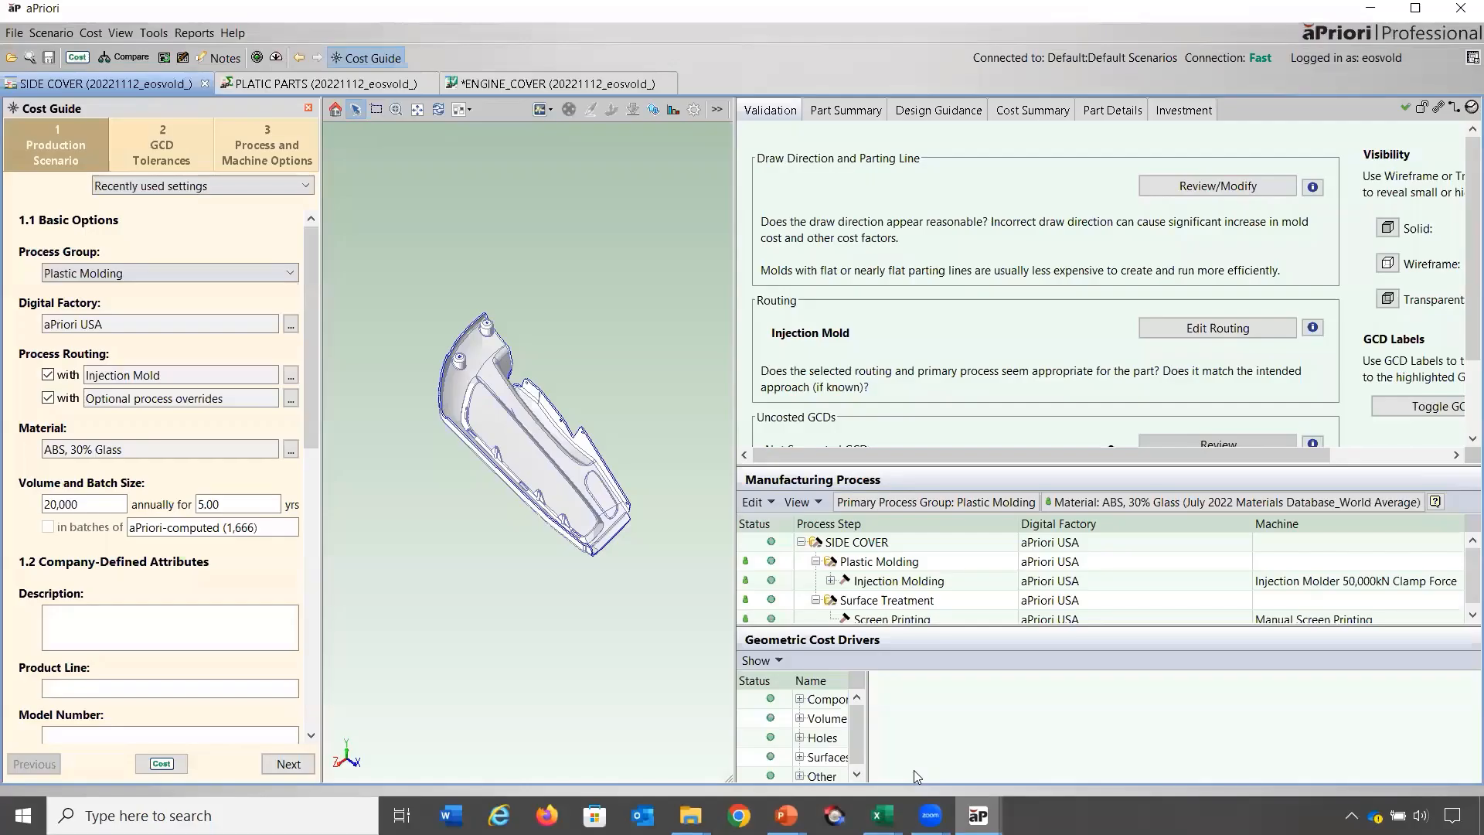
scroll(886, 587, "down", 1)
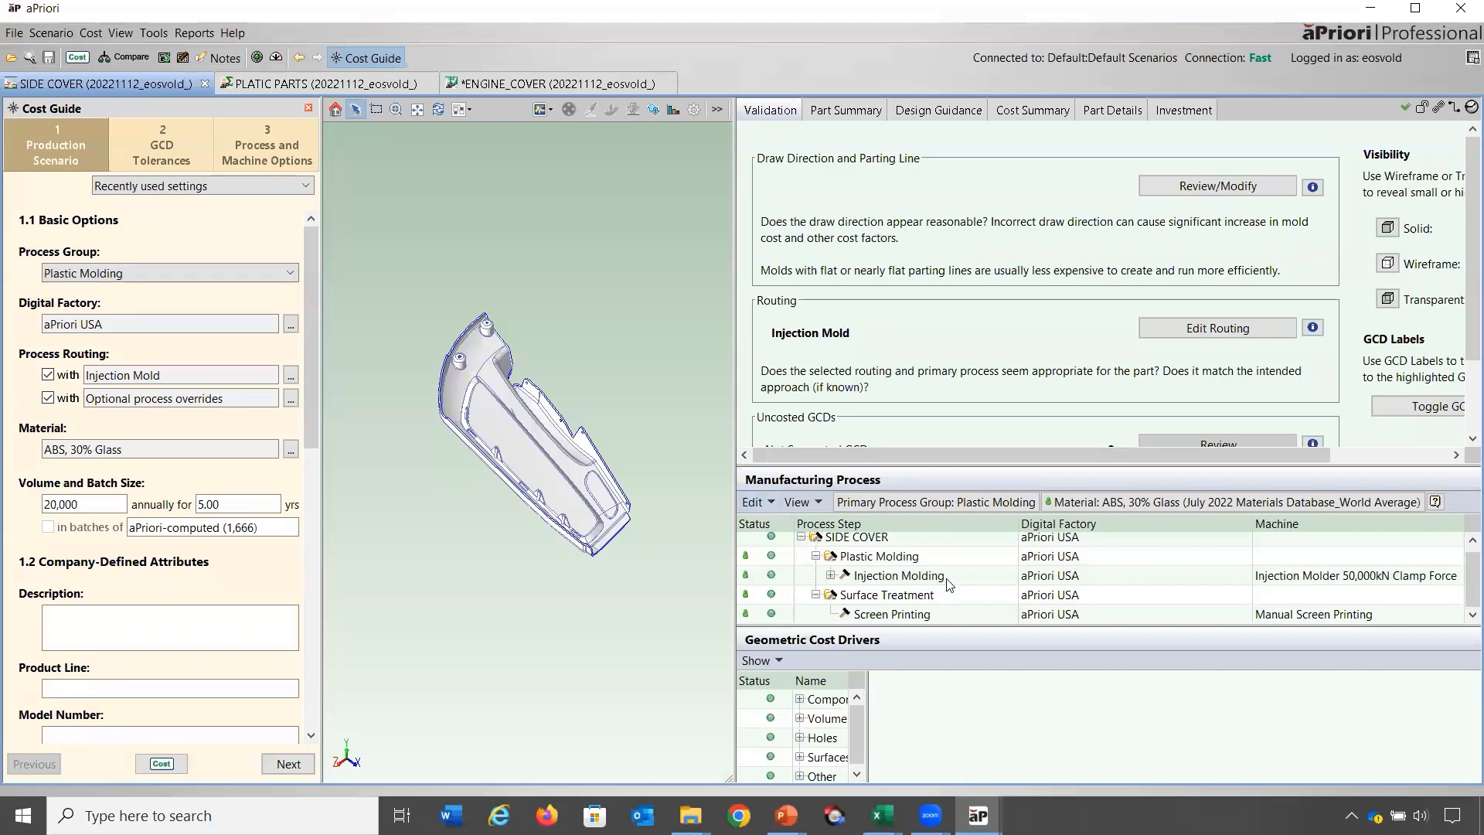
left_click(915, 616)
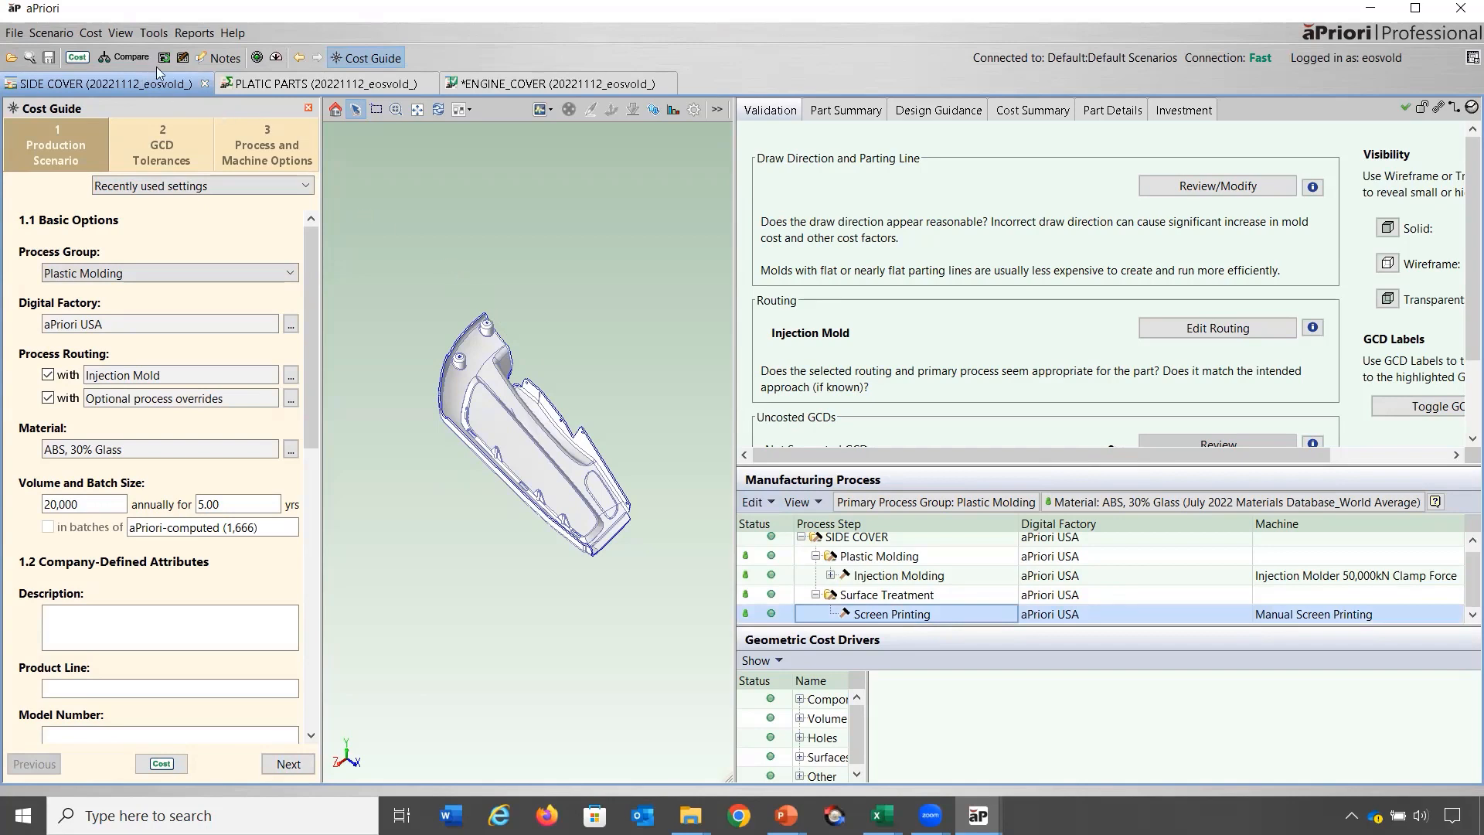
In Bulk Costing & Analysis, export the SIDE COVER group's user inputs as SIDE COVER.userinputs.xls and view its routing and cavity columns in Excel.
left_click(91, 34)
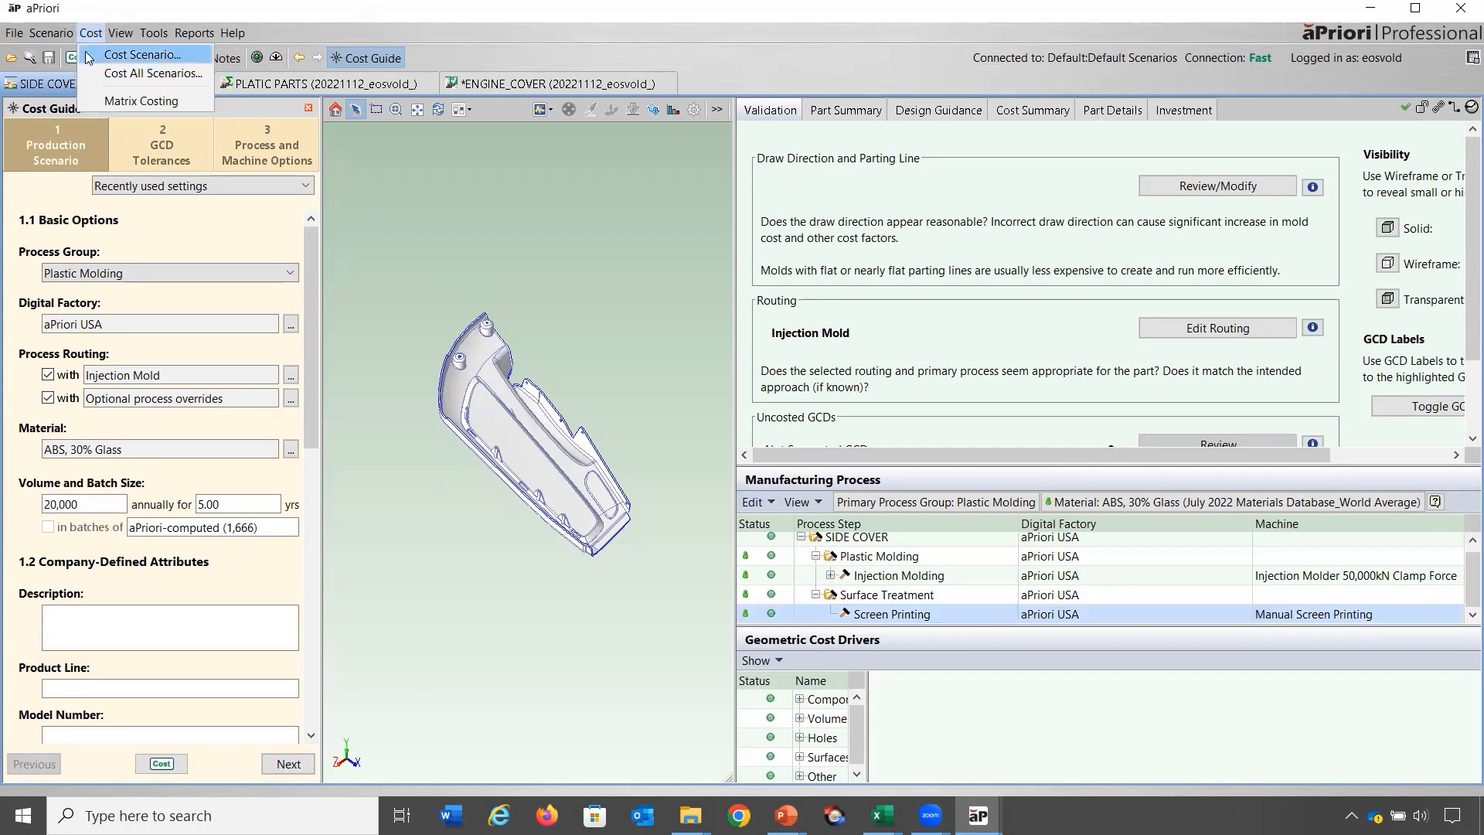
left_click(978, 815)
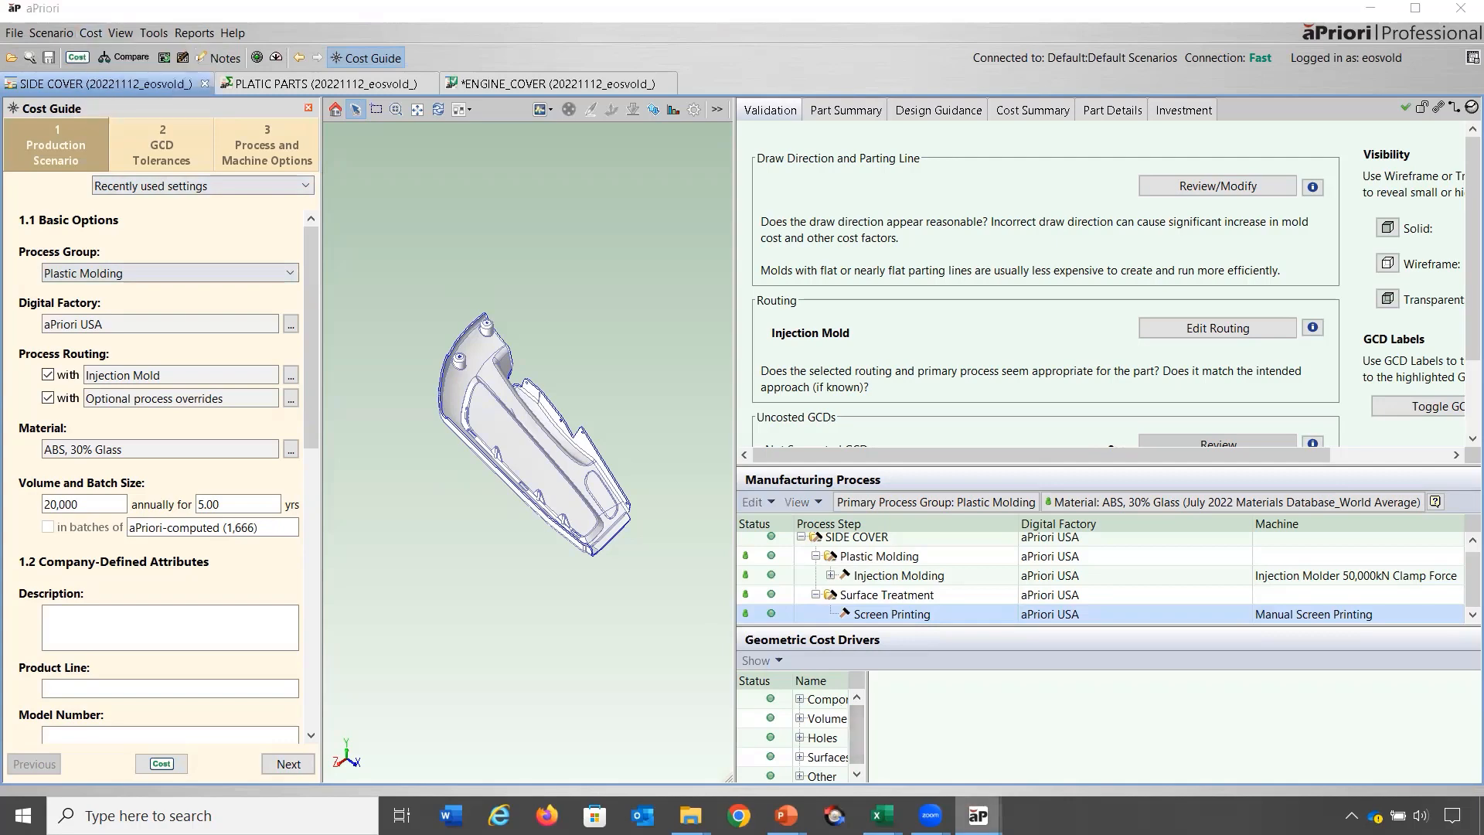
left_click(1039, 742)
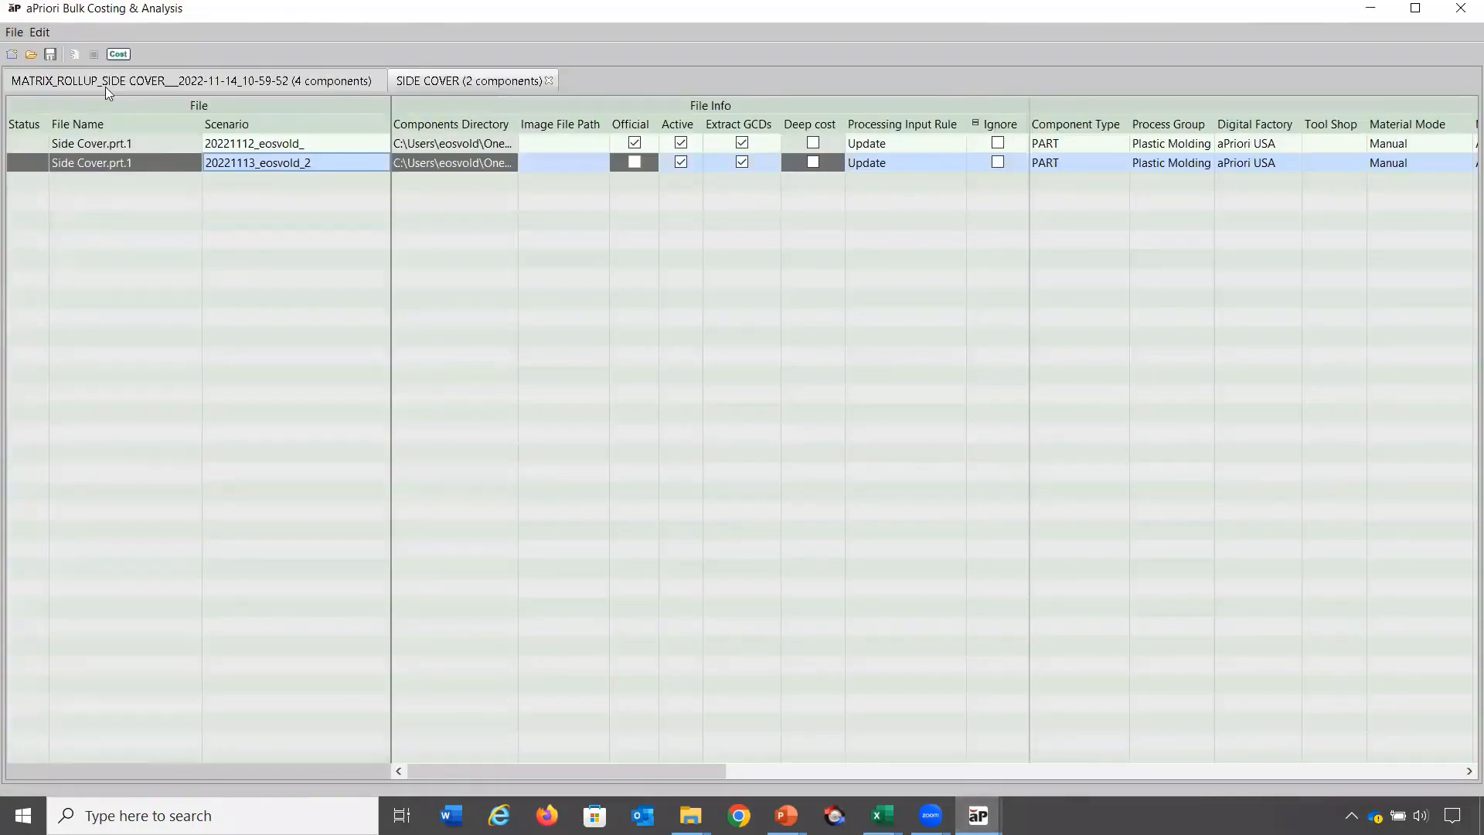
left_click(15, 34)
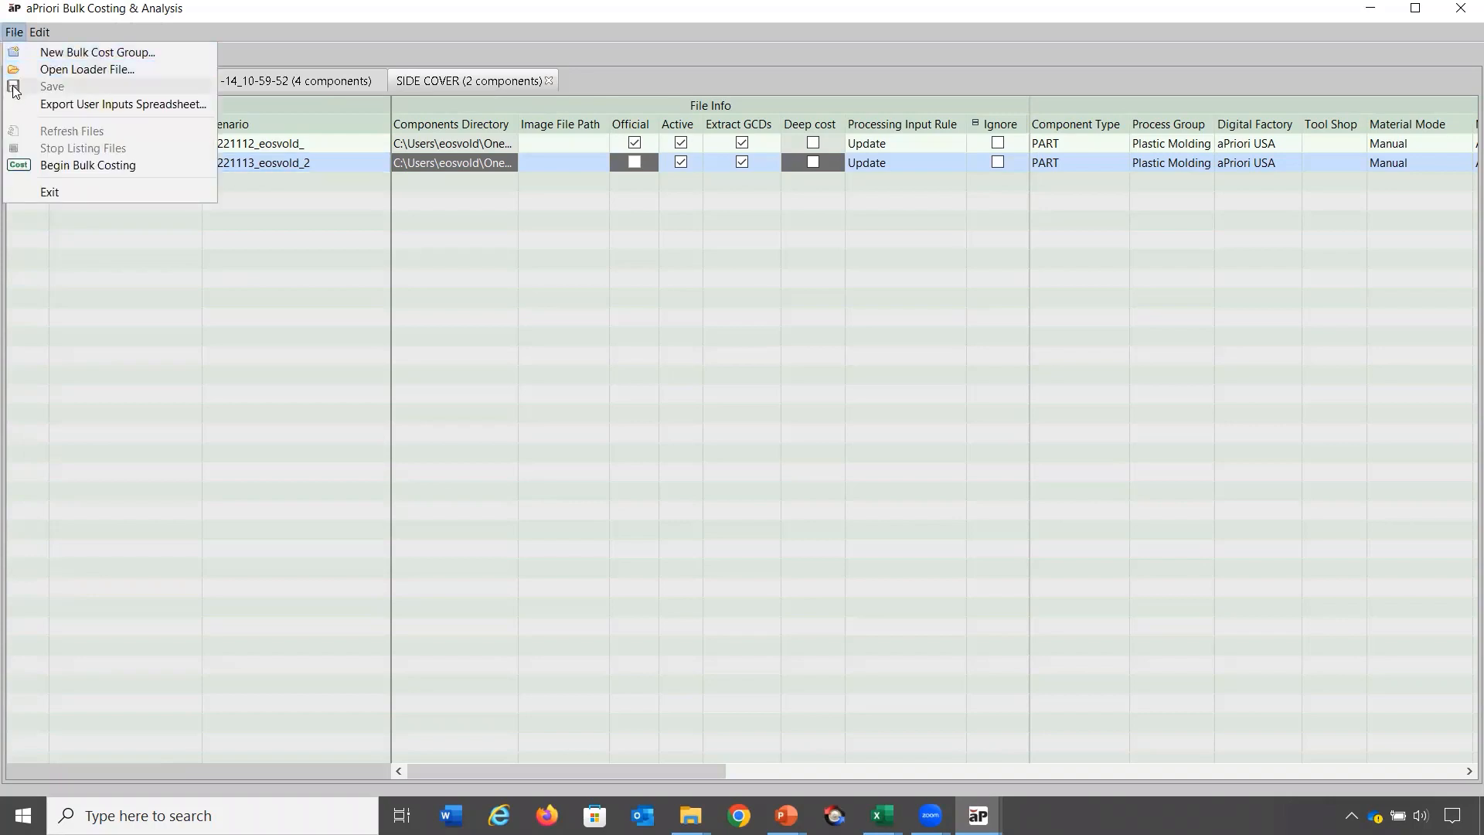
left_click(116, 104)
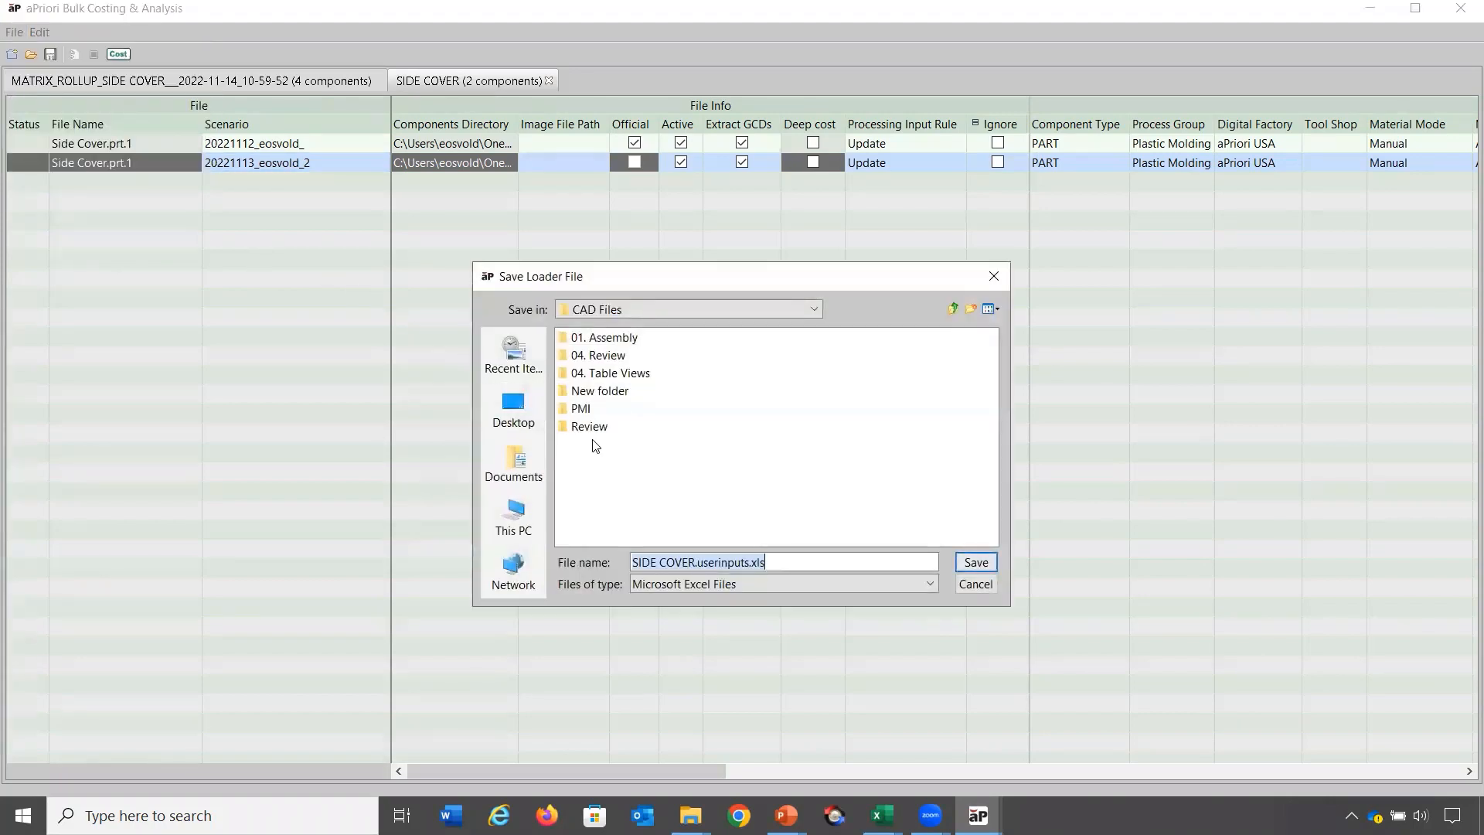
left_click(997, 562)
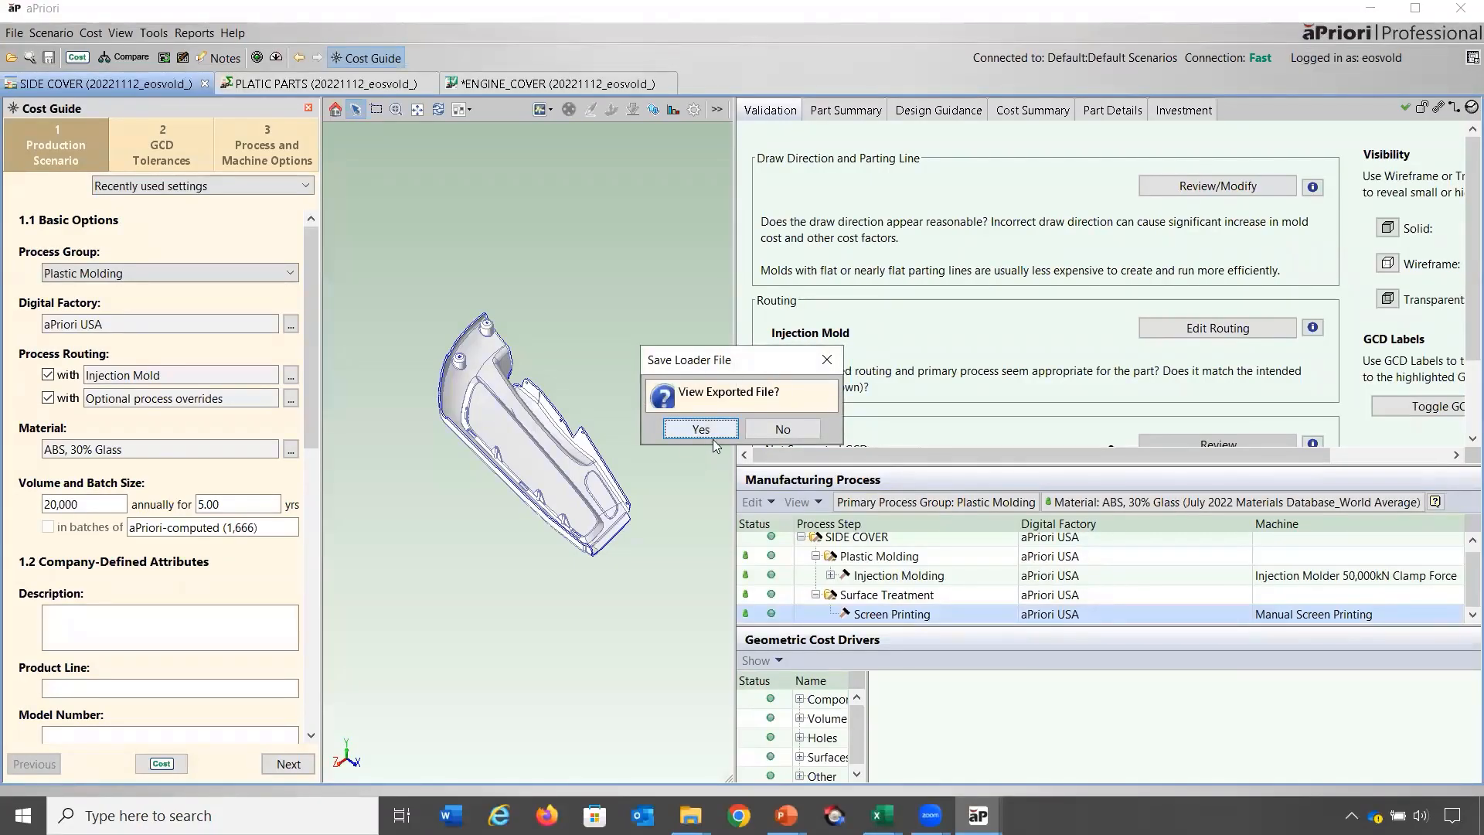
left_click(712, 434)
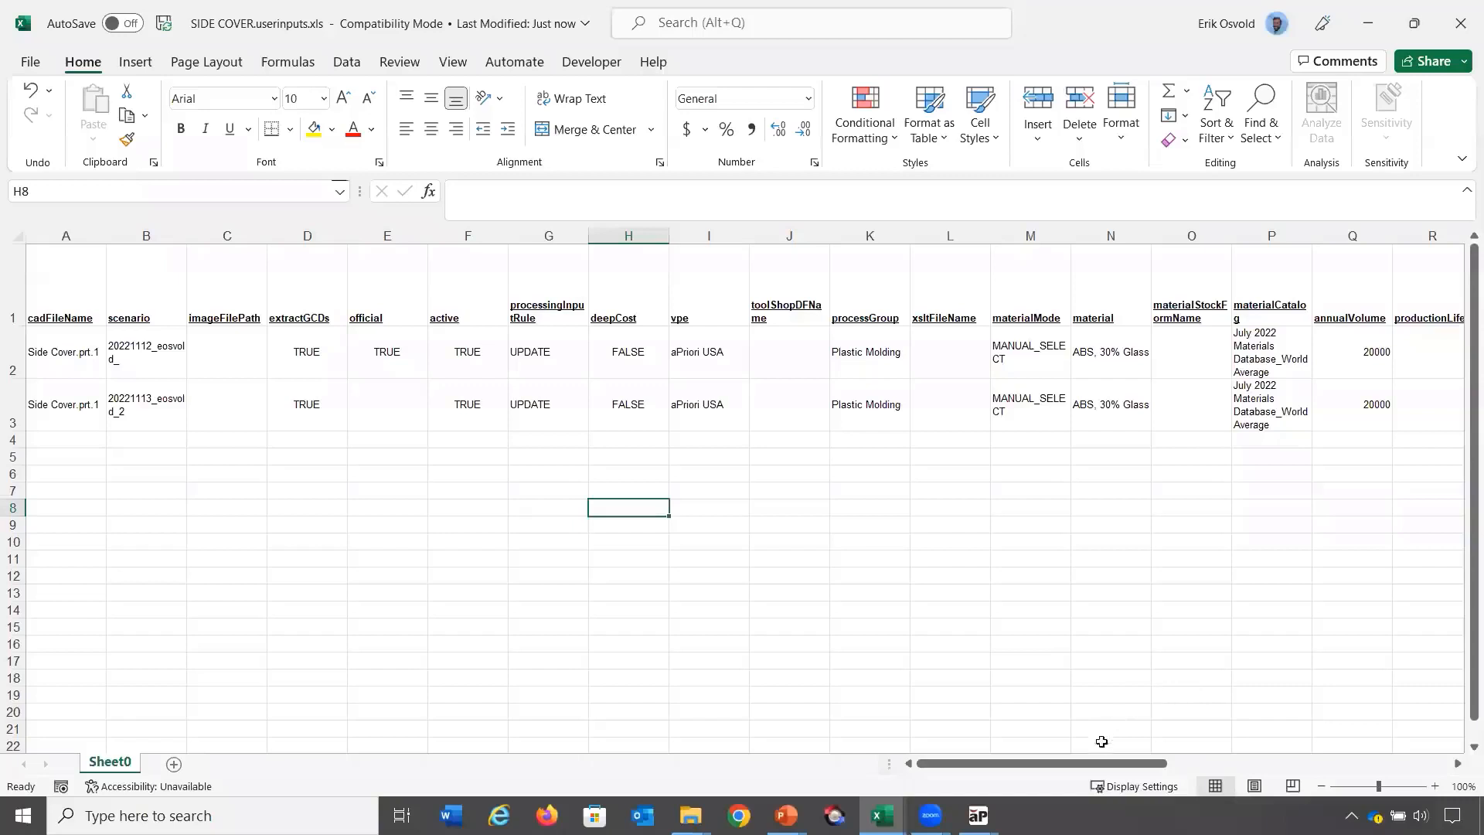
left_click_drag(1101, 761, 1408, 754)
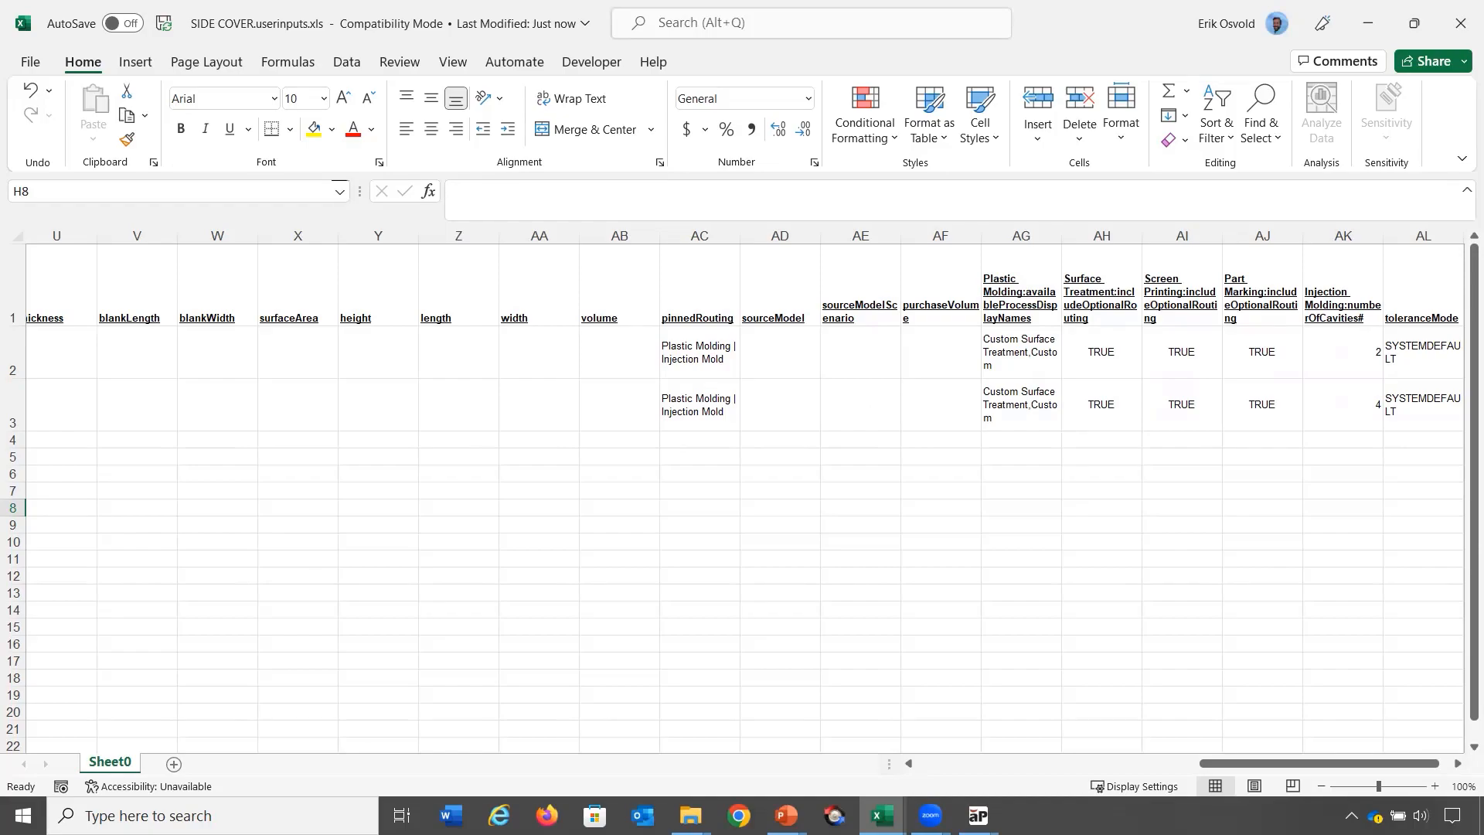
key("alt+Tab")
left_click(580, 443)
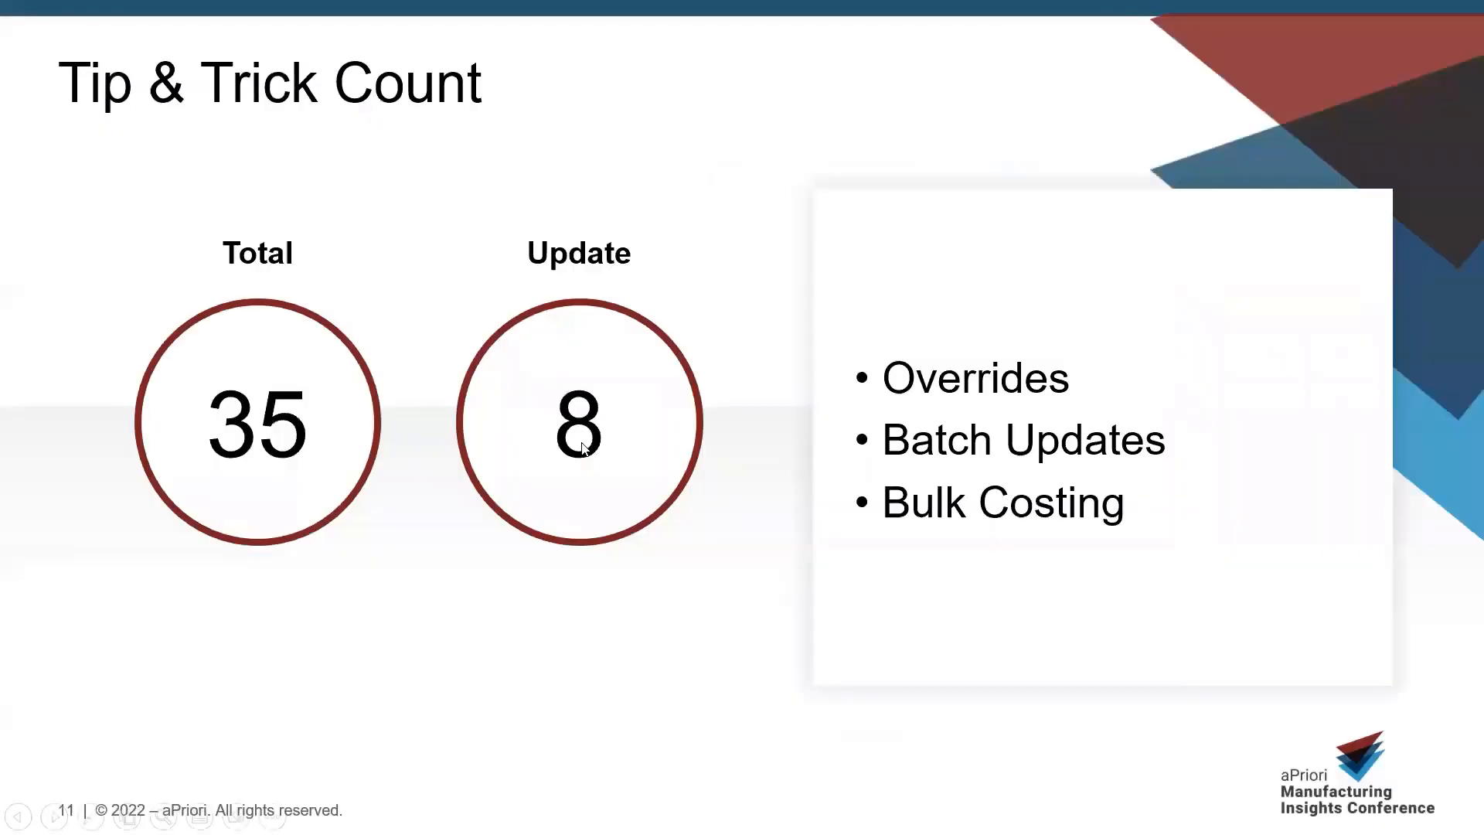